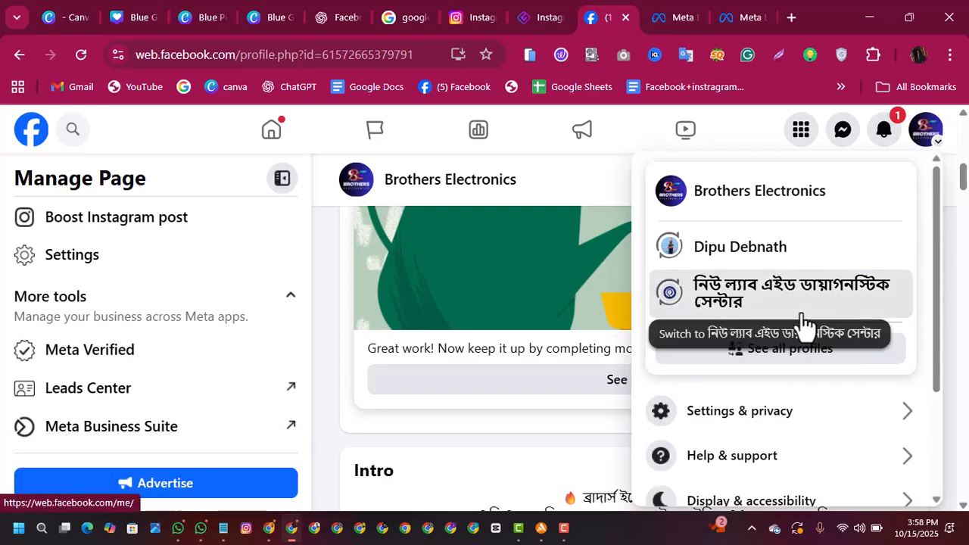
Step: Switch the active Facebook profile to the নিউ ল্যাব এইড ডায়াগনস্টিক সেন্টার page
click(800, 321)
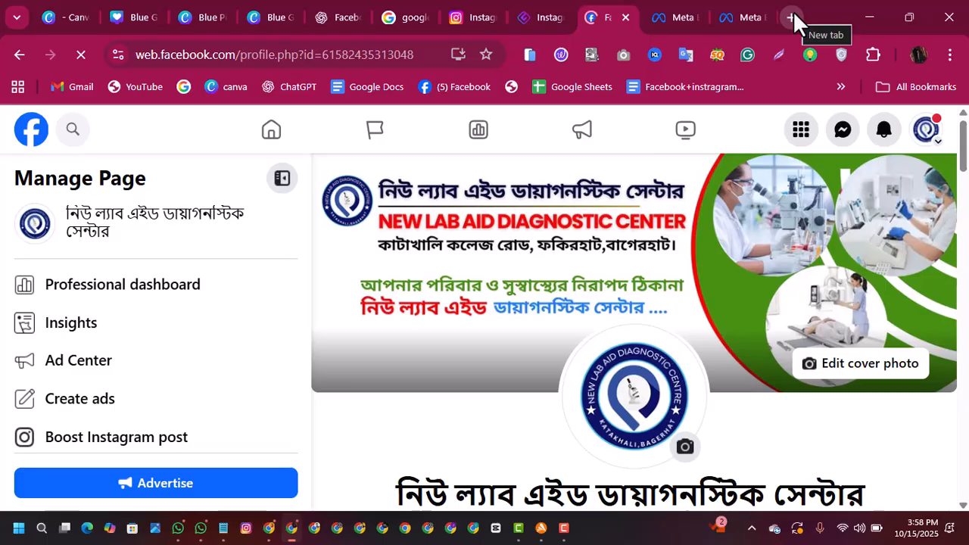
Step: Switch to Notepad, clear all text from the untitled note and put the window away
click(223, 533)
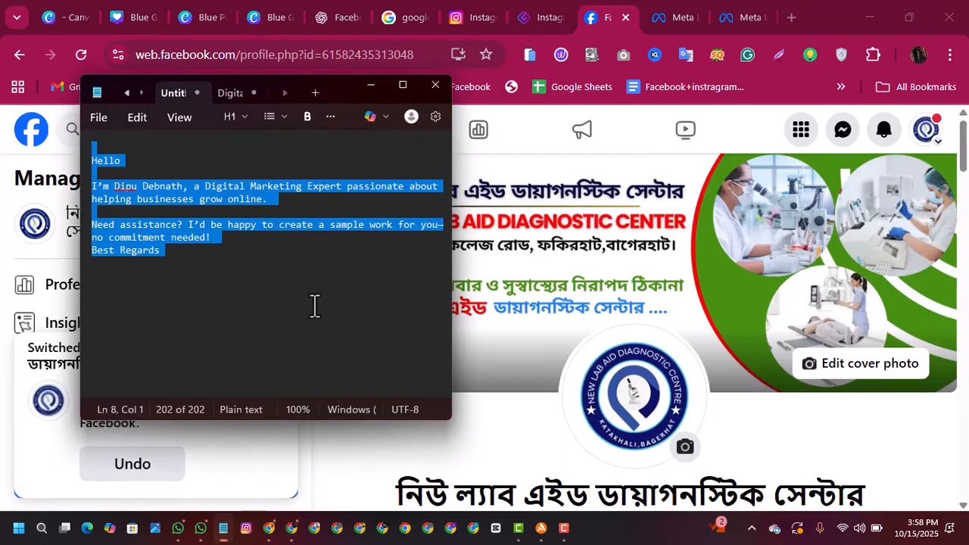
key(BackSpace)
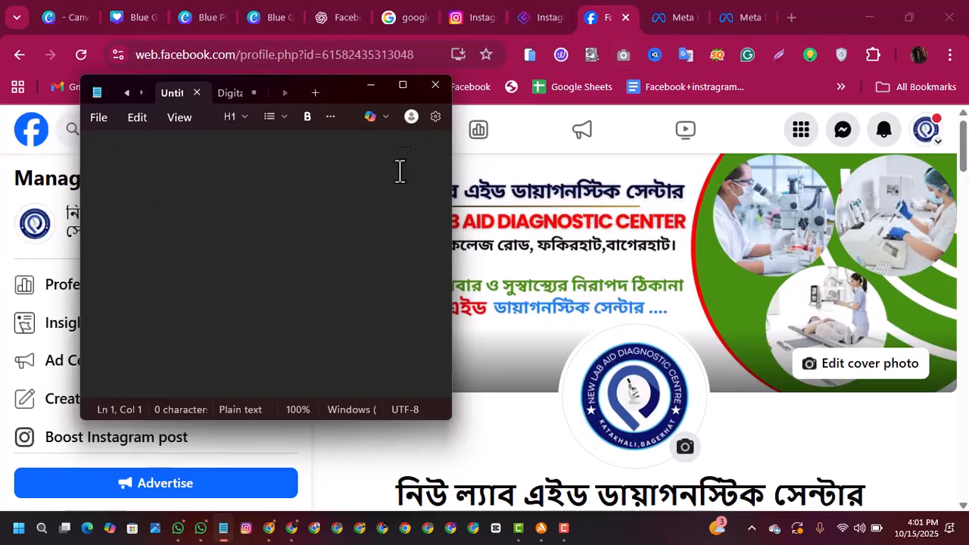
click(370, 87)
Step: Examine the diagnostic center page's intro details, photos, post composer and posts section
drag(963, 144, 965, 280)
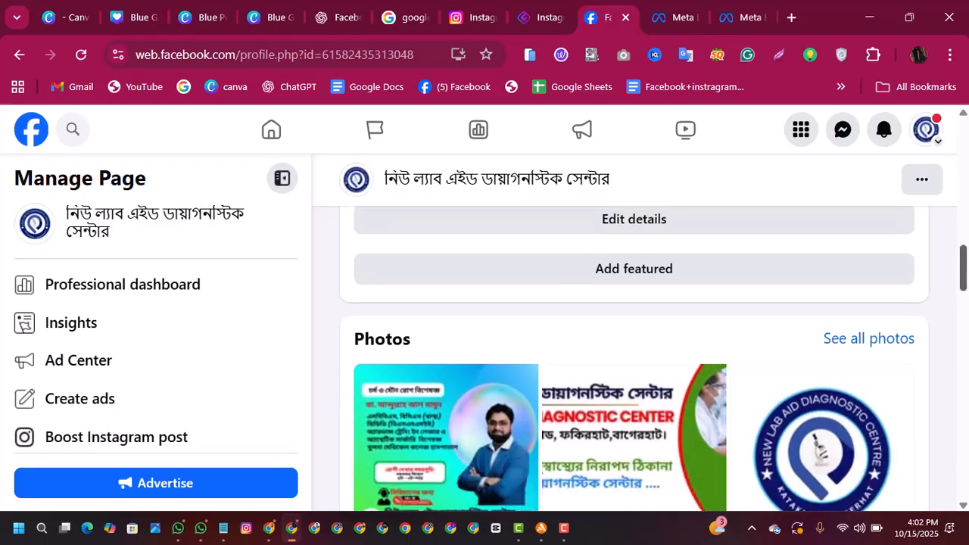
drag(964, 299, 958, 243)
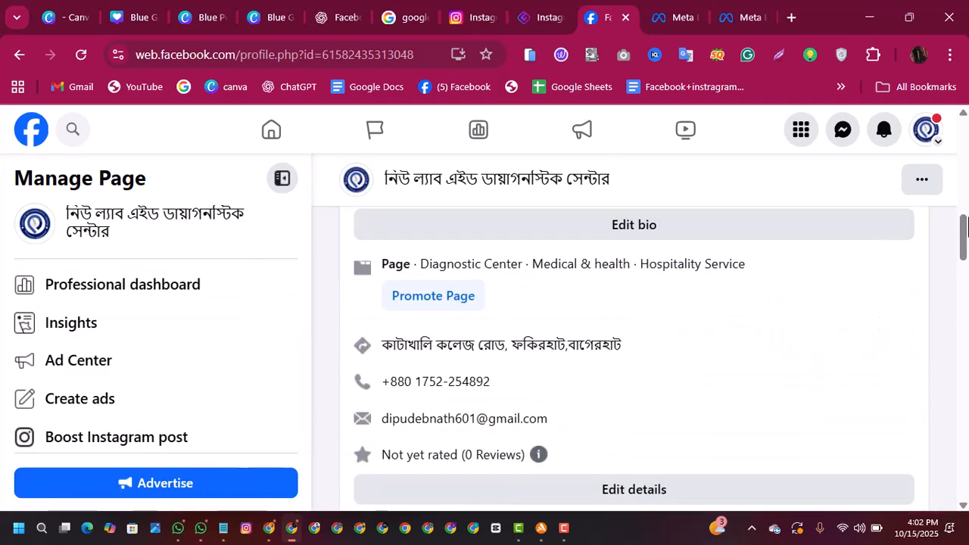
drag(961, 250, 934, 292)
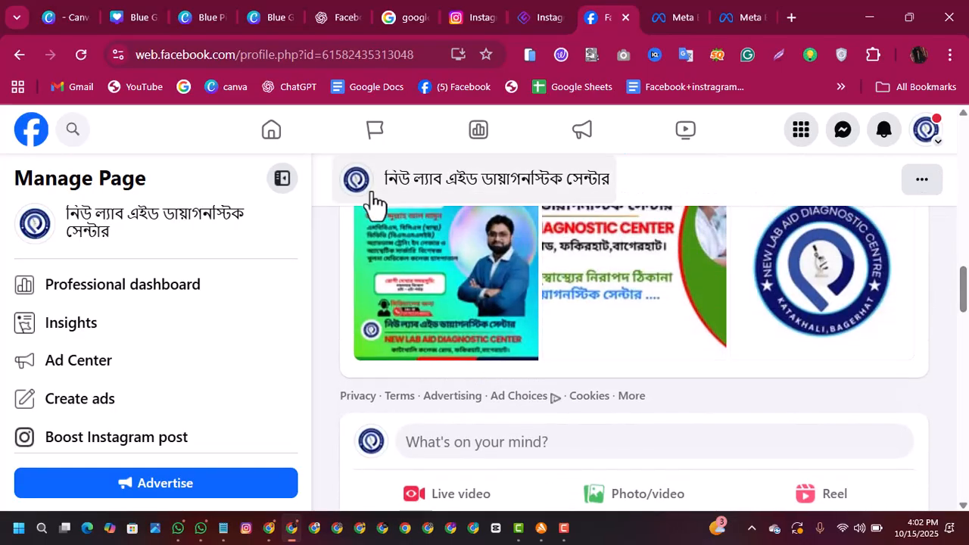
drag(962, 280, 933, 291)
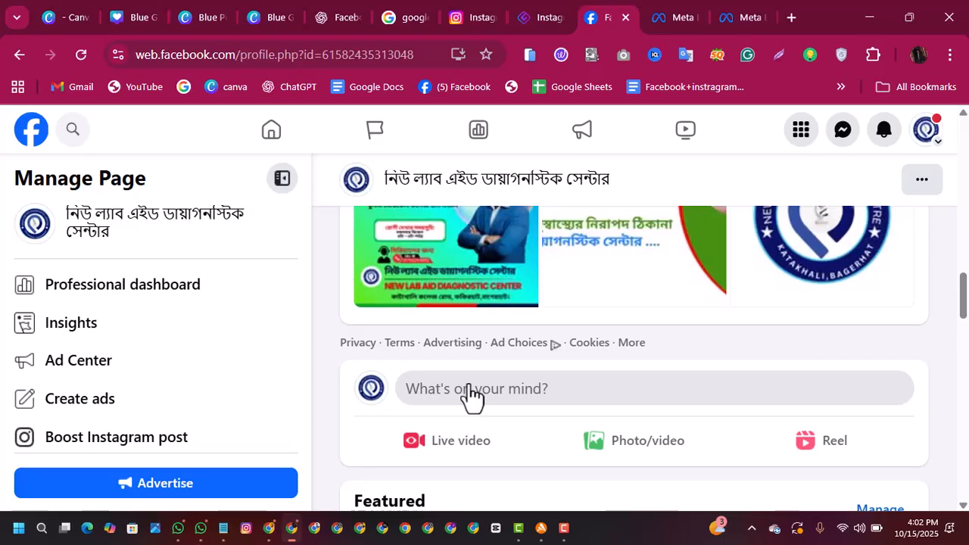
click(597, 401)
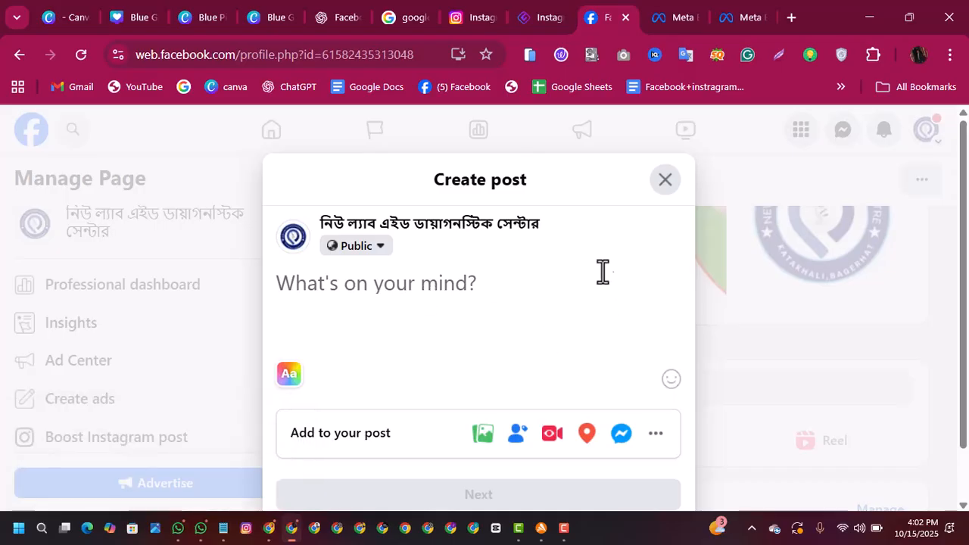
click(665, 182)
drag(964, 295, 946, 313)
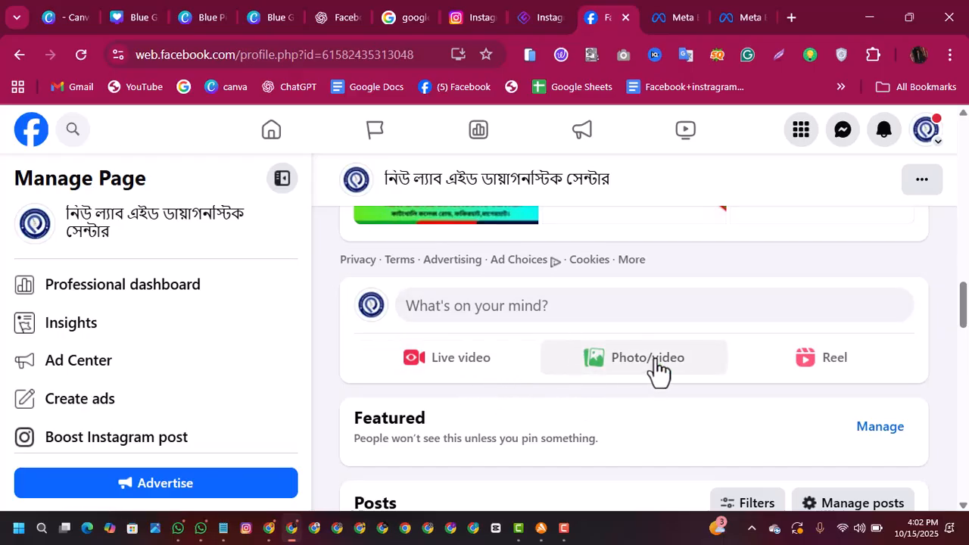
drag(961, 307, 961, 317)
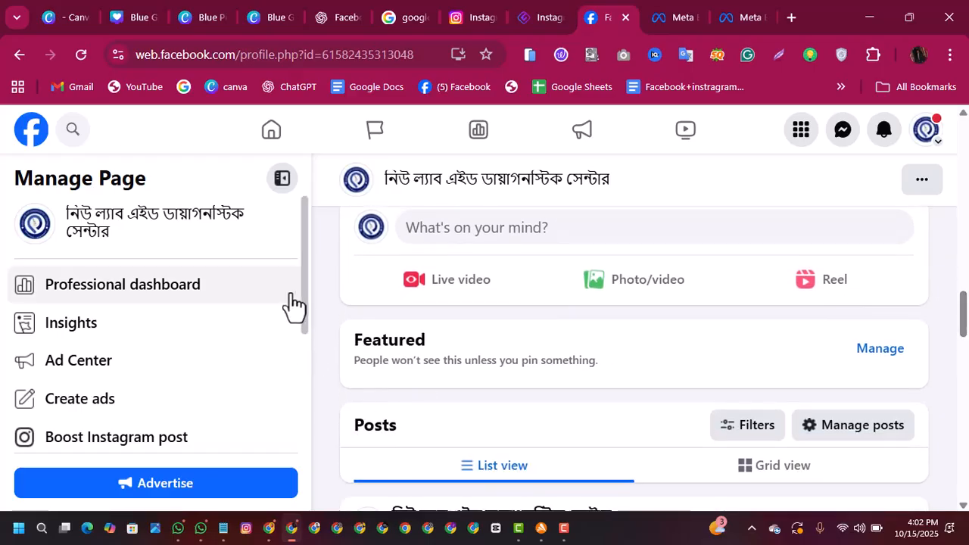
Step: Open Meta Business Suite for the diagnostic center page and review its home overview, weekly plan and available tools
drag(305, 296, 315, 416)
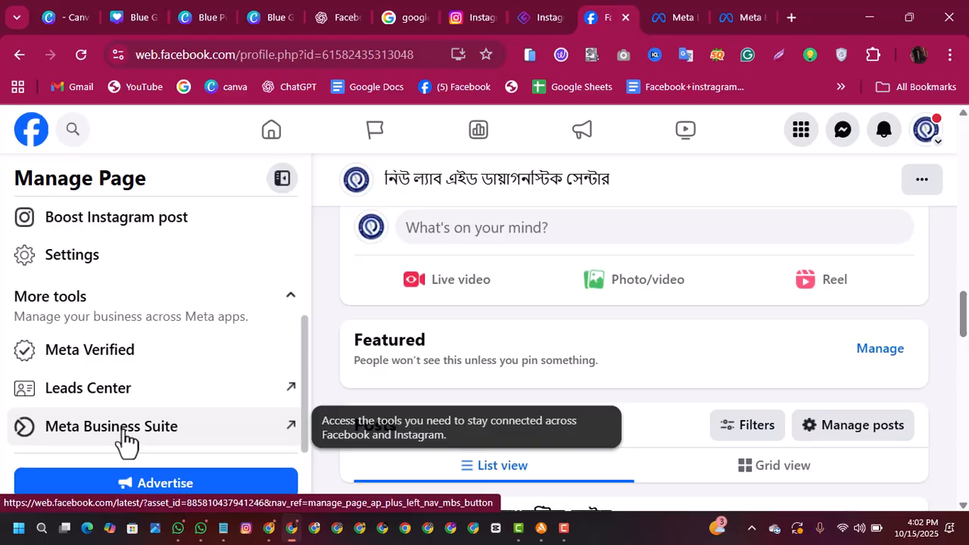
click(168, 433)
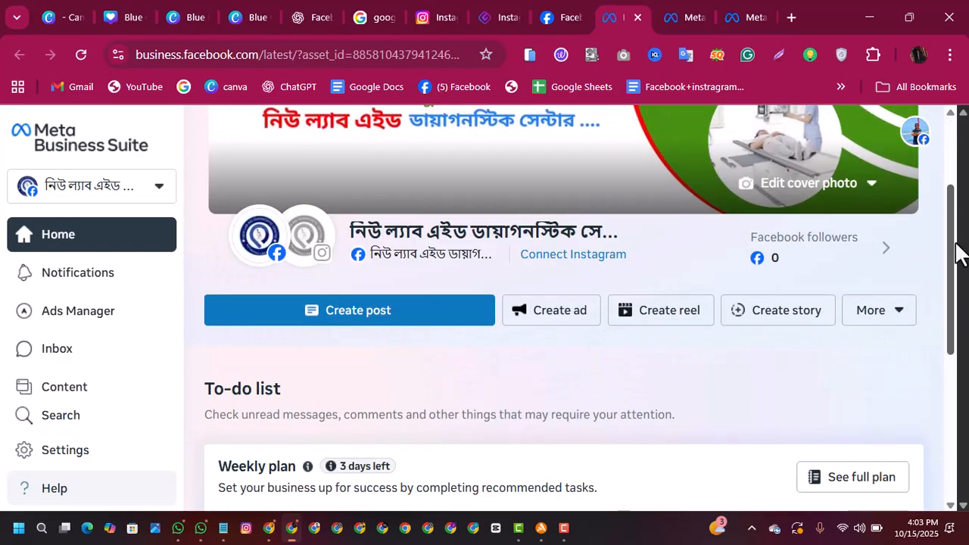
drag(960, 250, 958, 346)
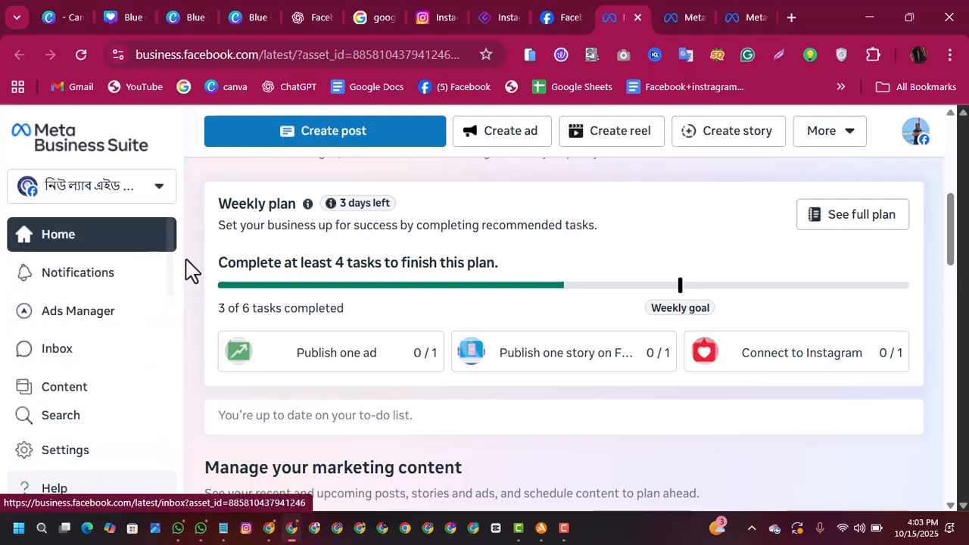
drag(174, 257, 176, 274)
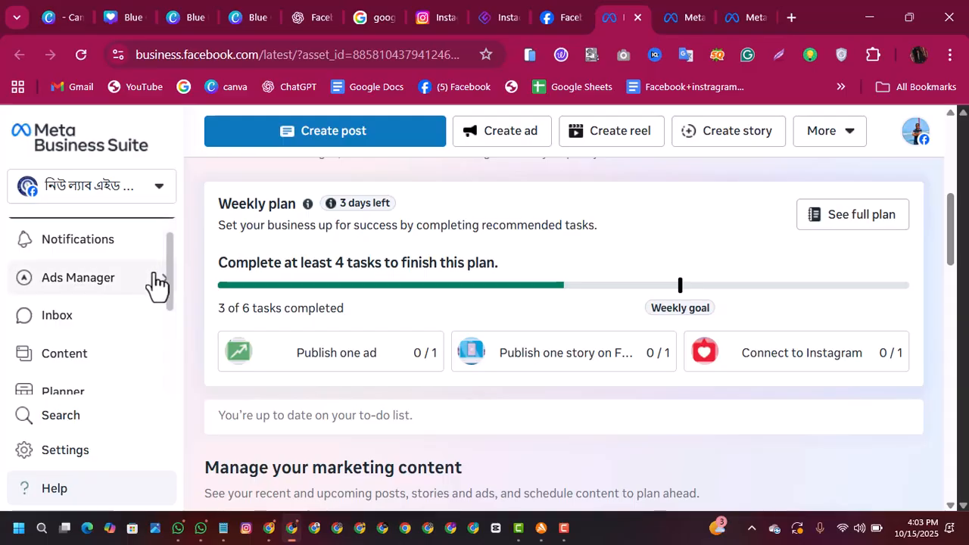
drag(173, 266, 167, 184)
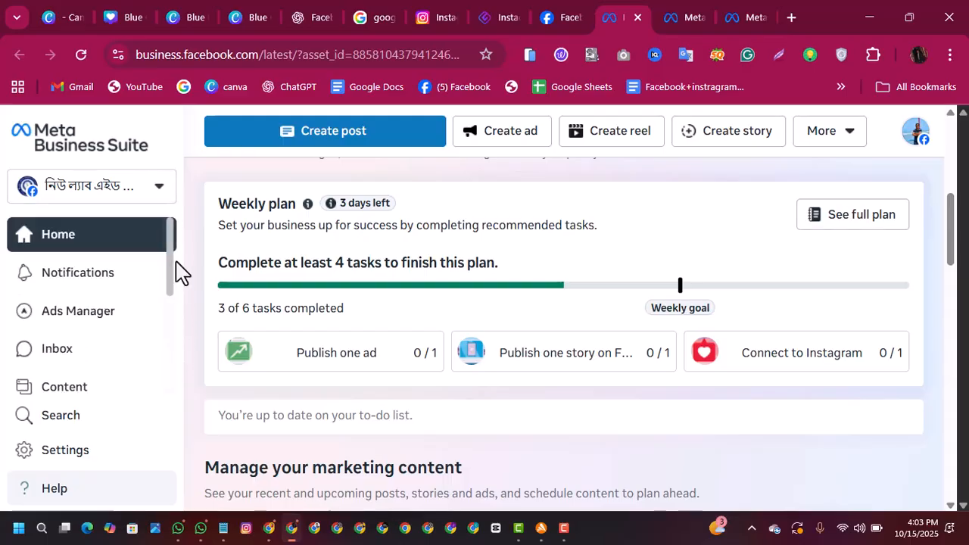
drag(171, 267, 171, 270)
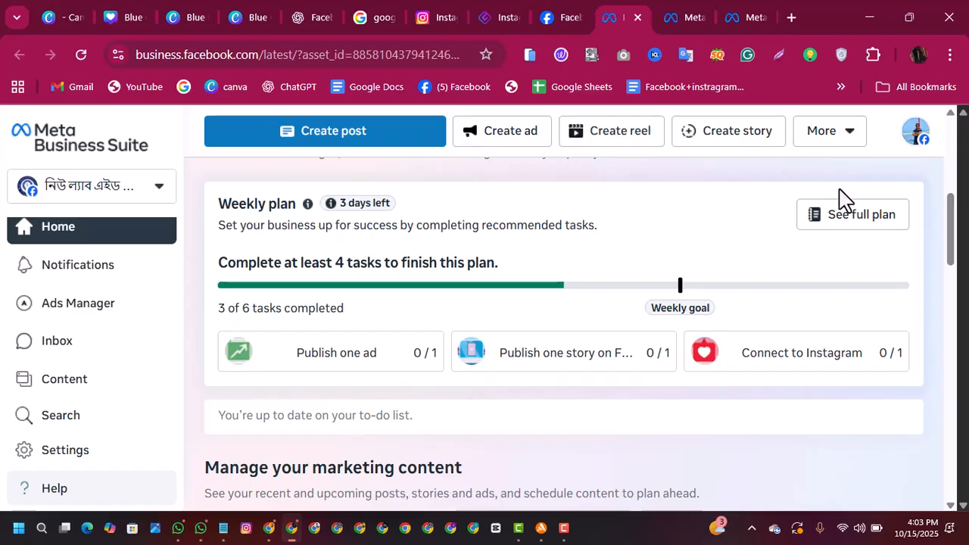
drag(951, 249, 931, 205)
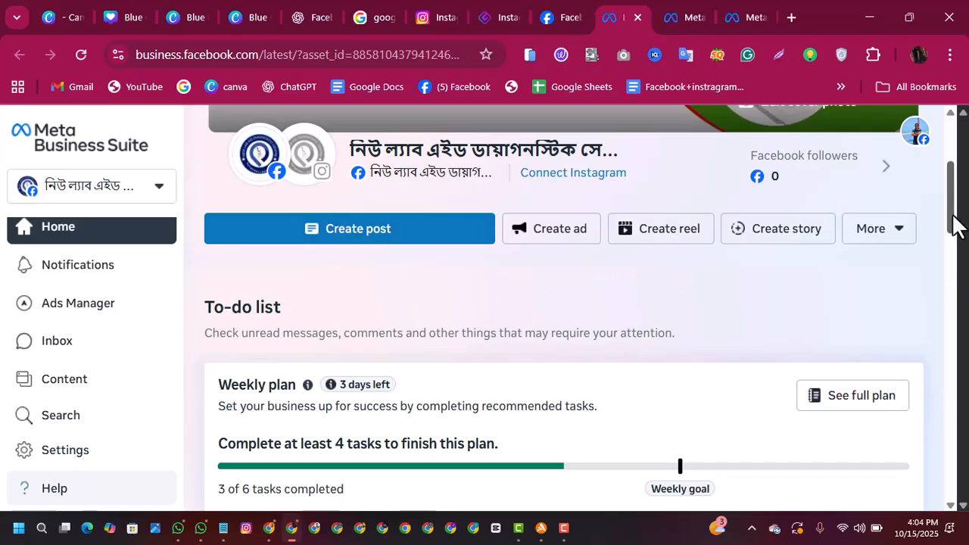
mouse_move(954, 220)
mouse_down()
mouse_move(955, 250)
mouse_move(946, 199)
mouse_move(949, 227)
mouse_up()
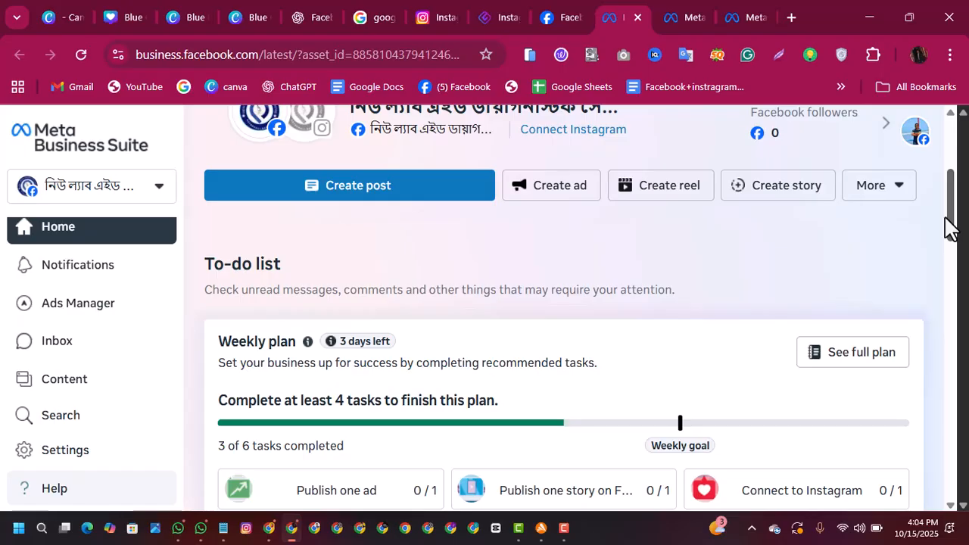
Step: Switch to Canva and open the private Blue Gradient Modern doctor promotion design from the recent designs
click(174, 21)
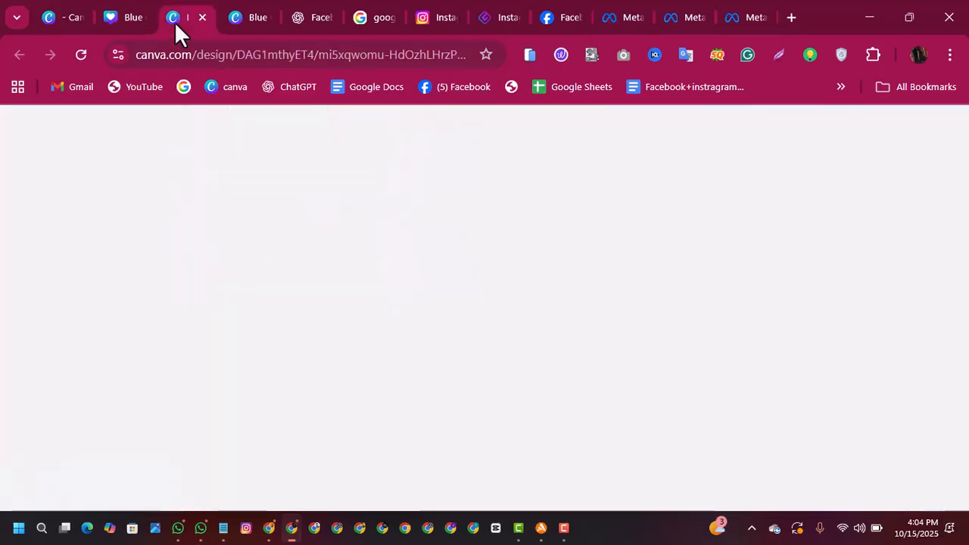
click(244, 23)
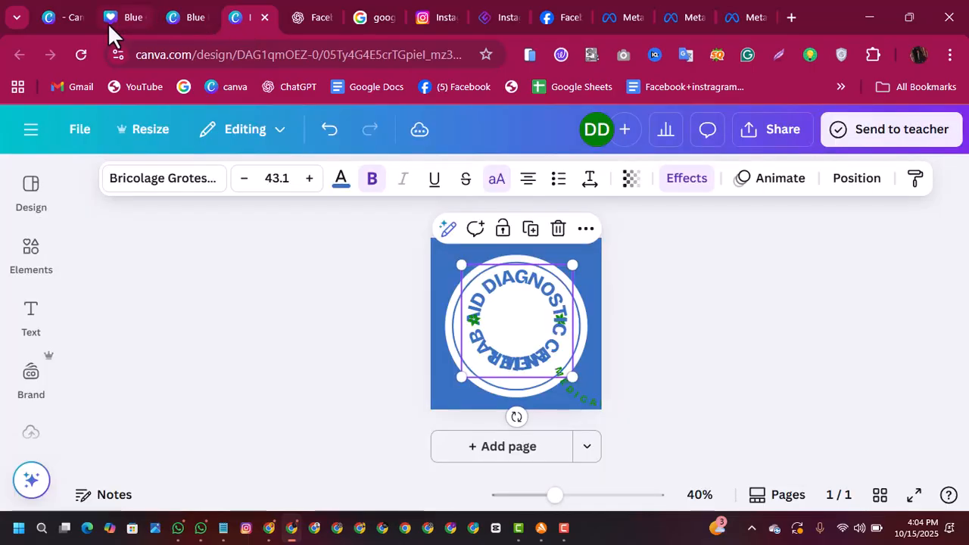
click(107, 23)
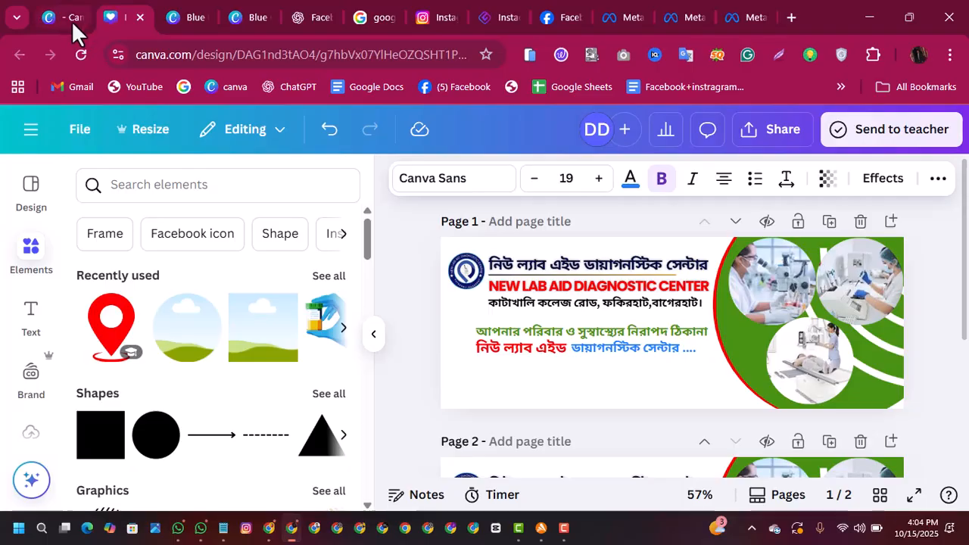
click(71, 20)
drag(961, 198, 965, 264)
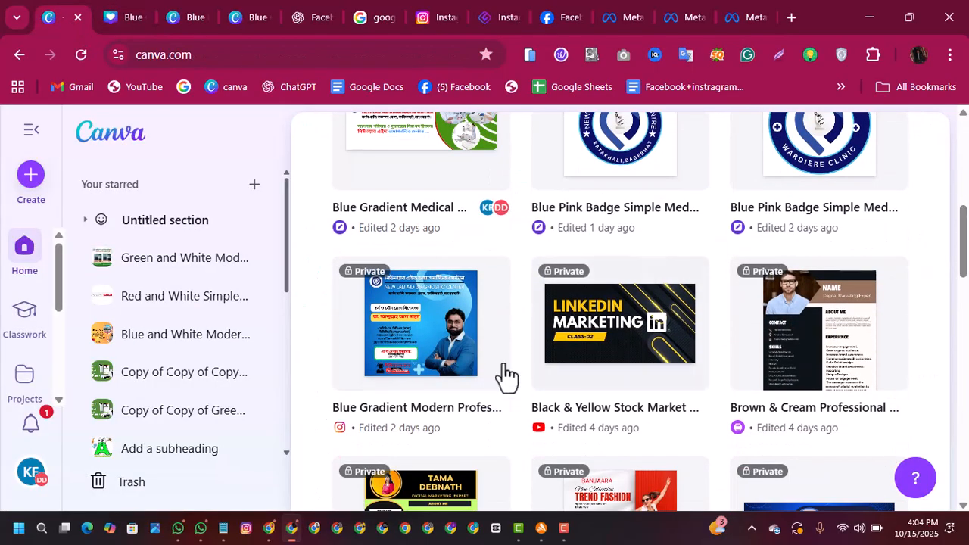
click(448, 369)
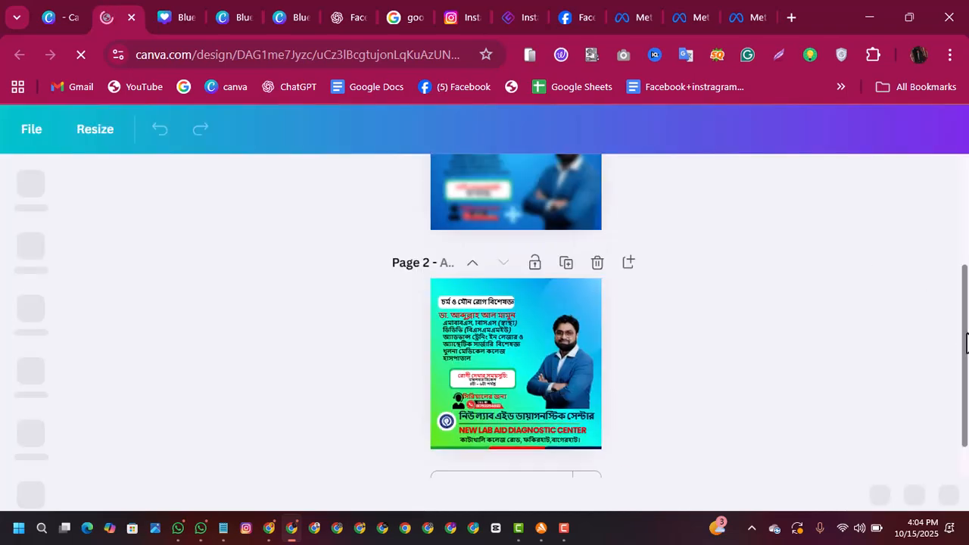
Step: Delete the doctor's photo from page 1 of the design
drag(959, 297, 952, 233)
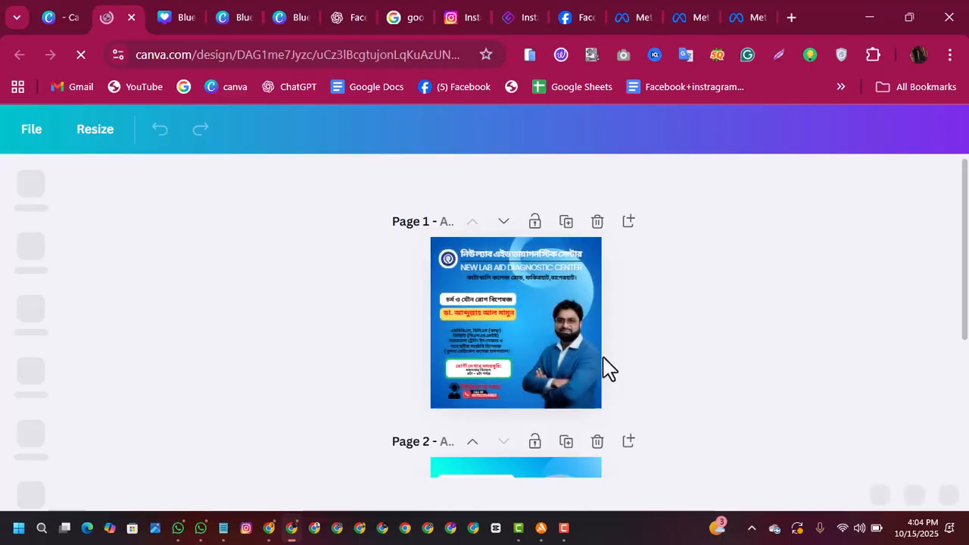
click(545, 384)
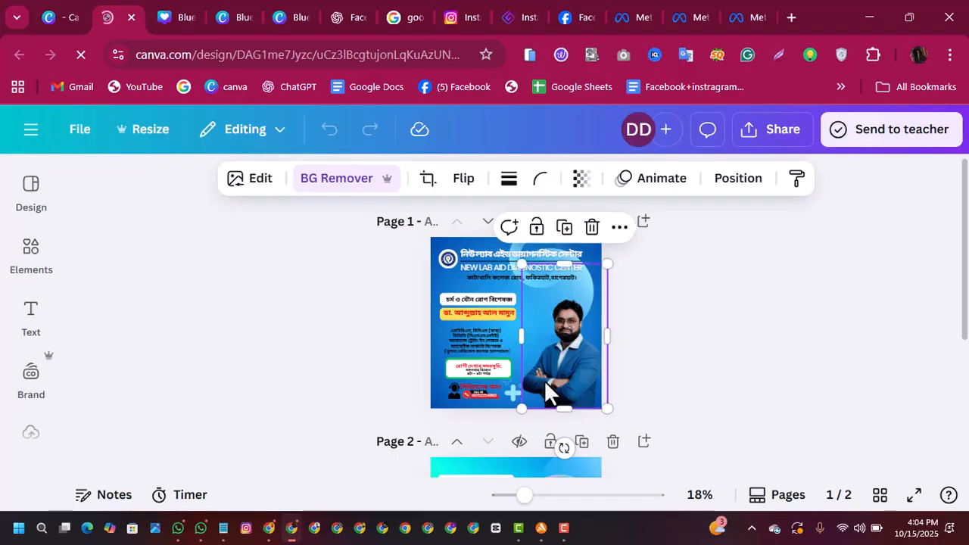
click(592, 227)
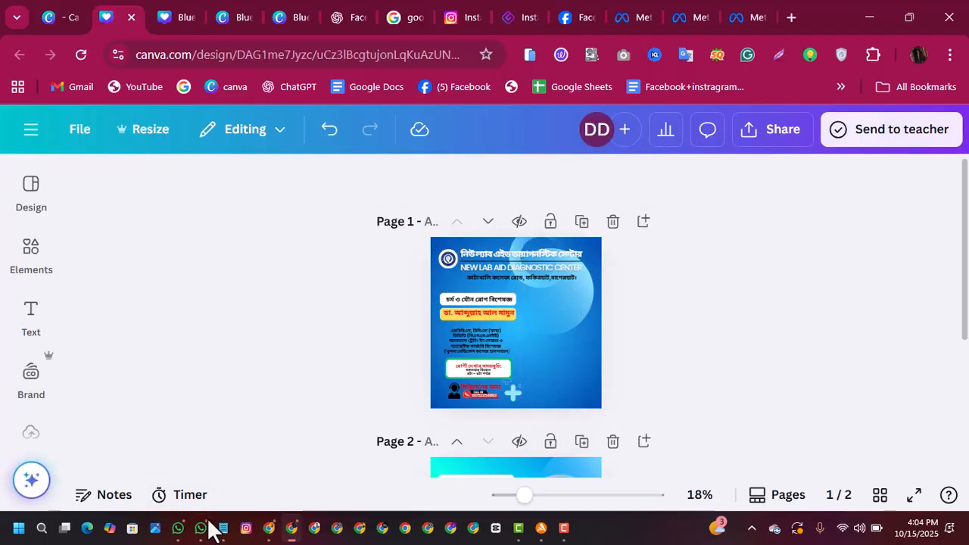
Step: Switch to WhatsApp and locate the new doctor's forwarded photo through the quoted image in the client's chat
click(178, 528)
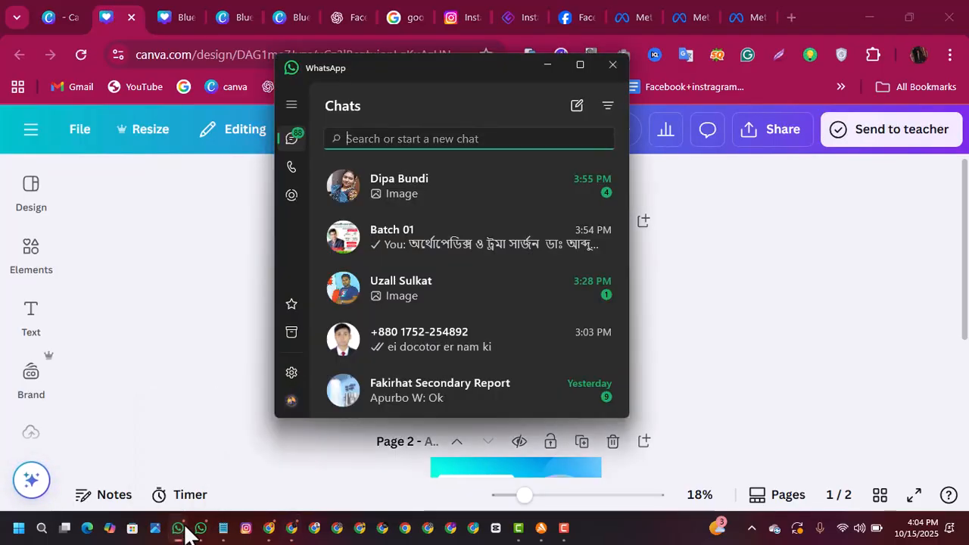
click(395, 296)
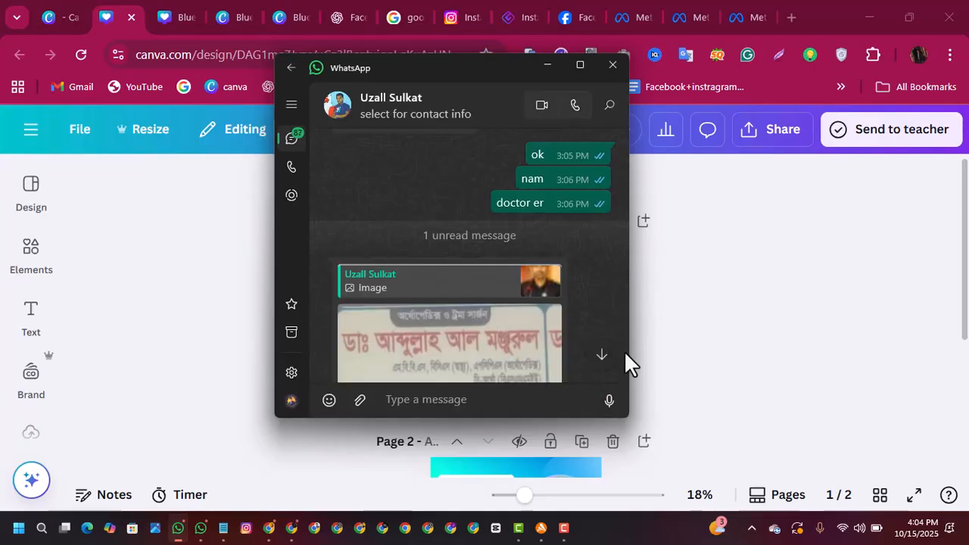
drag(625, 356, 613, 383)
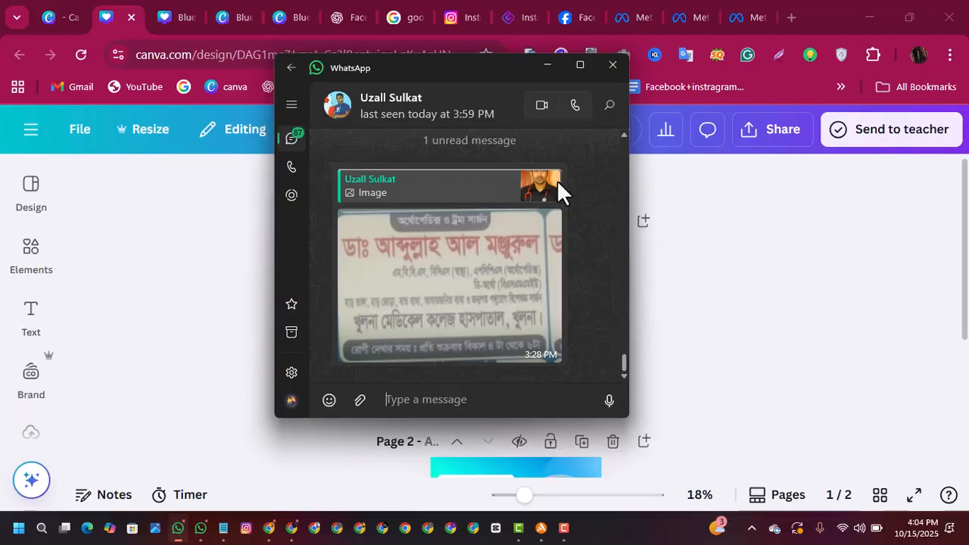
click(509, 192)
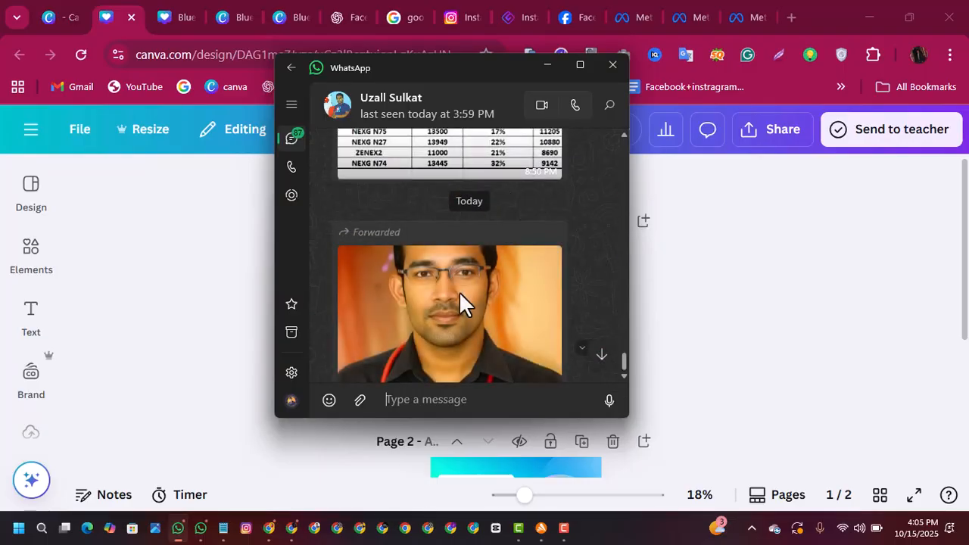
Step: Save the forwarded doctor photo as a JPG in the "new lab aid" folder on the Desktop, keeping the suggested file name
right_click(458, 292)
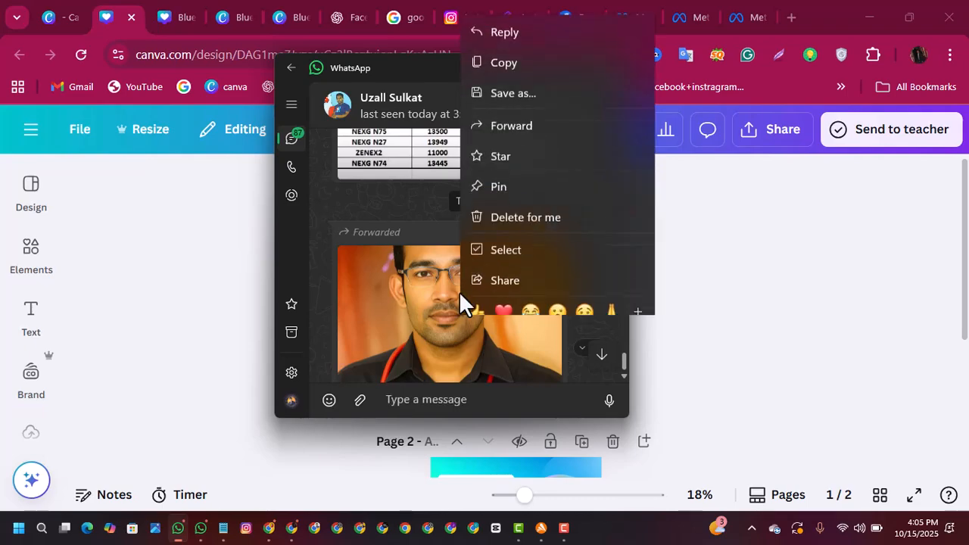
click(512, 79)
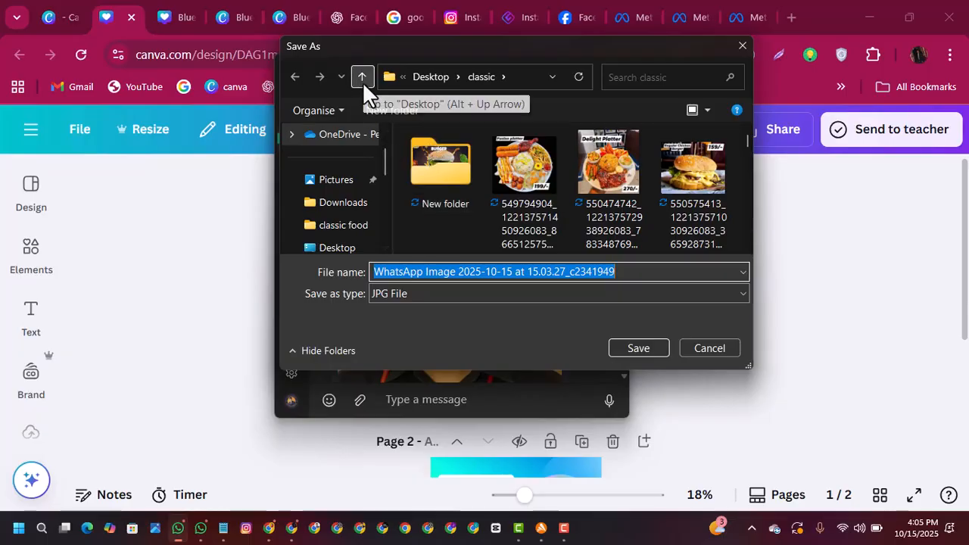
scroll(325, 252, down, 1)
click(328, 250)
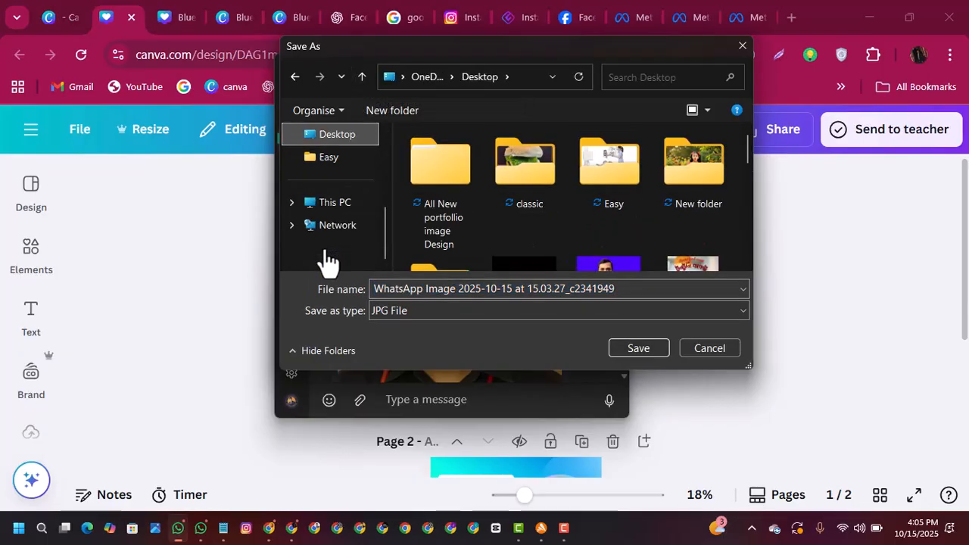
drag(742, 145, 743, 167)
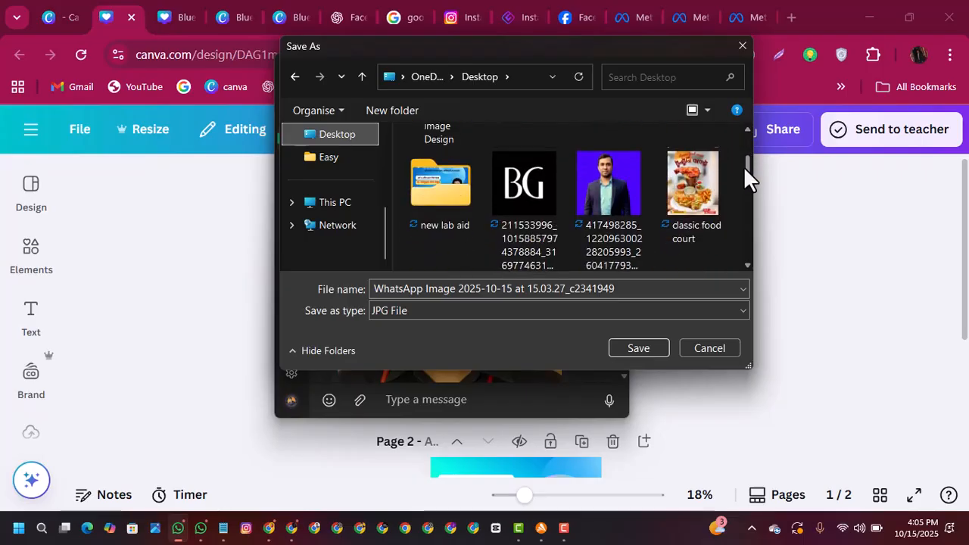
double_click(460, 180)
click(635, 348)
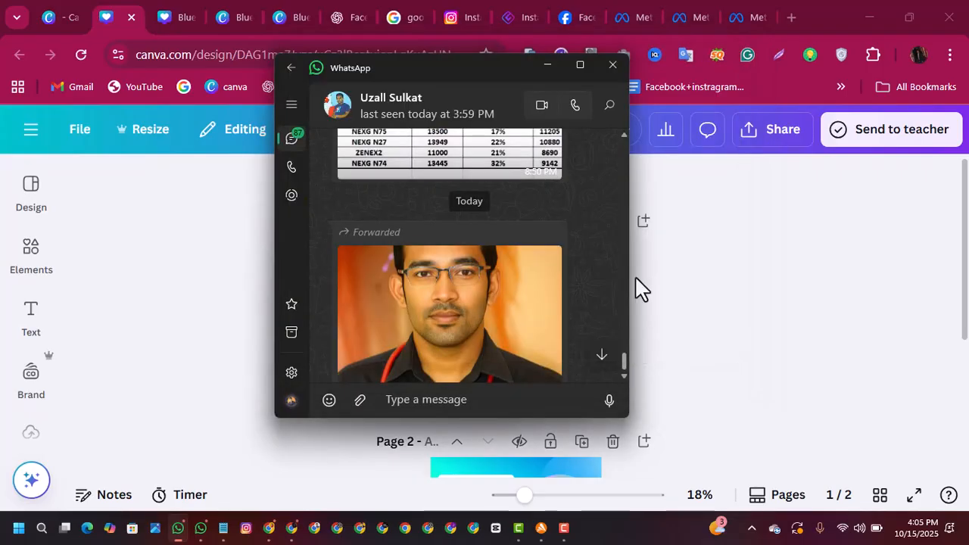
Step: Return to Canva and upload the saved doctor photo to the image uploads
click(555, 65)
click(33, 382)
click(31, 250)
scroll(43, 359, down, 1)
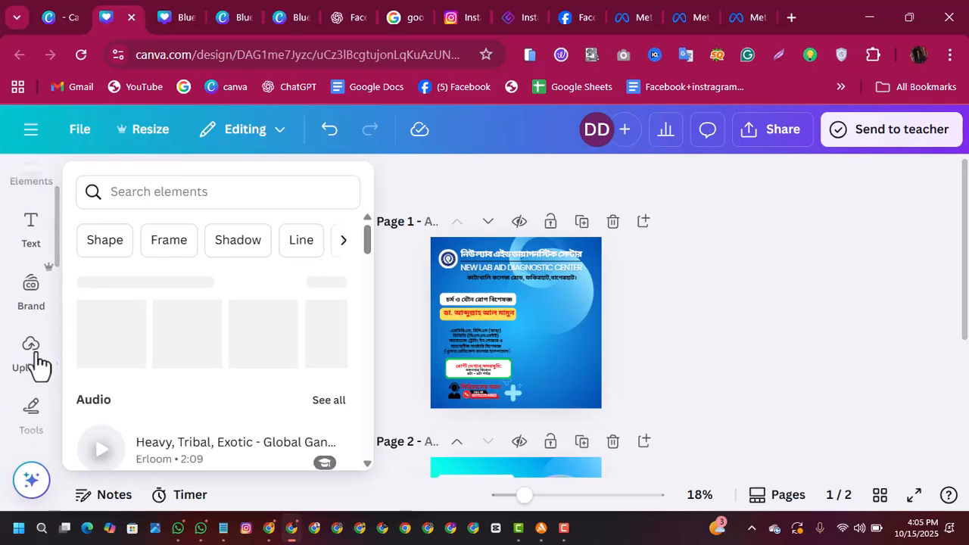
click(31, 366)
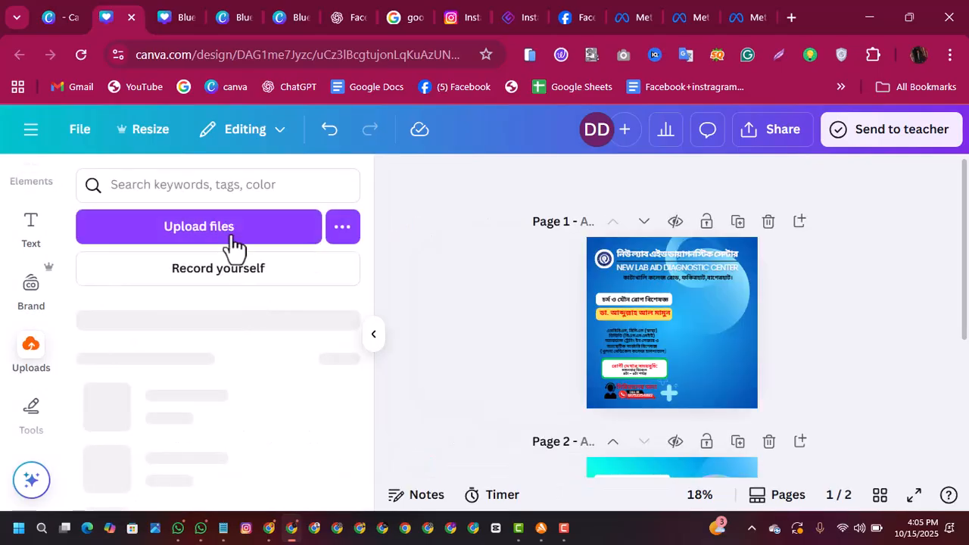
click(229, 236)
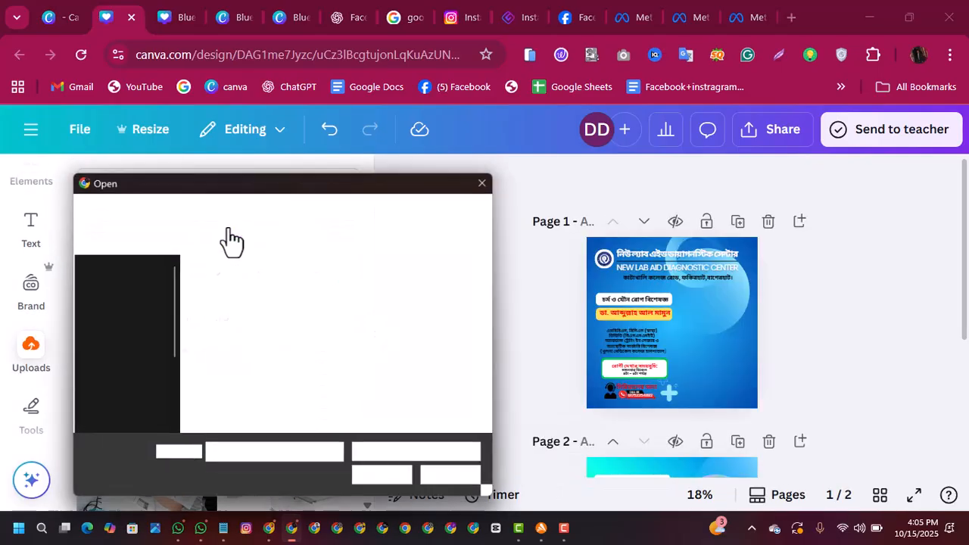
double_click(322, 379)
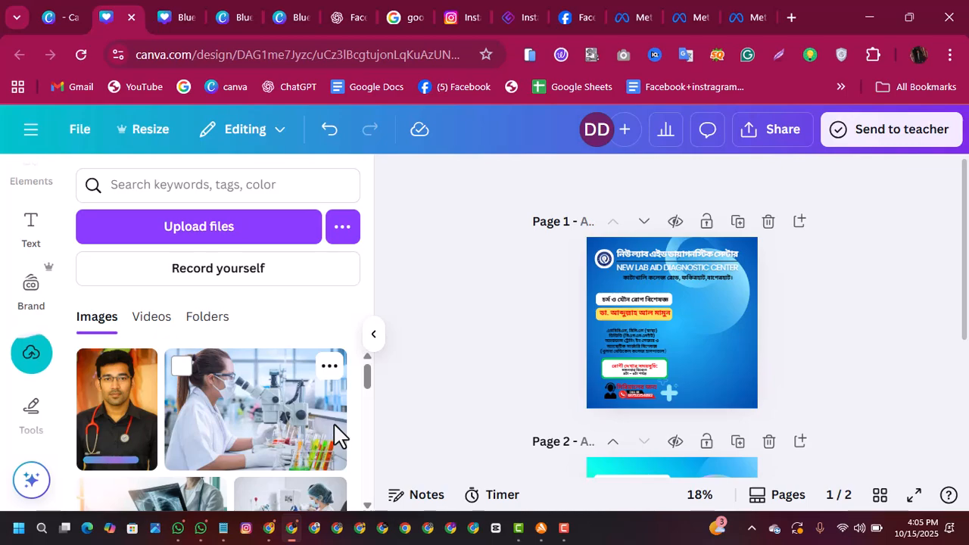
Step: Place the uploaded doctor photo on the right half of page 1 and remove its background
click(112, 428)
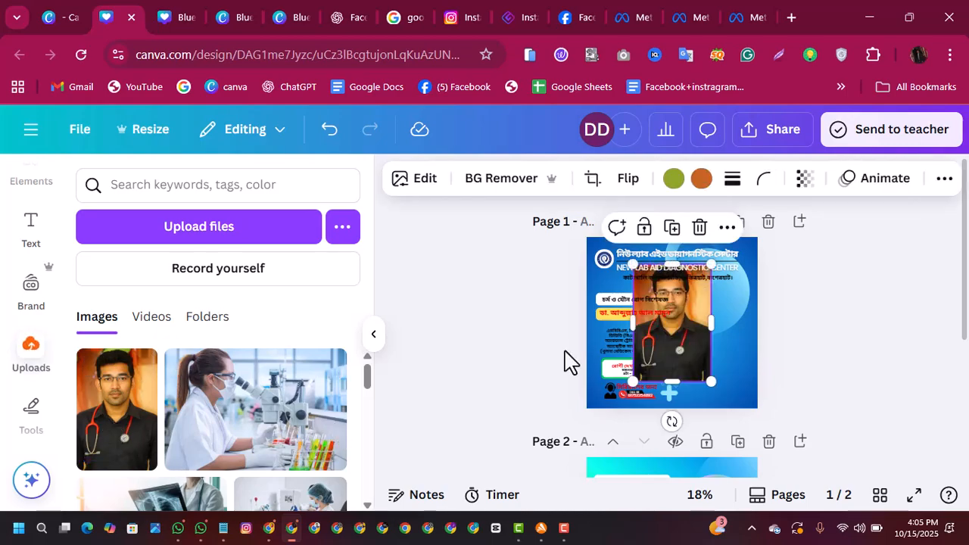
drag(677, 309, 718, 323)
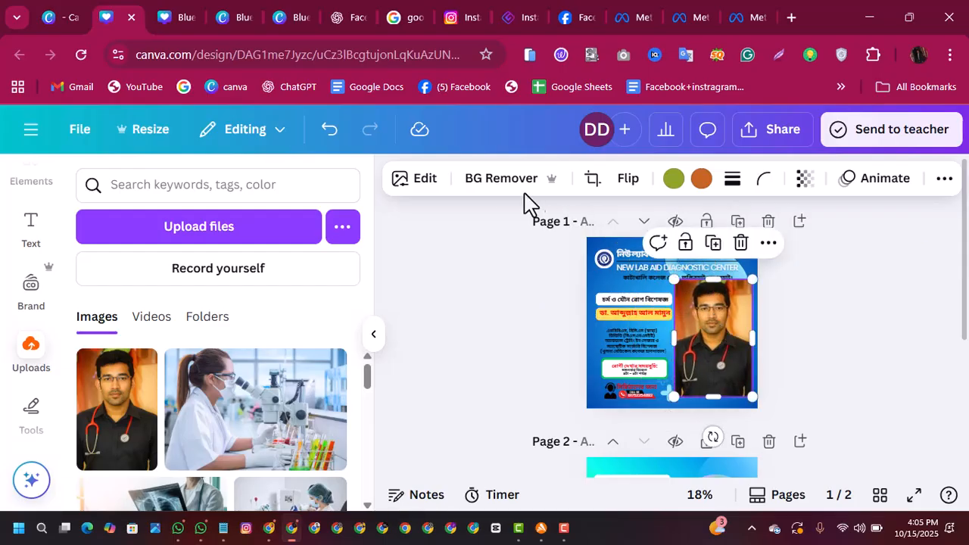
click(512, 189)
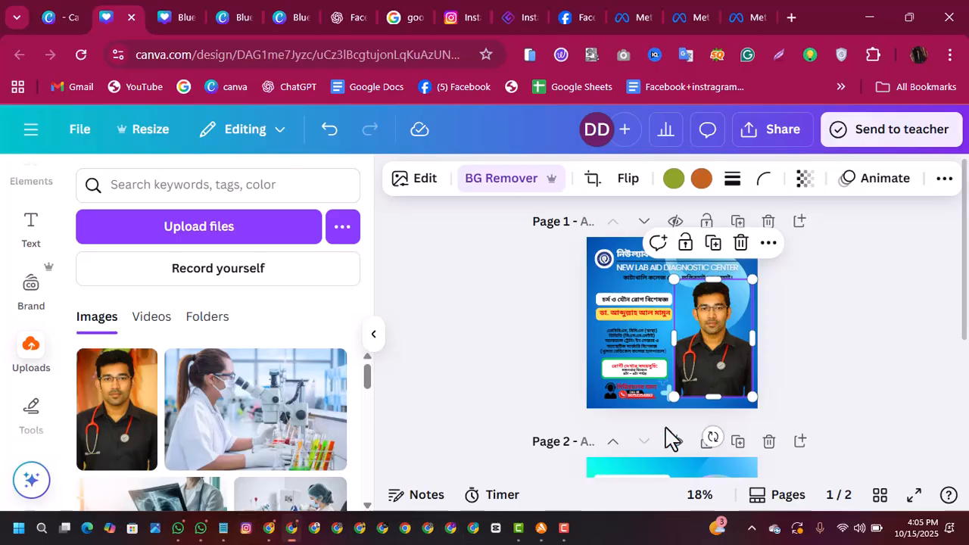
click(824, 357)
Step: Resize the doctor cutout to about 440 wide and position it along page 1's right edge, beside the doctor's details
click(731, 366)
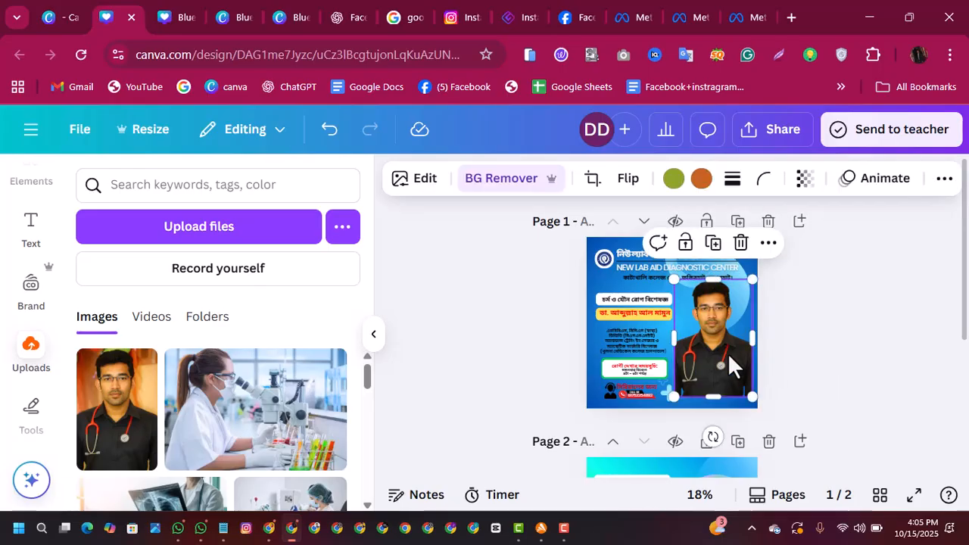
drag(676, 339, 670, 340)
drag(671, 280, 686, 303)
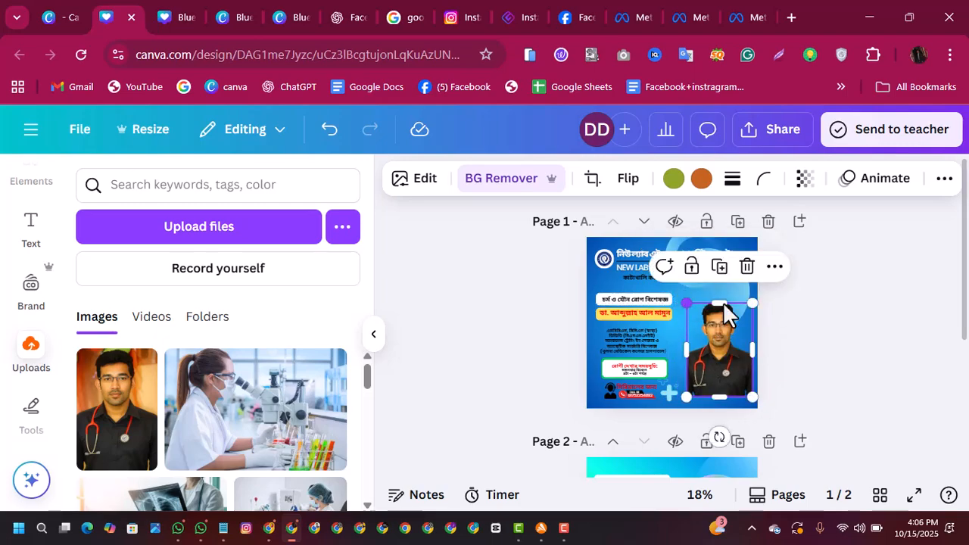
click(812, 319)
drag(709, 340, 712, 326)
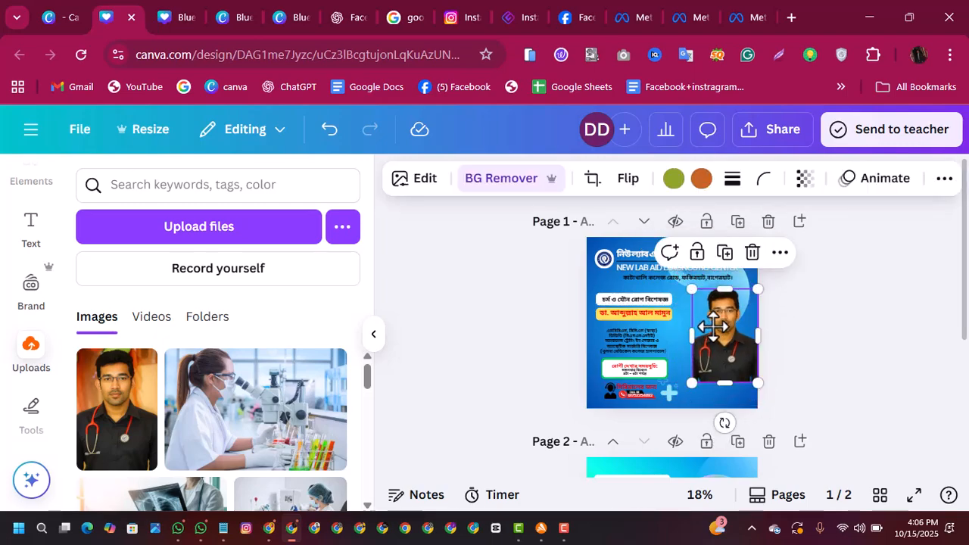
drag(692, 384, 687, 387)
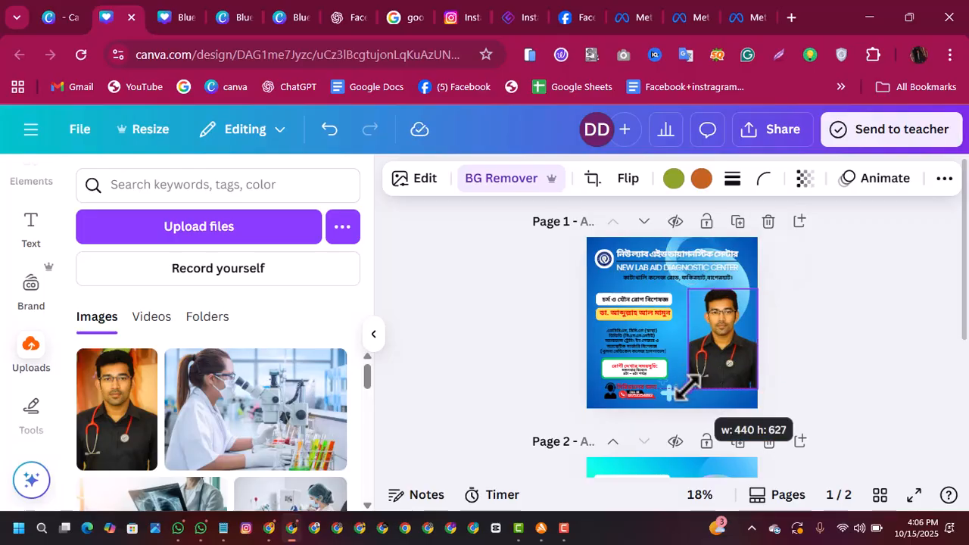
drag(721, 288, 720, 282)
click(806, 303)
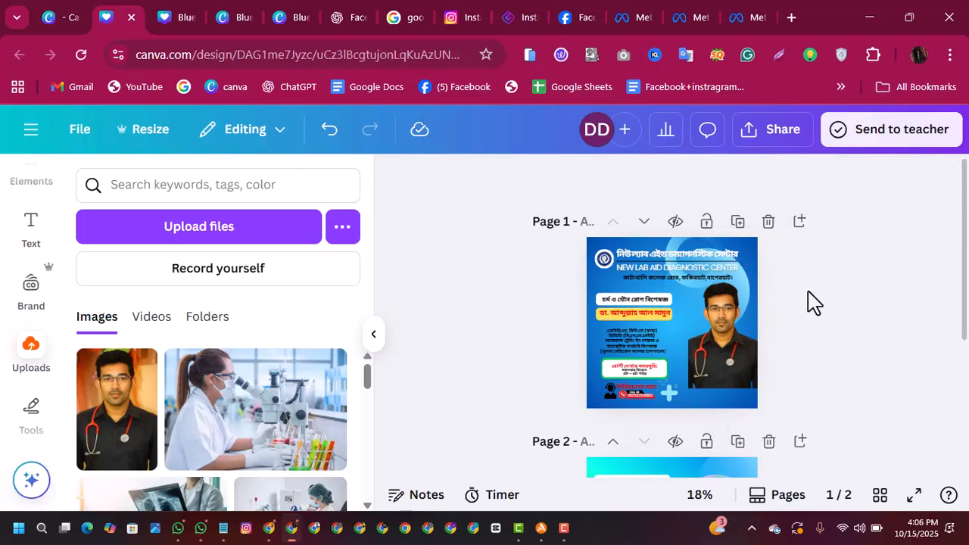
click(722, 331)
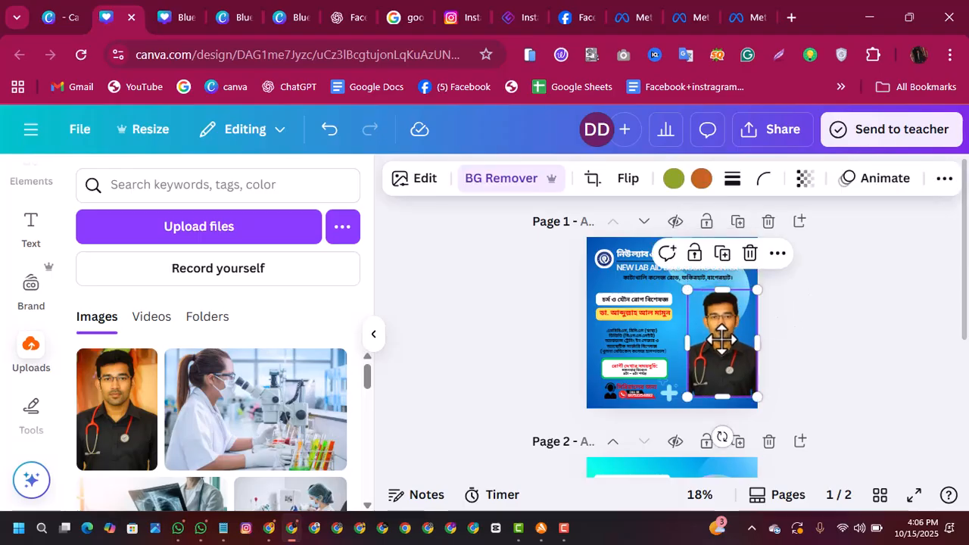
Step: Add the recently used square frame to the right side of page 1 and fill it with the doctor cutout
scroll(60, 227, up, 2)
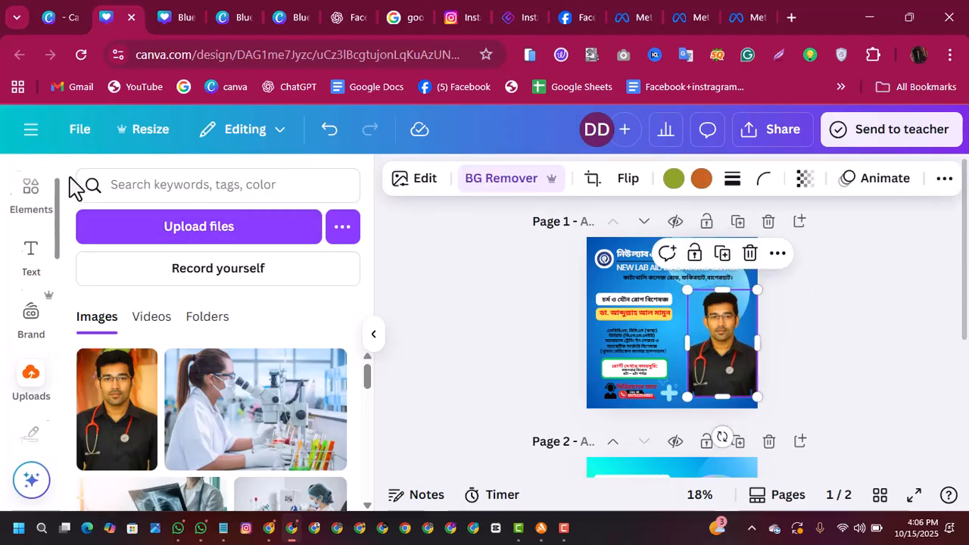
click(34, 224)
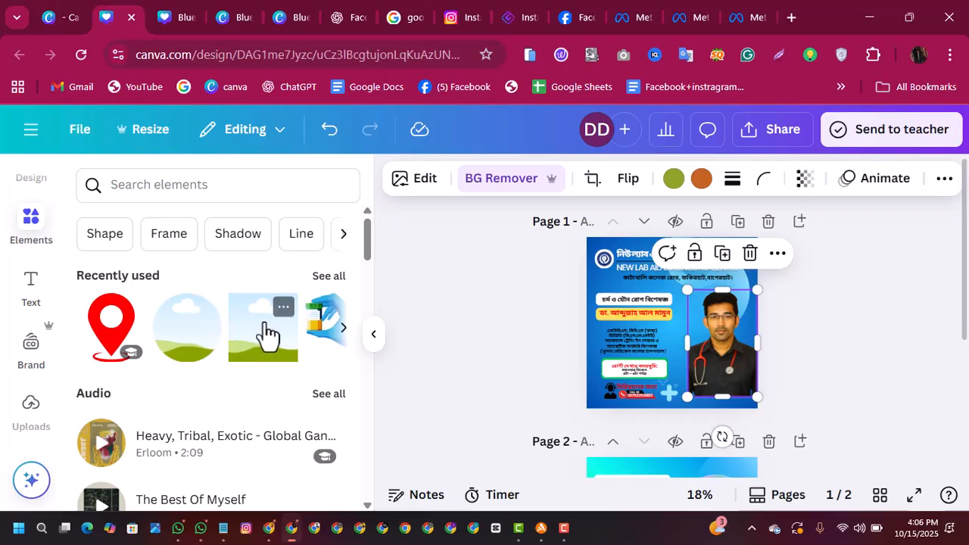
click(266, 333)
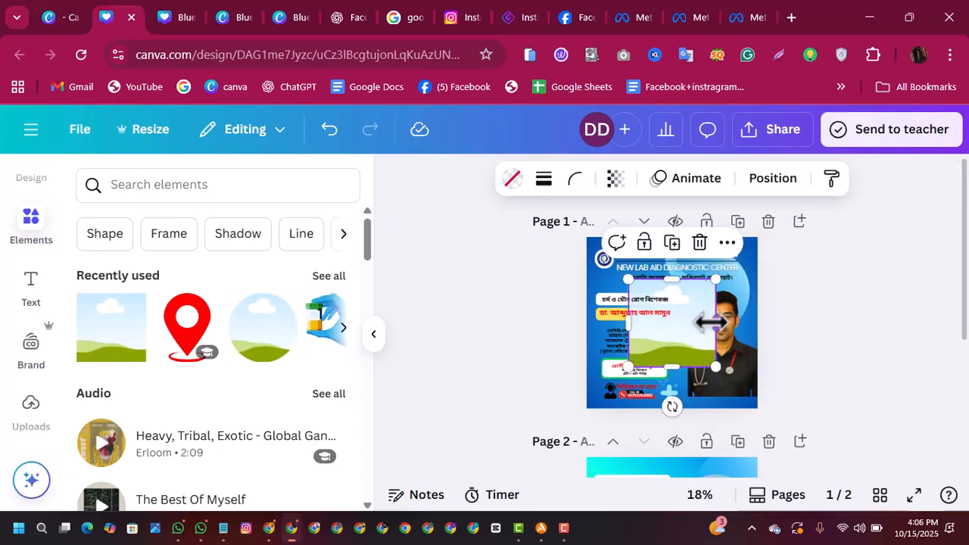
drag(742, 351, 632, 370)
drag(696, 352, 755, 382)
drag(583, 340, 727, 345)
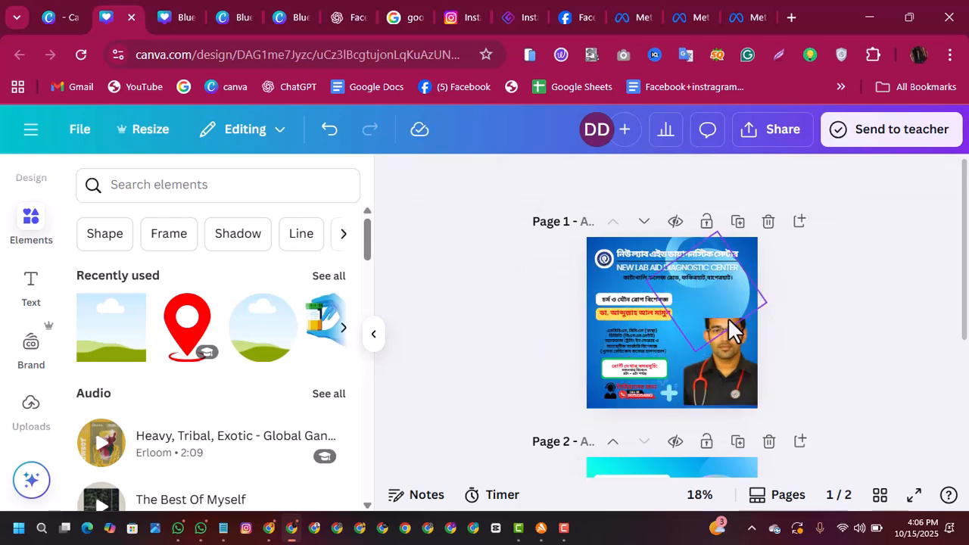
Step: Stretch the framed doctor photo upward and adjust its position at page 1's lower-right corner
click(725, 334)
drag(726, 317, 729, 276)
click(832, 307)
click(731, 333)
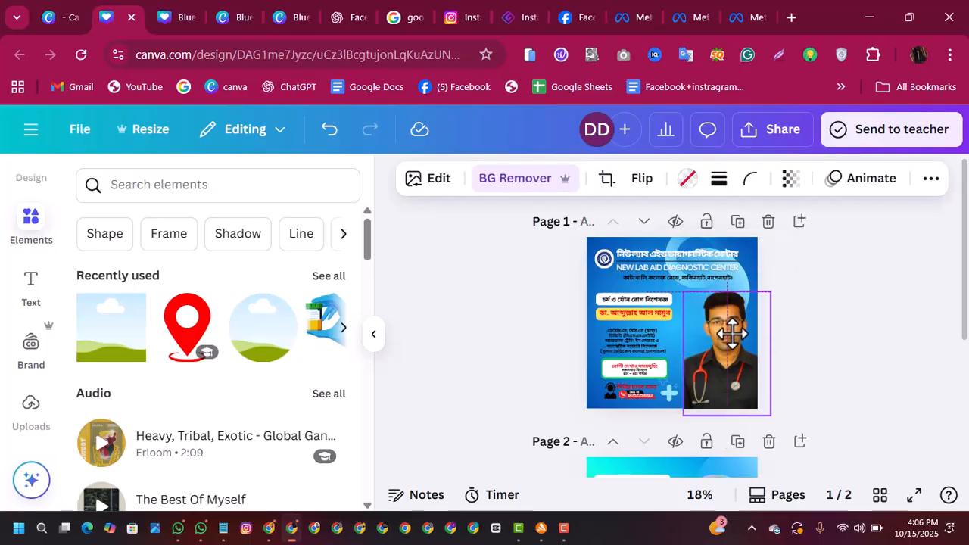
Step: Add a circular frame on the right of page 1 and try to move the square-framed doctor photo into it
drag(674, 353, 632, 344)
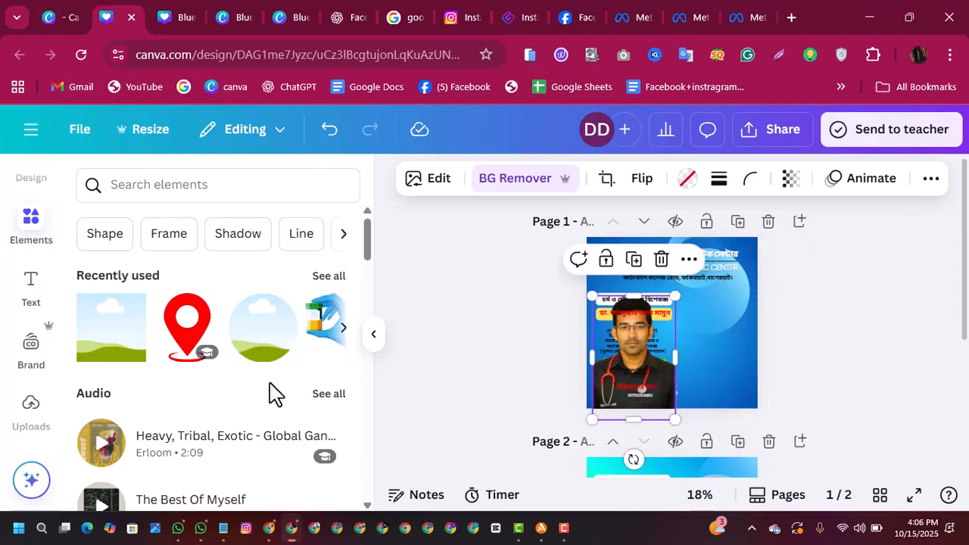
click(246, 356)
drag(688, 346, 734, 363)
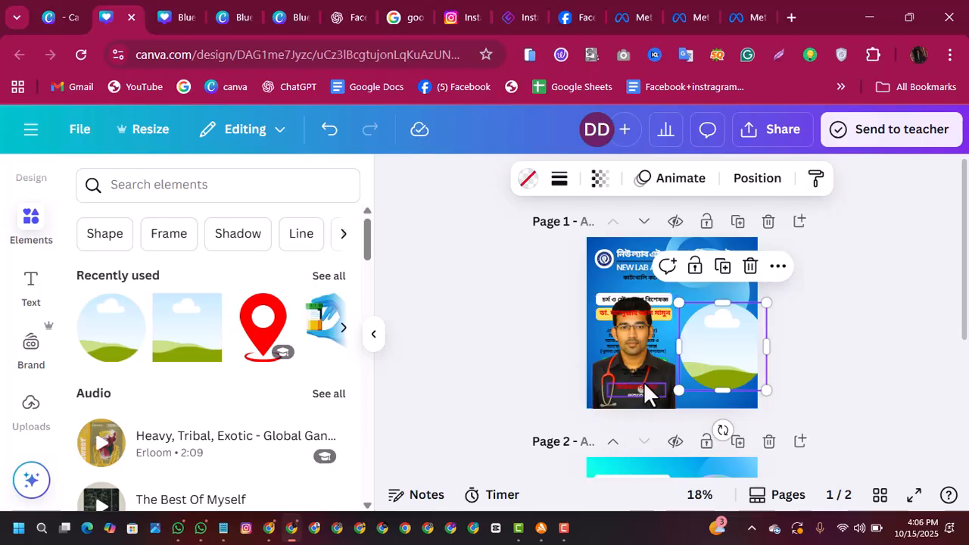
drag(633, 365, 705, 347)
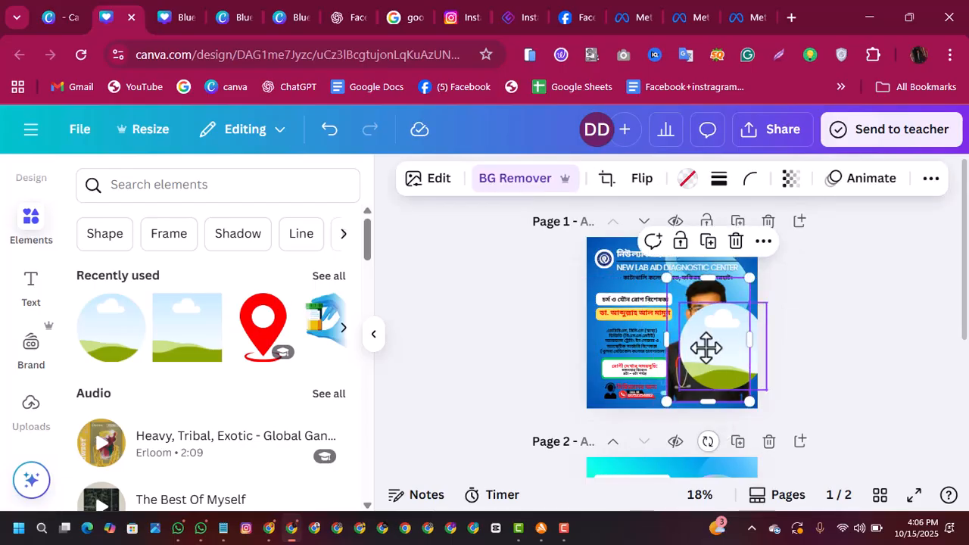
drag(700, 302, 607, 343)
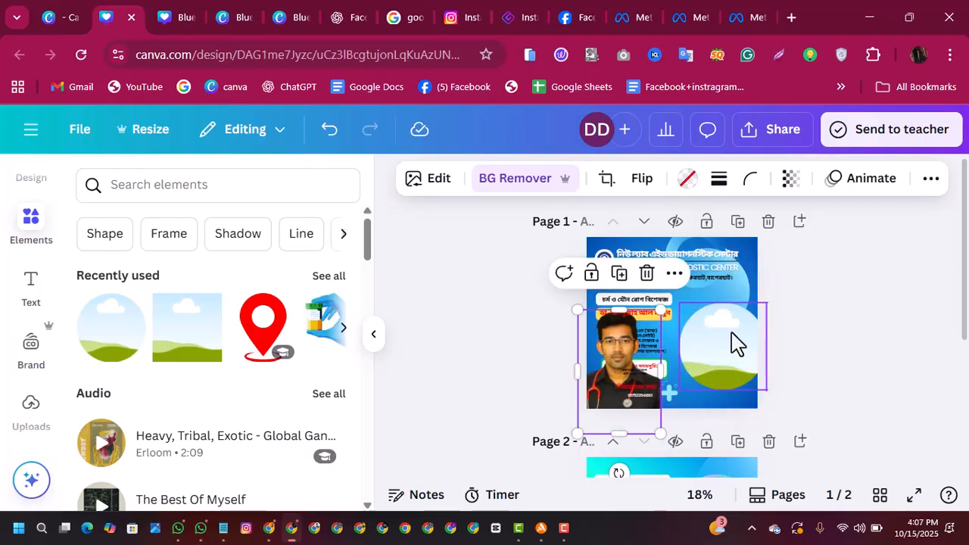
Step: Replace the circular frame on the right of page 1 with a new one and delete the square frame holding the photo
click(736, 341)
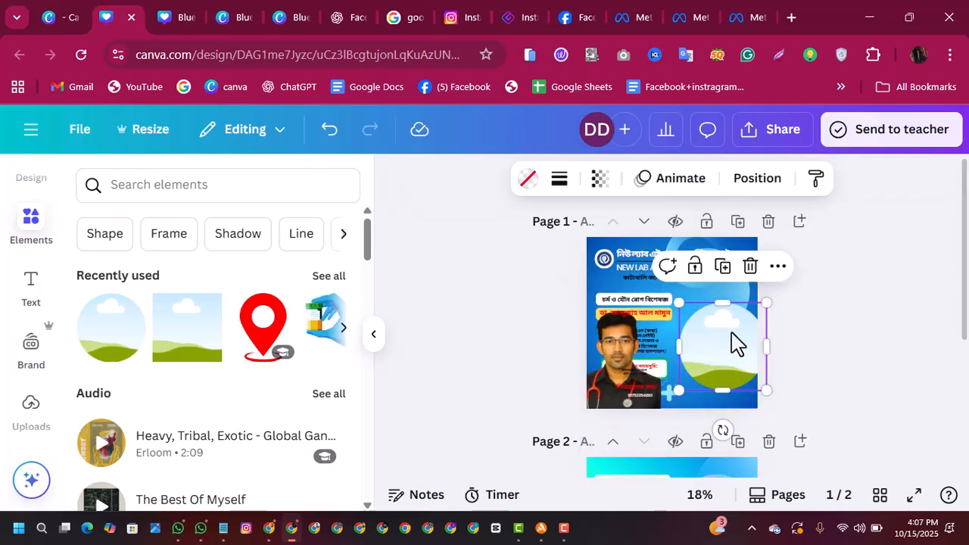
click(749, 271)
click(124, 348)
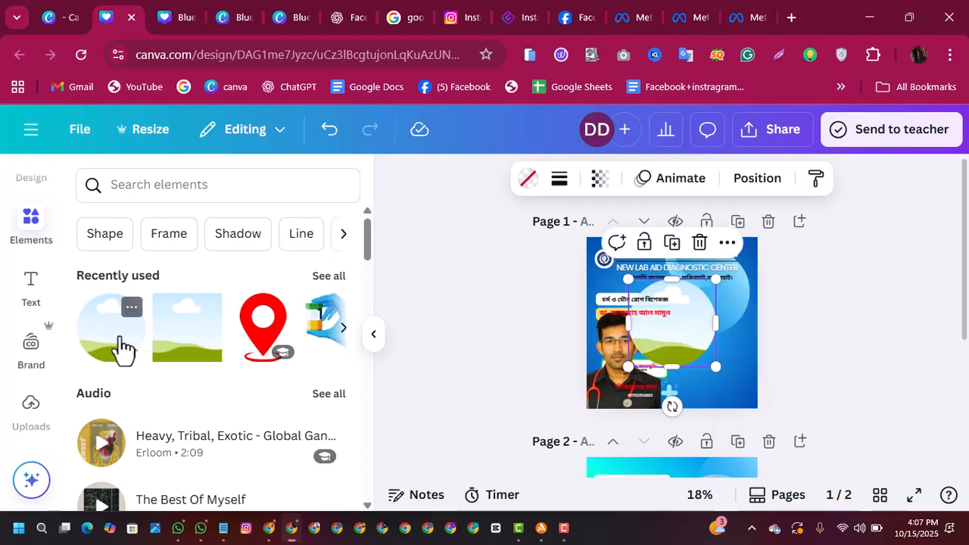
drag(672, 337, 725, 352)
click(610, 361)
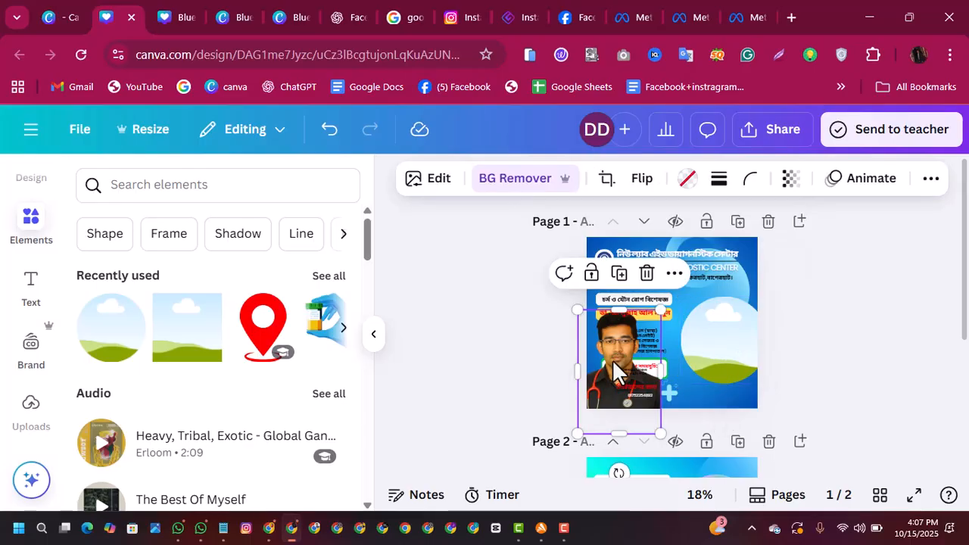
click(649, 273)
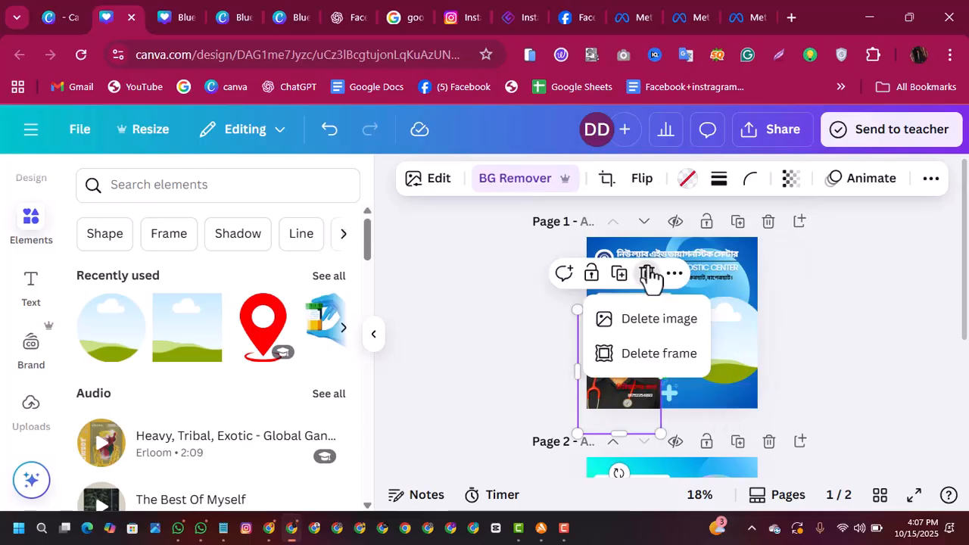
click(646, 357)
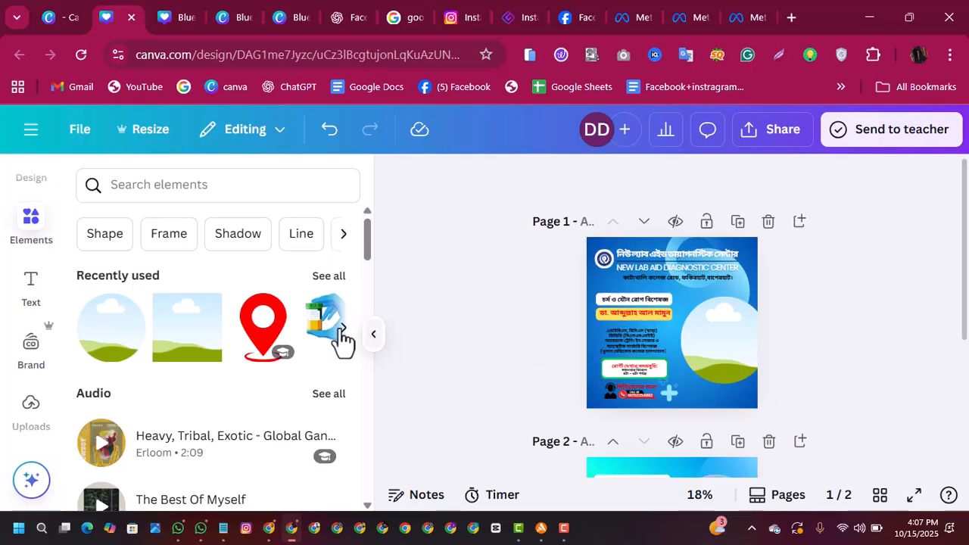
Step: Fill the circular frame with the uploaded doctor photo and stretch it into a tall oval beside the doctor's details
click(31, 409)
drag(93, 421, 720, 355)
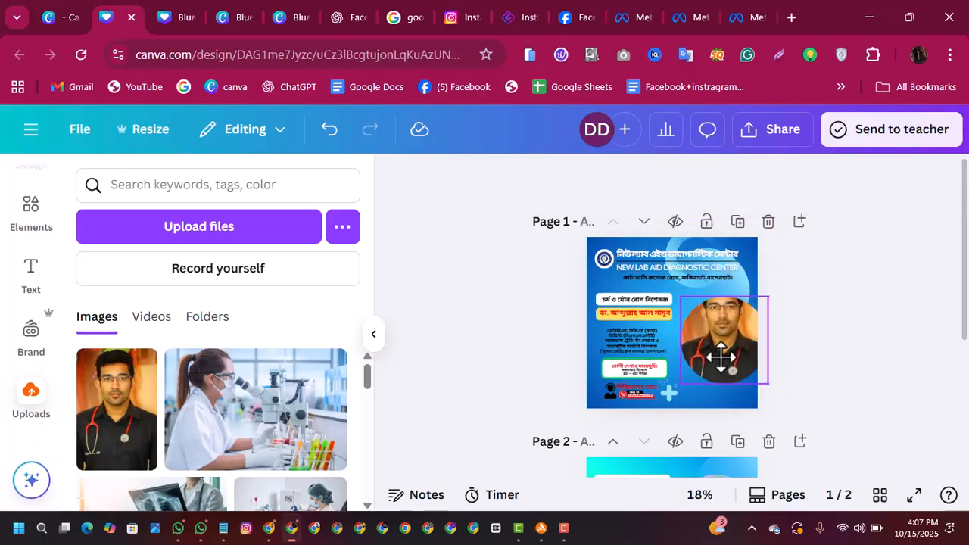
click(731, 338)
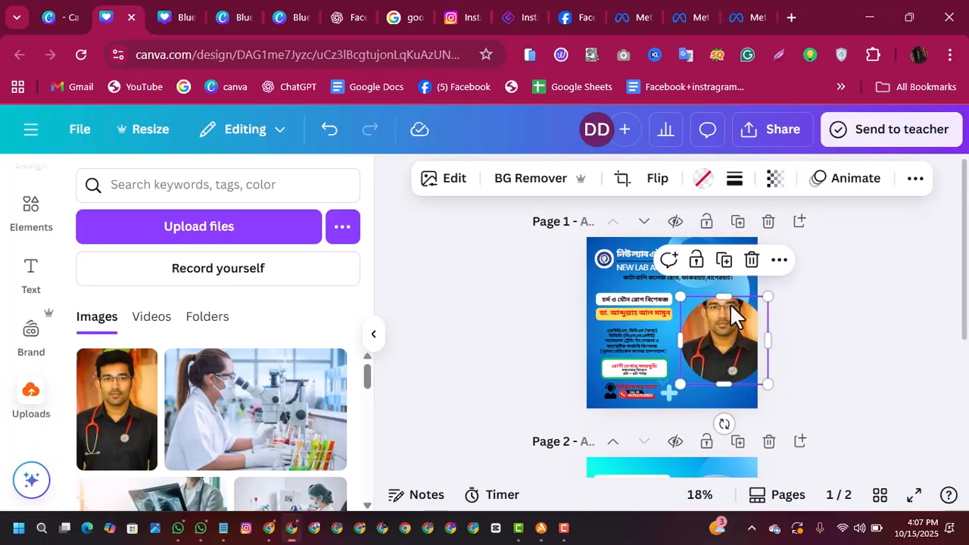
drag(729, 295, 726, 271)
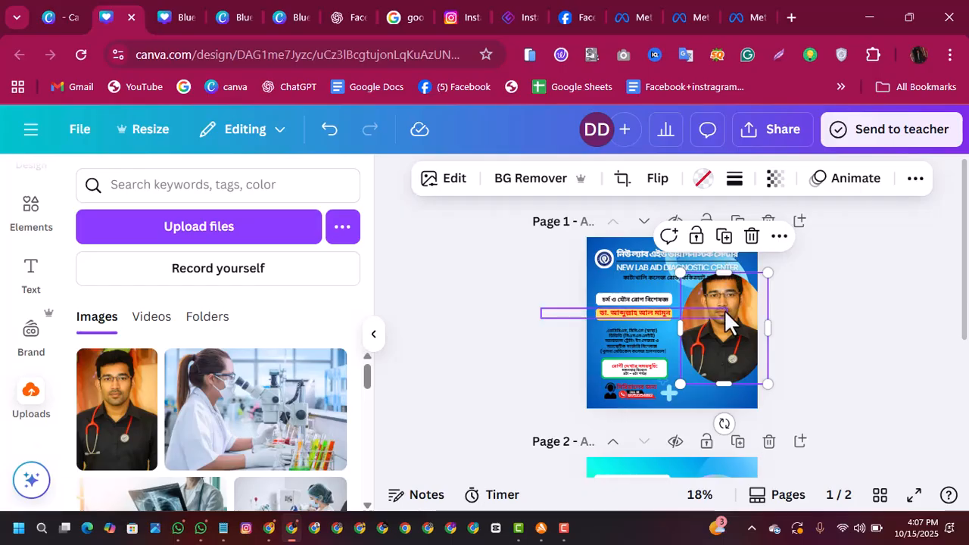
drag(724, 310, 725, 323)
drag(729, 286, 728, 272)
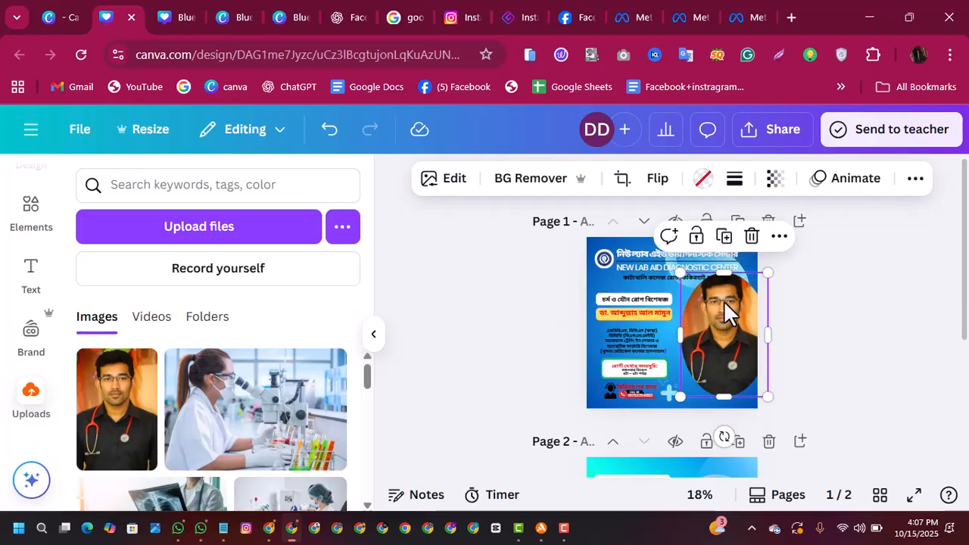
Step: Replace the oval-framed photo on page 1 with the unframed uploaded doctor photo and remove its background
click(751, 237)
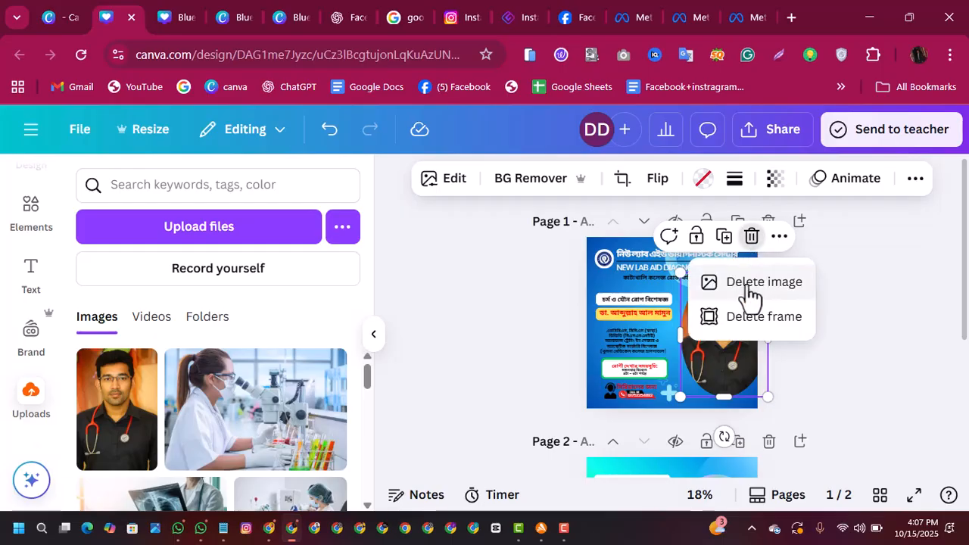
click(748, 318)
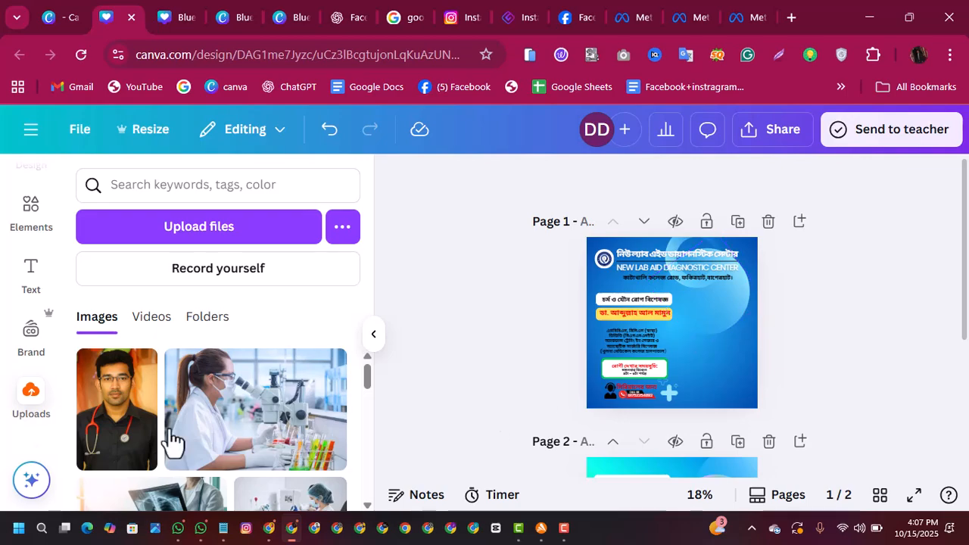
click(115, 433)
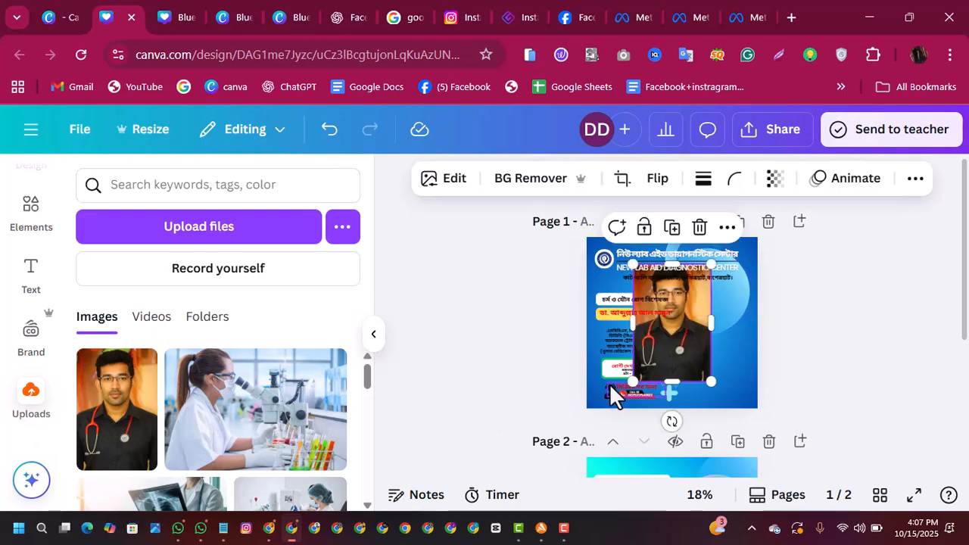
click(503, 181)
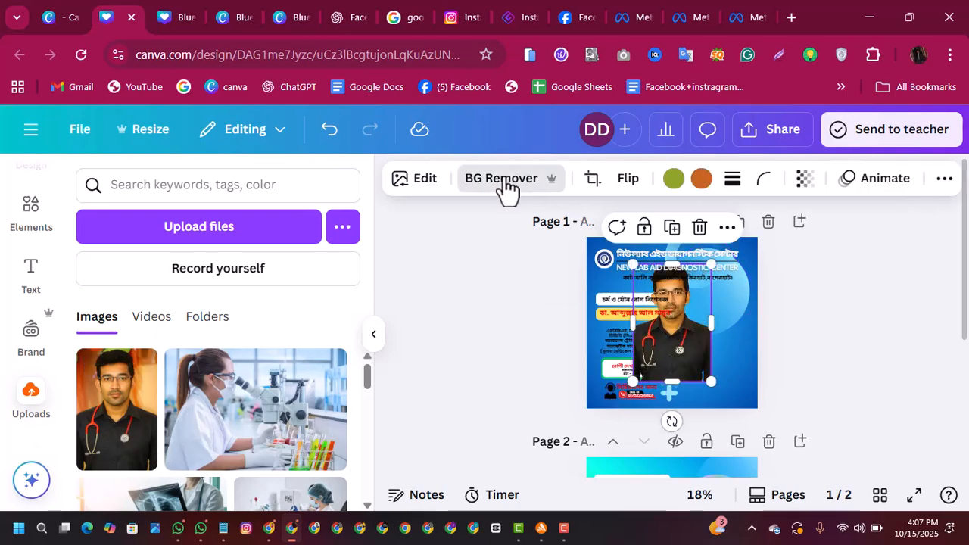
Step: Place the background-free doctor photo in the lower-right corner of page 1, beside the doctor's details, and enlarge it slightly
drag(679, 350, 727, 364)
click(822, 371)
click(732, 361)
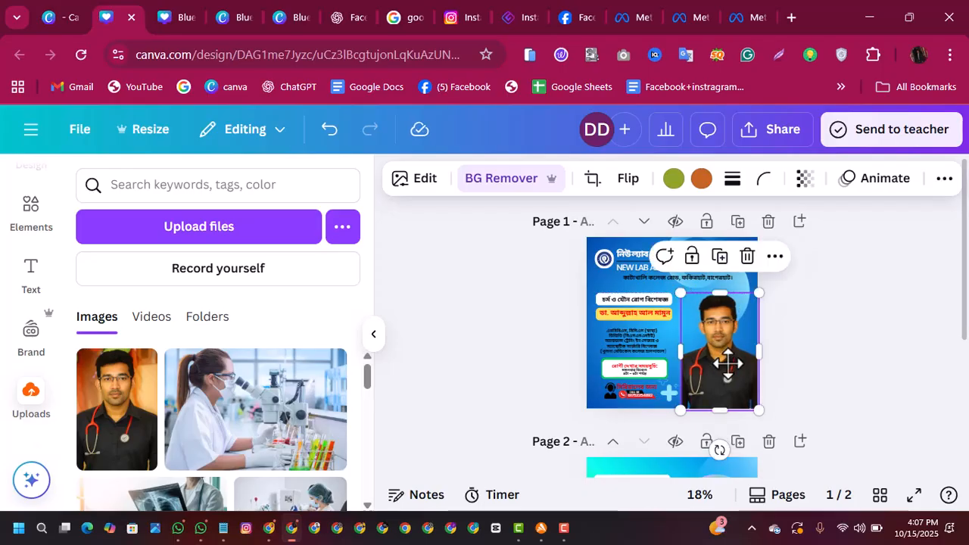
drag(722, 407, 724, 379)
drag(755, 305, 765, 289)
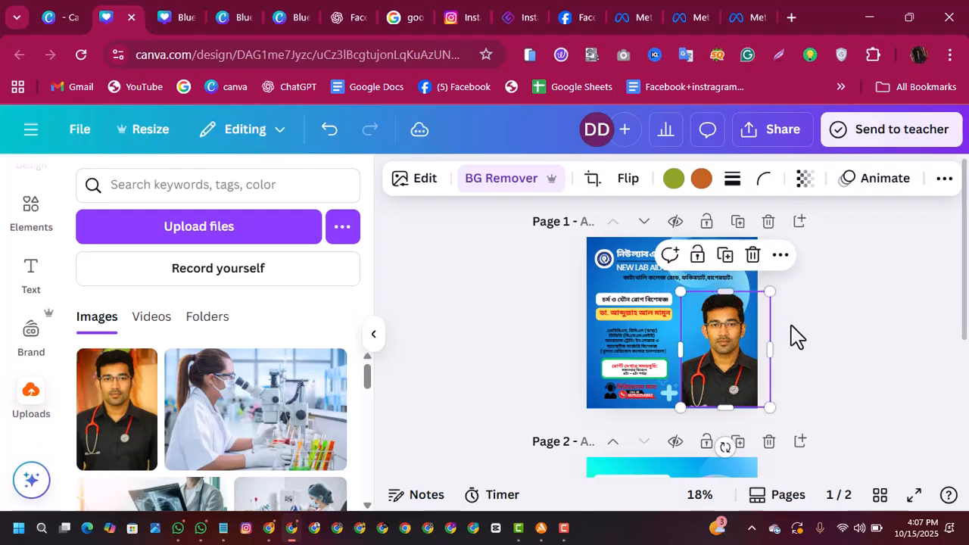
click(808, 355)
click(745, 373)
click(824, 361)
Step: Switch to WhatsApp and copy the specialty line "অর্থোপেডিক্স ও ট্রমা সার্জন" from the Batch 01 group chat
click(177, 528)
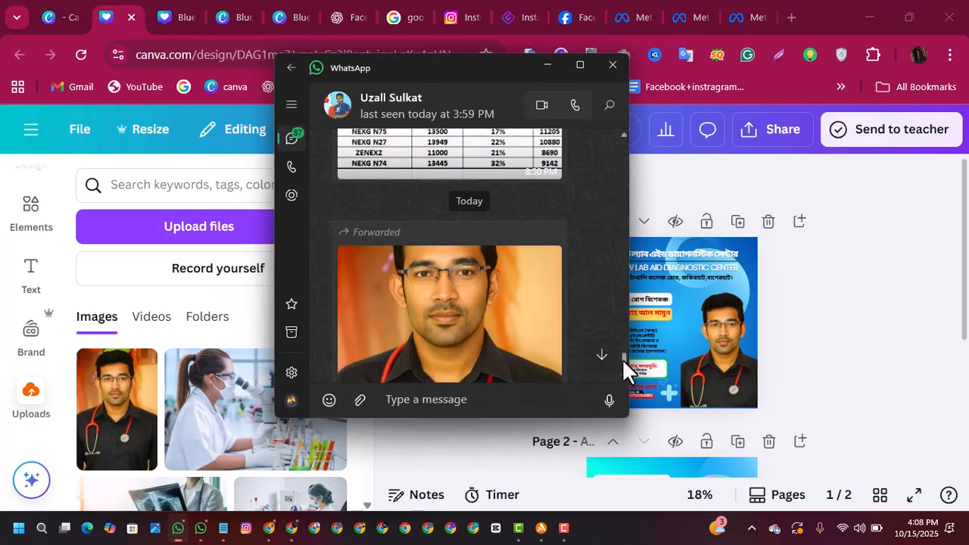
scroll(621, 358, down, 5)
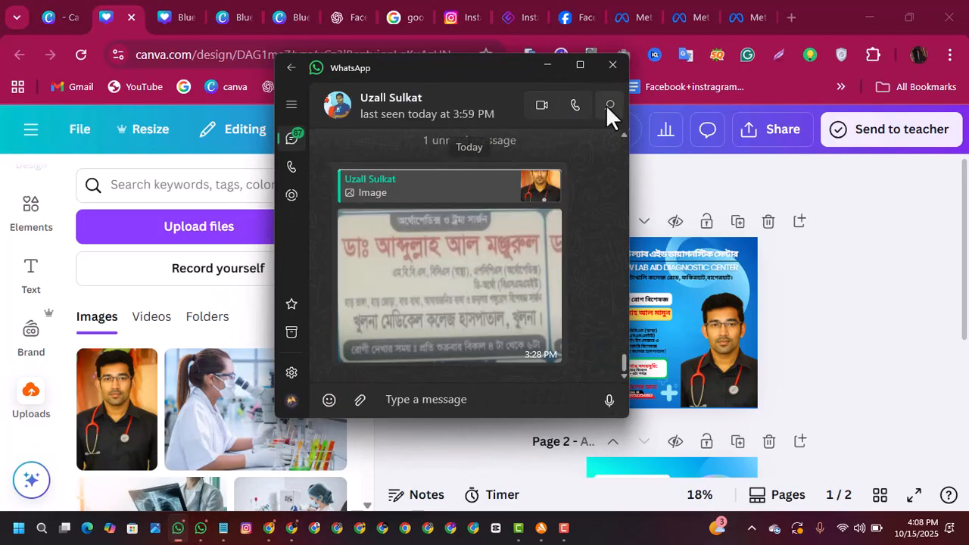
click(288, 67)
click(409, 231)
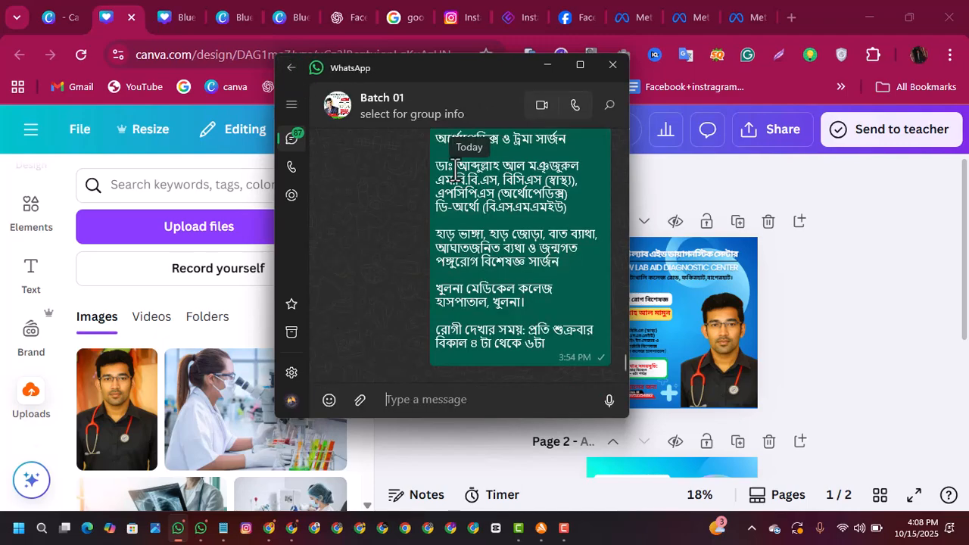
drag(495, 66, 337, 103)
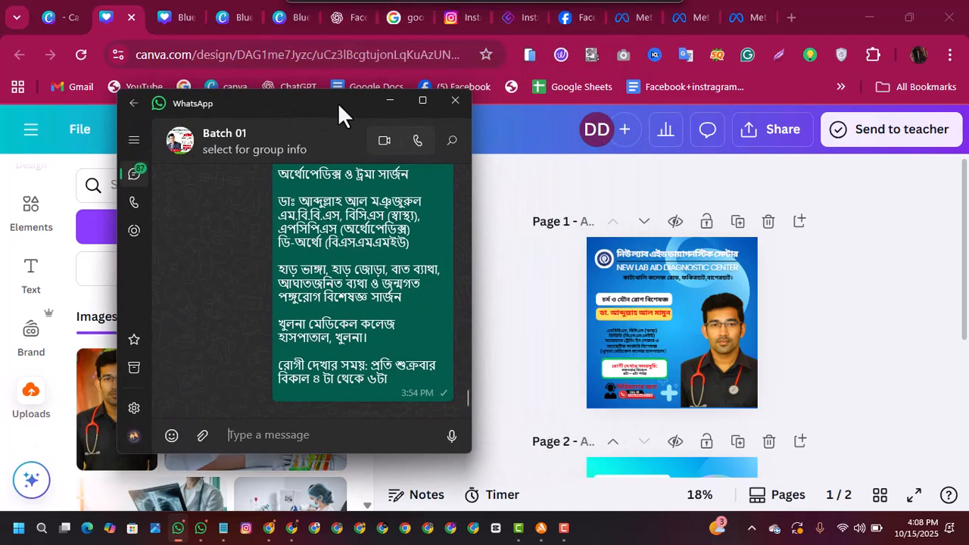
drag(469, 401, 468, 397)
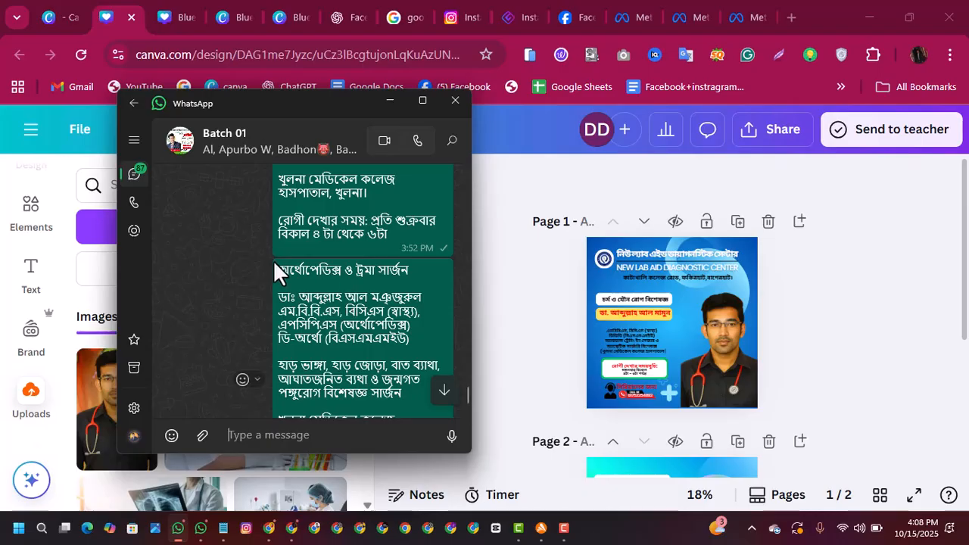
drag(280, 270, 409, 261)
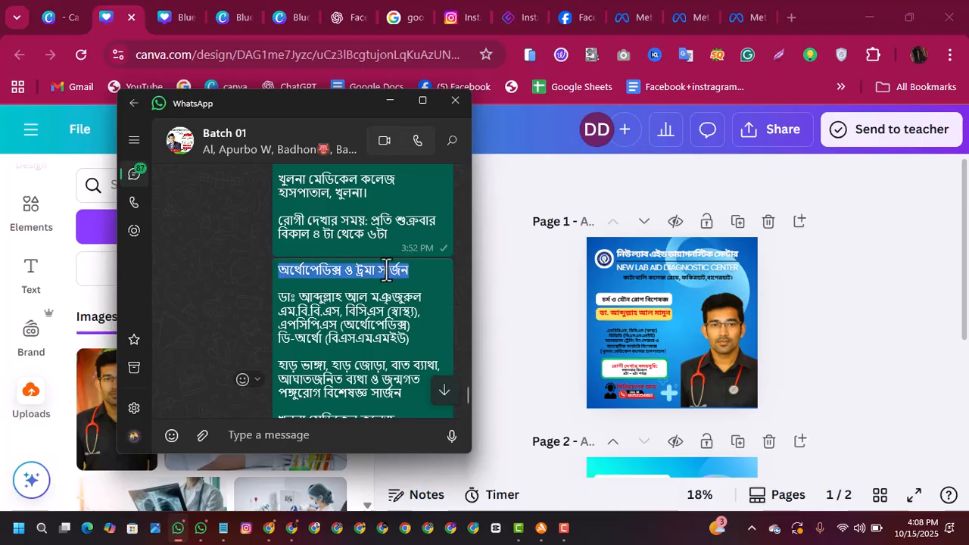
right_click(386, 270)
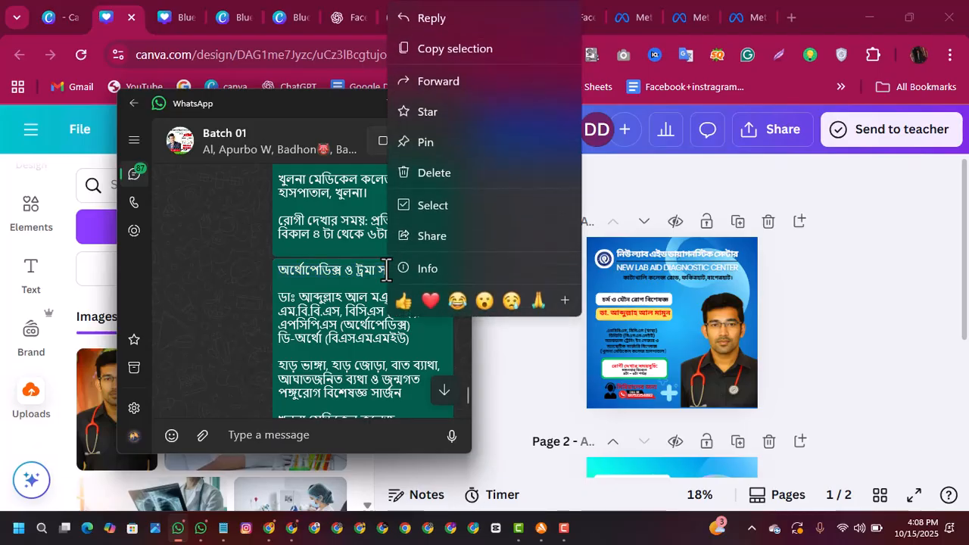
click(427, 44)
Step: Switch back to Canva and replace the specialty text in the white bar on page 1 with the copied "অর্থোপেডিক্স ও ট্রমা সার্জন"
click(644, 297)
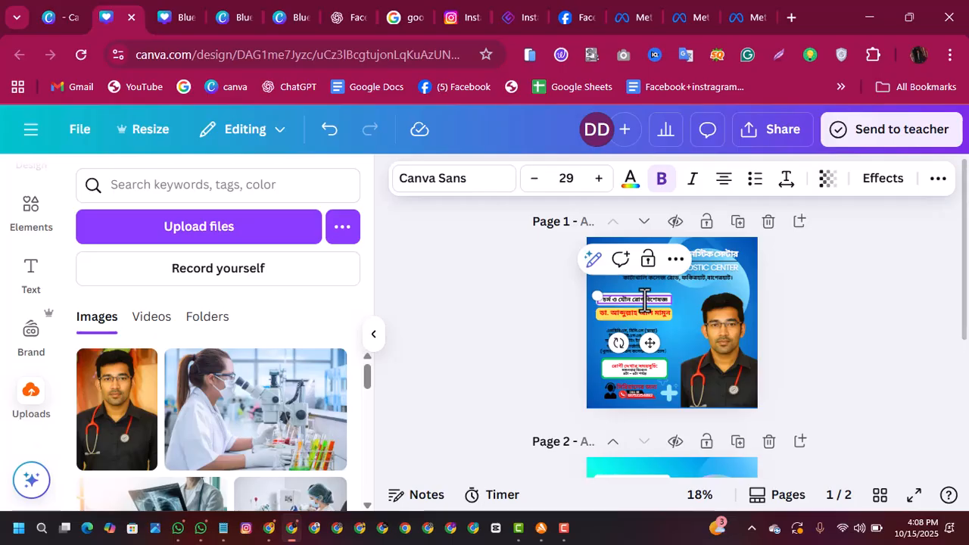
double_click(644, 297)
key(BackSpace)
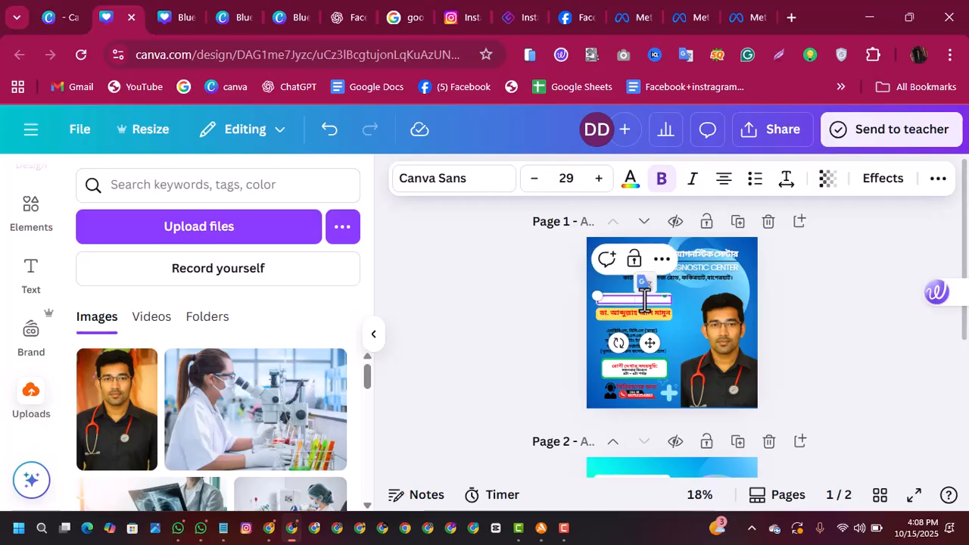
right_click(642, 300)
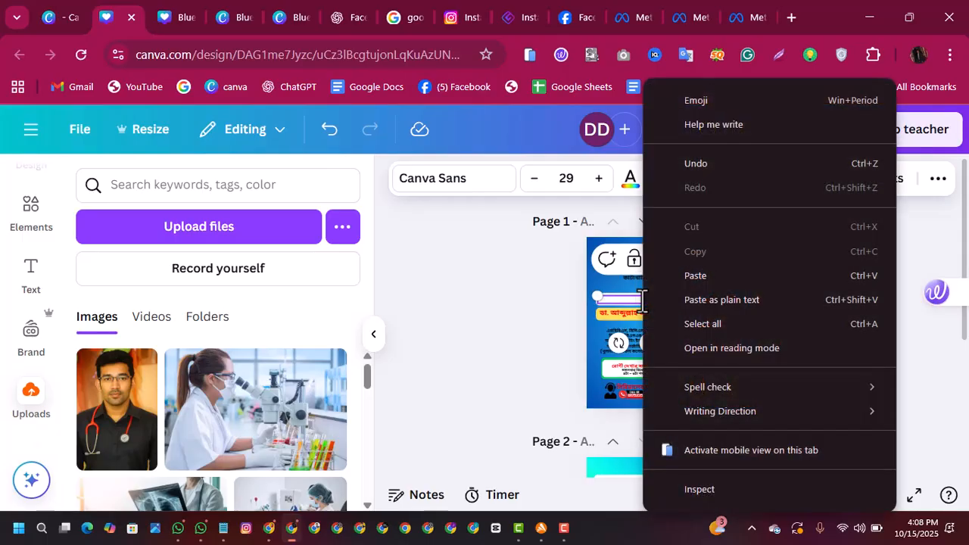
click(694, 275)
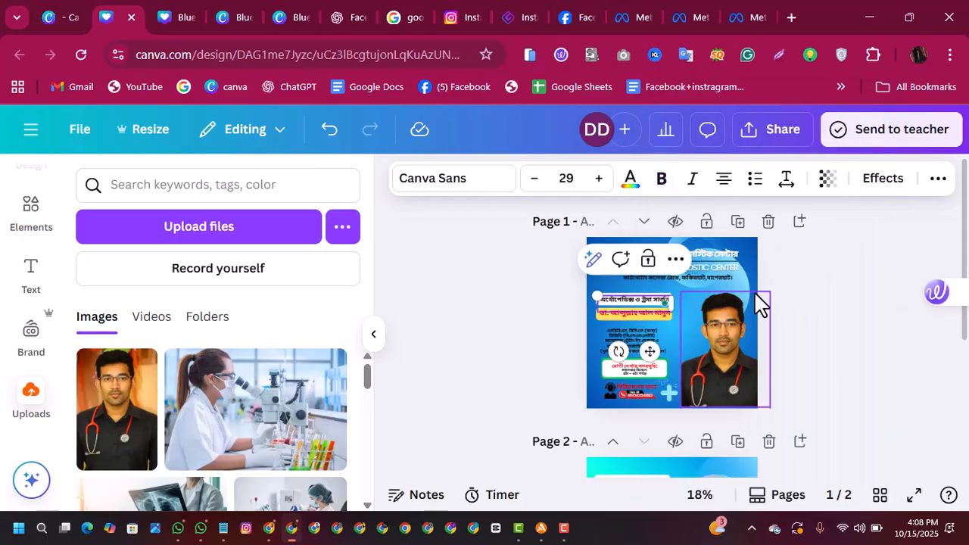
click(800, 295)
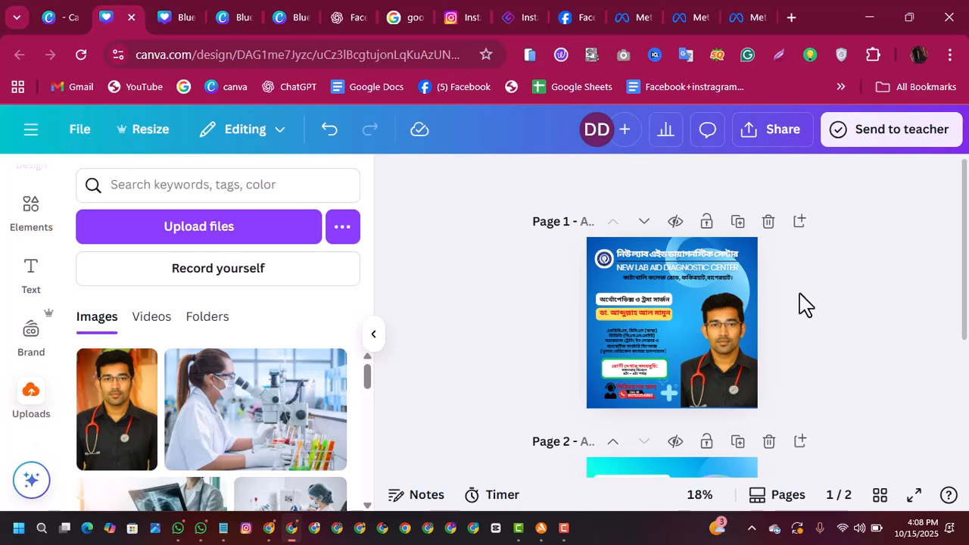
Step: Nudge the new specialty text slightly within its white bar on page 1
click(636, 301)
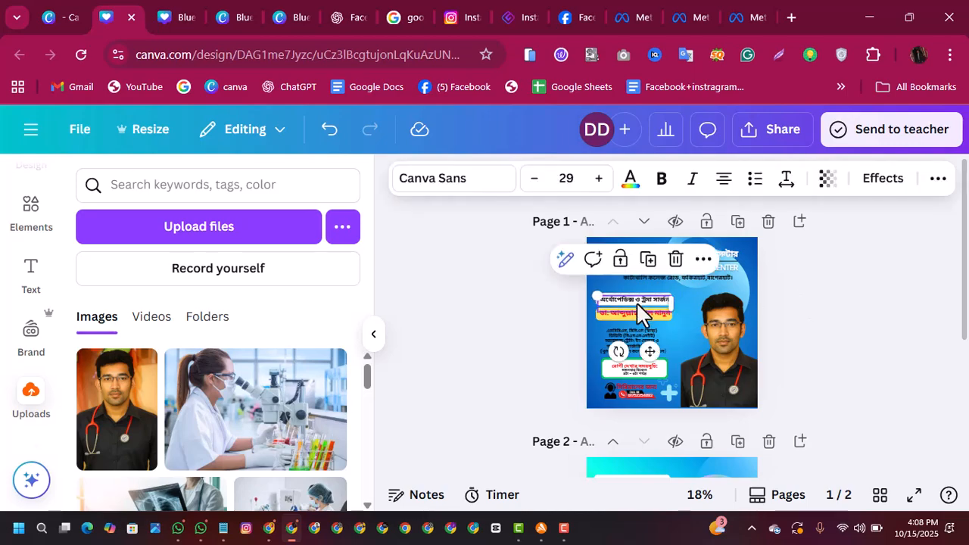
click(635, 302)
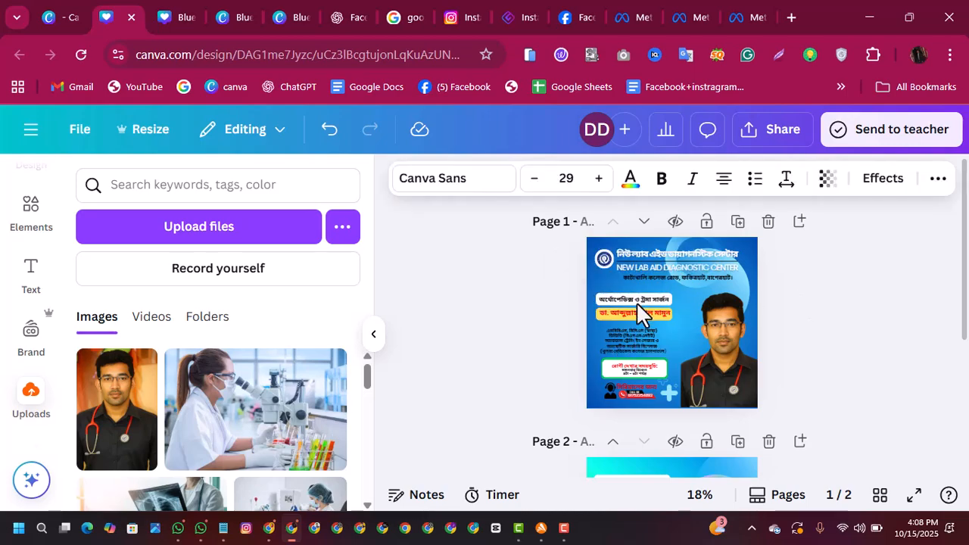
click(783, 322)
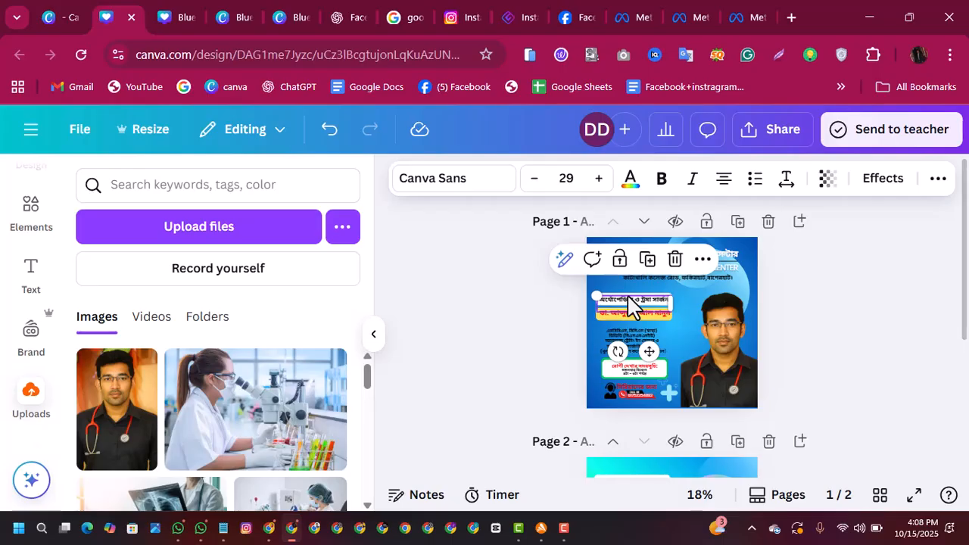
key(Up)
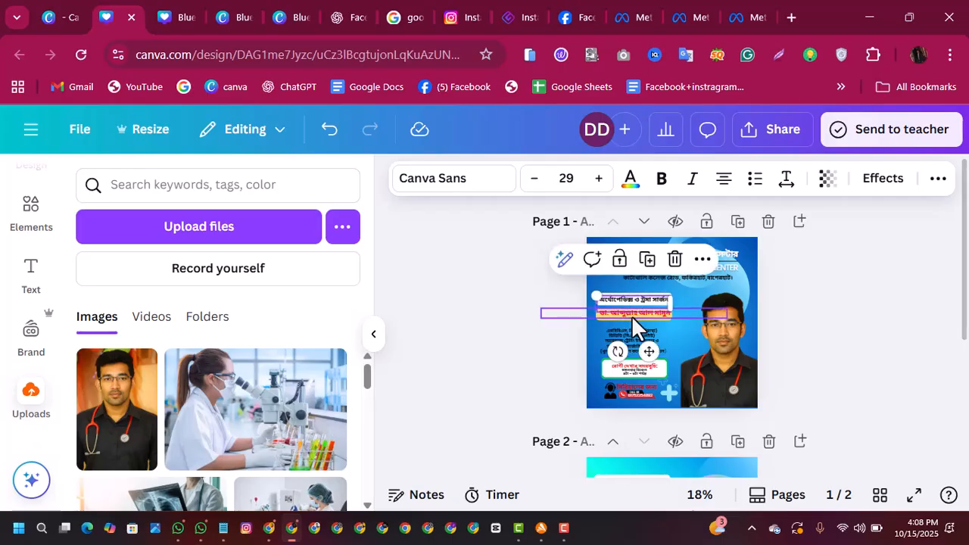
Step: Delete the entire old doctor's name from the yellow bar on page 1
click(631, 316)
key(BackSpace)
key(BackSpace)
key(BackSpace)
key(BackSpace)
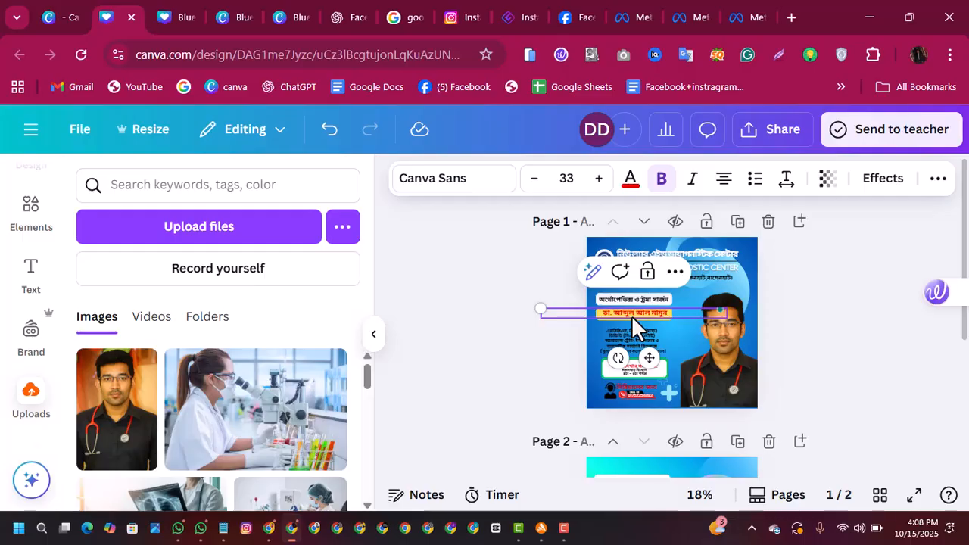
key(ctrl+a)
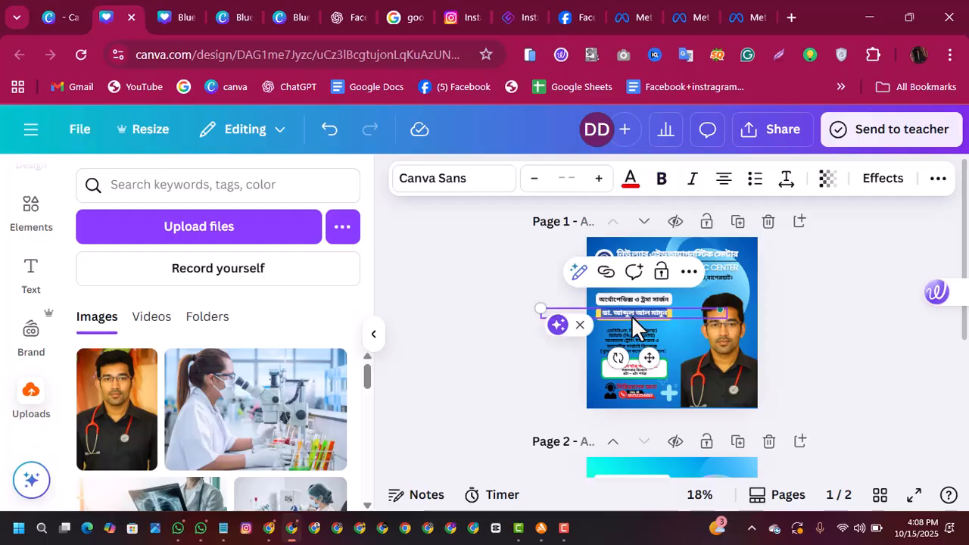
key(BackSpace)
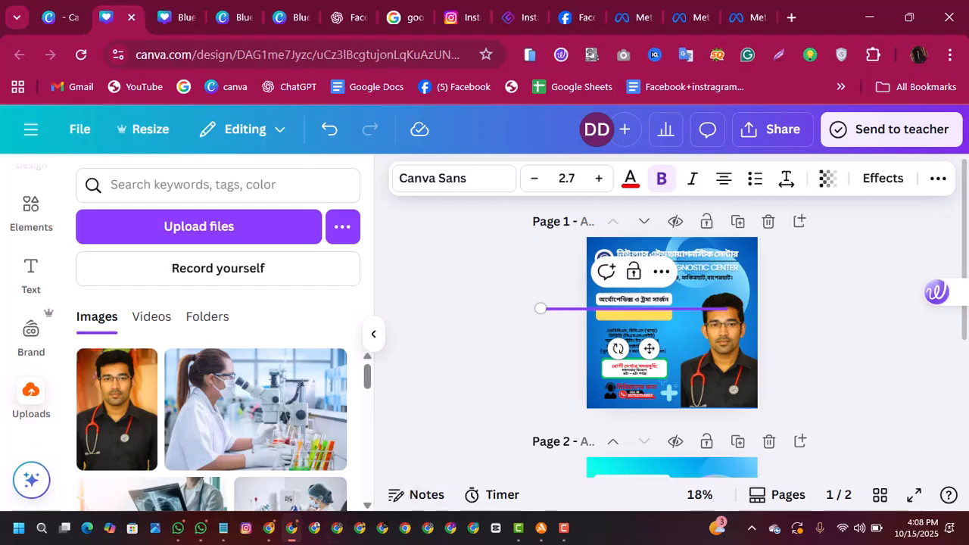
Step: Copy the new doctor's name from the WhatsApp Batch 01 chat and paste it into the Canva design near the yellow bar
click(180, 538)
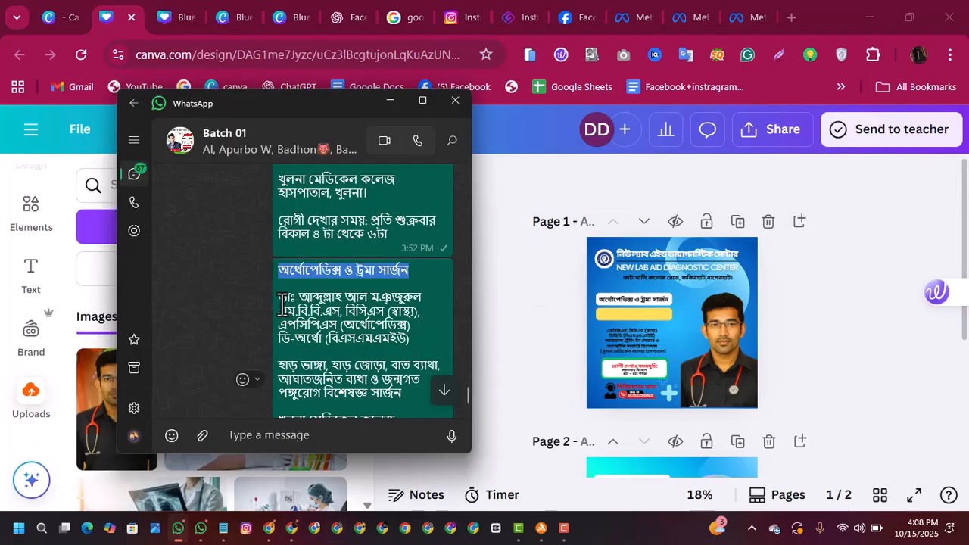
drag(278, 300, 435, 297)
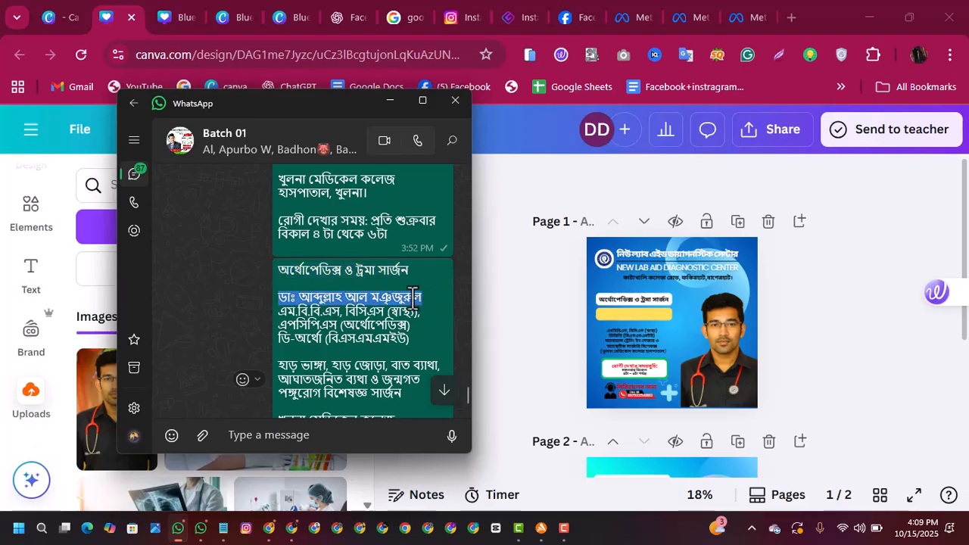
right_click(412, 295)
click(460, 57)
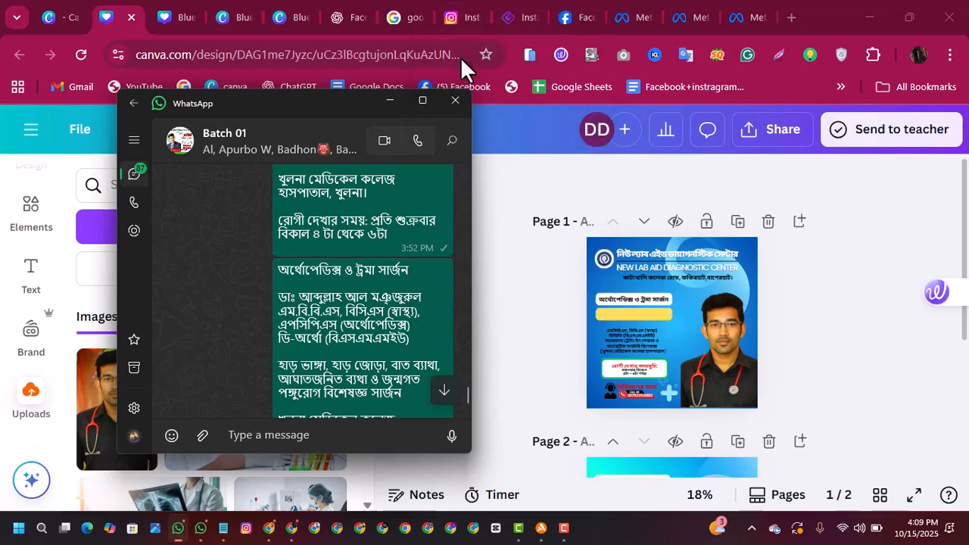
click(627, 314)
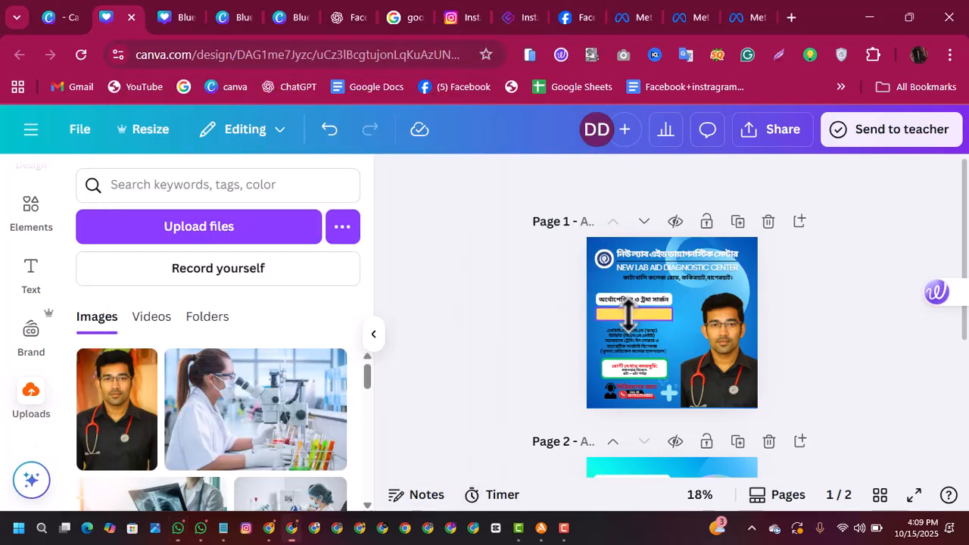
right_click(626, 314)
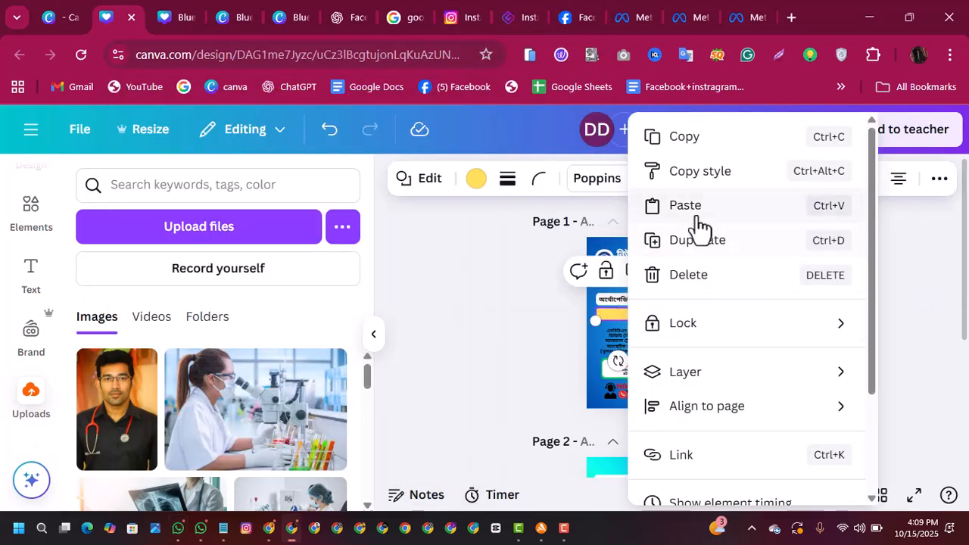
click(695, 209)
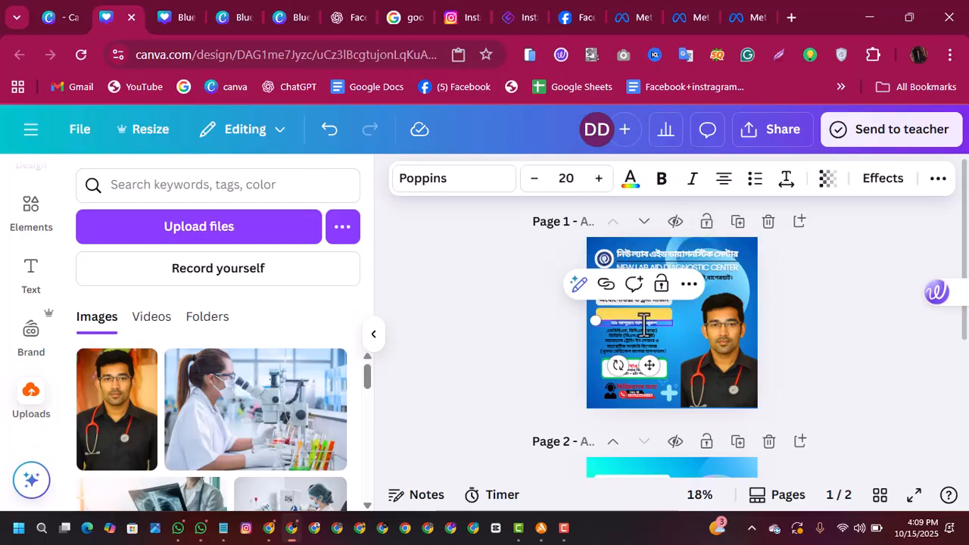
click(833, 347)
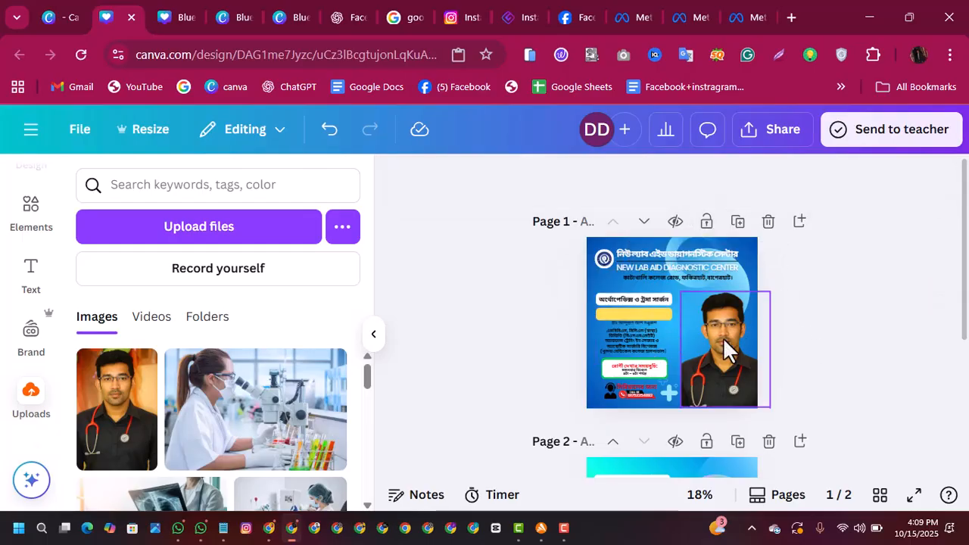
Step: Move the pasted doctor's name onto the yellow bar and set its font size to 29
click(647, 322)
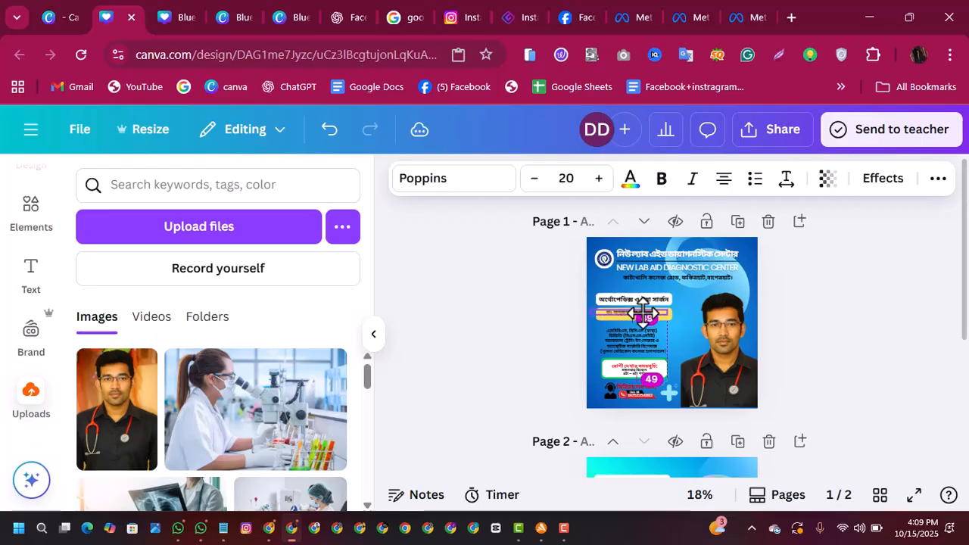
click(599, 187)
click(599, 188)
click(600, 188)
click(599, 187)
click(599, 188)
click(599, 188)
click(600, 188)
click(599, 188)
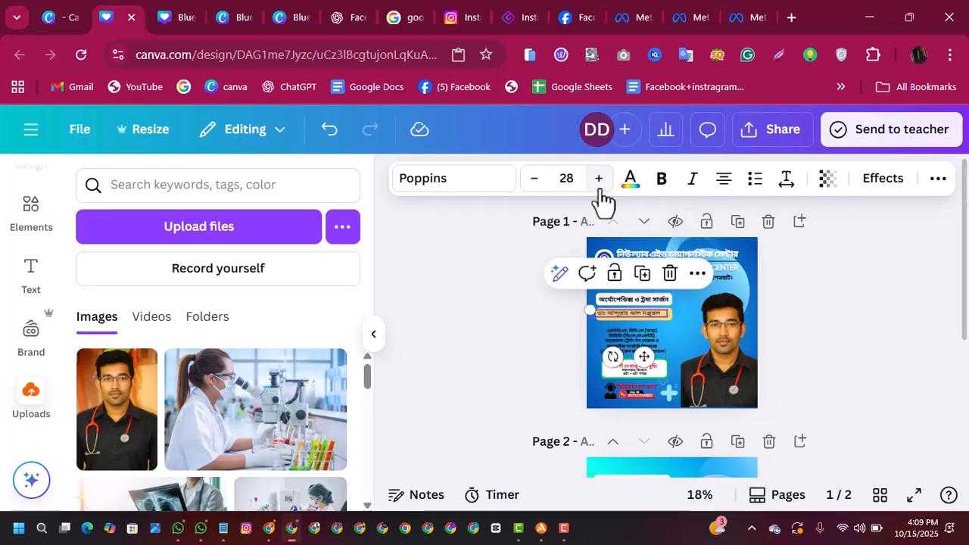
click(599, 187)
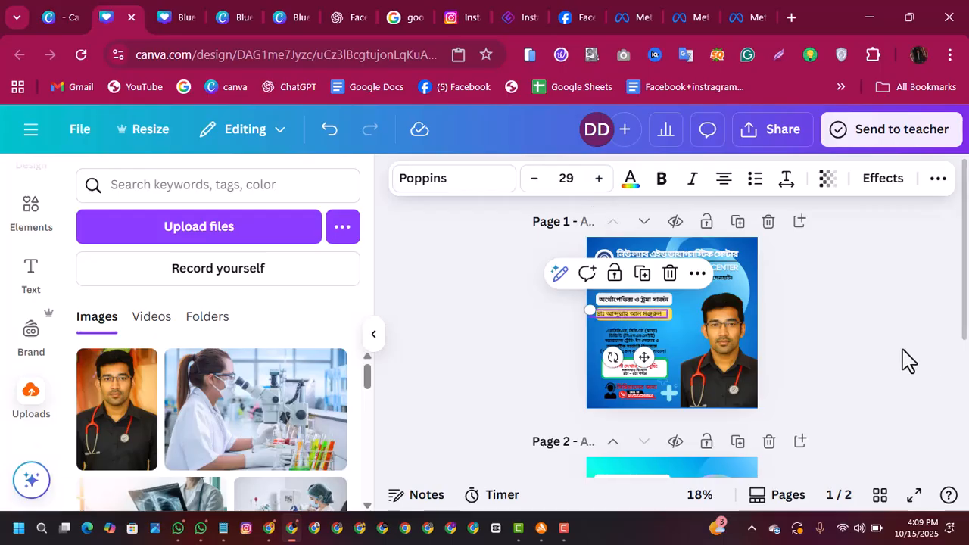
click(857, 356)
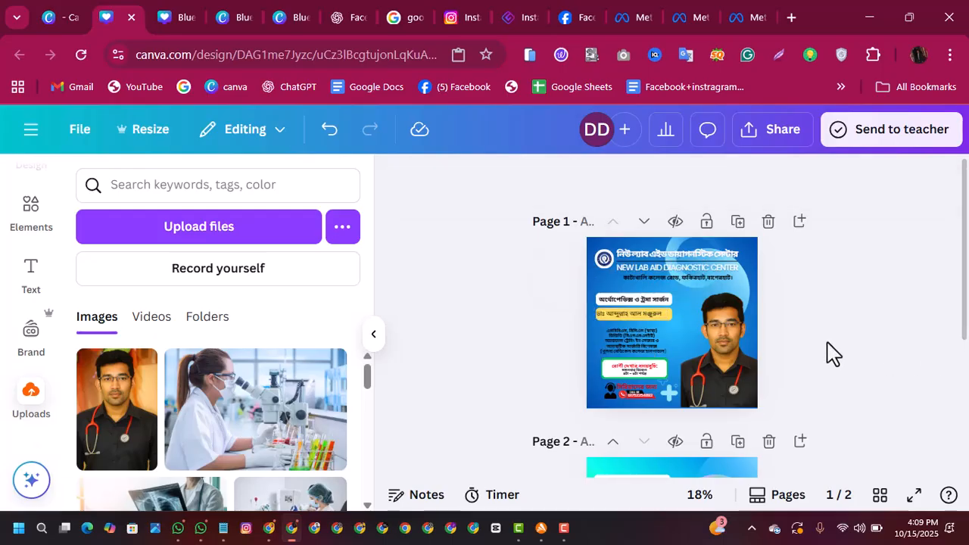
Step: Shift the doctor's name slightly so it sits centred on the yellow bar, keeping its text box selected
click(657, 316)
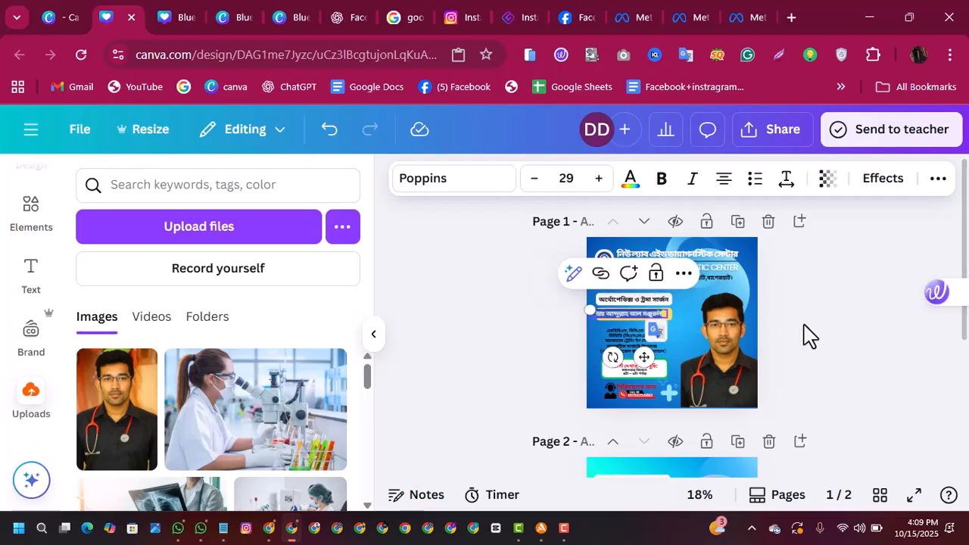
click(805, 335)
click(634, 313)
drag(635, 313, 638, 313)
click(822, 335)
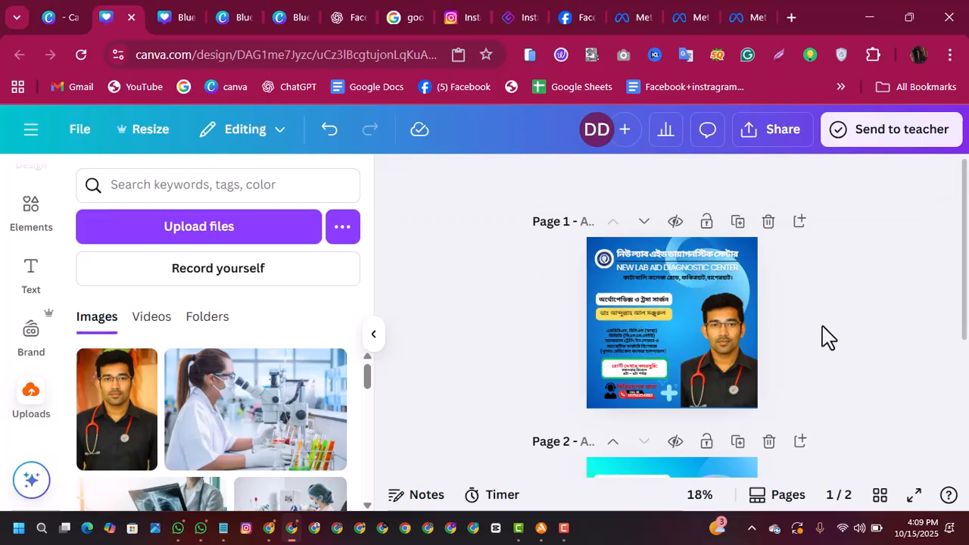
click(649, 309)
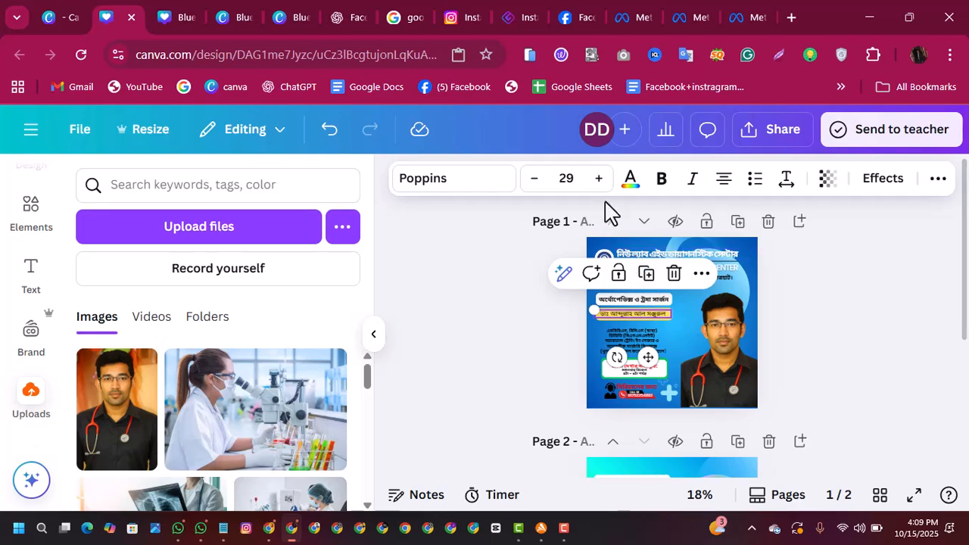
Step: Increase the font size of the doctor's name on the yellow bar to 31
click(598, 179)
click(598, 178)
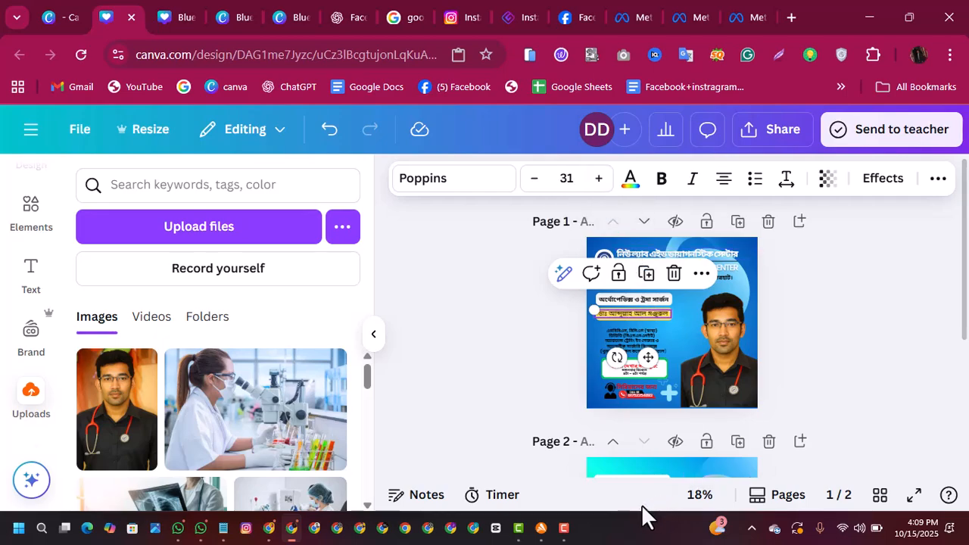
click(858, 381)
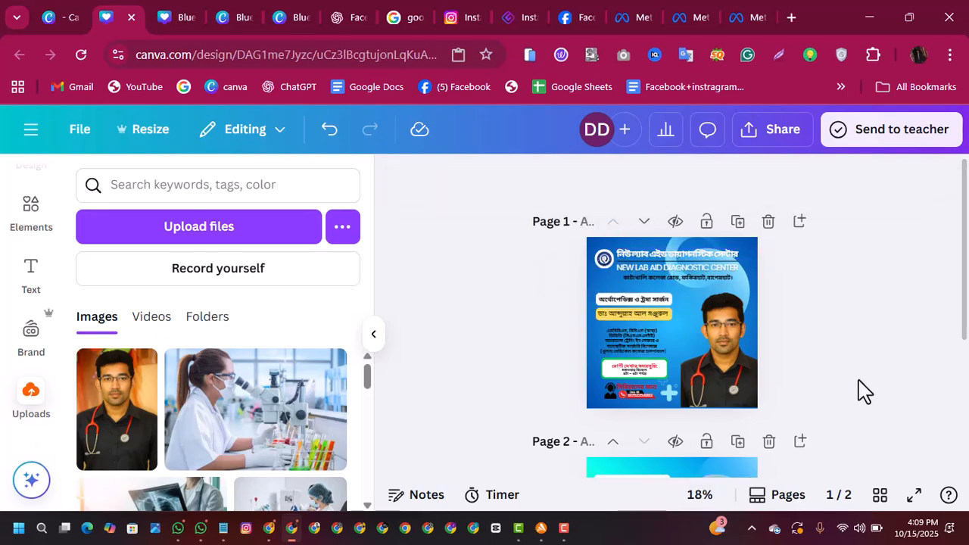
Step: Make the doctor's name bold and nudge it slightly right on the yellow bar
click(705, 498)
click(696, 310)
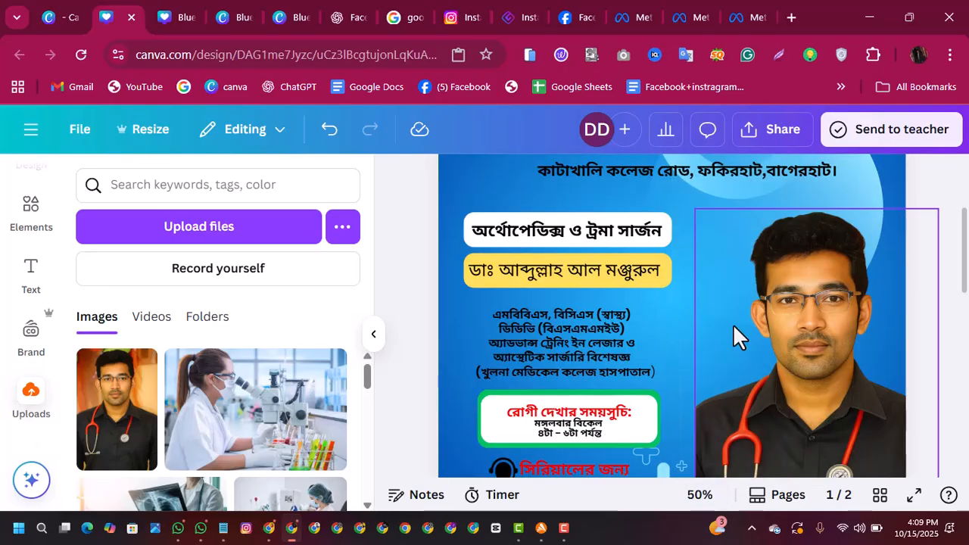
click(581, 266)
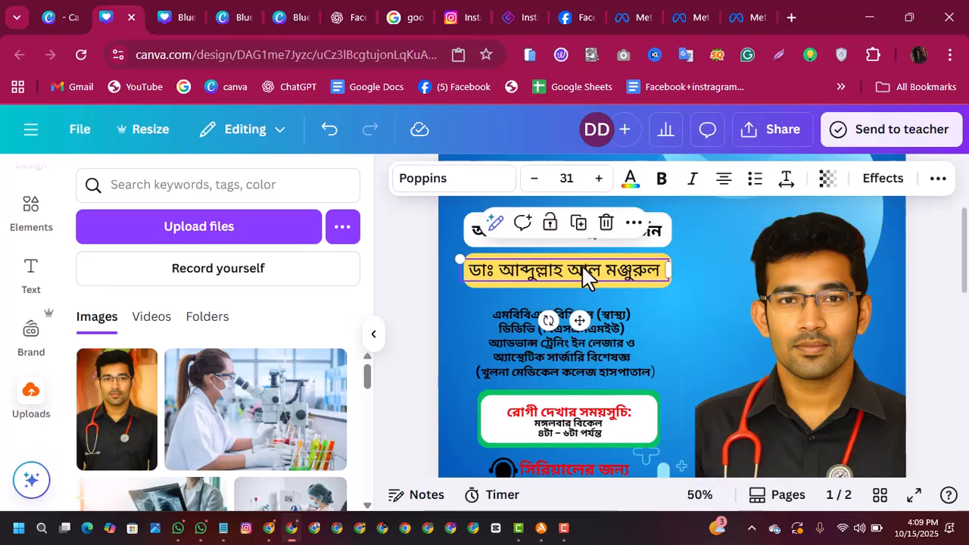
key(Right)
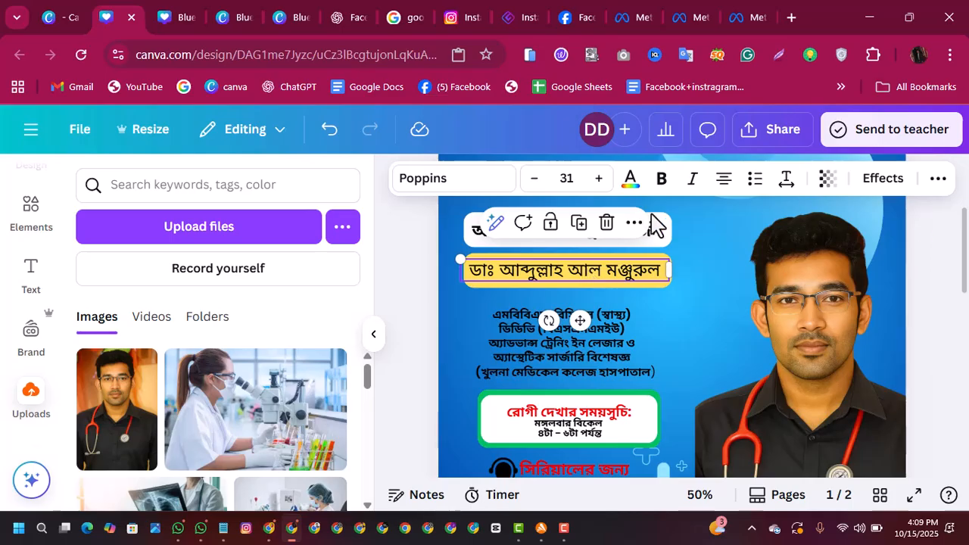
click(662, 181)
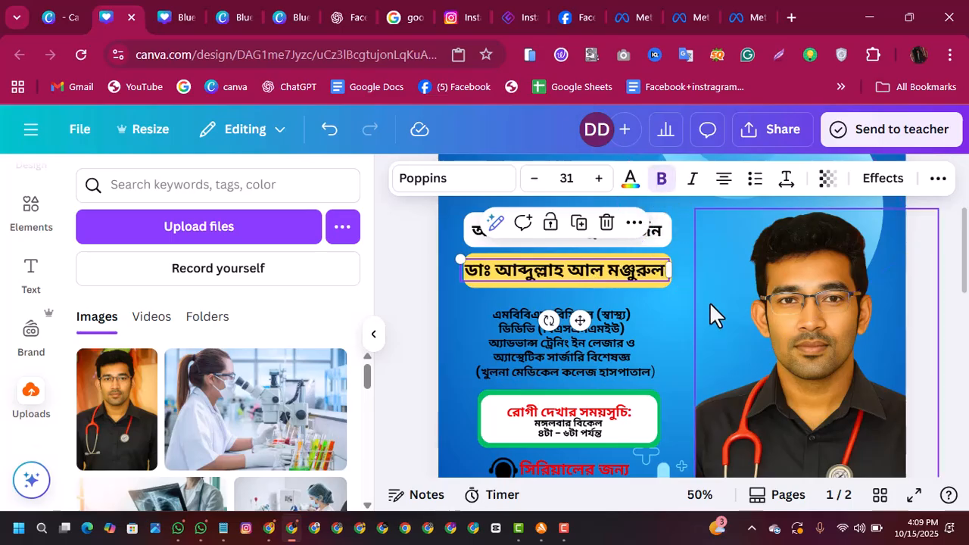
click(715, 331)
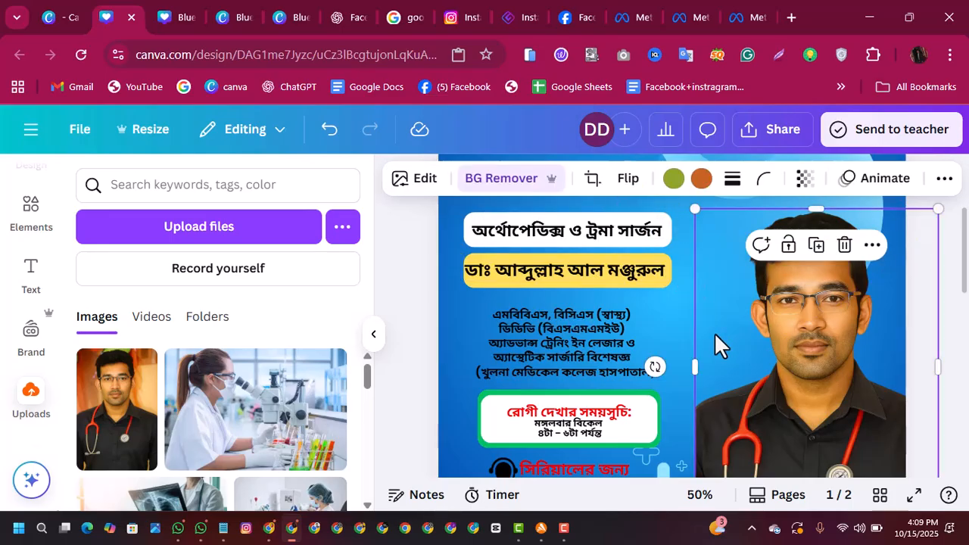
click(618, 263)
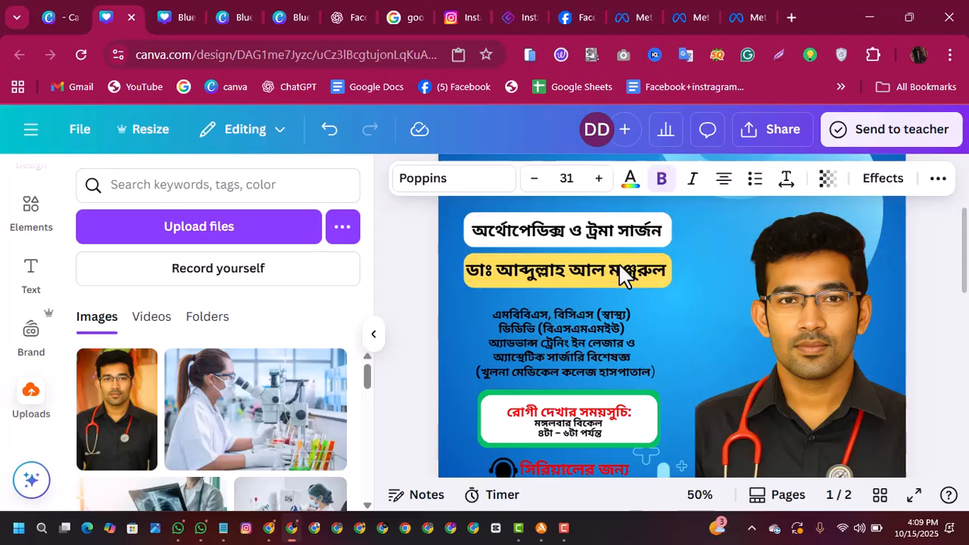
click(660, 335)
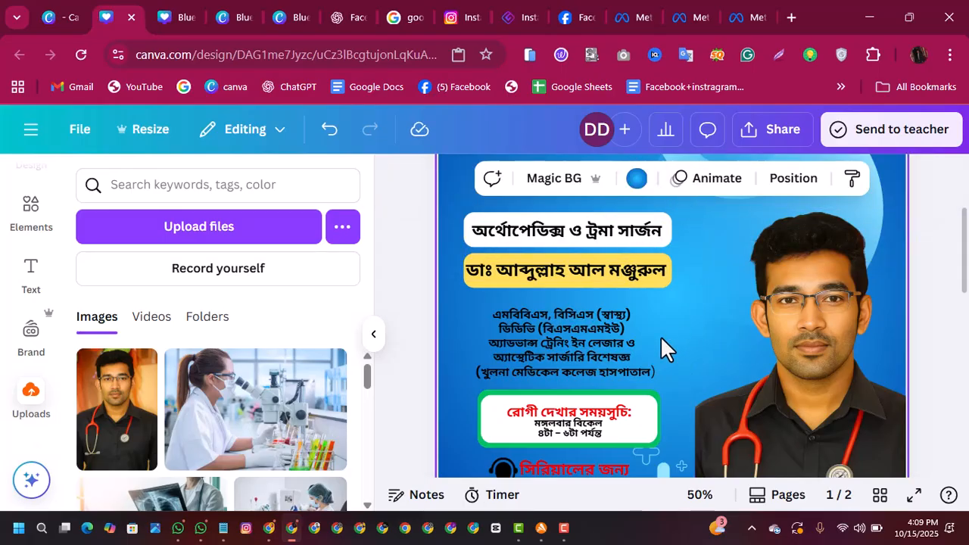
click(590, 274)
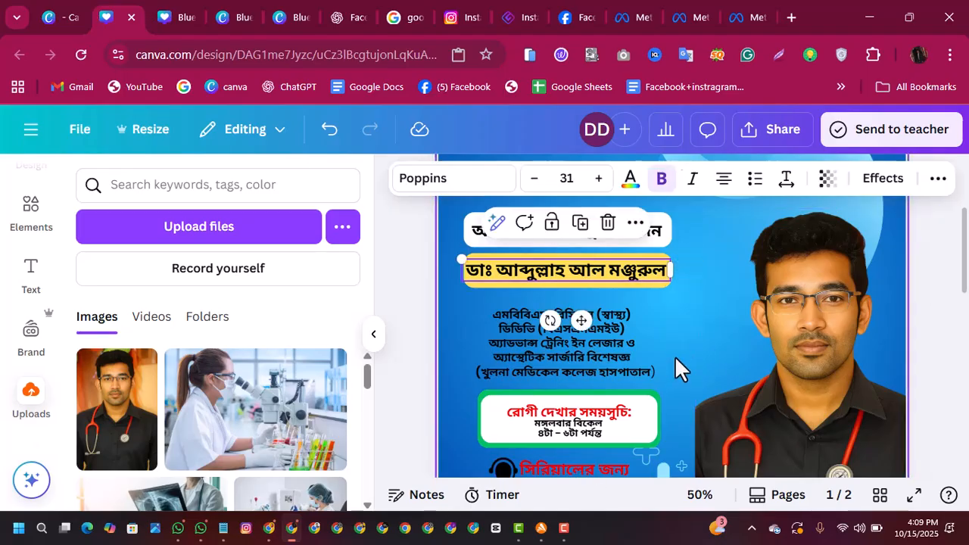
Step: Enlarge the yellow bar slightly so it extends past the end of the doctor's name
click(672, 265)
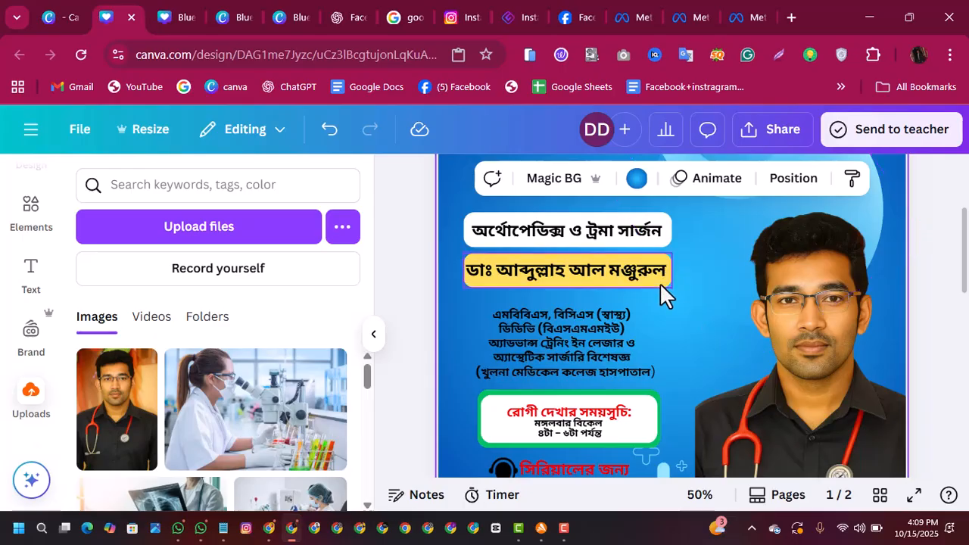
click(660, 283)
drag(676, 290, 681, 289)
double_click(663, 288)
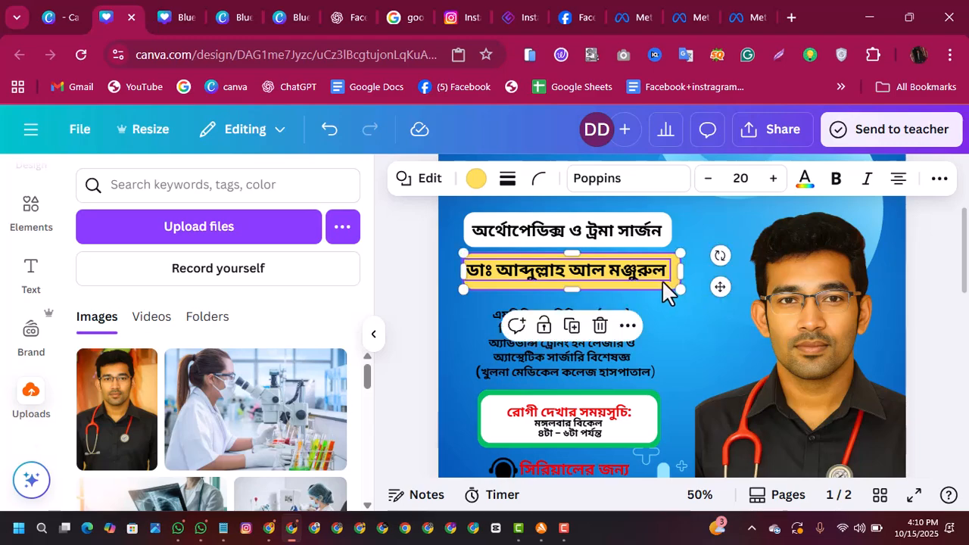
click(664, 281)
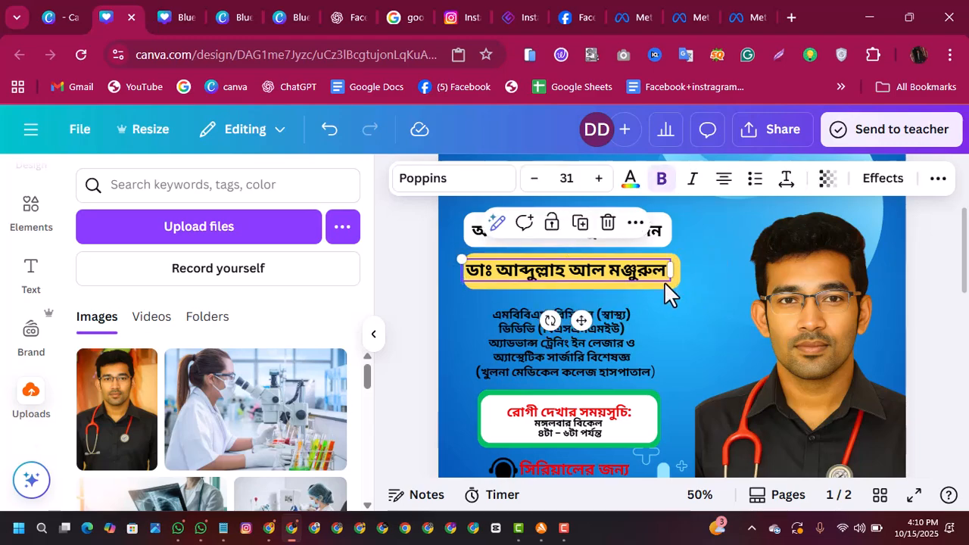
click(691, 290)
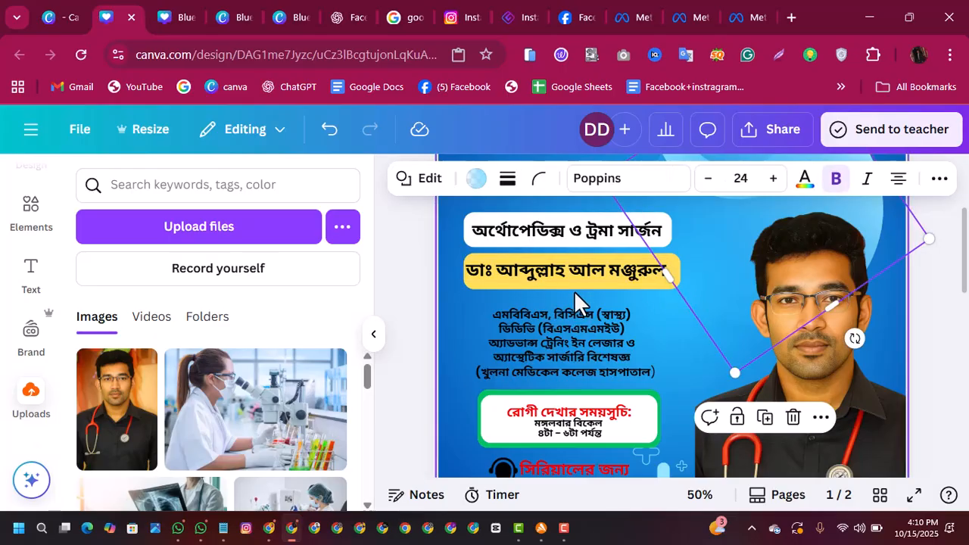
Step: Nudge the yellow bar left so it sits centred behind the doctor's name
click(573, 288)
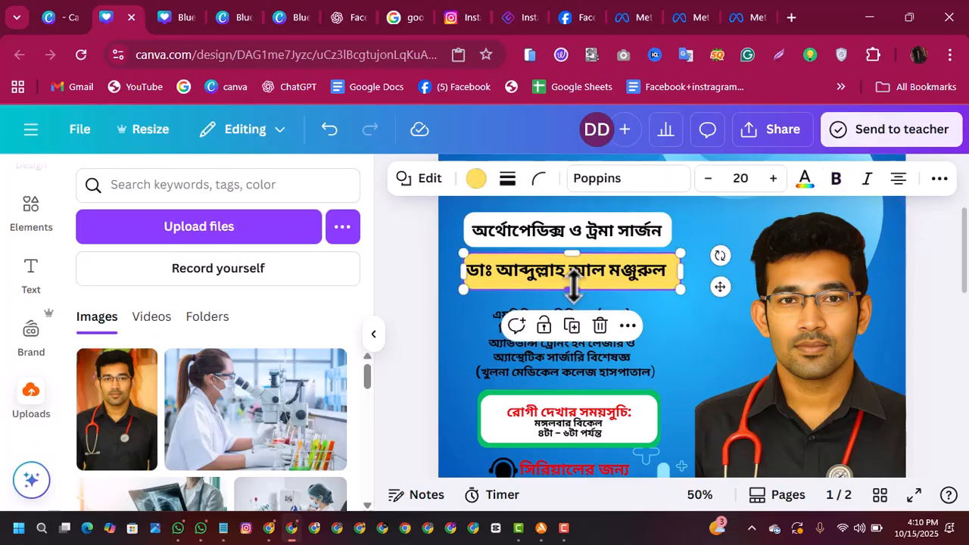
key(Left)
key(Left)
key(Left)
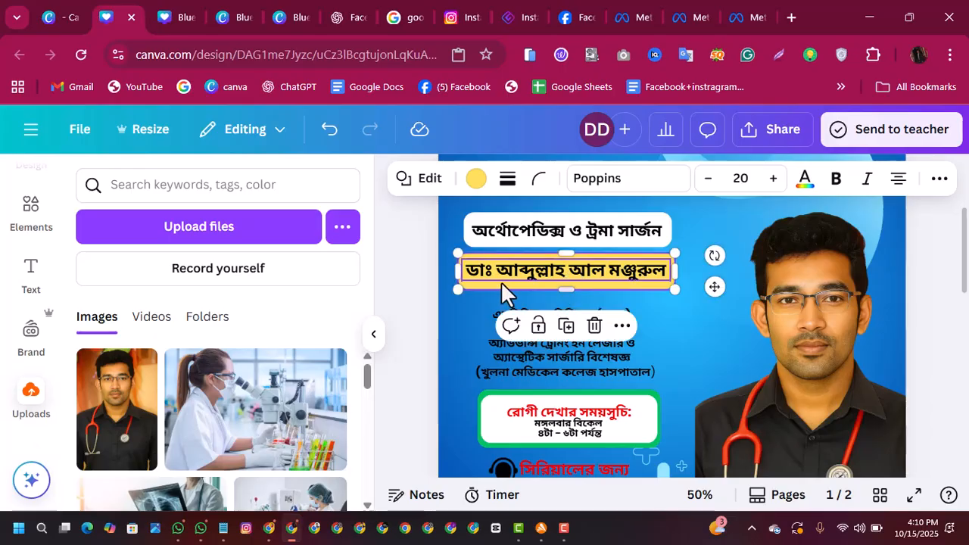
Step: Nudge the specialty text slightly upward within the white bar
click(619, 236)
key(Up)
key(Up)
key(Up)
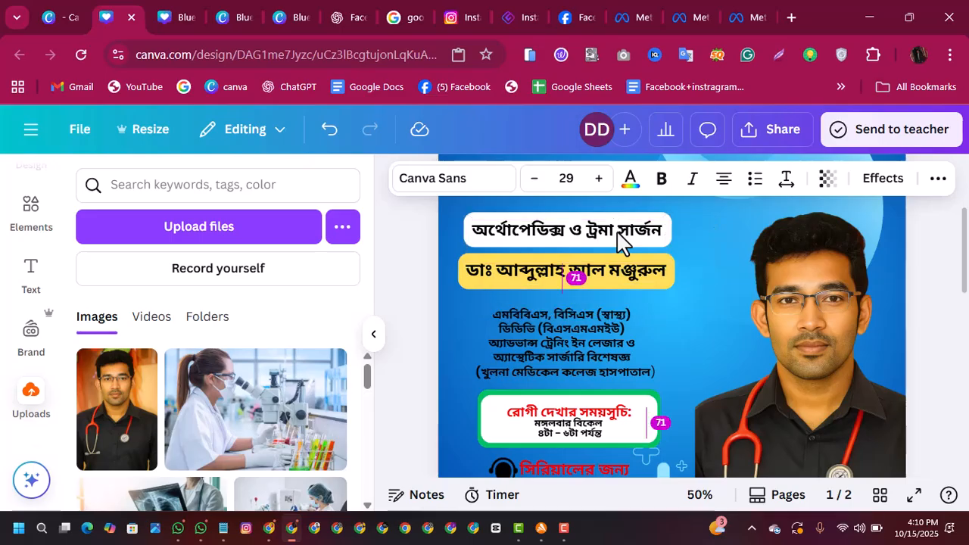
Step: Duplicate the yellow bar and enlarge the copy so it is wider than the original
click(470, 281)
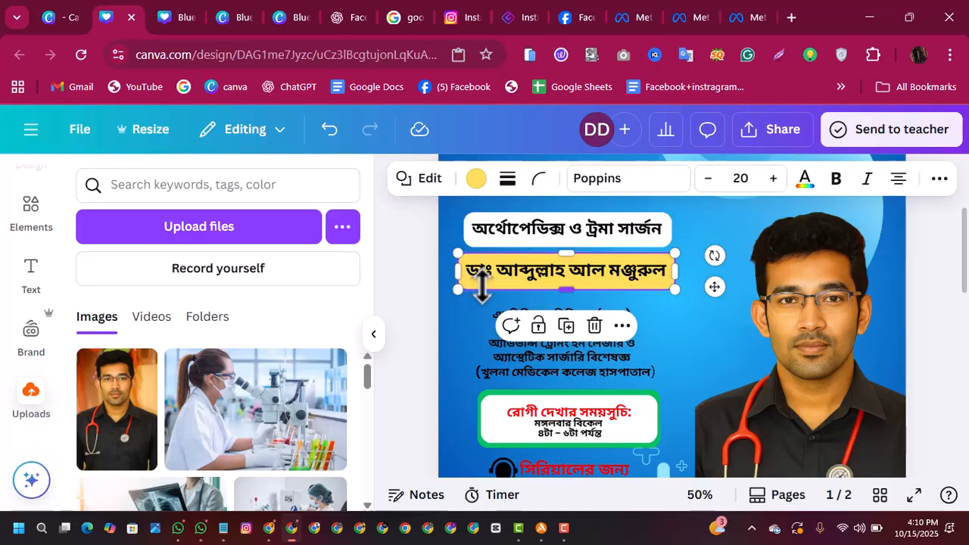
click(565, 325)
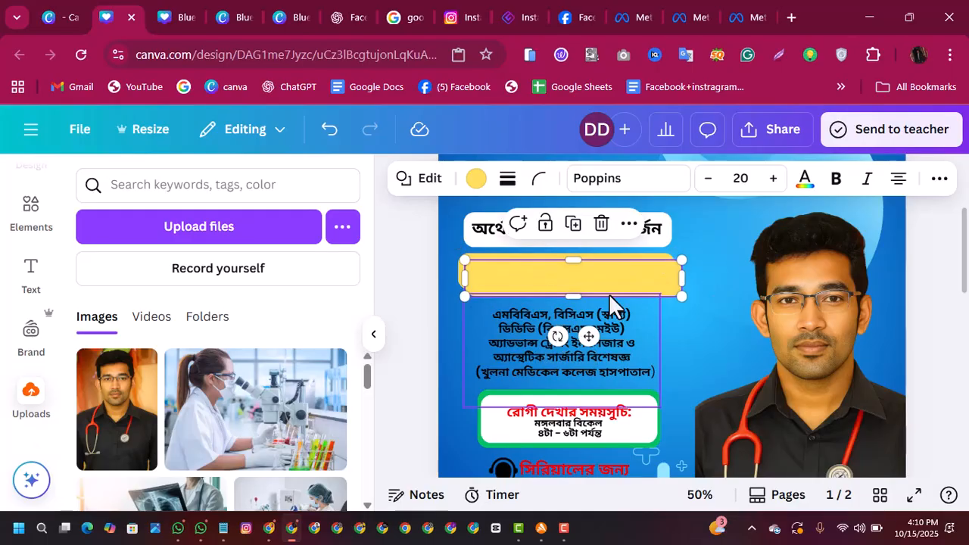
drag(688, 300, 703, 302)
Step: Set the text color of the duplicated yellow bar to red
click(804, 186)
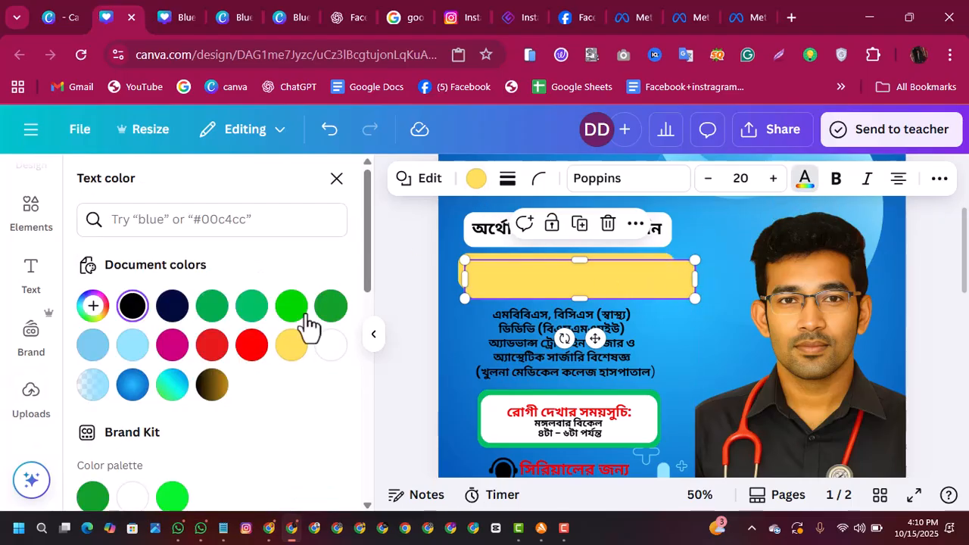
click(255, 349)
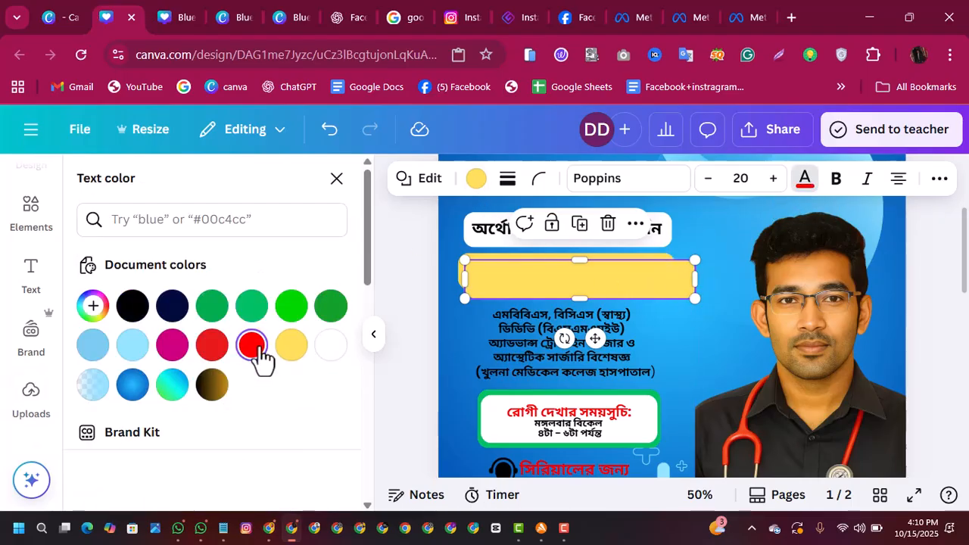
click(548, 281)
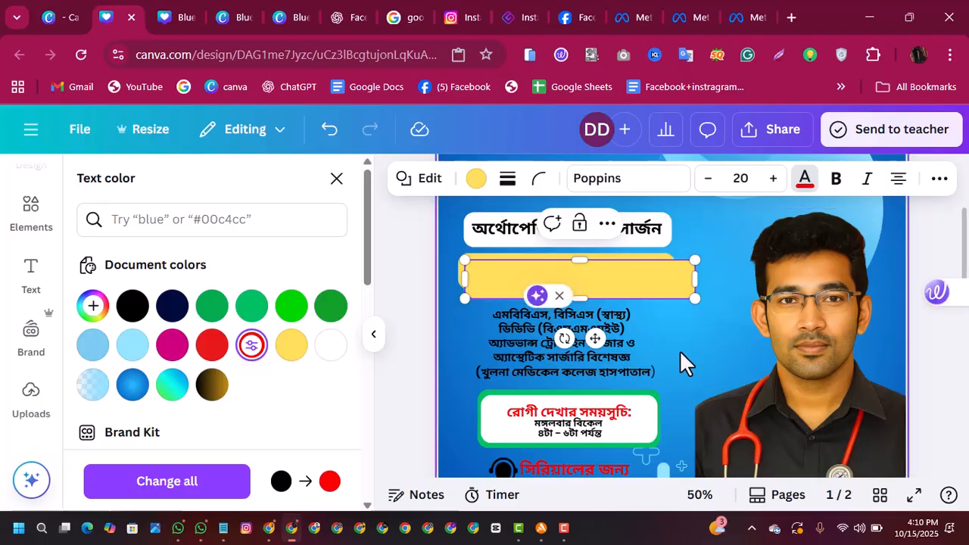
click(657, 309)
Step: Fill the duplicated bar with Vivid red (#ff0000) and place it centred over the original yellow bar
drag(632, 279, 707, 305)
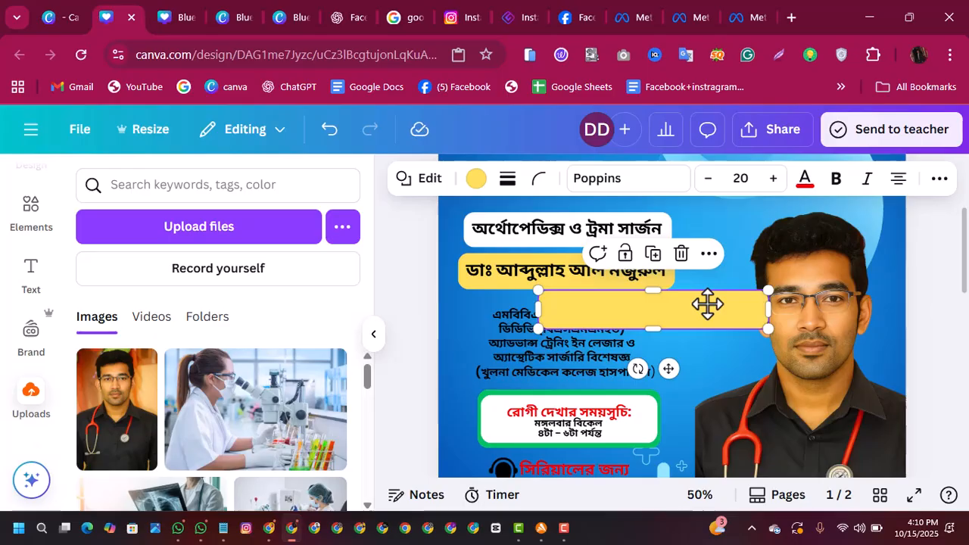
click(474, 181)
click(292, 345)
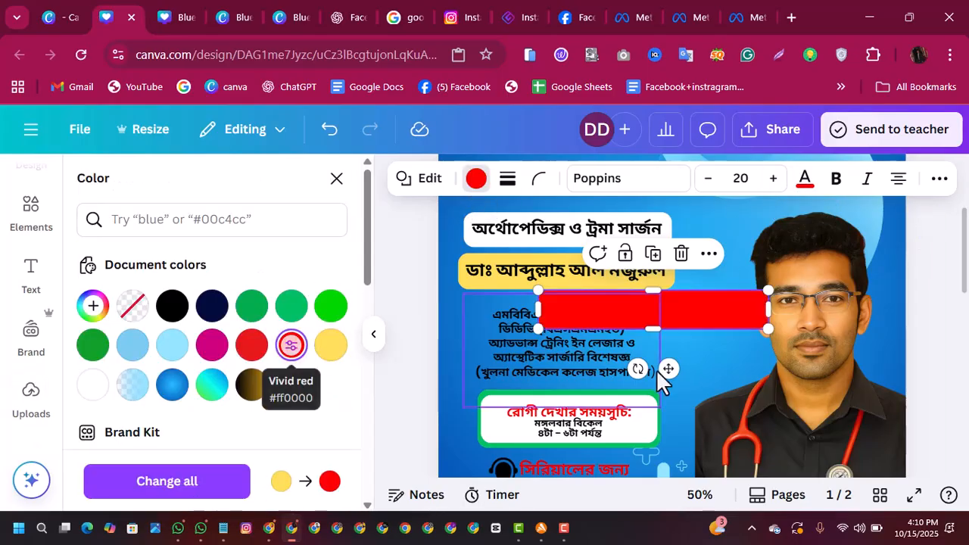
drag(727, 307, 641, 269)
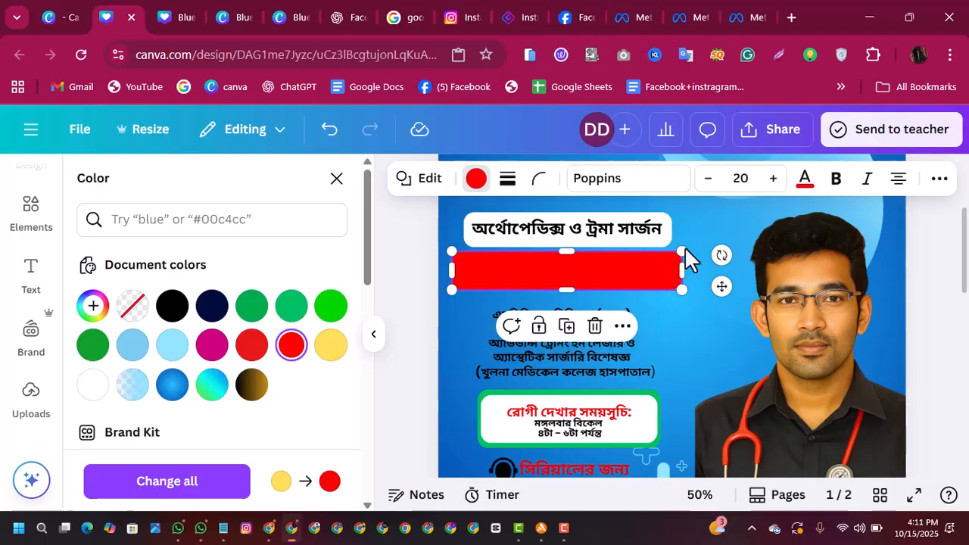
Step: Send the red bar backward until it lies behind both the doctor's name and the yellow bar
click(937, 181)
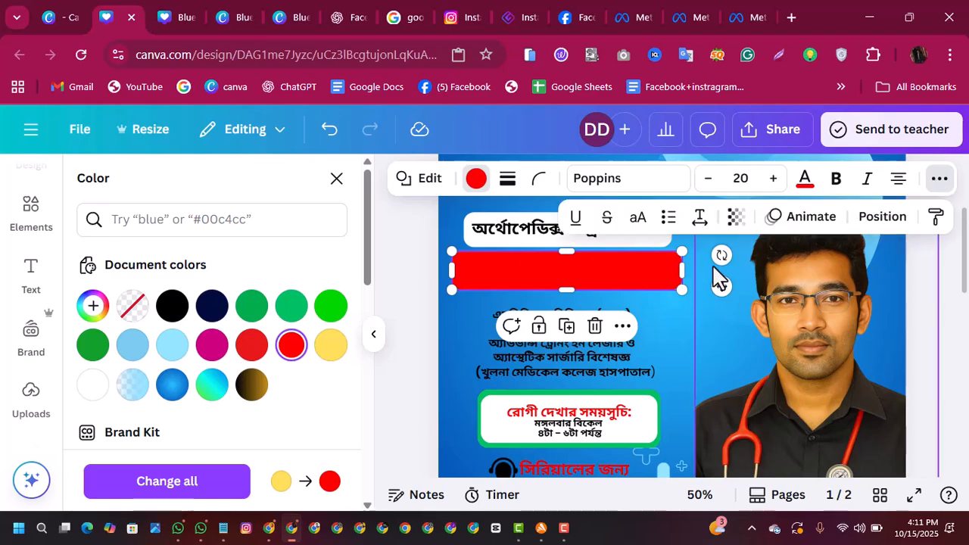
click(881, 217)
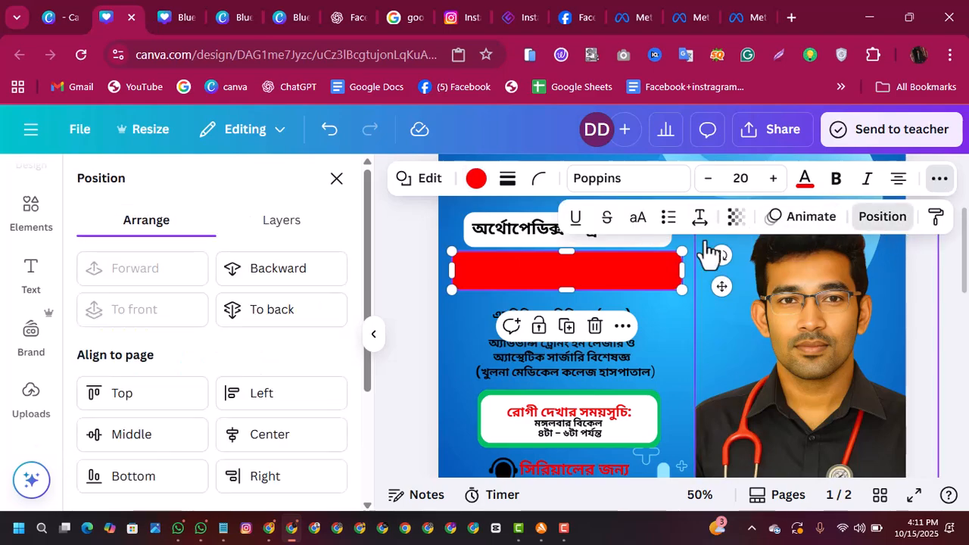
click(295, 286)
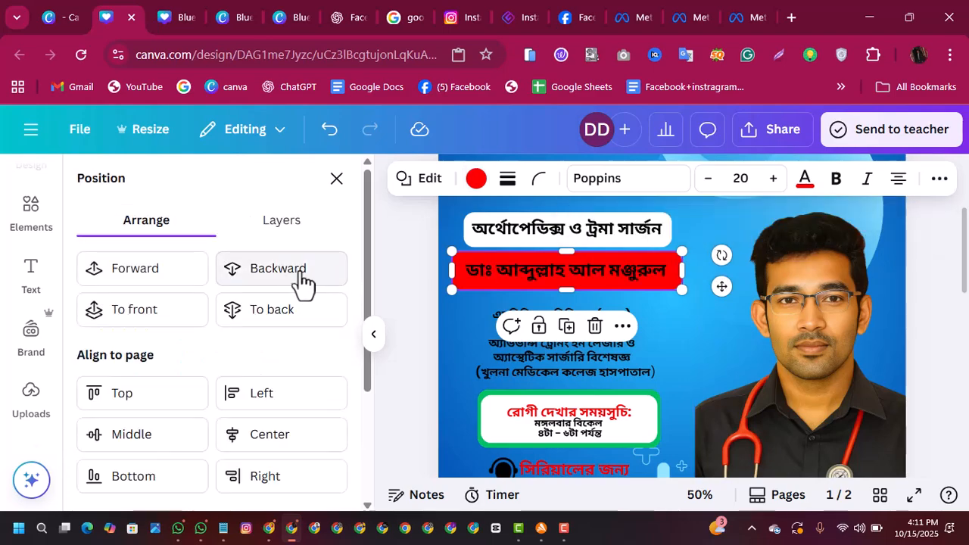
click(301, 281)
click(301, 281)
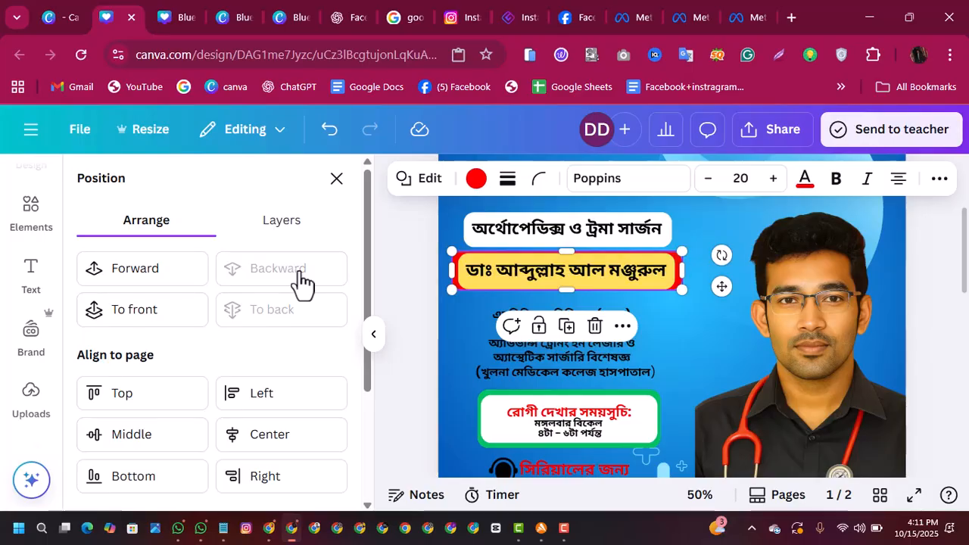
click(689, 332)
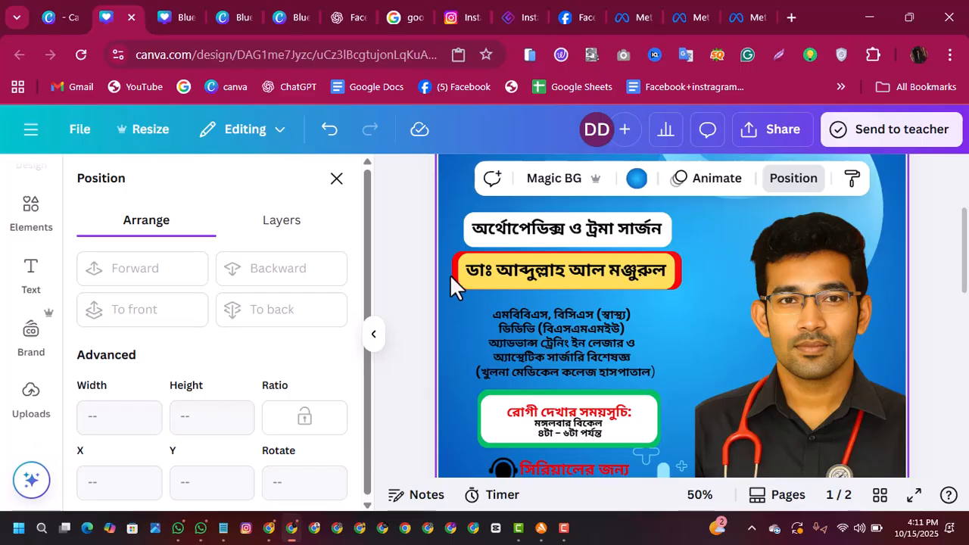
click(729, 318)
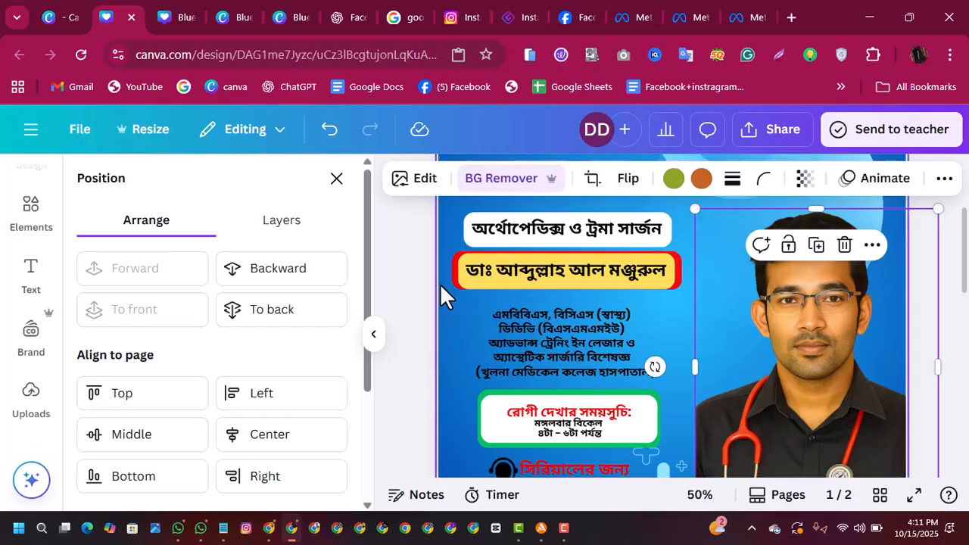
Step: Nudge the red bar vertically and slightly right to even out its border around the yellow bar
click(452, 271)
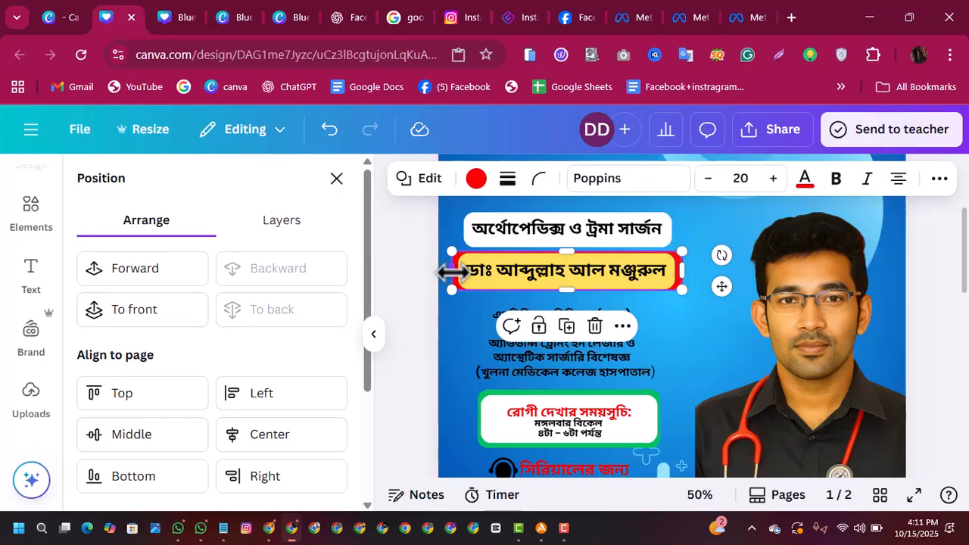
key(Down)
key(Down)
key(Down)
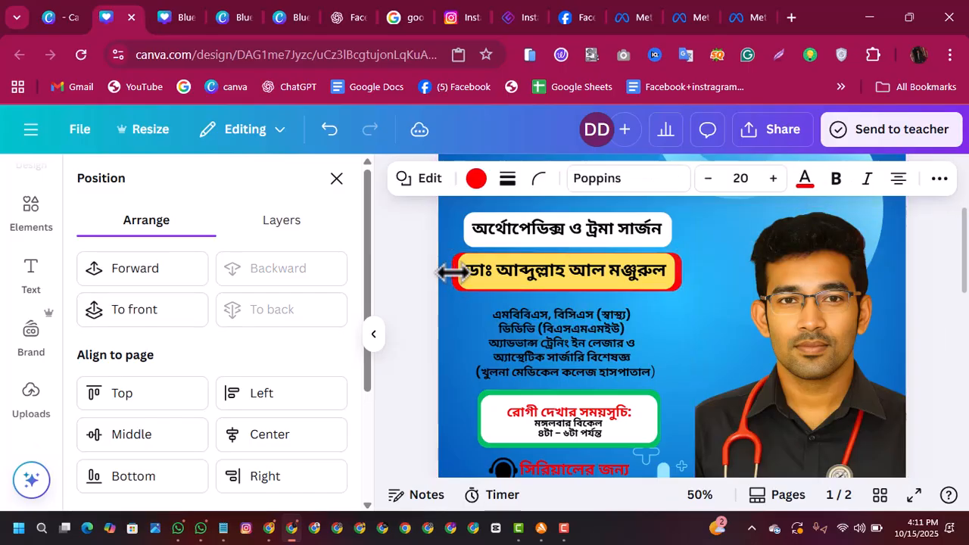
key(Up)
key(Up)
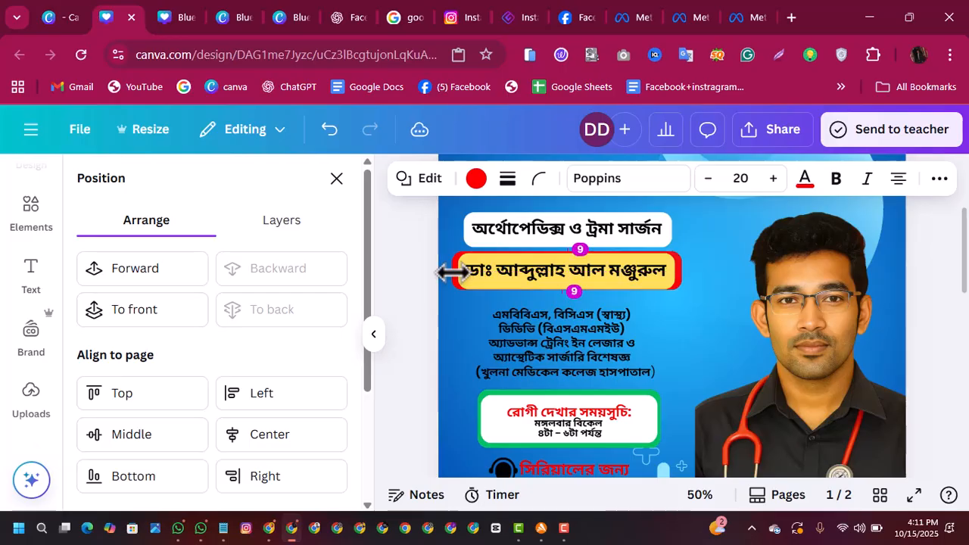
key(Right)
key(Right)
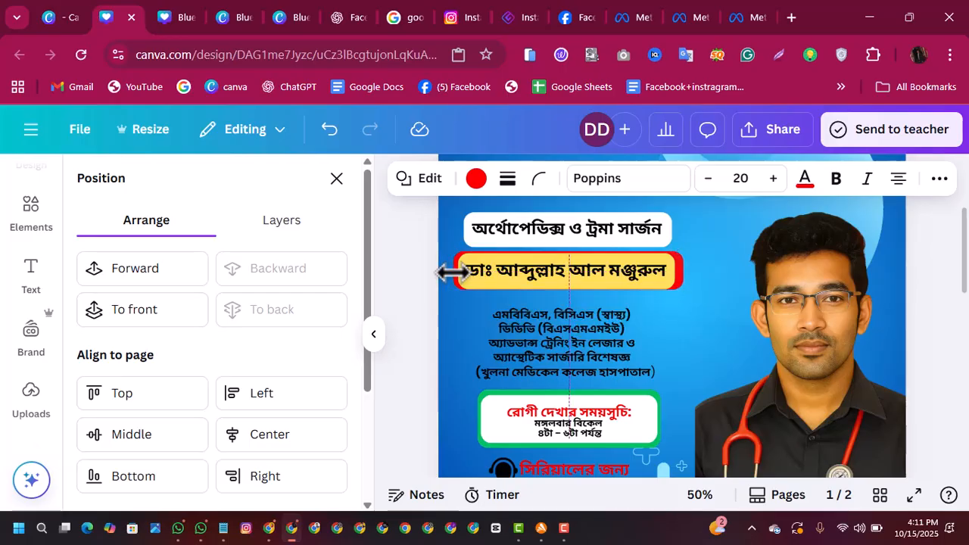
Step: Extend the red bar slightly outward on its left and lower edges so its border around the yellow name bar looks even
click(686, 297)
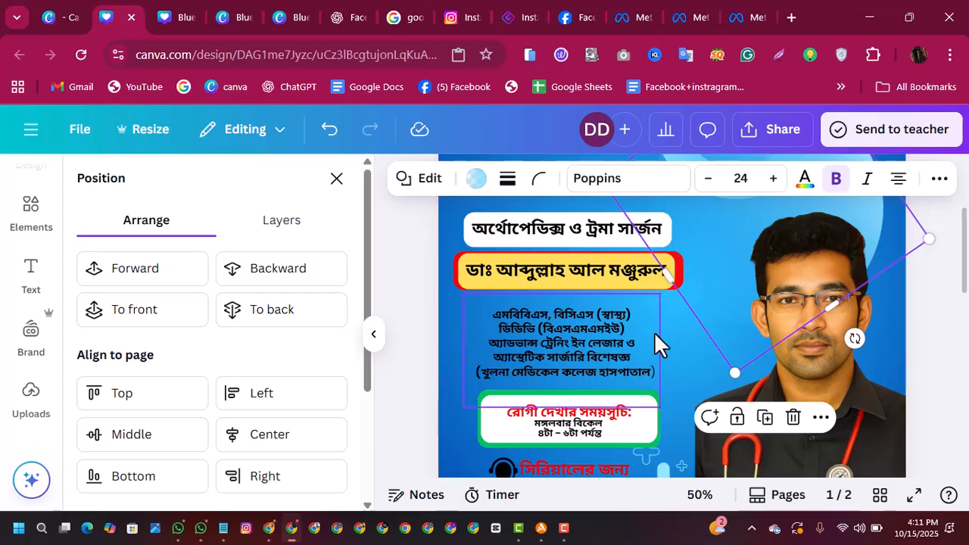
click(671, 325)
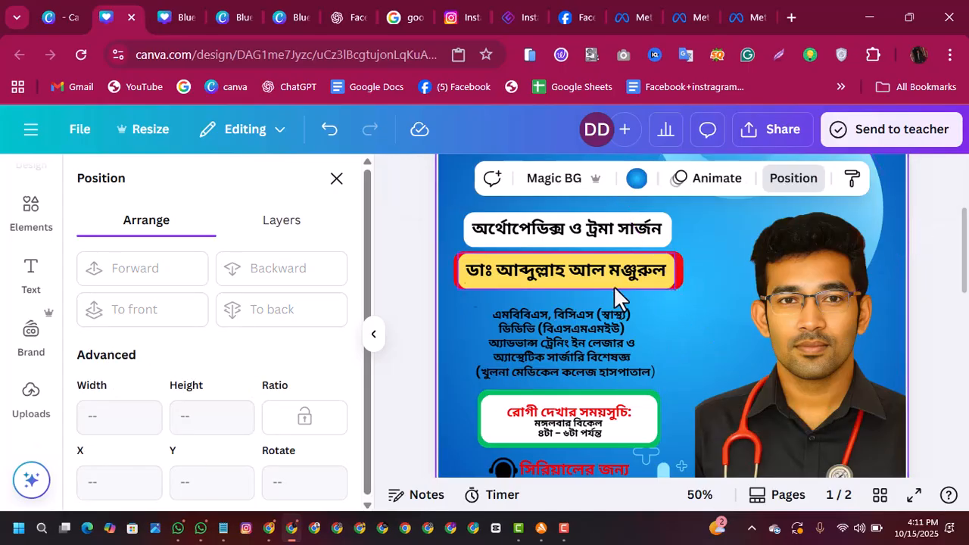
click(456, 284)
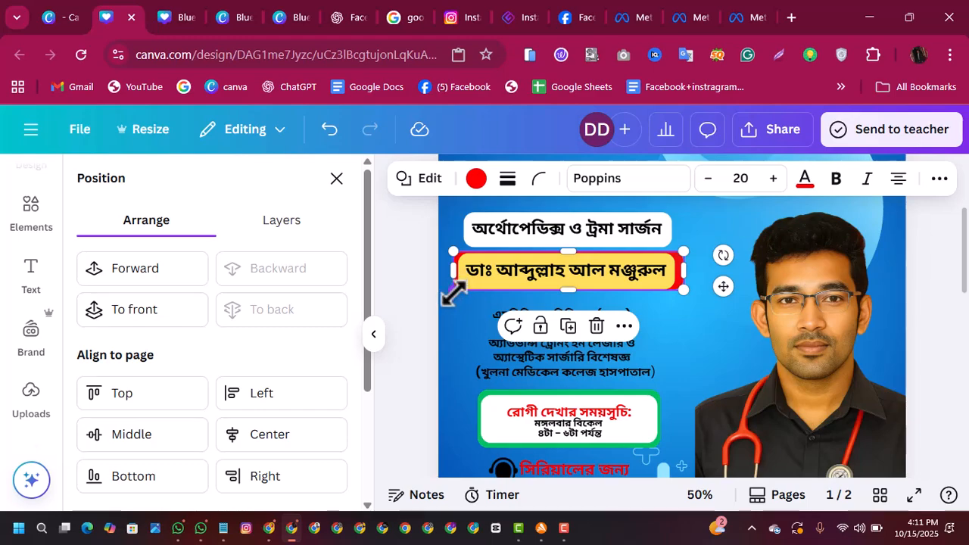
drag(447, 296, 448, 298)
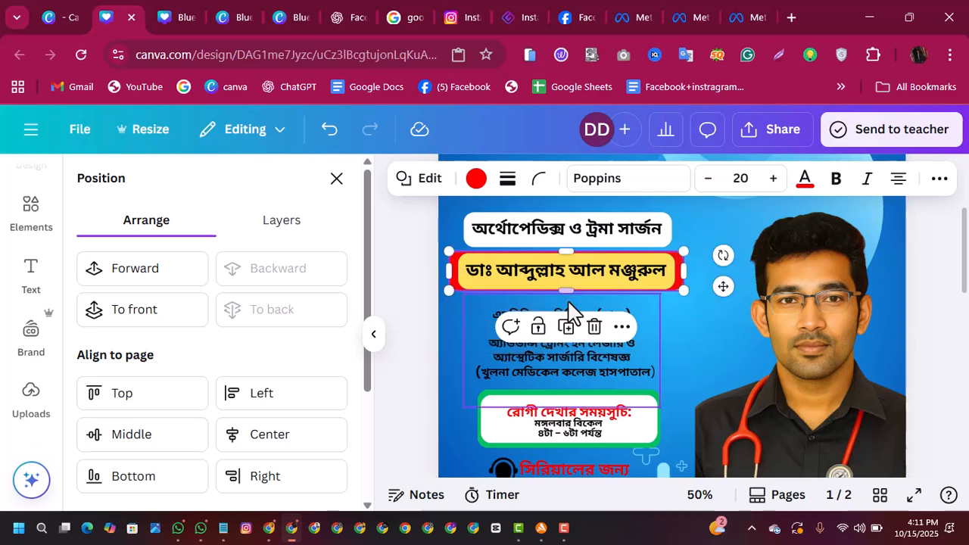
drag(566, 292, 566, 294)
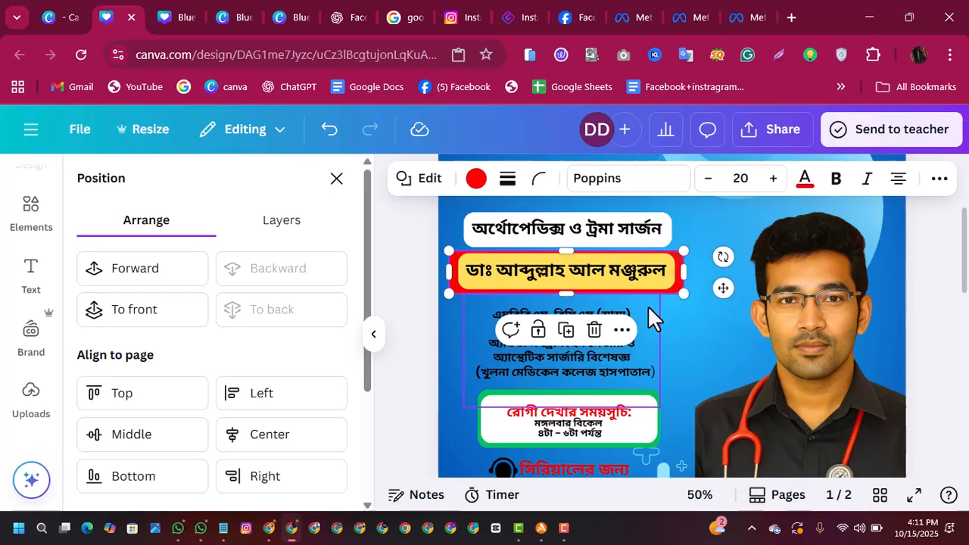
Step: Delete the red bar behind the doctor's name, keeping only the yellow bar
click(595, 331)
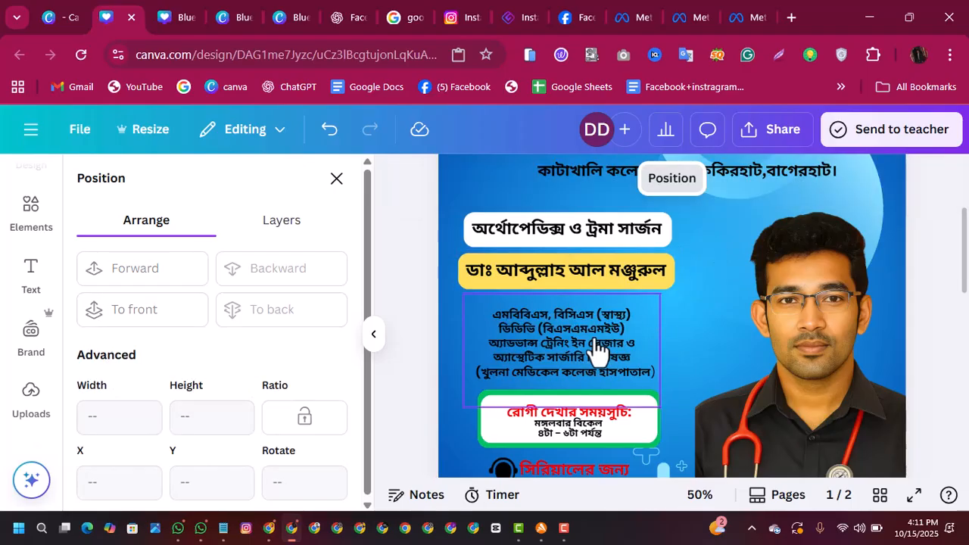
click(705, 359)
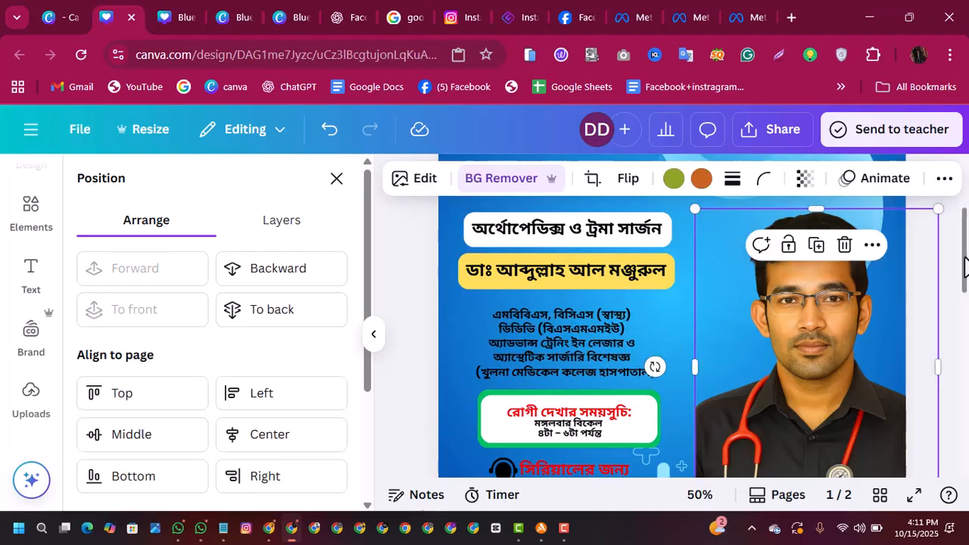
scroll(966, 266, down, 1)
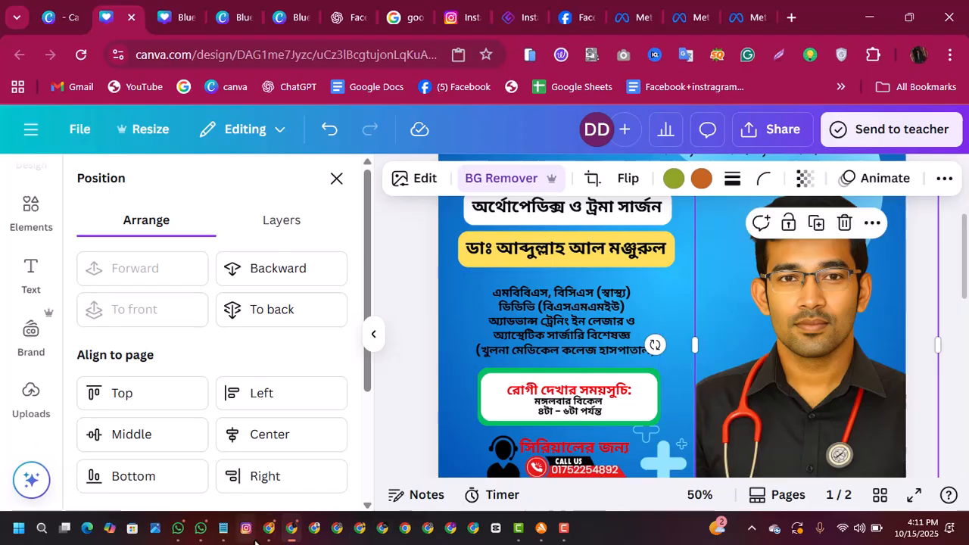
Step: Switch to WhatsApp and copy the new doctor's qualifications and treatment specialties from the Batch 01 chat message
click(178, 527)
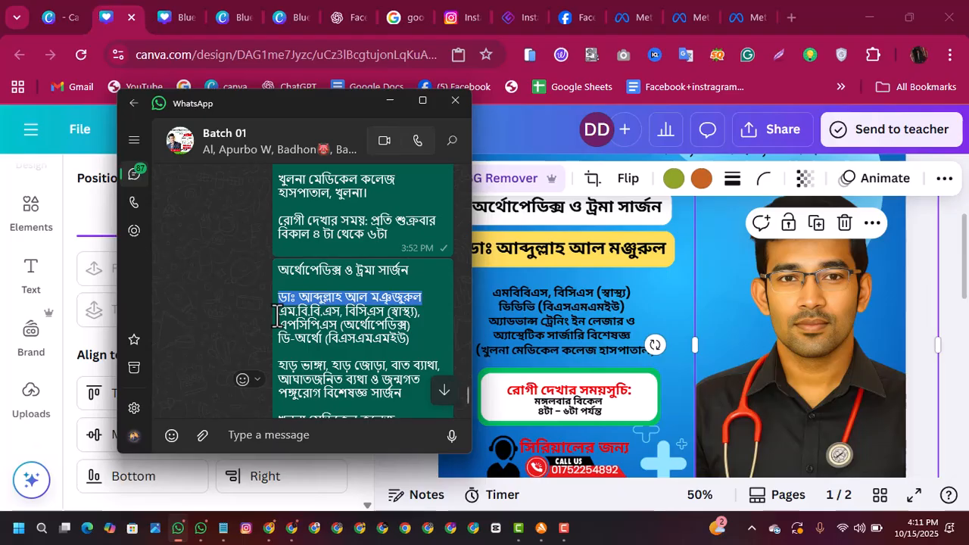
drag(278, 318, 413, 395)
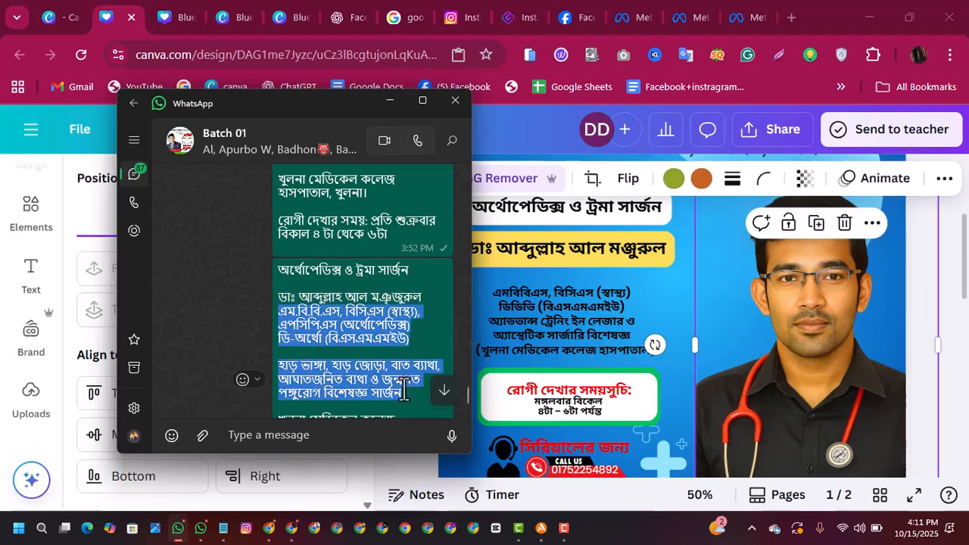
right_click(356, 333)
click(409, 72)
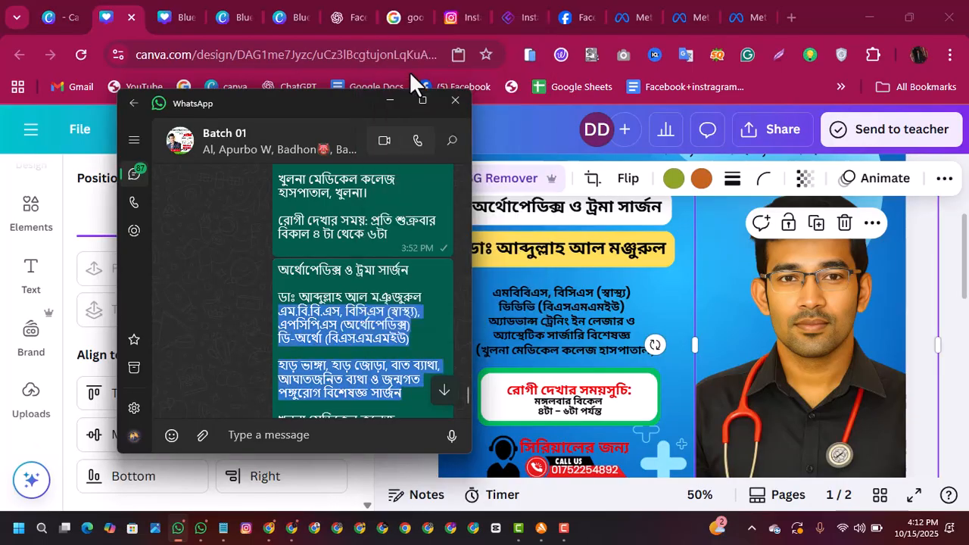
Step: Back in Canva, replace all the old qualifications text below the doctor's name with the copied qualifications and specialties
click(623, 351)
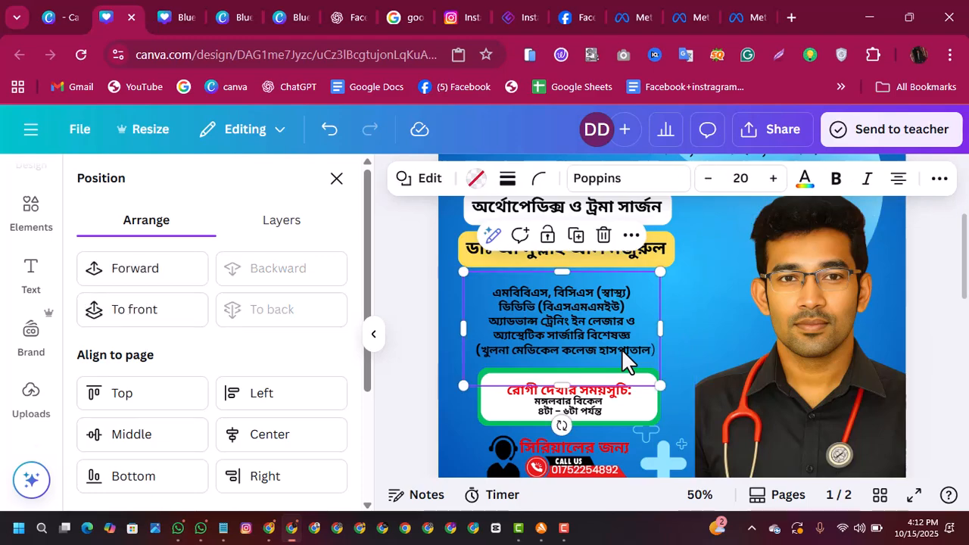
click(622, 348)
key(ctrl+a)
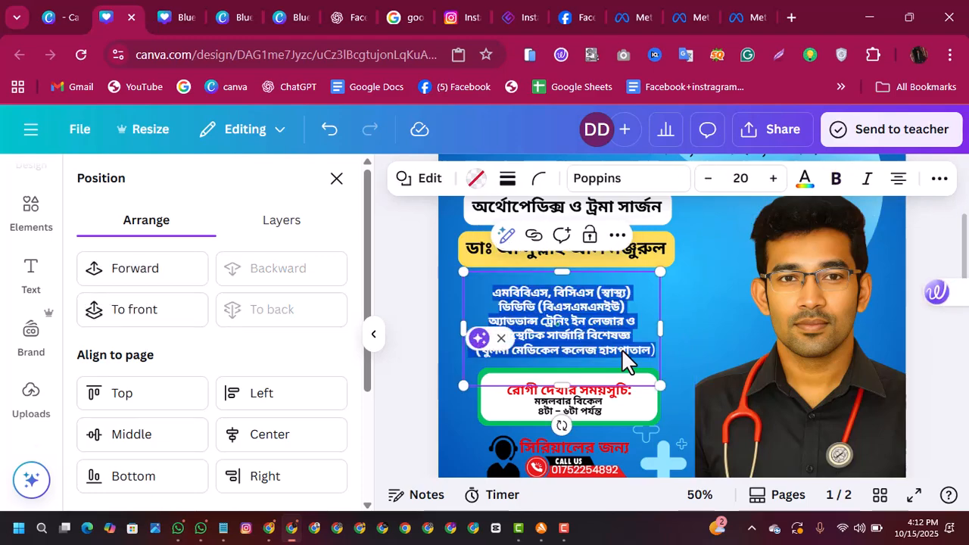
key(BackSpace)
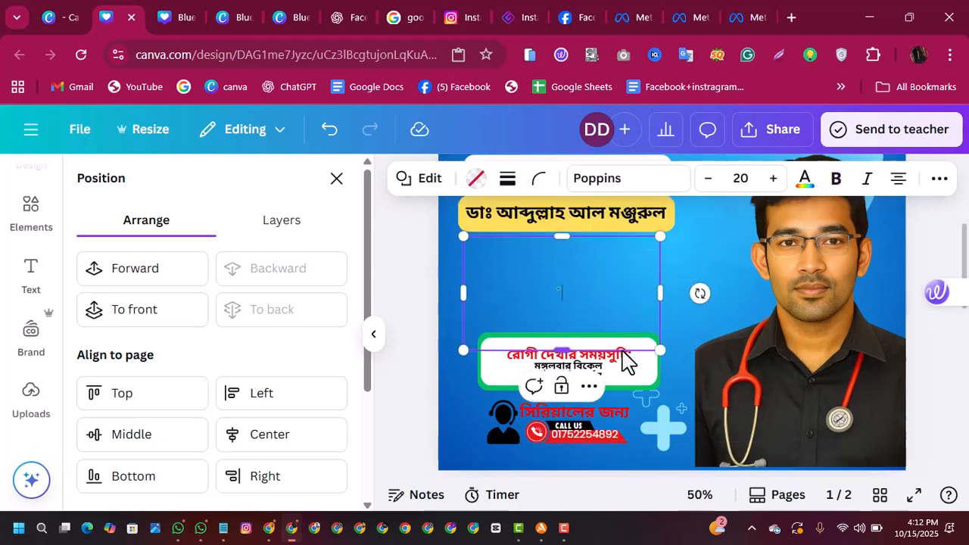
right_click(573, 286)
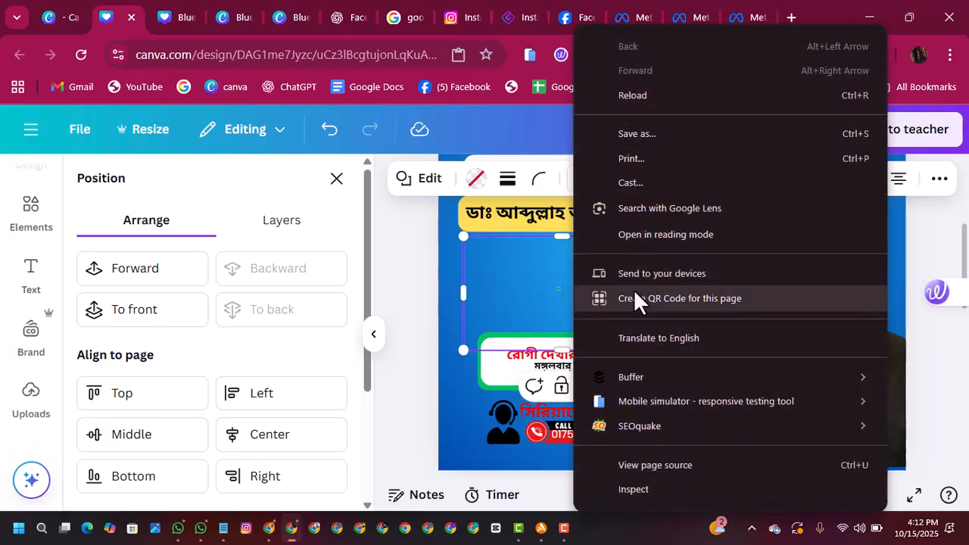
click(541, 288)
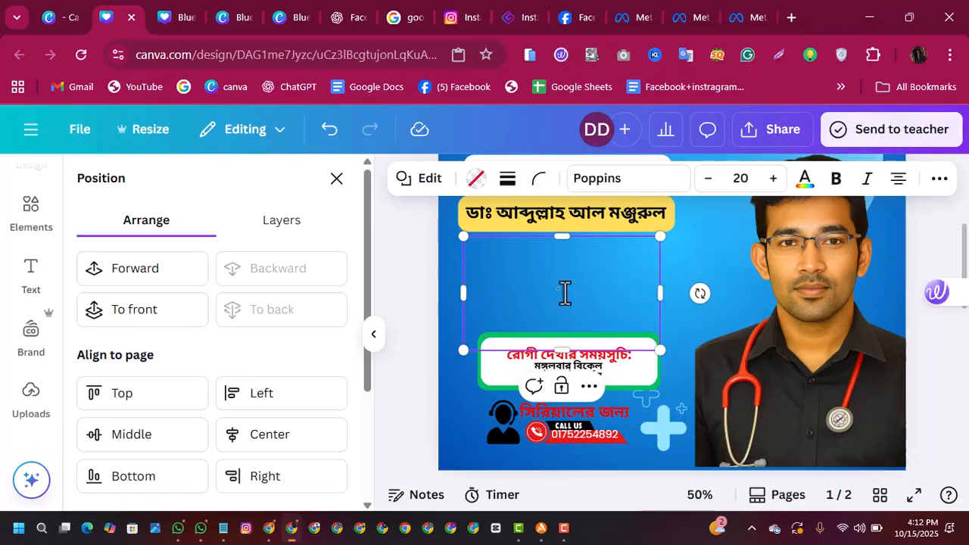
right_click(565, 293)
click(610, 277)
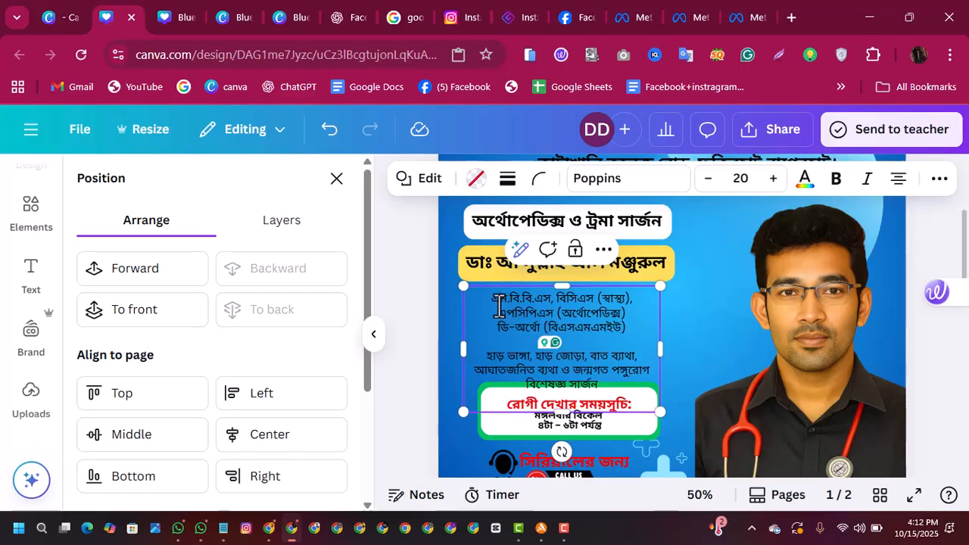
Step: Set the color of the entire qualifications text to white
key(ctrl+a)
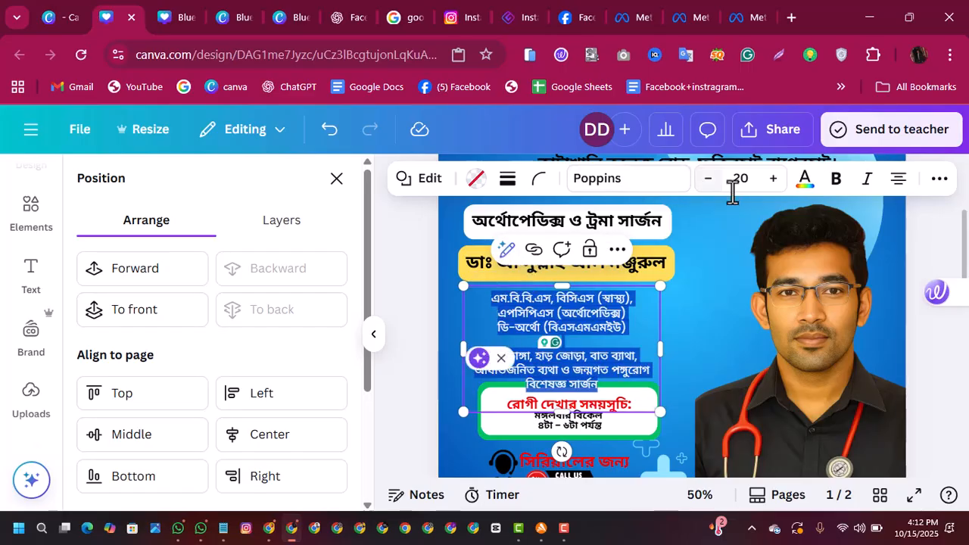
click(802, 184)
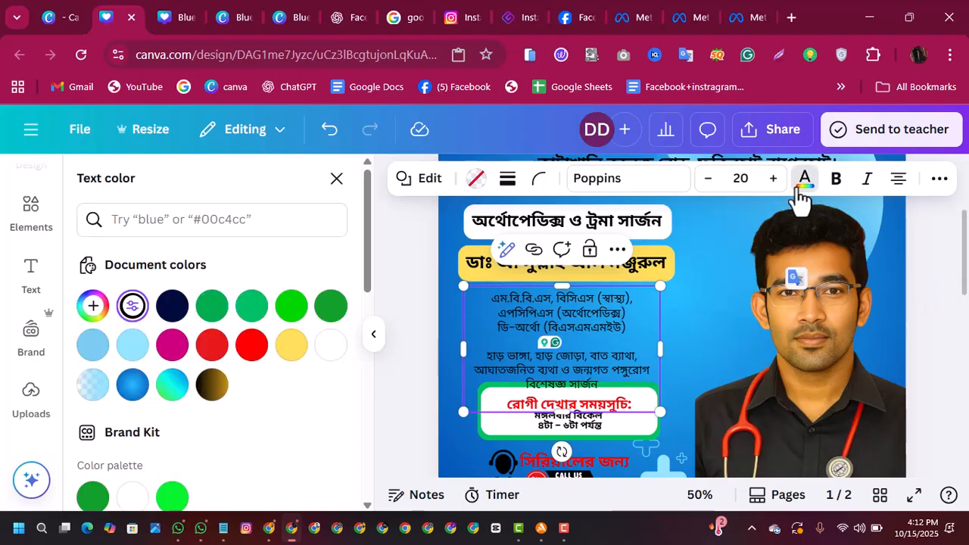
click(330, 344)
click(708, 344)
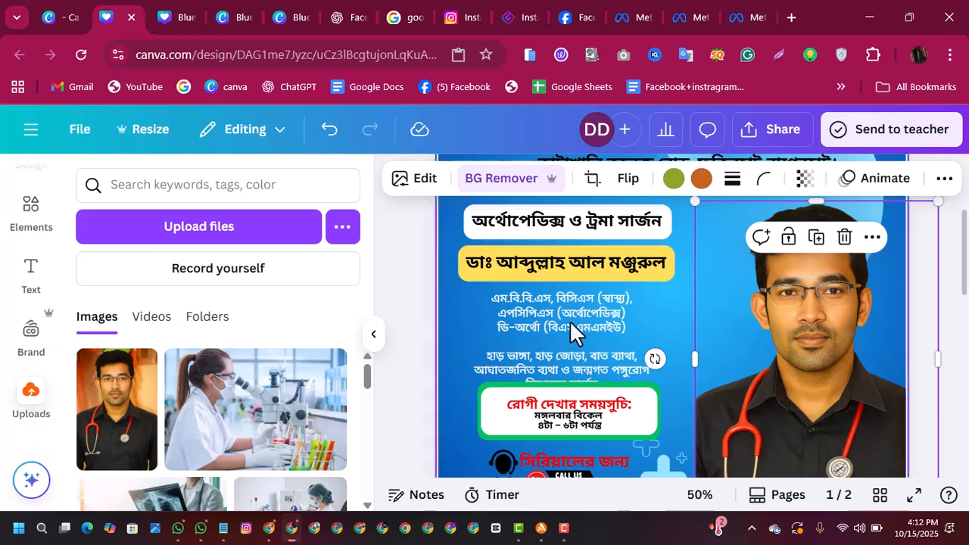
Step: Left-align the qualifications text block below the doctor's name
click(495, 322)
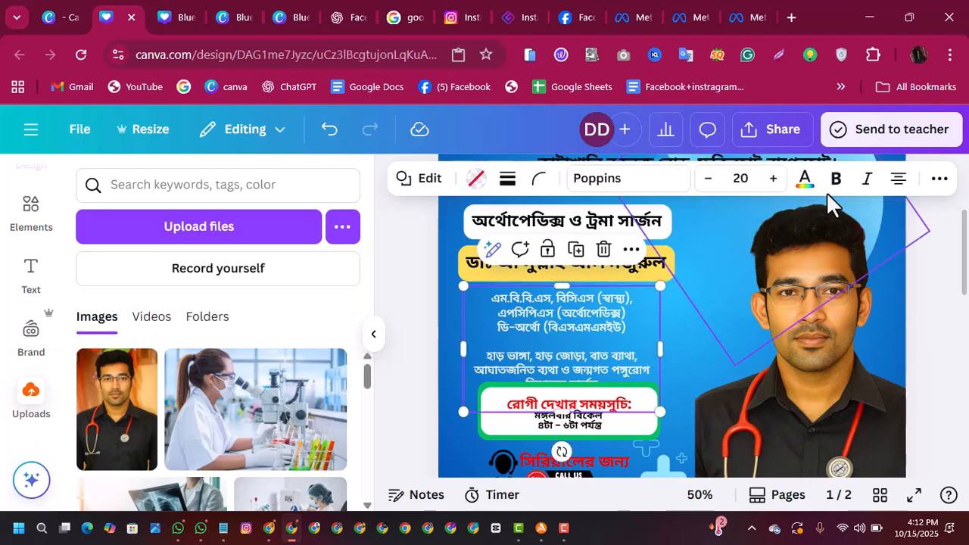
click(898, 181)
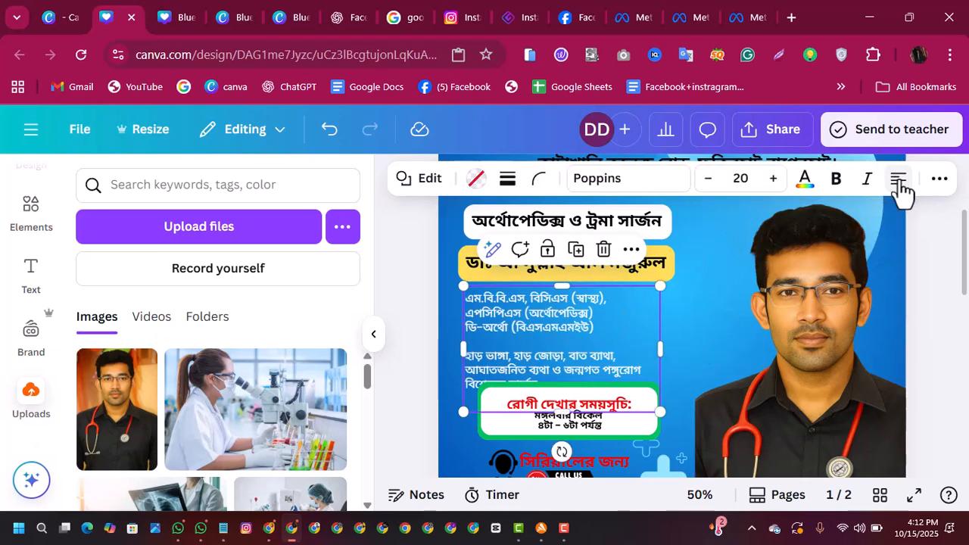
click(715, 299)
click(597, 346)
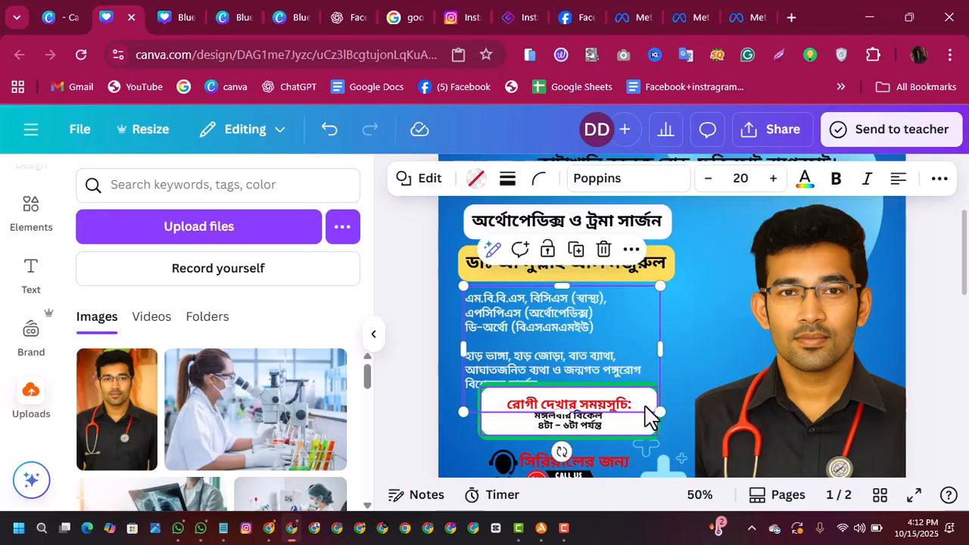
Step: Try to scale down the qualifications block from its corner, and shift it up and slightly right above the schedule box
drag(660, 410, 622, 358)
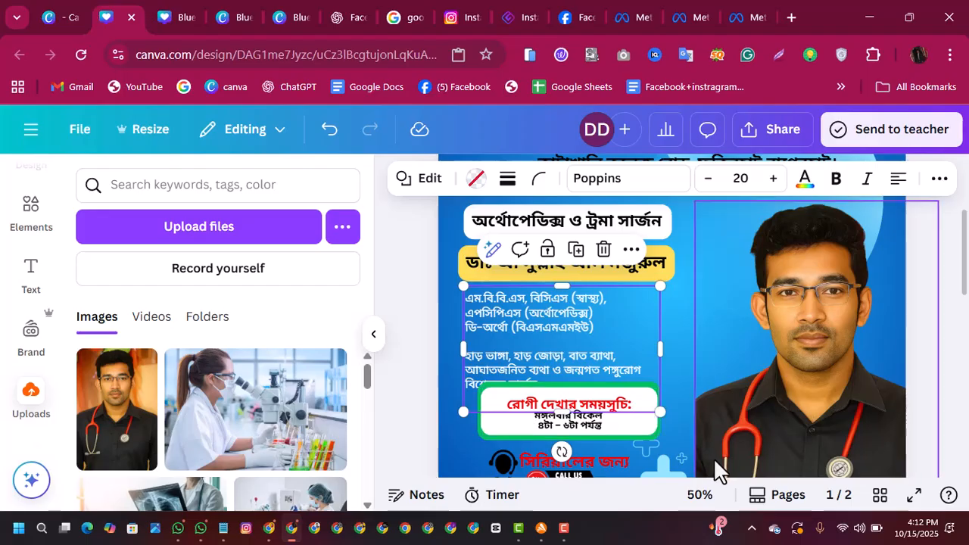
drag(659, 415, 649, 375)
click(696, 350)
drag(589, 347, 590, 333)
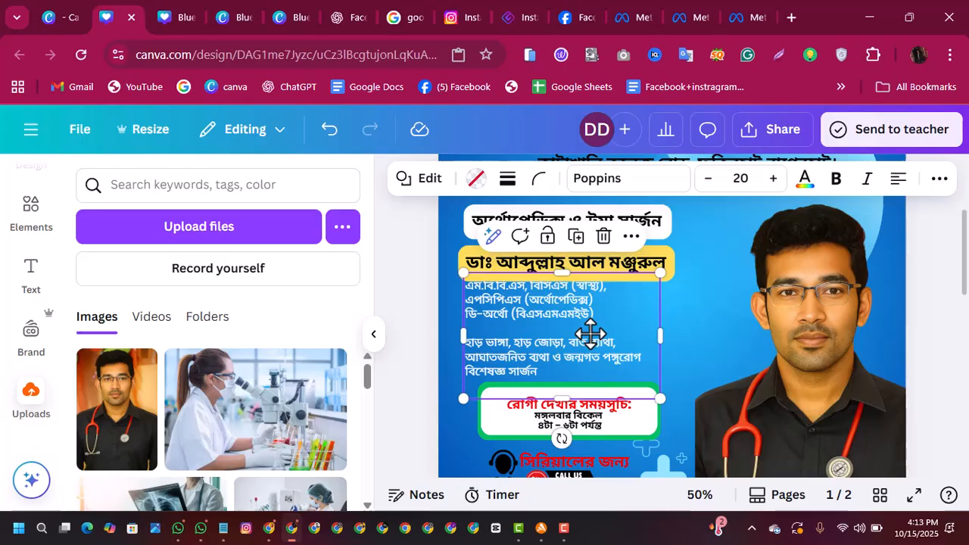
drag(657, 399, 635, 355)
drag(655, 399, 569, 291)
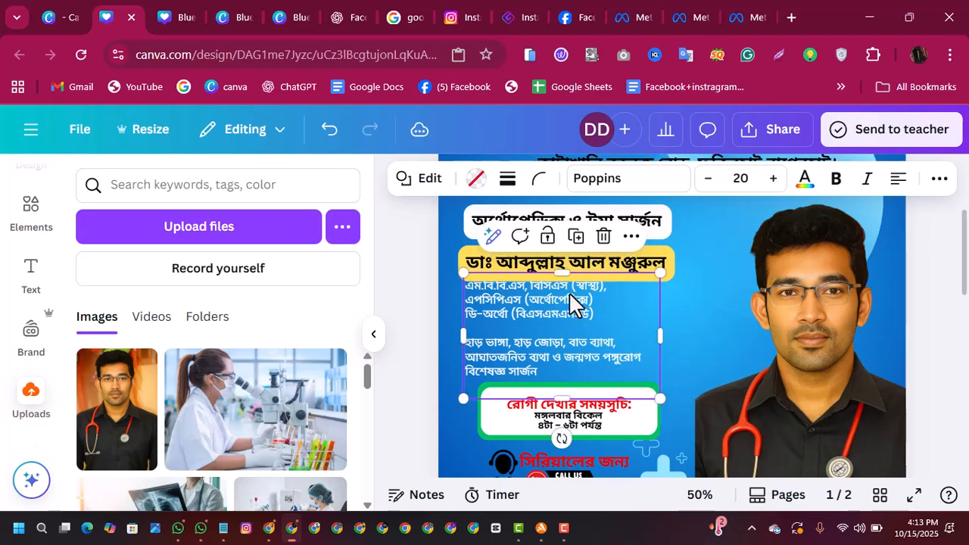
click(697, 317)
mouse_move(570, 325)
mouse_down()
mouse_move(573, 339)
mouse_move(576, 318)
mouse_move(665, 328)
mouse_move(586, 326)
mouse_up()
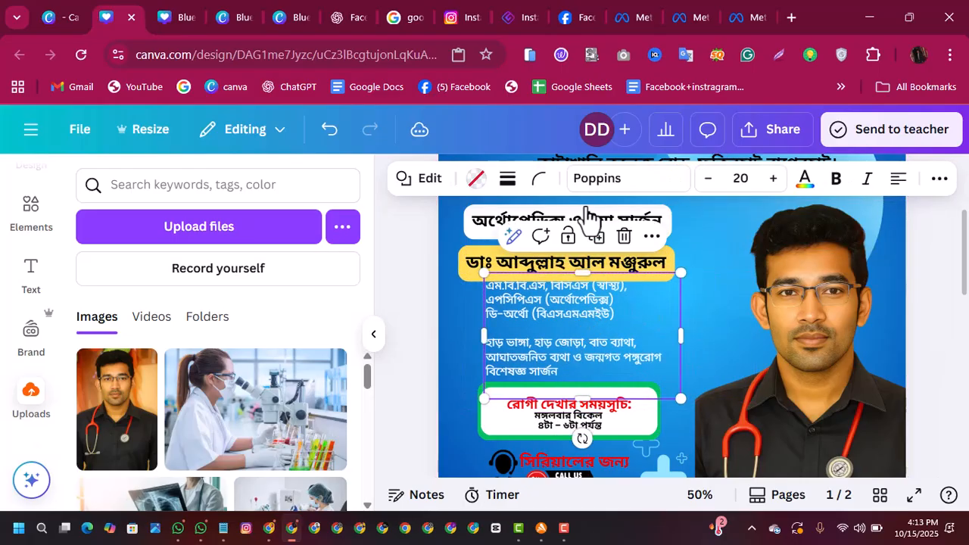
Step: Set the qualifications text to font size 18 and make its text box slightly smaller
click(704, 189)
click(704, 182)
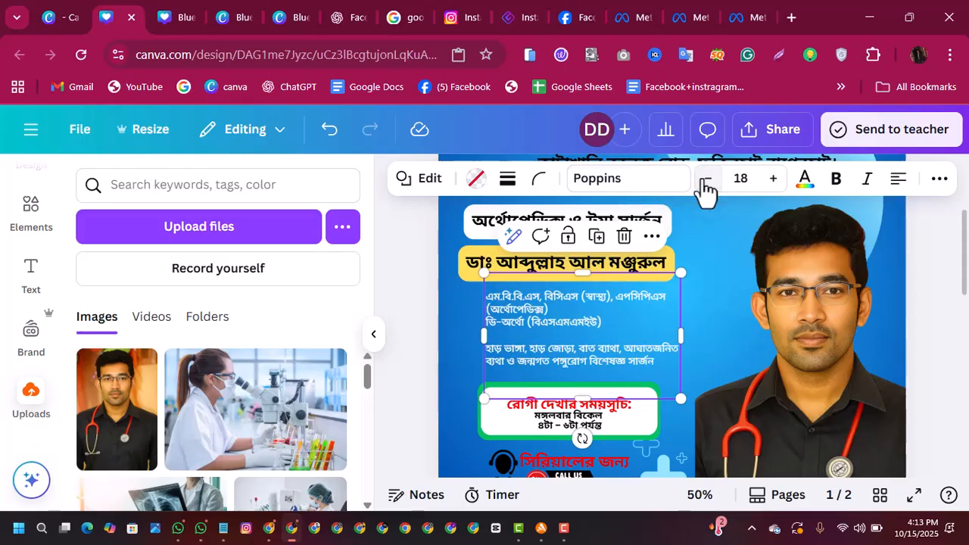
drag(684, 397, 652, 380)
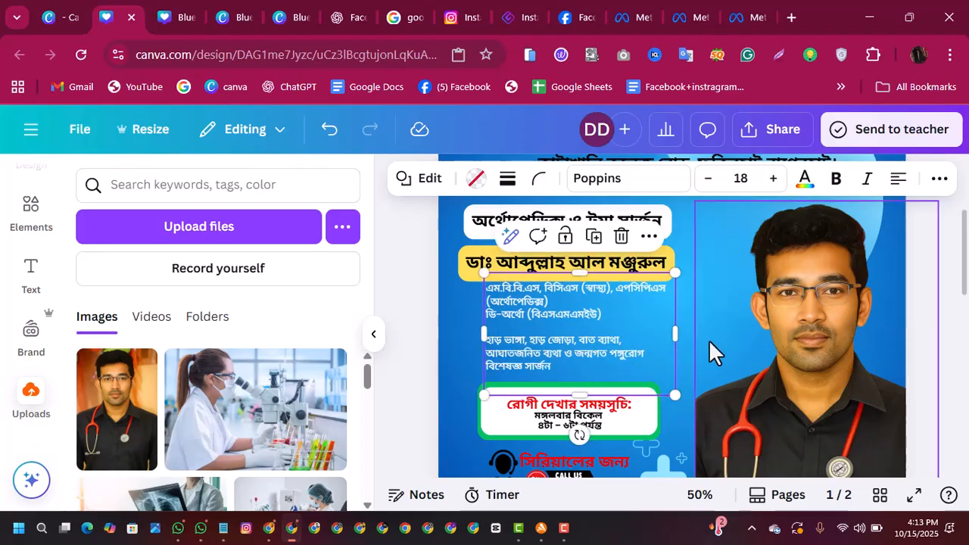
Step: Move the qualifications block left and slightly down so it lines up with the left edge of the yellow name bar
click(709, 339)
click(601, 348)
drag(600, 350, 590, 352)
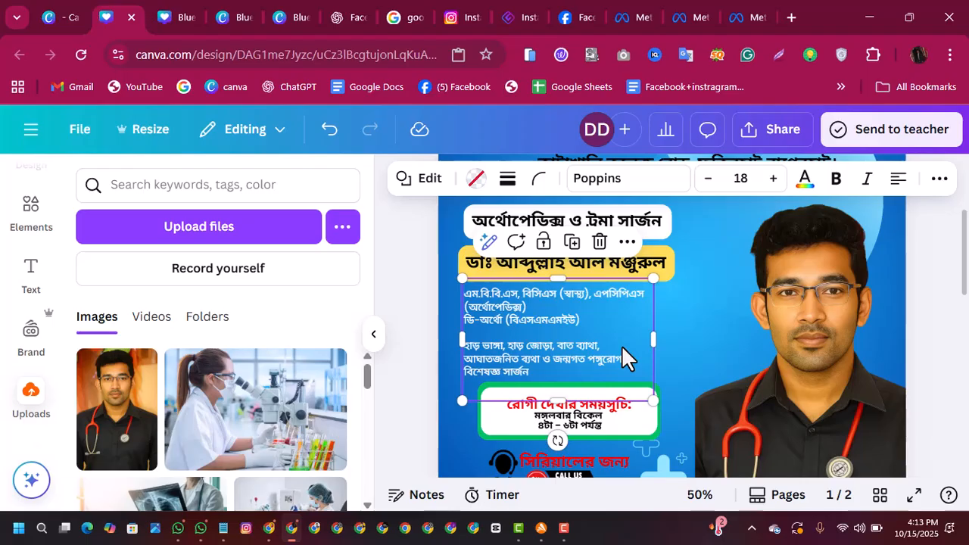
Step: Make the whole qualifications and specialties text bold
key(ctrl+a)
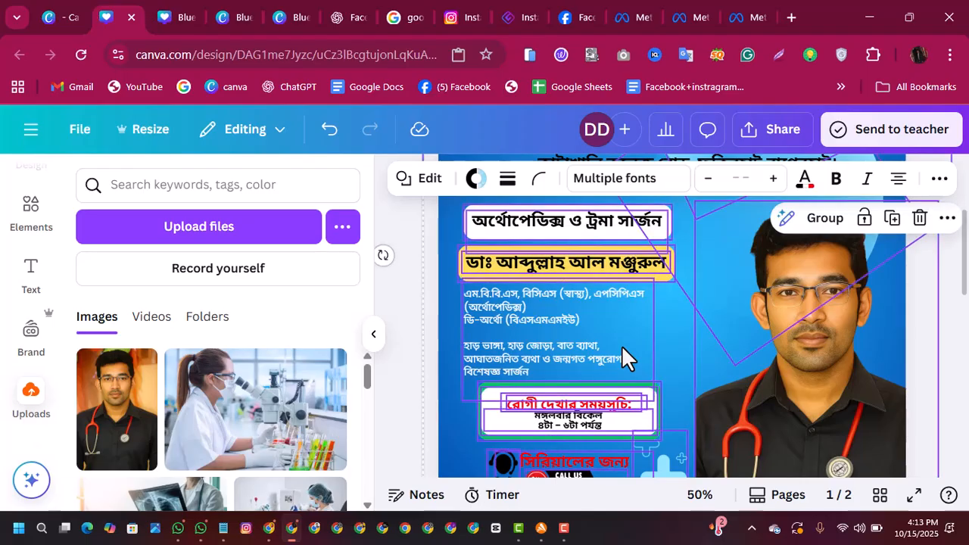
click(562, 348)
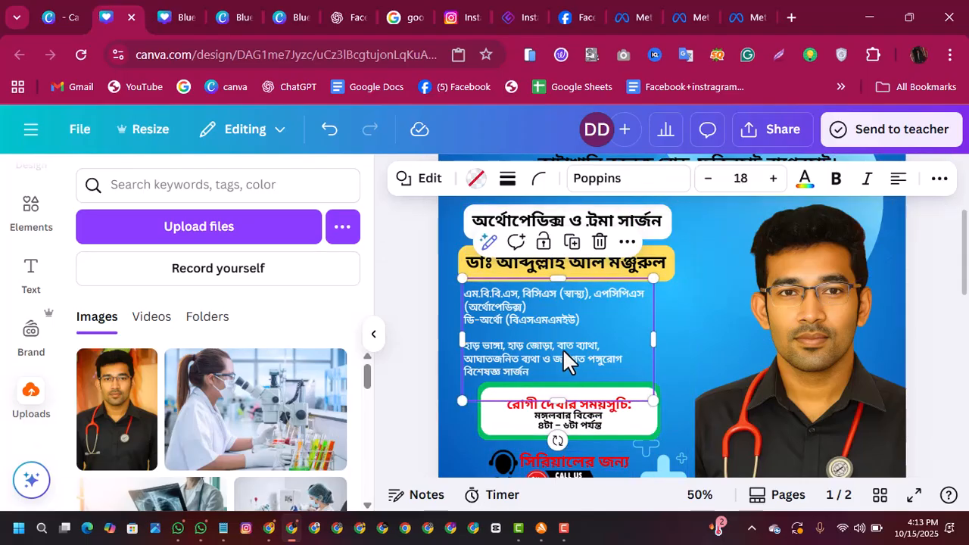
key(ctrl+a)
click(532, 337)
click(538, 384)
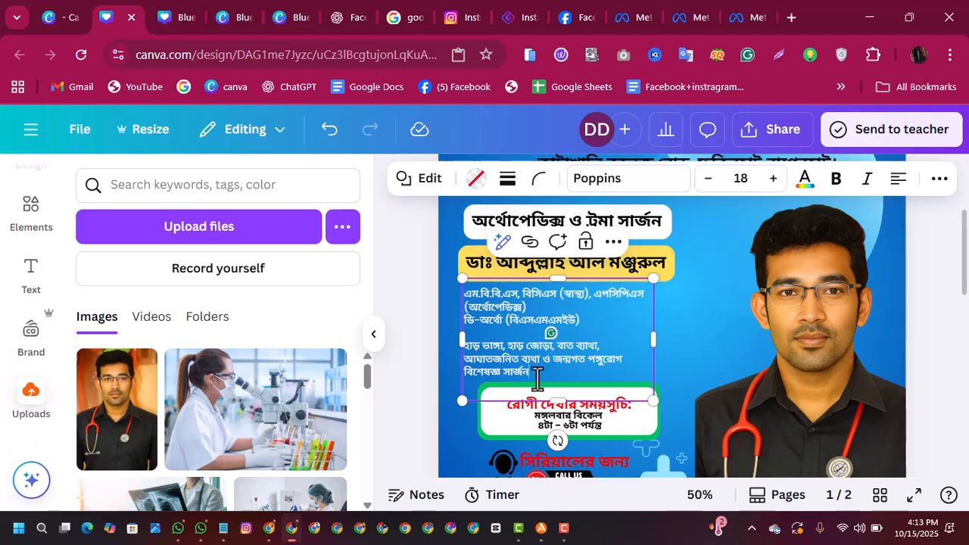
drag(534, 375, 467, 293)
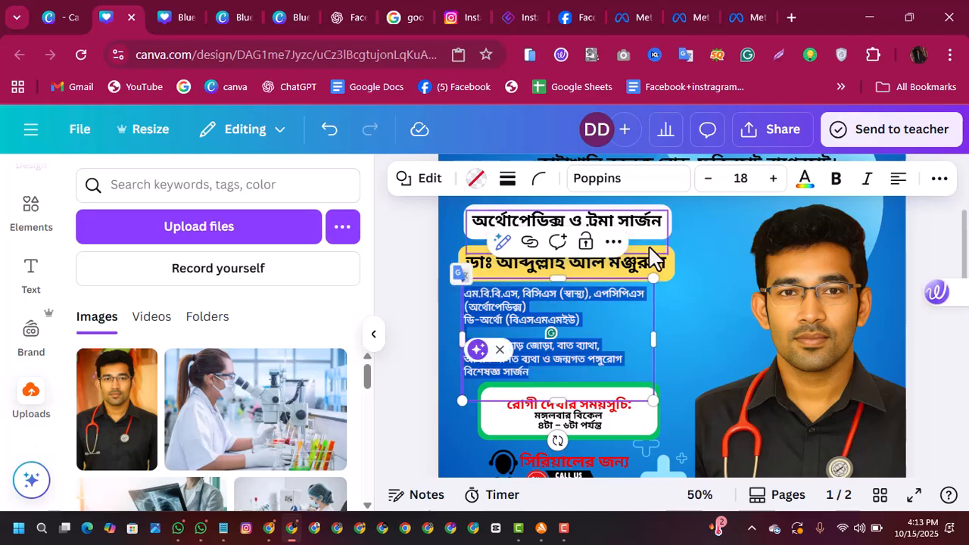
click(839, 183)
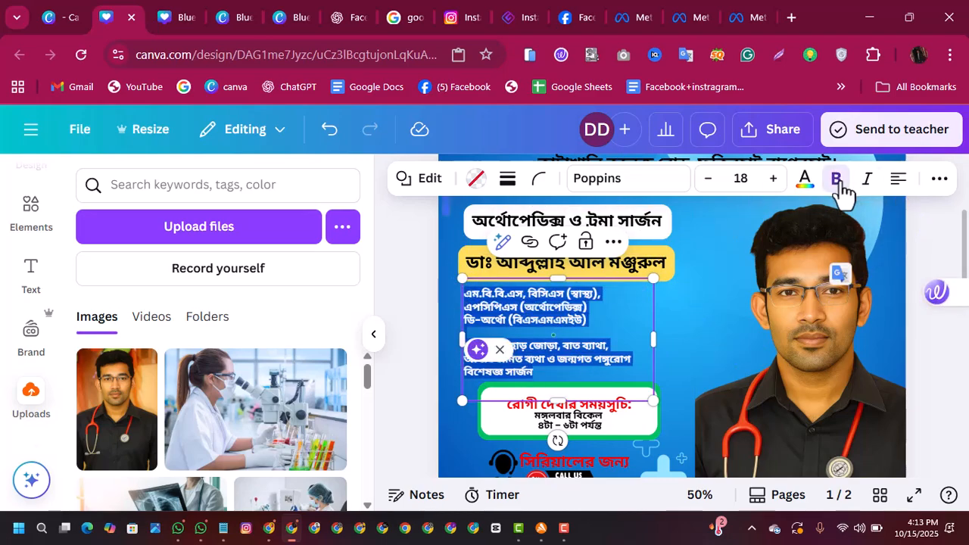
Step: Copy the hospital line "খুলনা মেডিকেল কলেজ হাসপাতাল, খুলনা।" from the doctor's details in the WhatsApp chat Batch 01
click(707, 310)
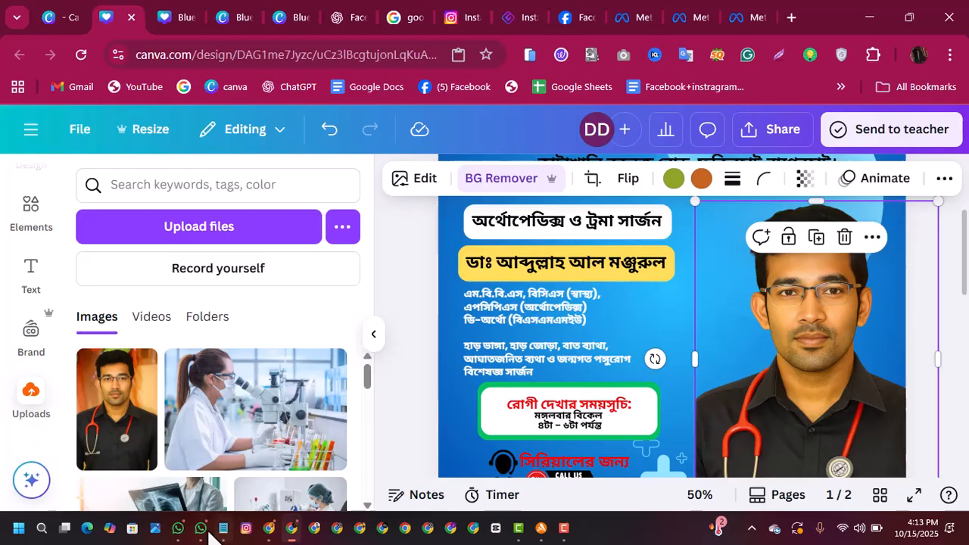
click(178, 527)
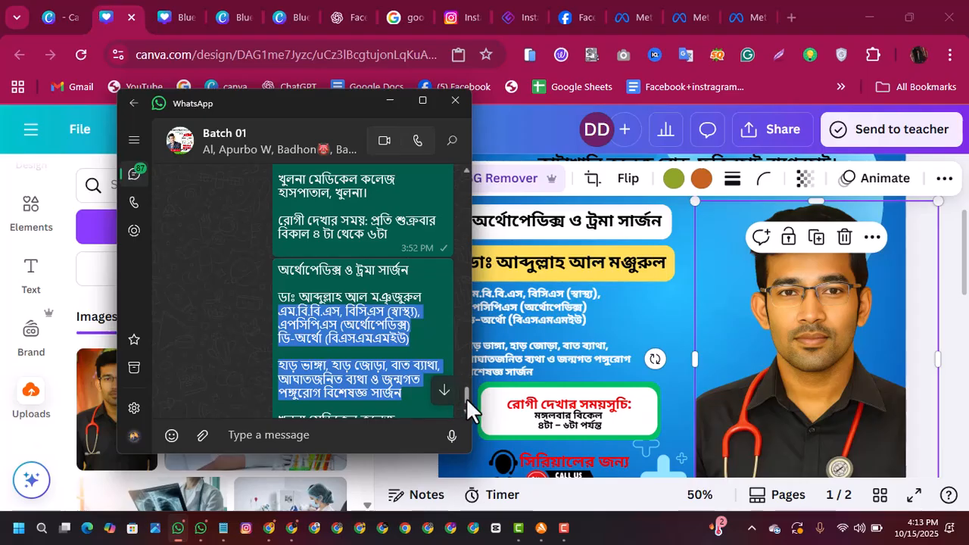
drag(466, 399, 467, 404)
drag(385, 344, 278, 330)
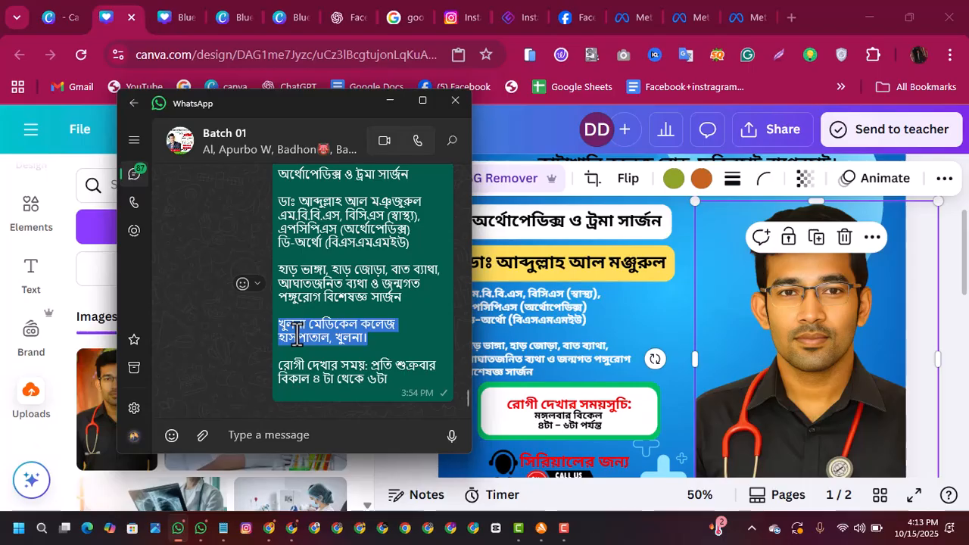
right_click(297, 333)
click(367, 63)
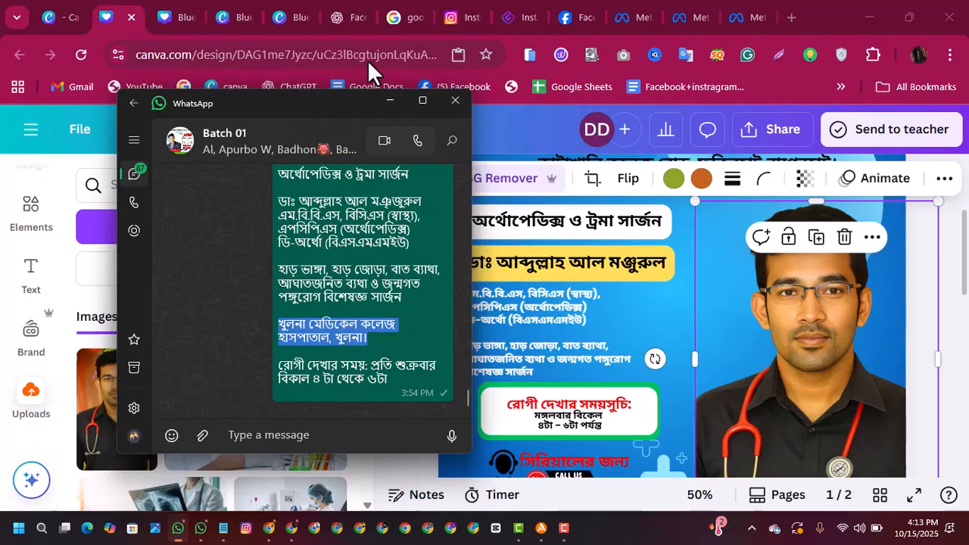
Step: Back in Canva, paste the hospital line on a new line under the degrees in the qualifications text
click(595, 325)
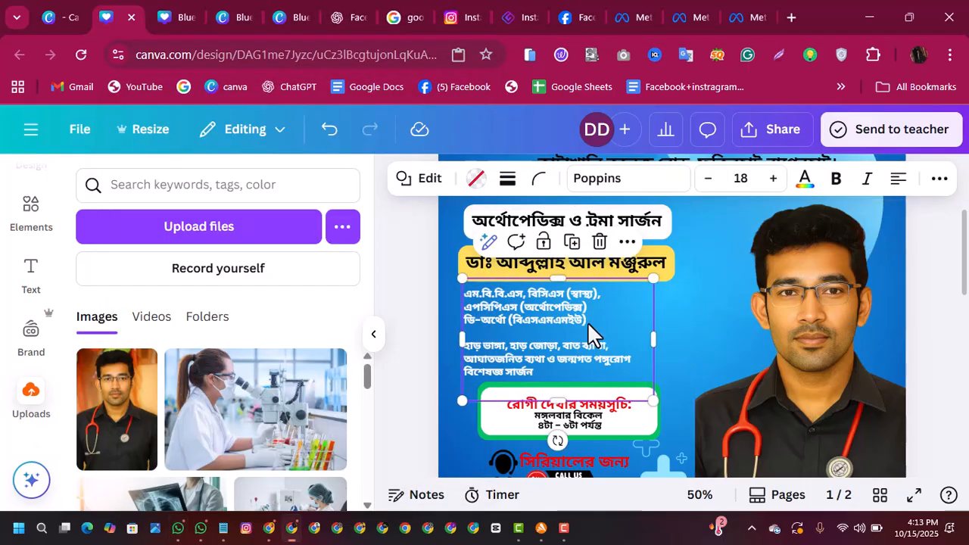
click(594, 333)
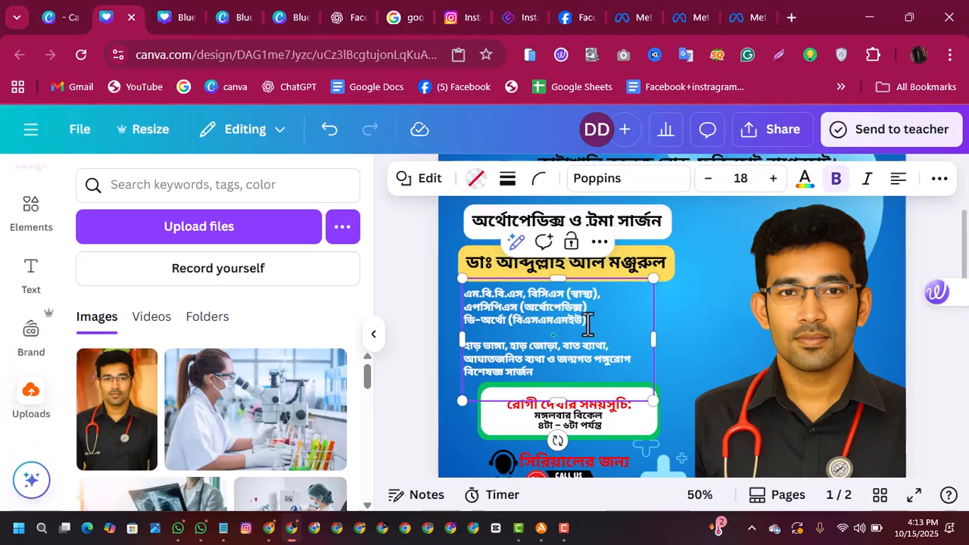
key(Return)
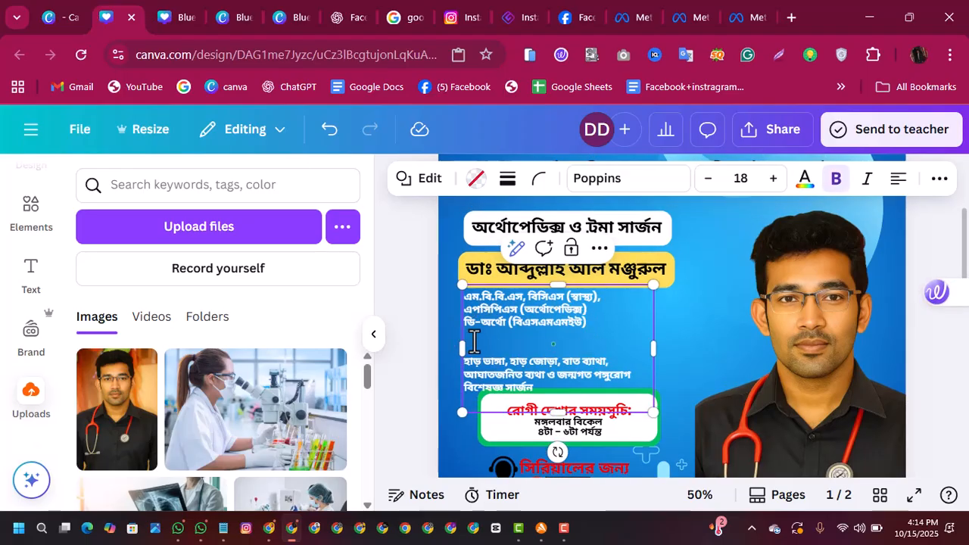
right_click(473, 341)
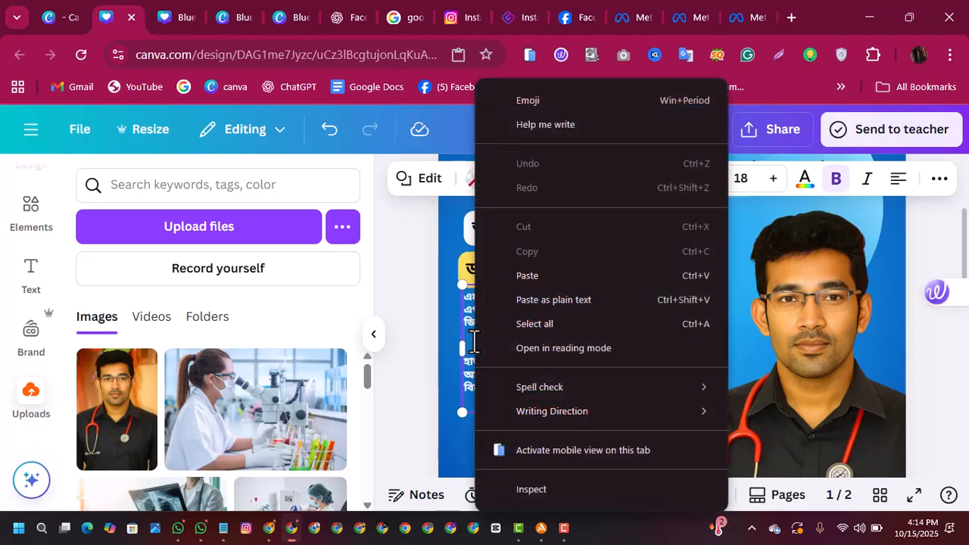
click(541, 277)
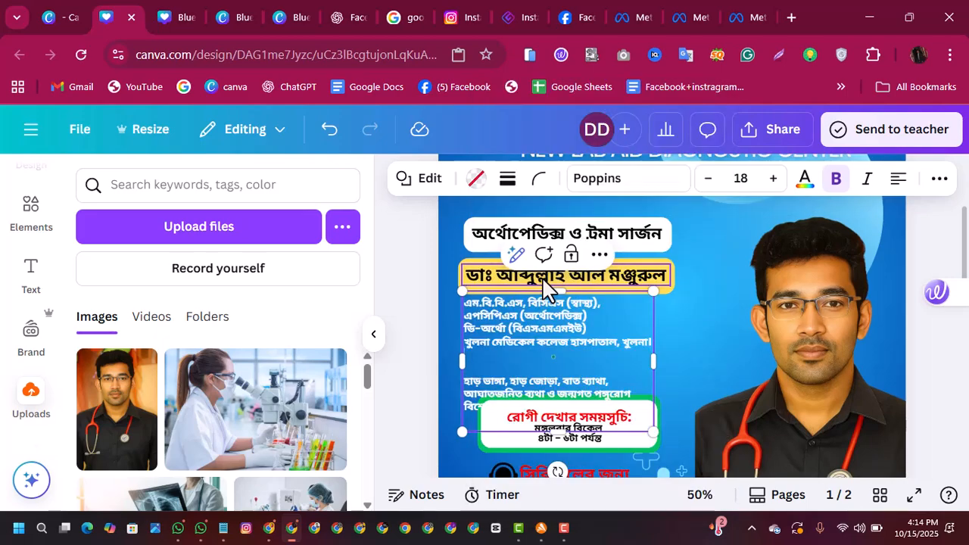
click(697, 324)
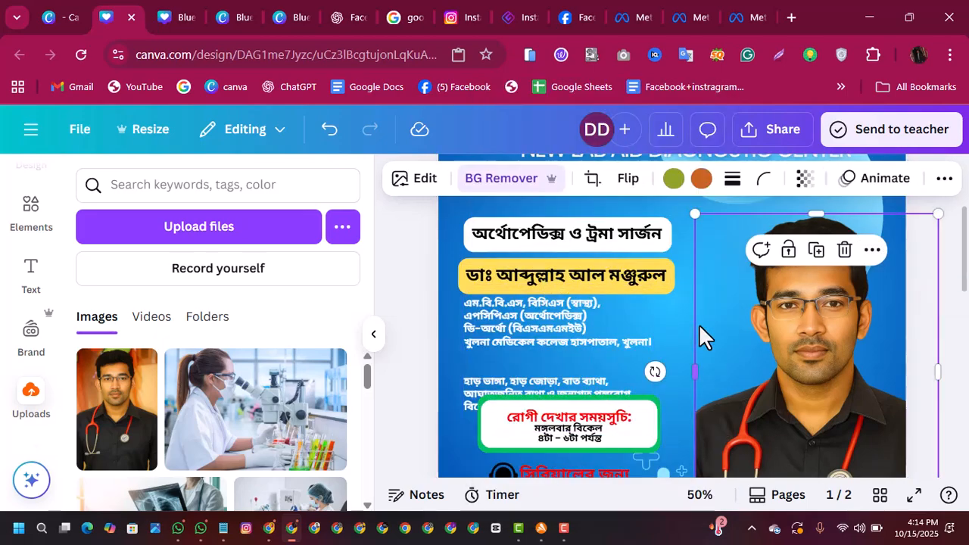
Step: Shrink the green schedule frame and the white schedule heading panel from their upper-left corners
click(585, 394)
drag(652, 431, 587, 343)
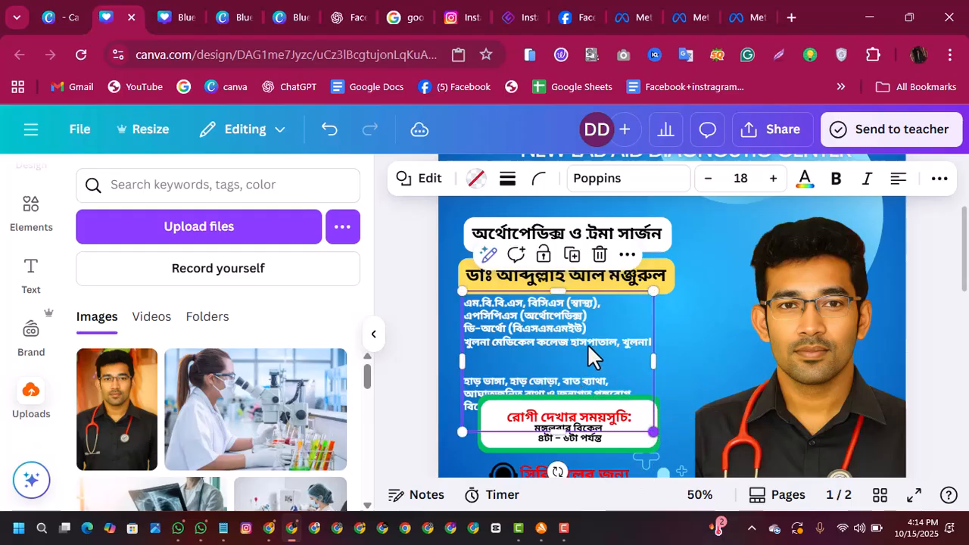
drag(966, 278, 965, 303)
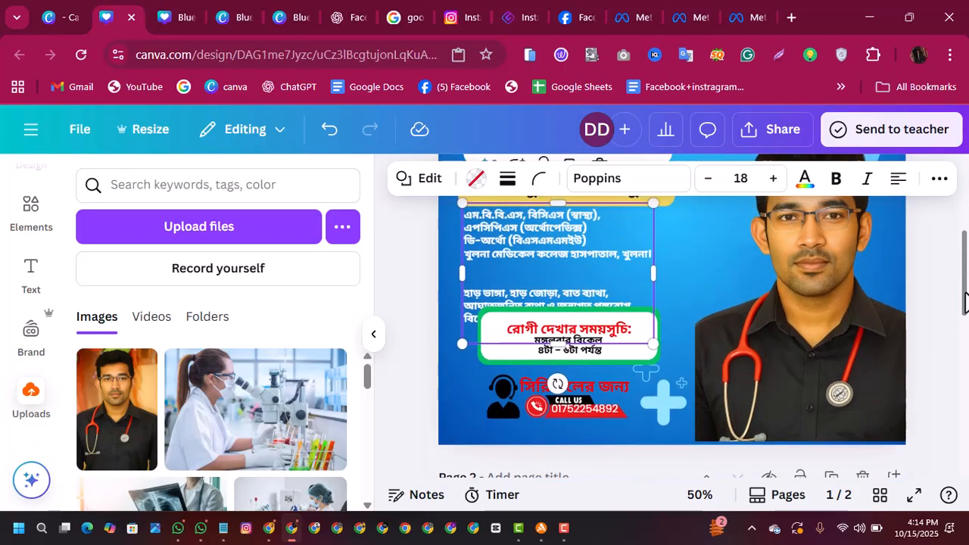
click(728, 285)
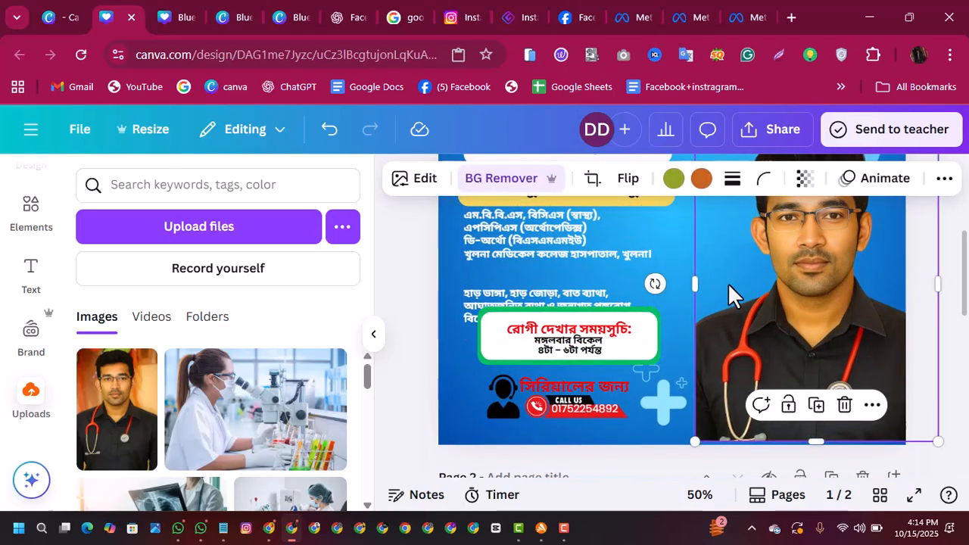
click(483, 323)
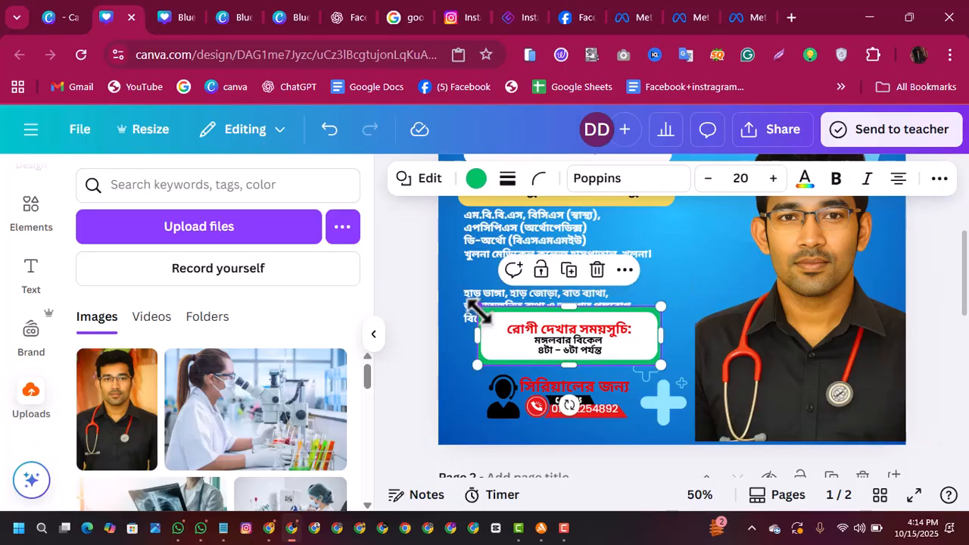
drag(469, 308, 529, 345)
click(485, 329)
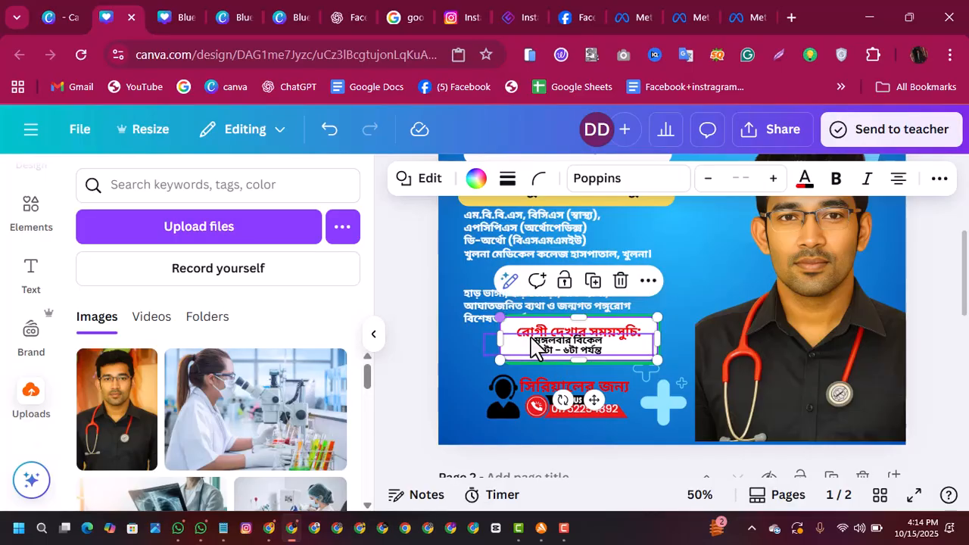
drag(496, 308, 496, 309)
click(683, 297)
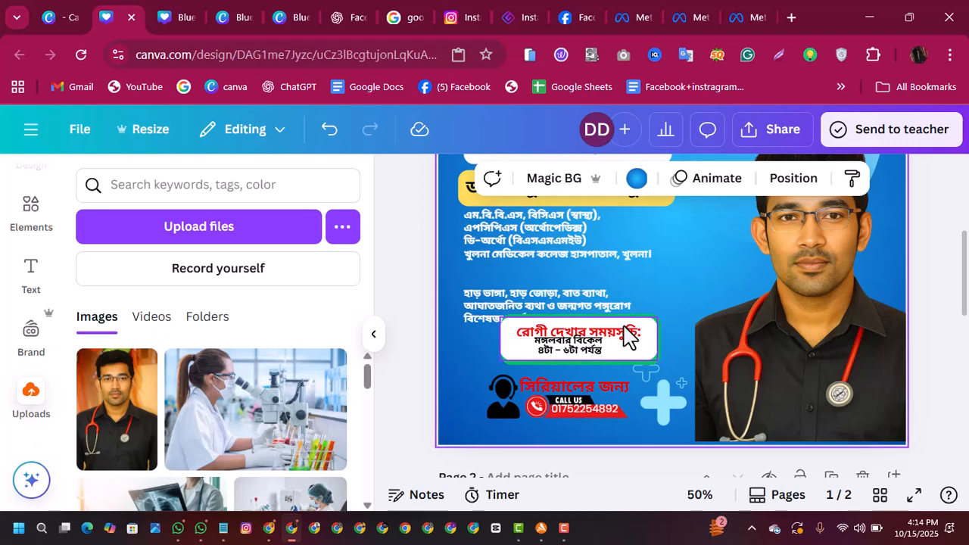
Step: Widen the white schedule heading panel slightly towards the doctor's photo
click(627, 335)
drag(658, 318, 635, 336)
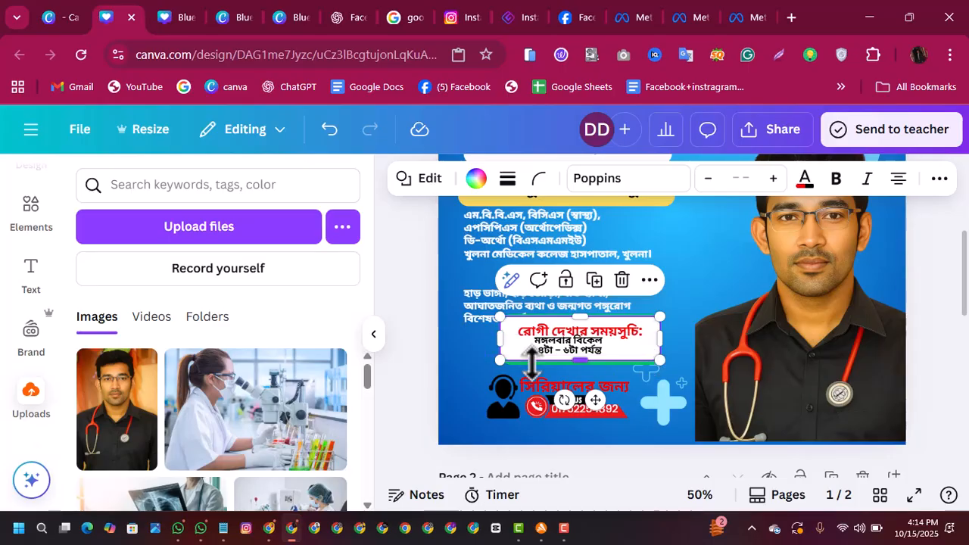
click(679, 304)
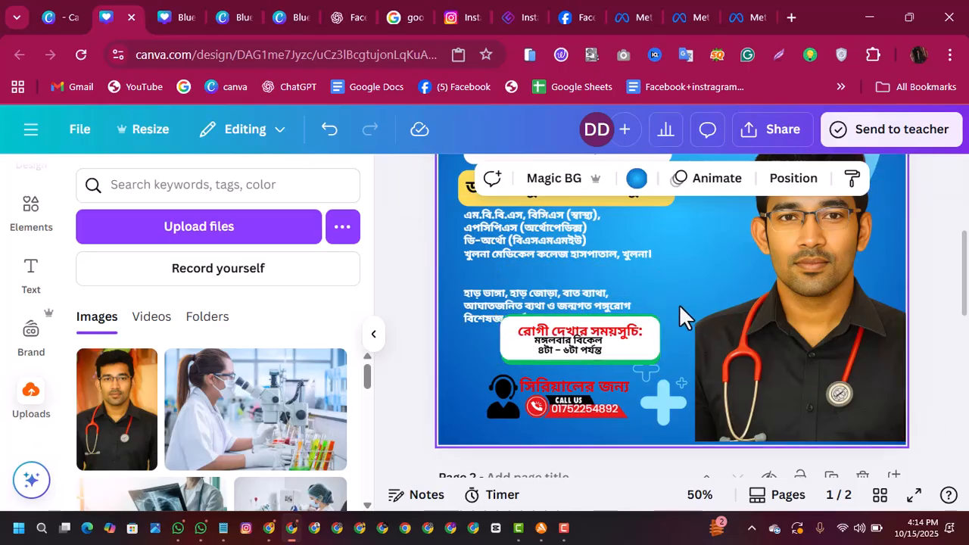
Step: Extend the green schedule frame at its right and top edges, and shift it down and left behind the white panel
click(631, 360)
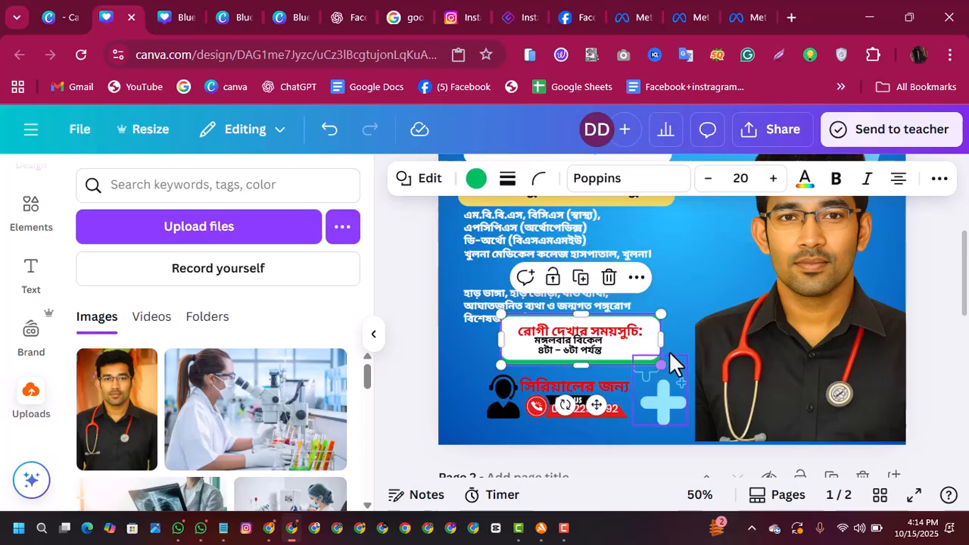
drag(662, 342, 667, 343)
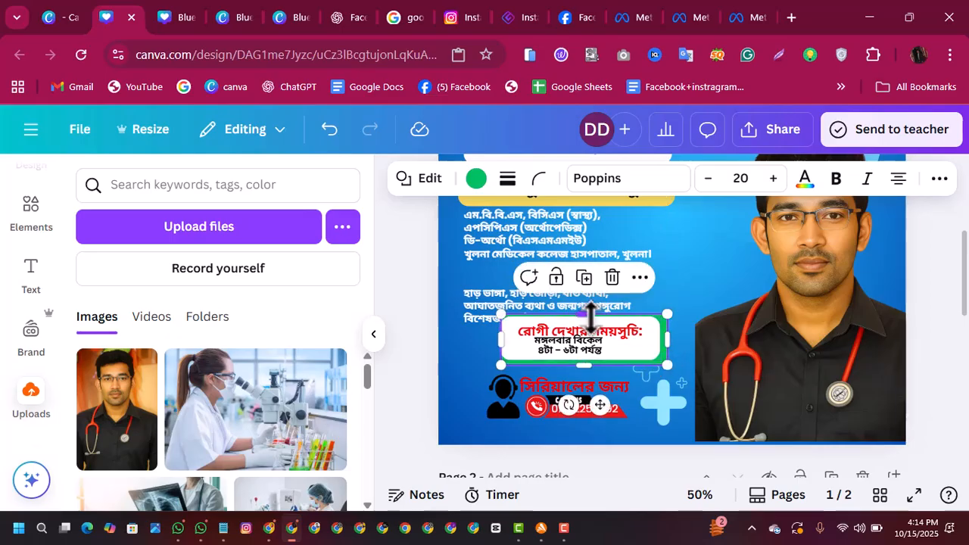
drag(590, 316, 590, 310)
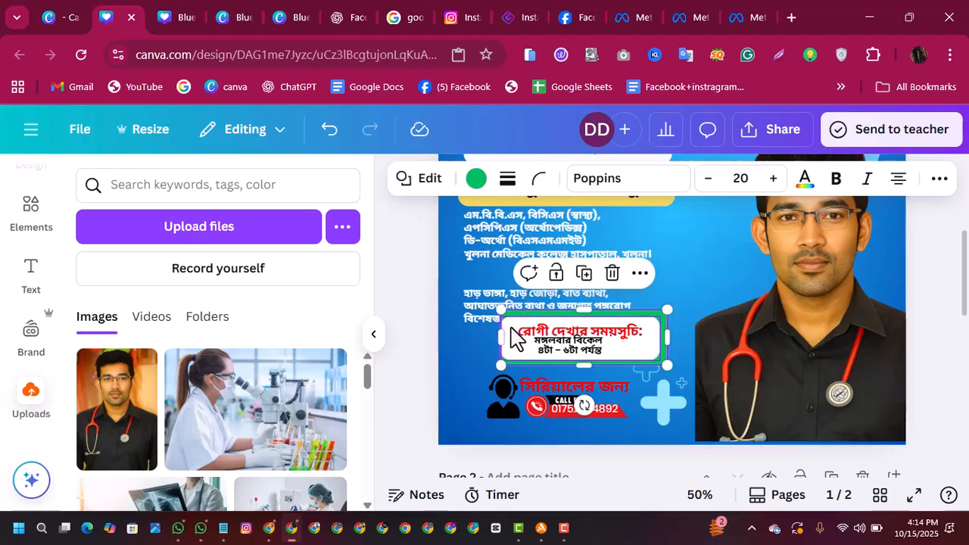
mouse_move(511, 336)
mouse_down()
mouse_move(500, 386)
mouse_move(496, 338)
mouse_up()
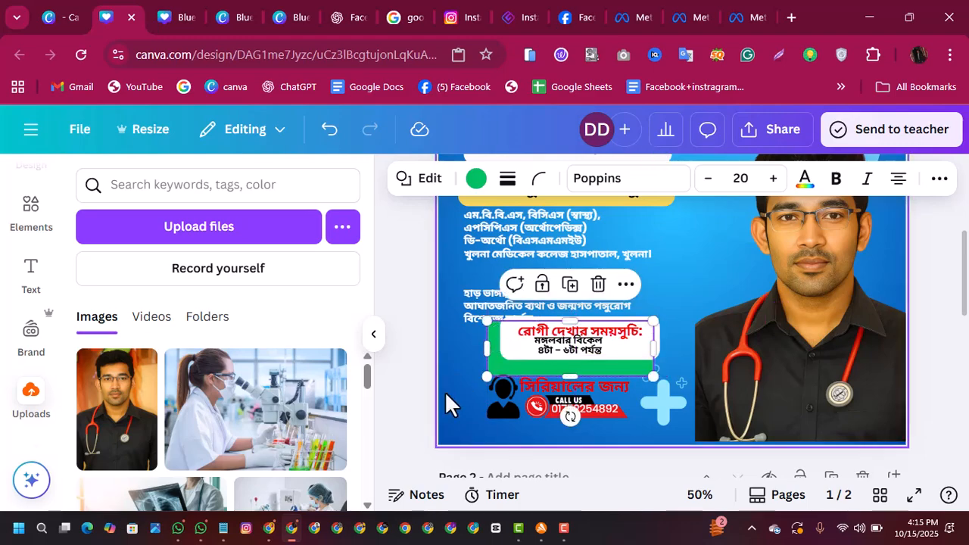
Step: Nudge the serial contact graphics down below the schedule box and delete the light-blue plus decoration beside them
click(609, 416)
key(Down)
key(Down)
key(Down)
key(Down)
key(Down)
key(Down)
key(Down)
key(Down)
key(Down)
key(Down)
key(Down)
key(Down)
key(Down)
key(Down)
key(Down)
key(Down)
key(Down)
key(Down)
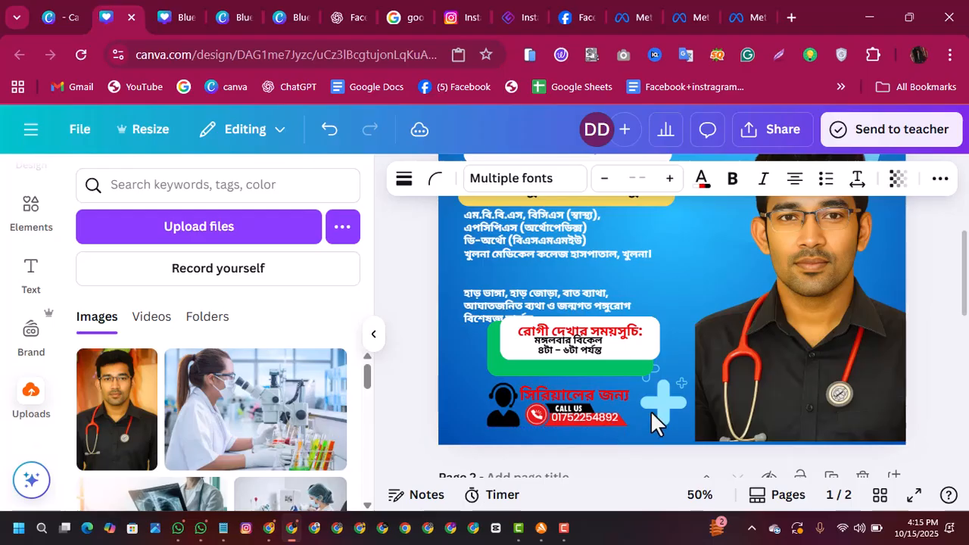
click(679, 401)
click(690, 323)
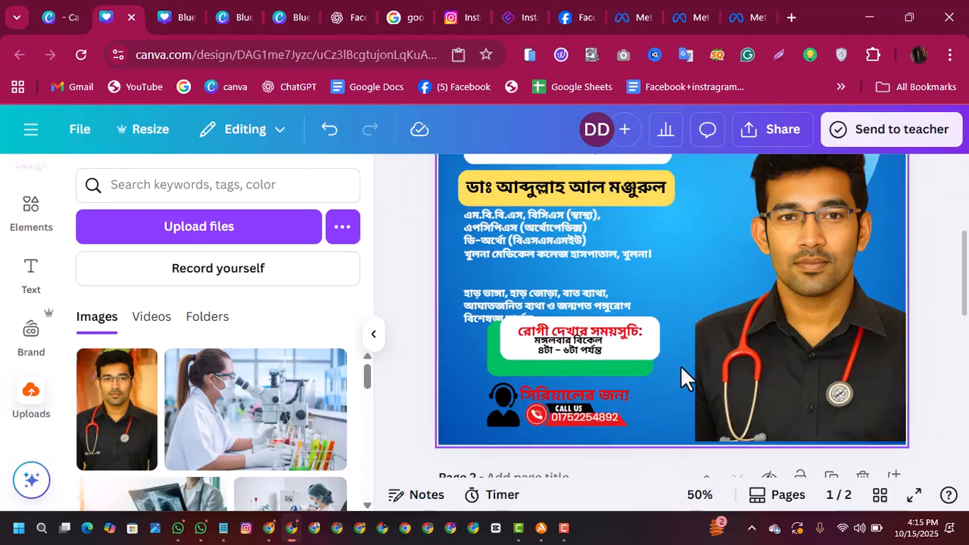
Step: Move the schedule heading panel and the blank white bar beneath it out of the green frame, and lower the time text
mouse_move(640, 330)
mouse_down()
mouse_move(632, 343)
mouse_move(630, 330)
mouse_up()
drag(629, 333, 742, 268)
drag(560, 345, 553, 360)
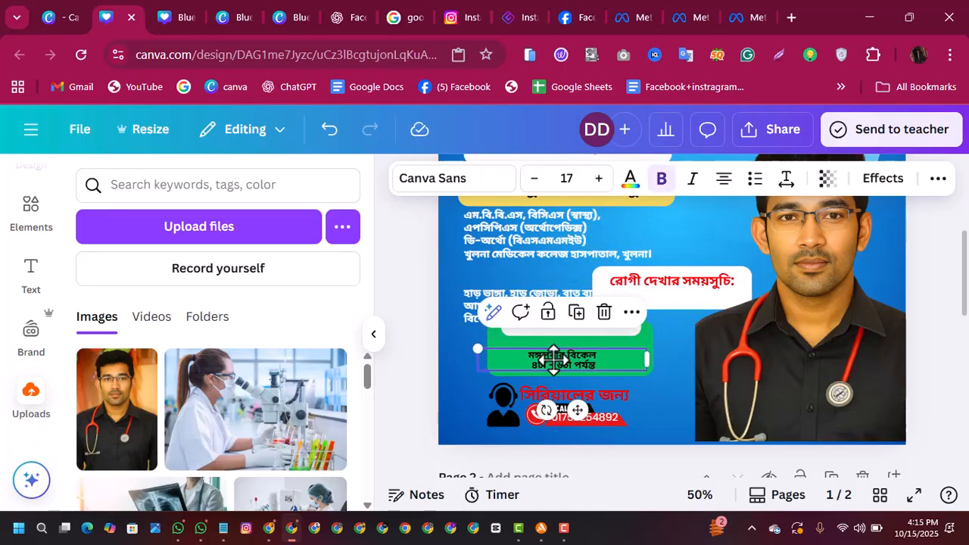
click(558, 328)
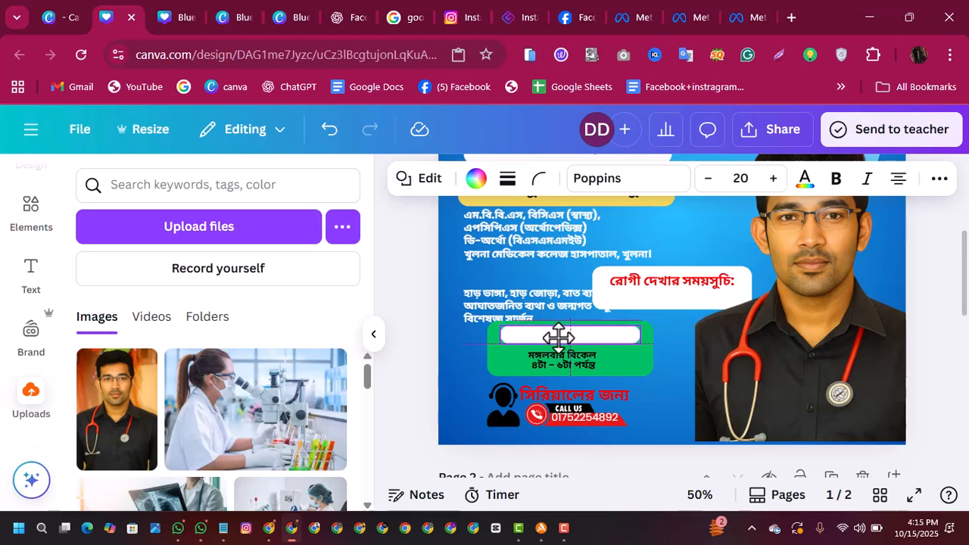
drag(676, 285, 737, 246)
Step: Place the schedule heading panel inside the green frame with the time text on it, nudging the panel slightly right
click(591, 345)
drag(628, 361, 624, 341)
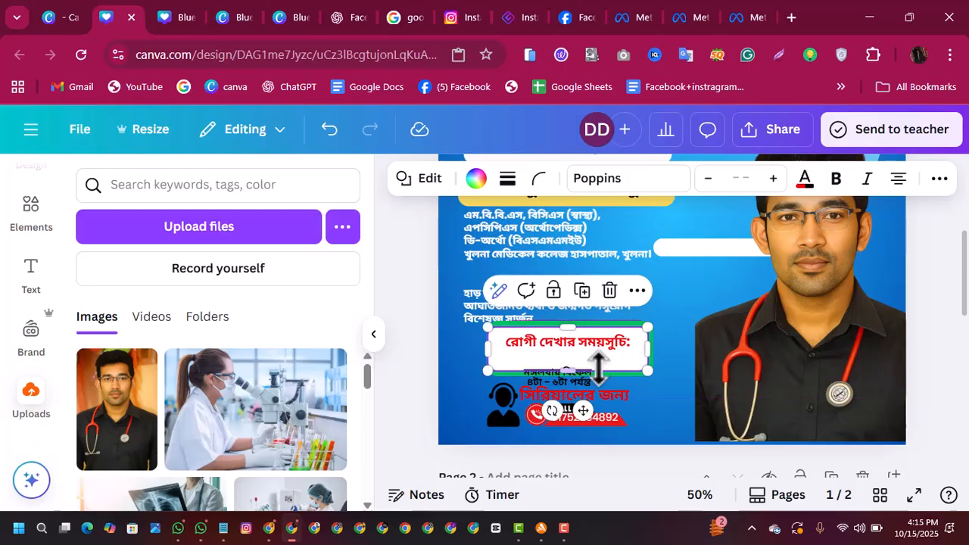
drag(595, 382, 589, 364)
click(642, 352)
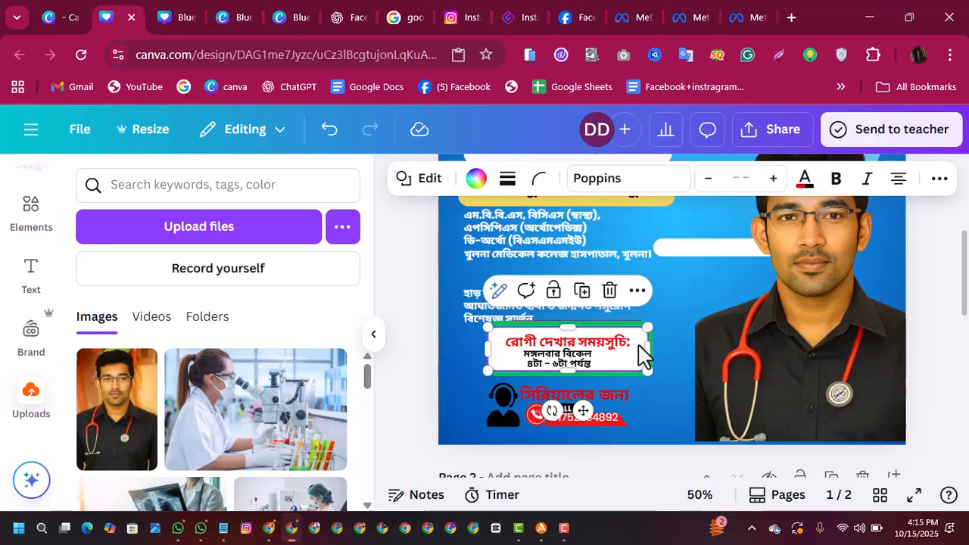
key(Right)
key(Right)
key(Right)
key(Right)
key(Right)
key(Right)
key(Right)
key(Right)
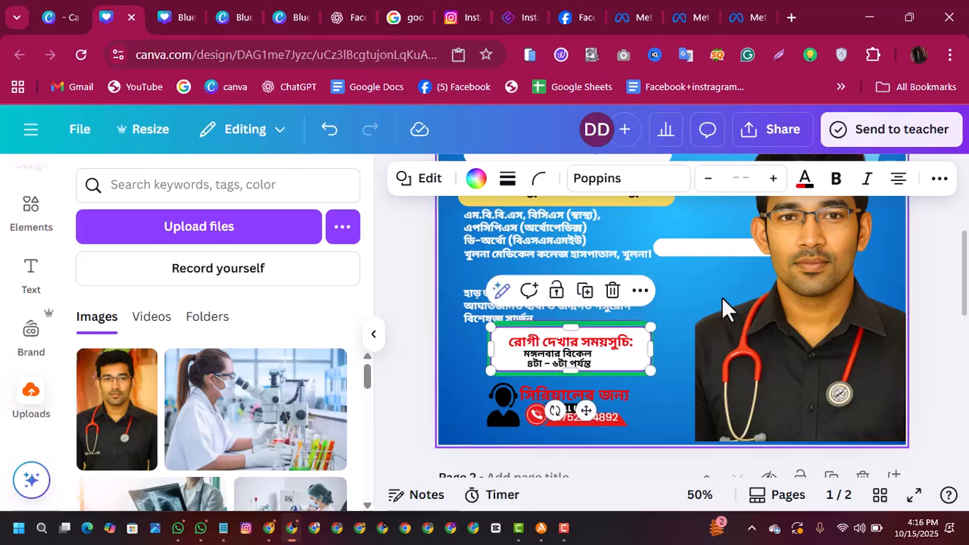
Step: Lower the top edge of the green schedule frame slightly and move the white heading panel down
click(679, 312)
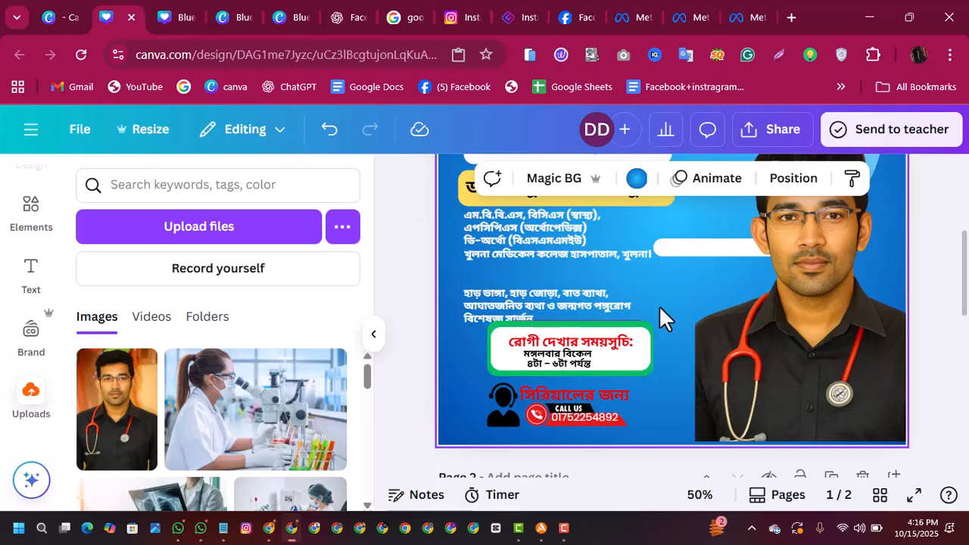
click(580, 325)
mouse_move(580, 327)
mouse_down()
mouse_move(580, 336)
mouse_move(579, 324)
mouse_up()
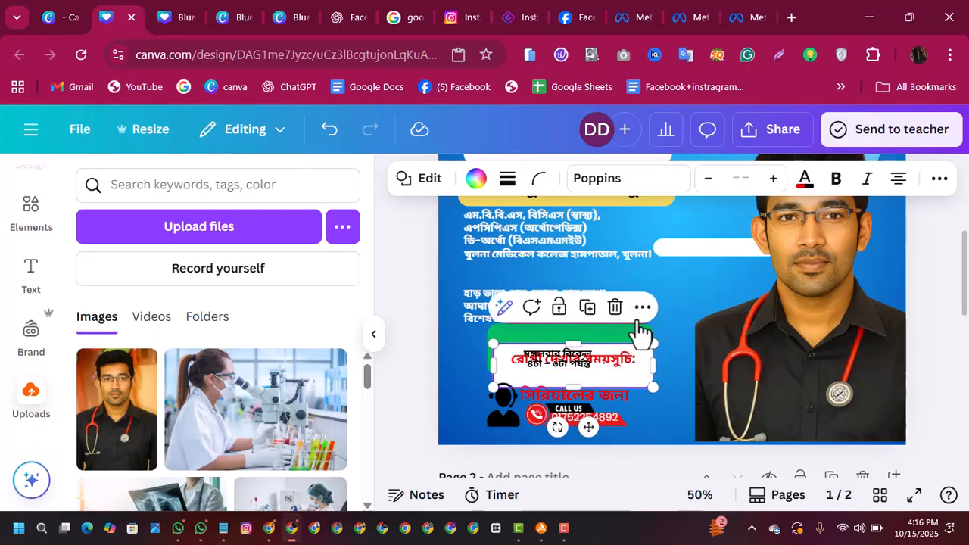
click(675, 324)
Step: Move the qualifications block up and slightly left, clear of the green schedule frame
click(631, 319)
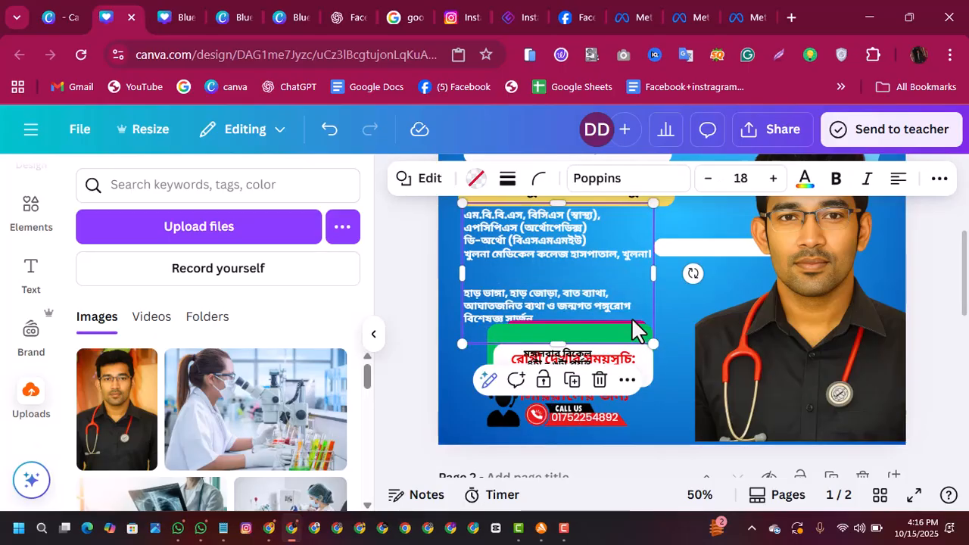
drag(636, 333, 641, 310)
click(656, 317)
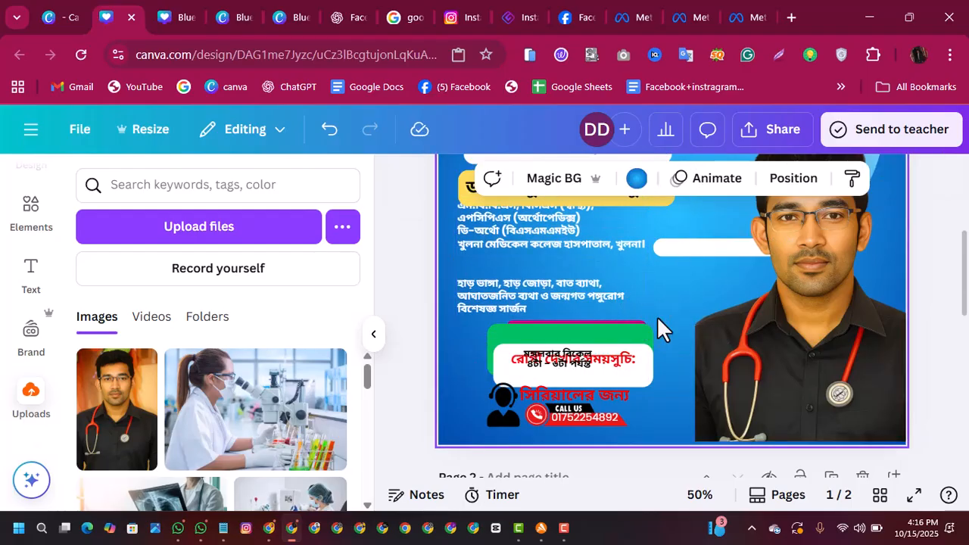
Step: Move the time text up and the white schedule heading panel out to the right, and delete the green frame
click(584, 366)
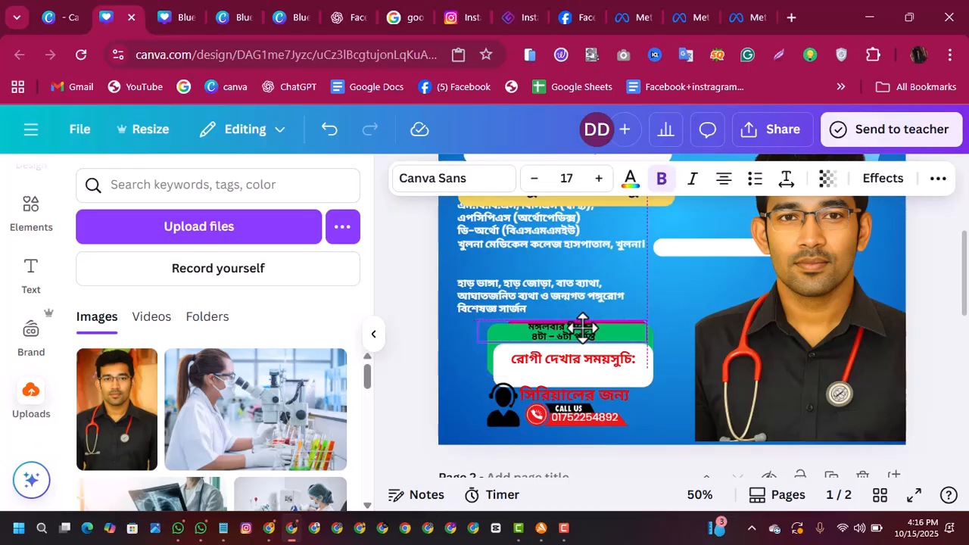
drag(584, 366, 670, 316)
click(564, 352)
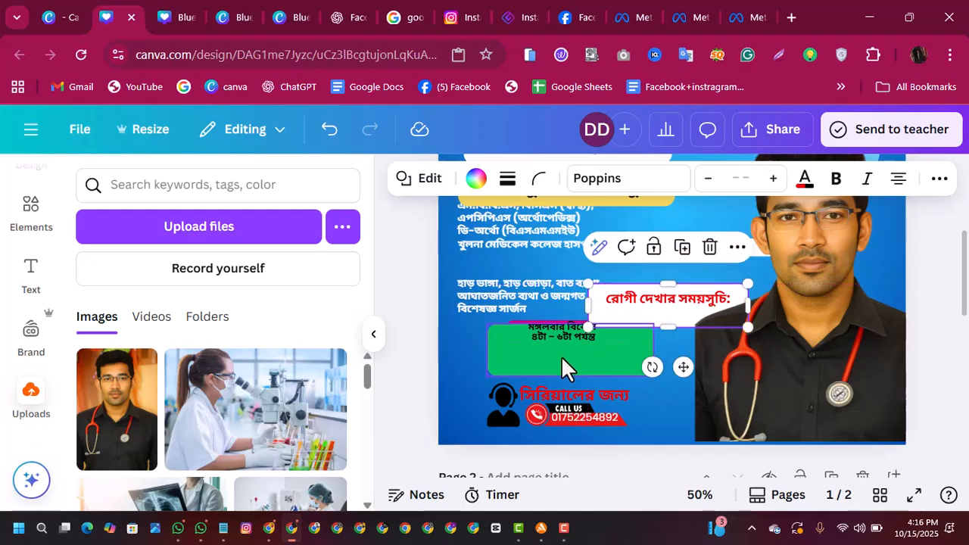
click(598, 286)
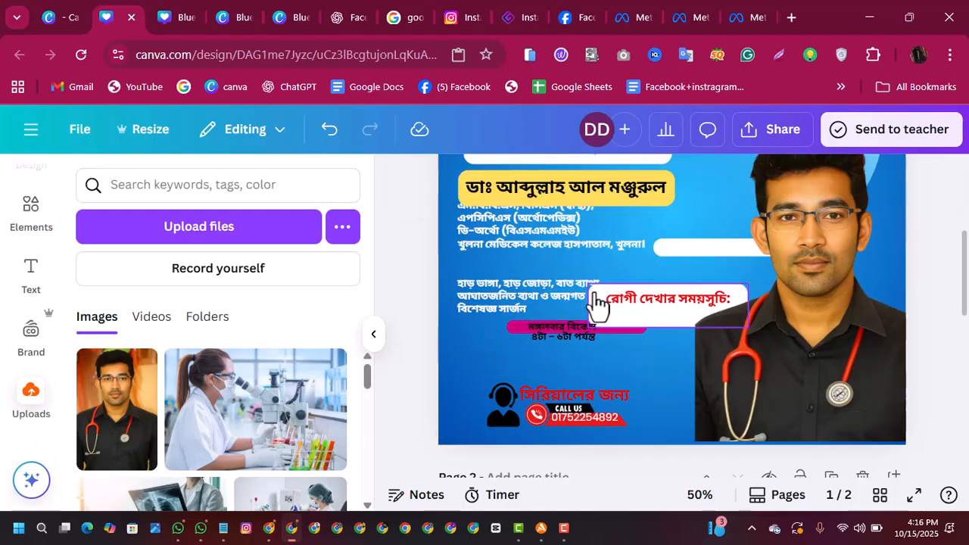
drag(649, 301, 645, 327)
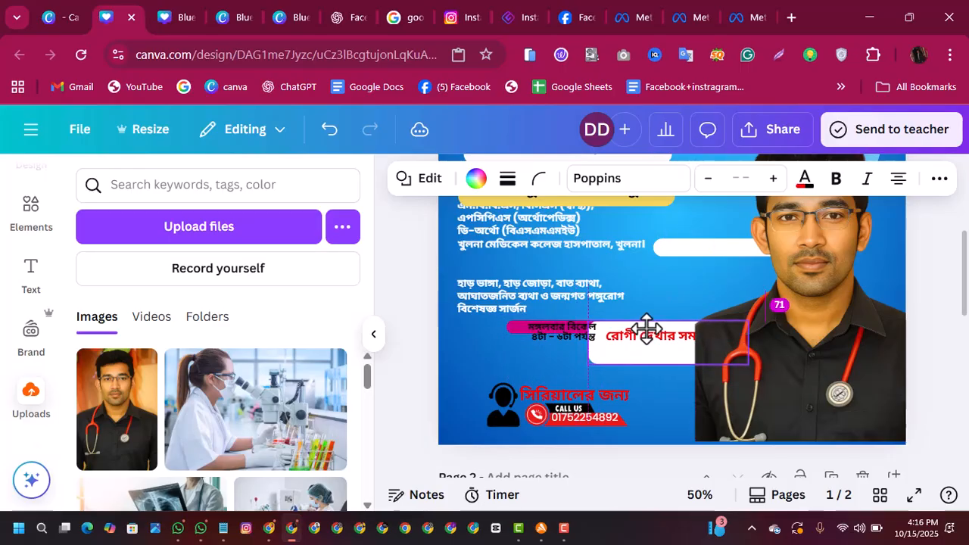
click(511, 325)
click(603, 285)
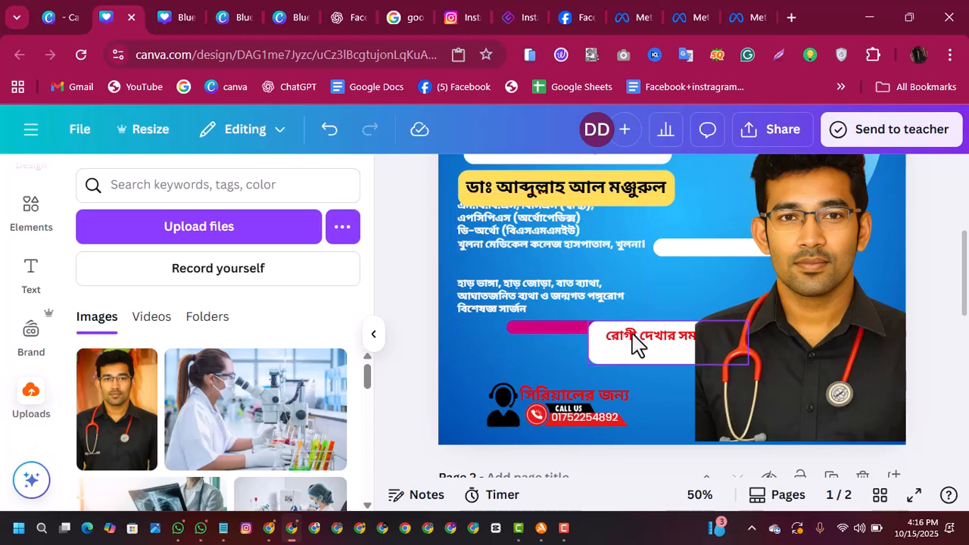
click(329, 131)
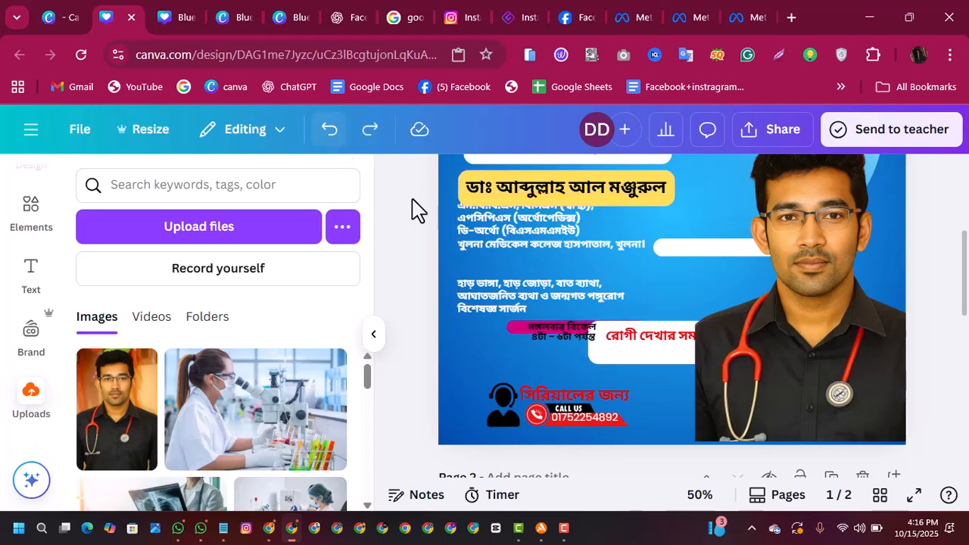
Step: Move the time text down off the pink bar and delete the pink bar
drag(546, 329, 549, 353)
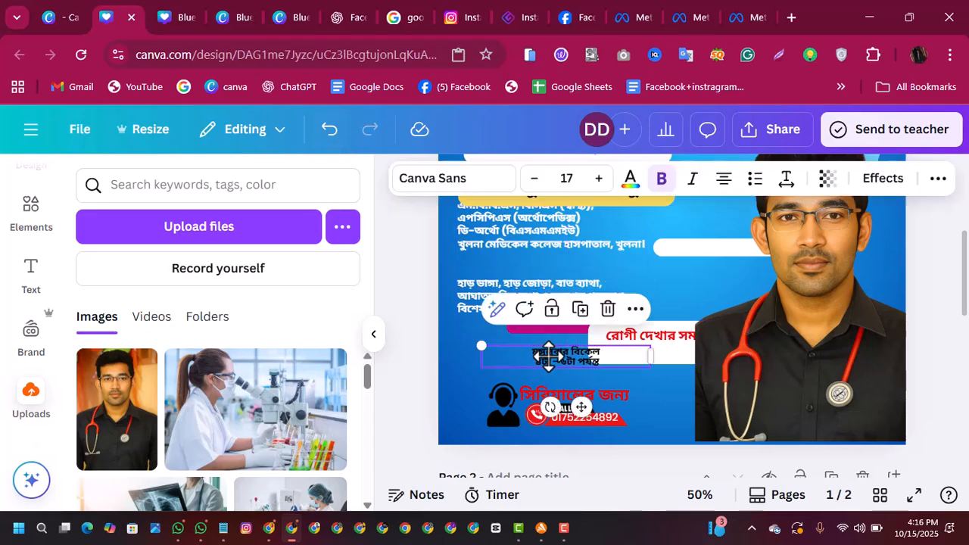
click(521, 331)
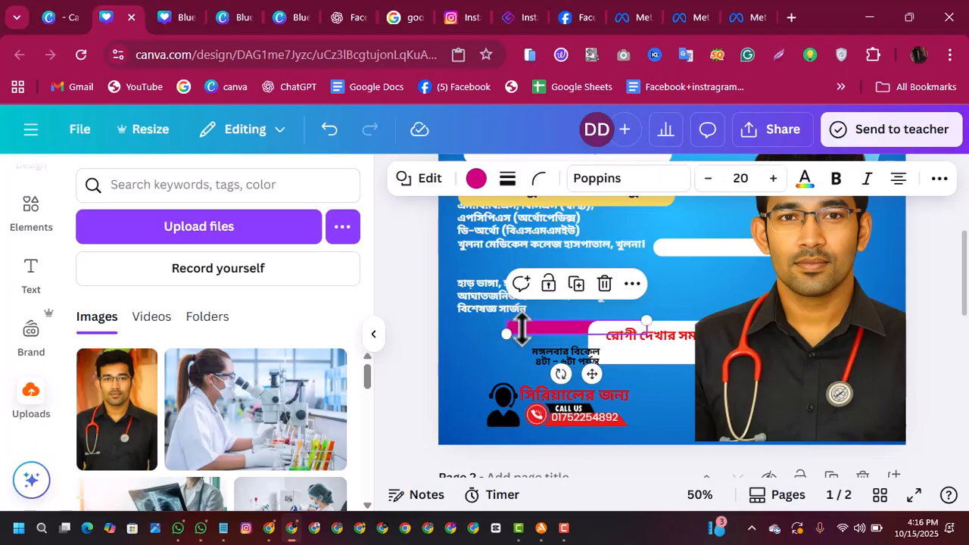
click(603, 285)
Step: Place the white schedule heading panel behind the time text and shift both left, in line with the qualifications block
drag(644, 356, 541, 349)
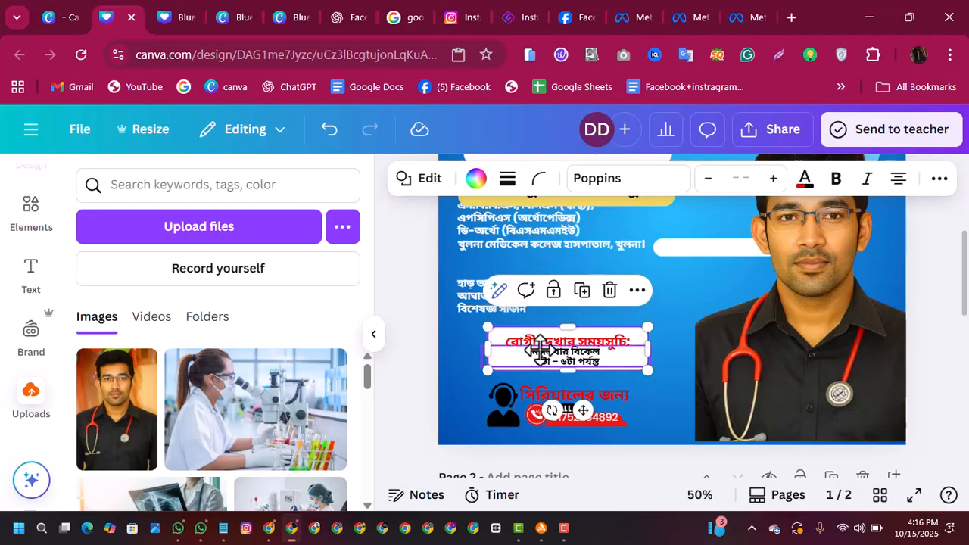
click(685, 308)
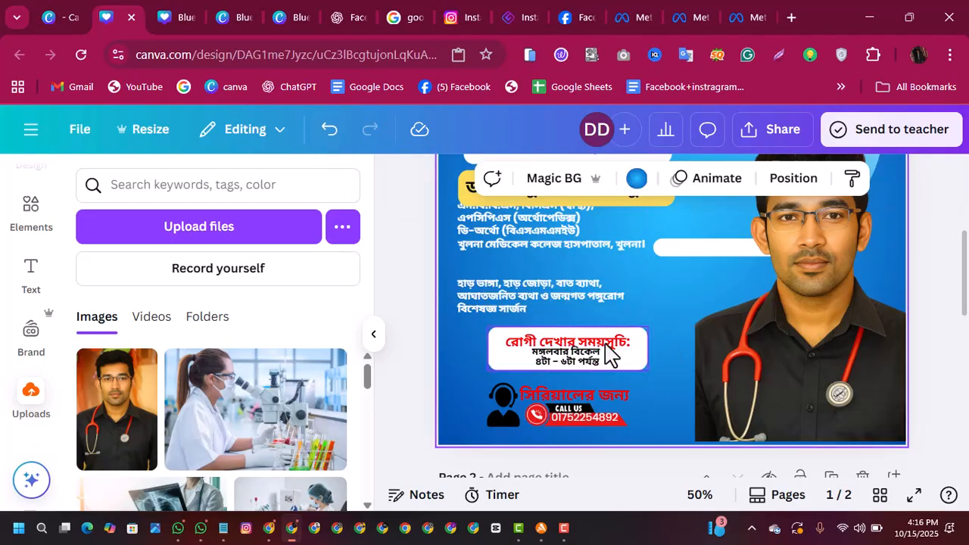
drag(605, 352, 546, 356)
click(582, 354)
key(Left)
key(Left)
key(Left)
key(Left)
key(Left)
key(Left)
key(Left)
key(Left)
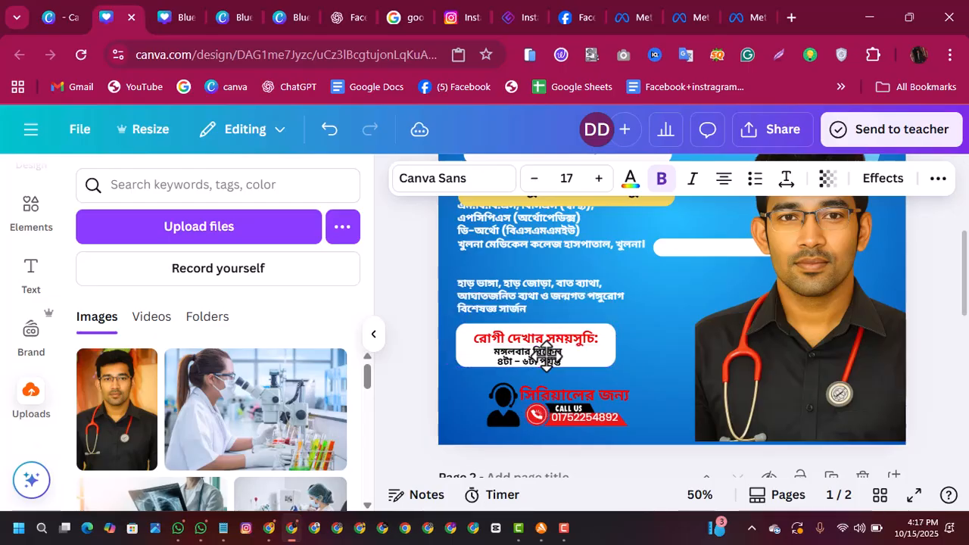
Step: Nudge the time text slightly up inside the white schedule panel
key(Right)
key(Up)
key(Up)
key(Up)
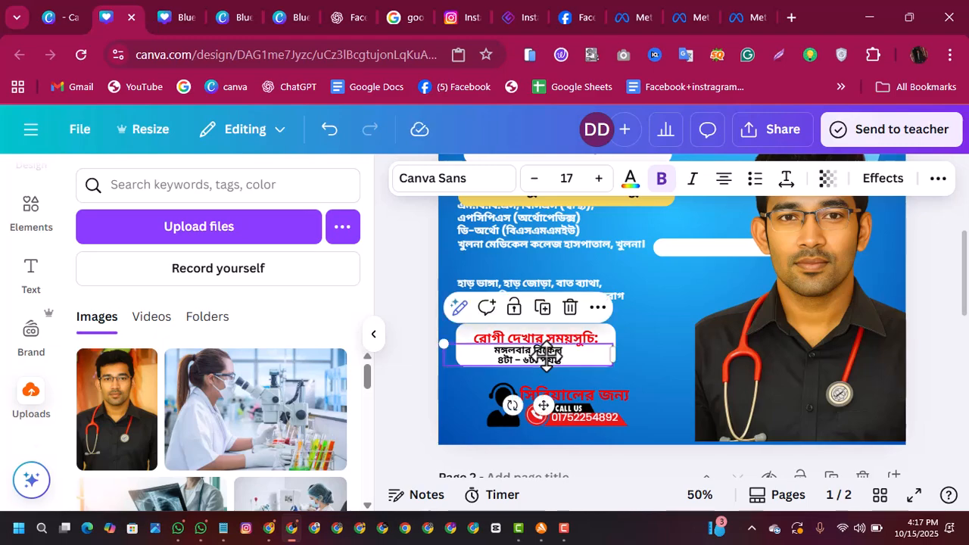
click(670, 332)
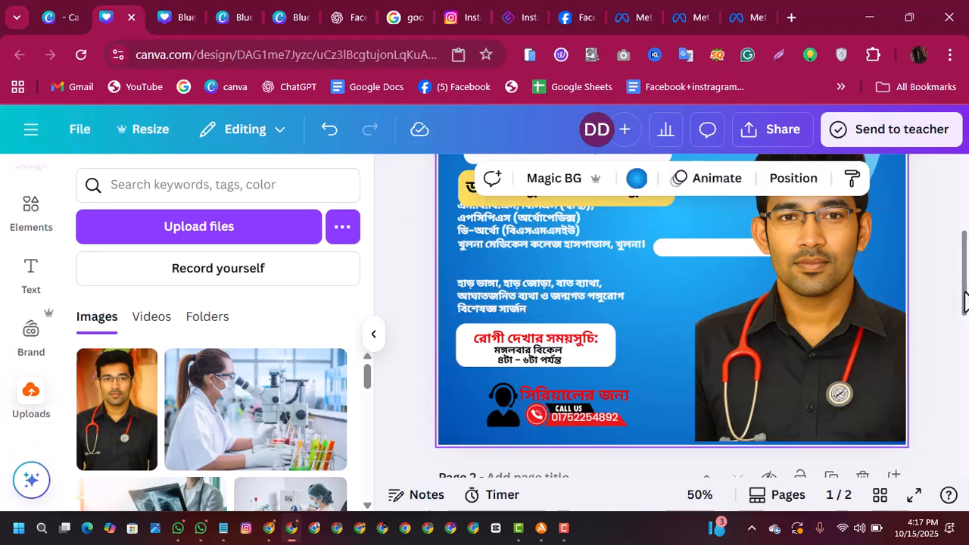
Step: Delete the blank white bar between the qualifications text and the doctor's photo
drag(965, 299, 965, 277)
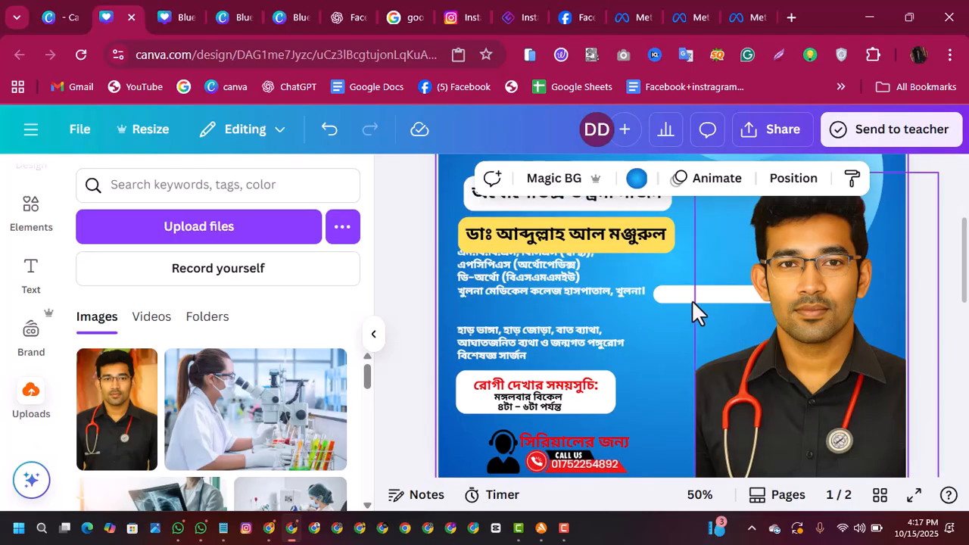
click(670, 300)
click(750, 250)
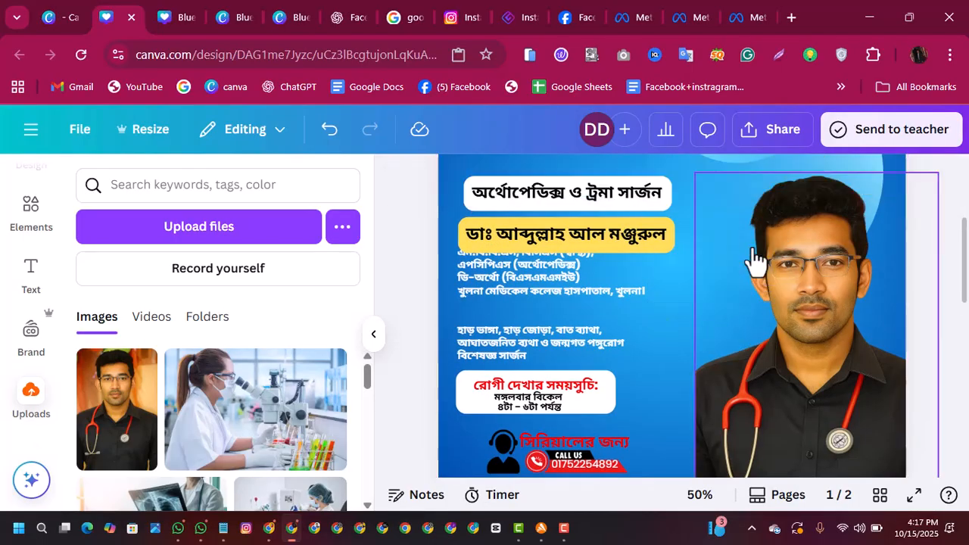
Step: Lower the qualifications block slightly and leave a single blank line between the hospital line and the specialities text
drag(590, 299, 591, 309)
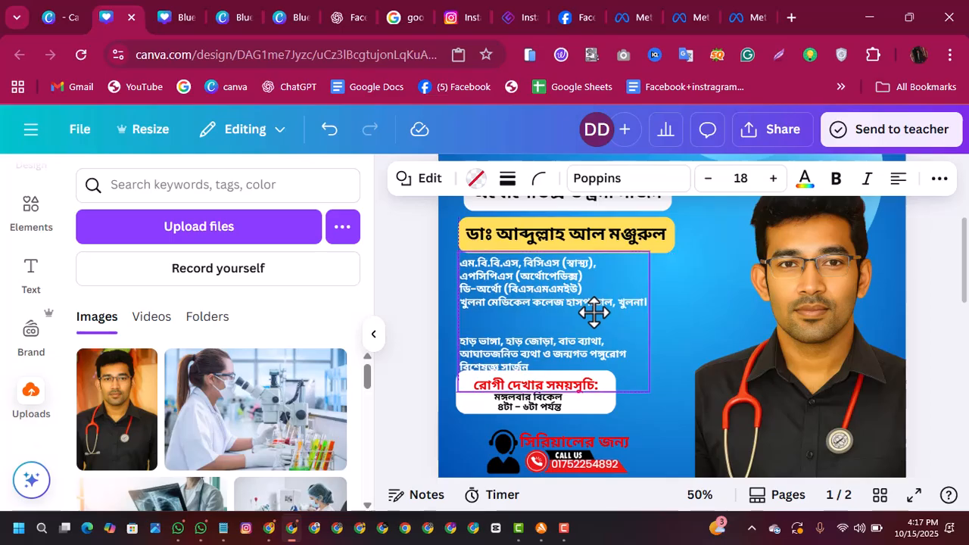
click(470, 339)
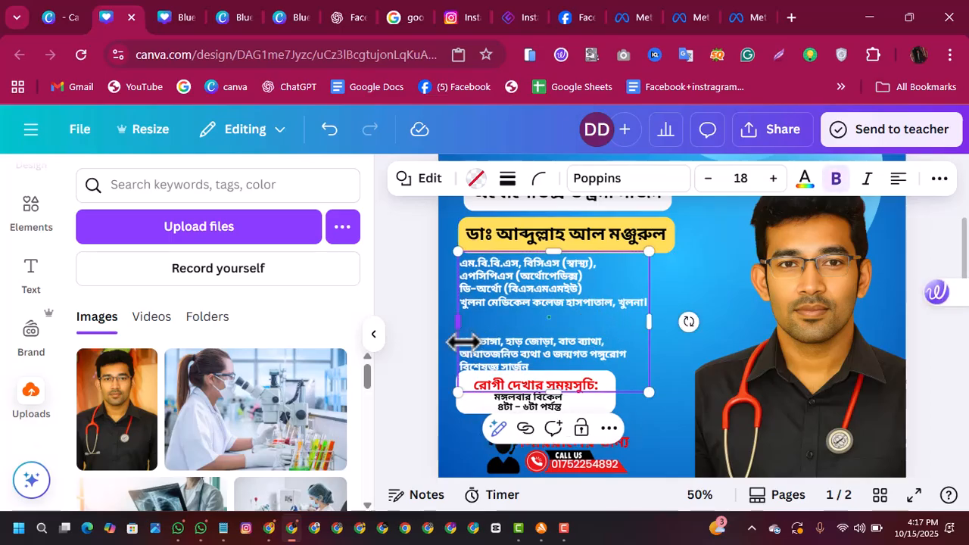
click(468, 342)
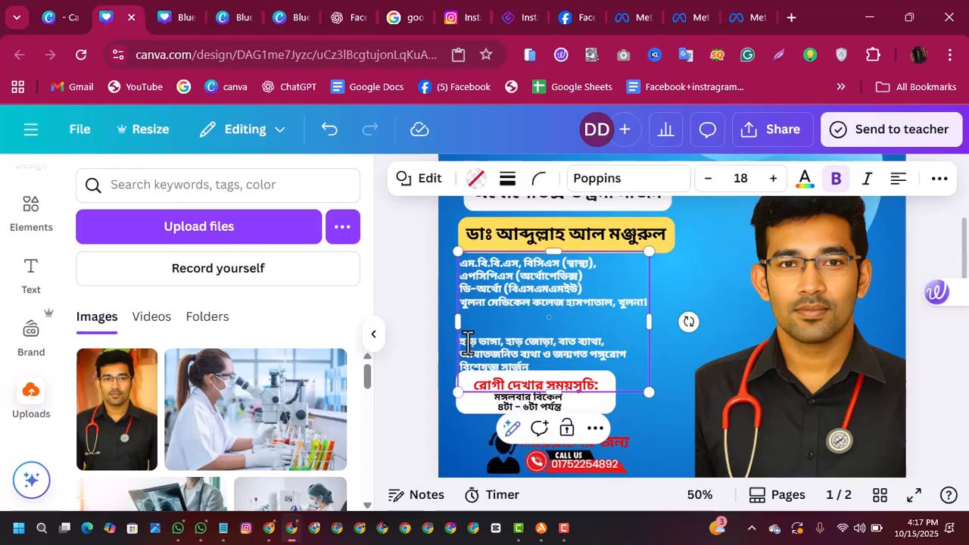
key(BackSpace)
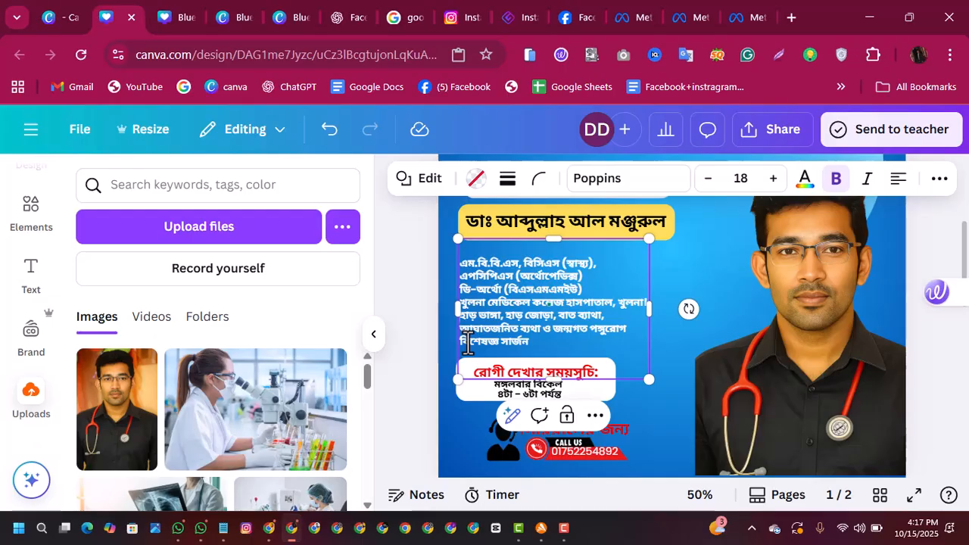
key(Return)
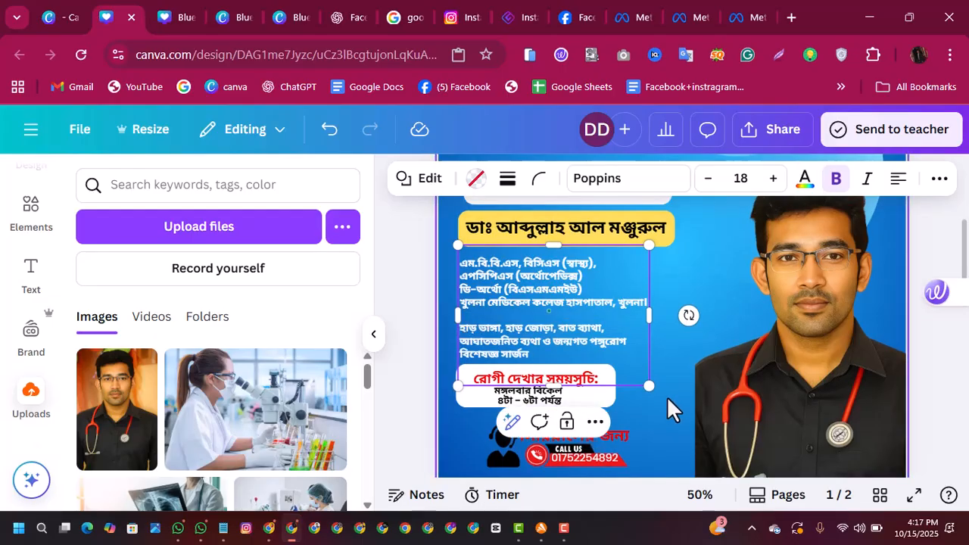
click(667, 408)
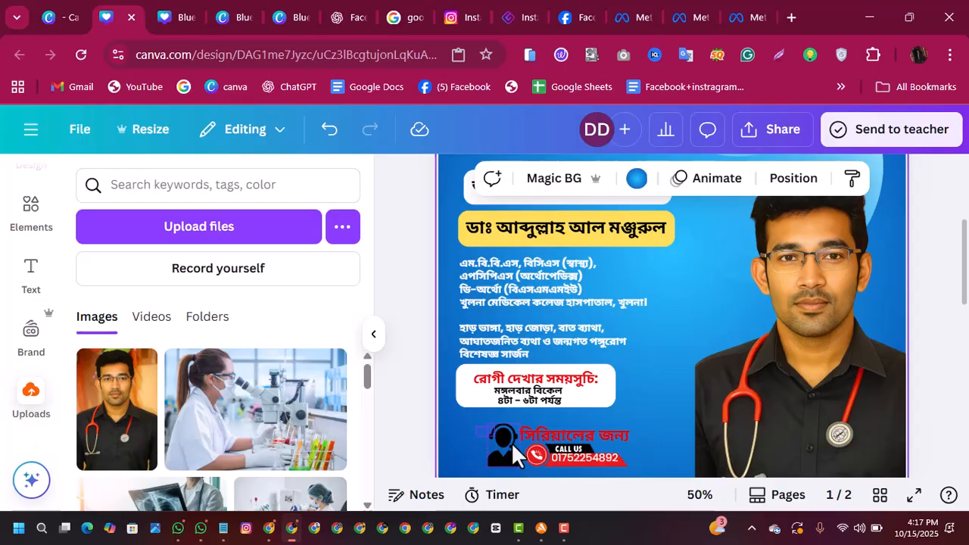
Step: Select the whole contact block with the headset icon and move it slightly down and left
drag(576, 464, 577, 465)
key(Down)
key(Down)
key(Down)
key(Down)
key(Down)
key(Down)
key(Down)
key(Down)
key(Down)
key(Down)
key(Down)
key(Down)
key(Down)
key(Down)
key(Down)
key(Down)
key(Down)
key(Down)
key(Down)
key(Down)
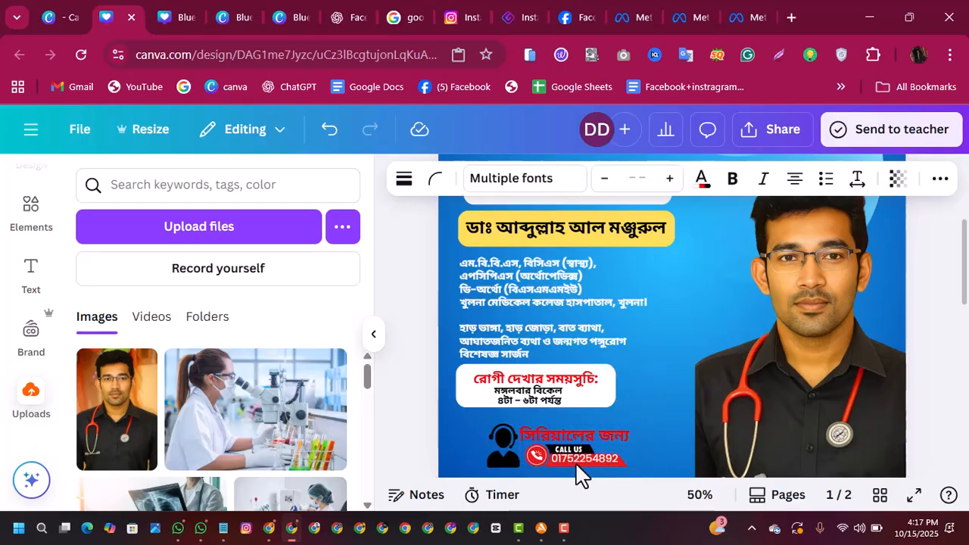
key(Left)
key(Left)
key(Left)
key(Left)
key(Left)
key(Left)
key(Left)
key(Left)
key(Left)
key(Left)
key(Left)
key(Left)
key(Left)
key(Left)
key(Left)
key(Left)
key(Left)
key(Left)
key(Left)
key(Left)
key(Left)
key(Left)
key(Left)
key(Left)
key(Left)
key(Left)
key(Left)
key(Left)
key(Left)
key(Left)
key(Left)
key(Left)
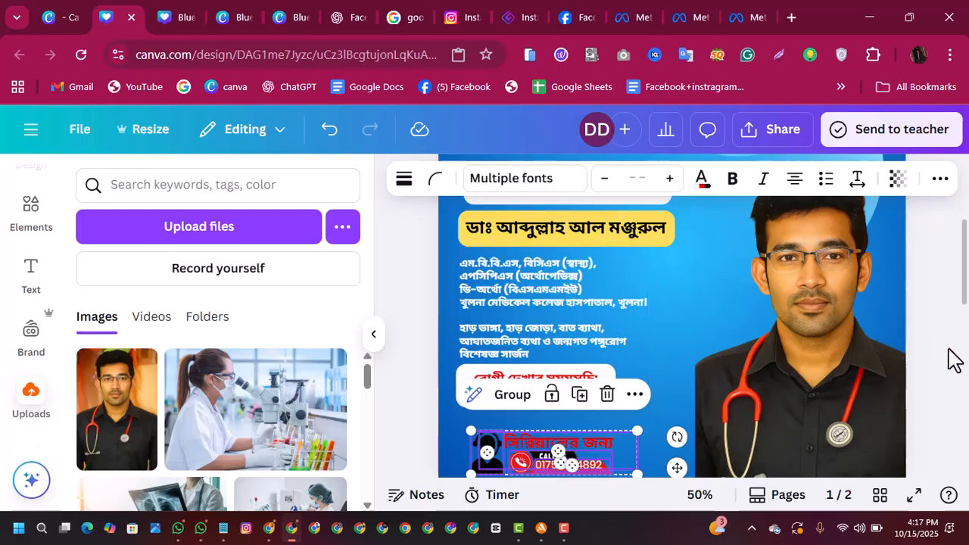
Step: Shift the specialty heading, doctor's name, qualifications and schedule panel together to the right, closer to the doctor's photo
drag(960, 288, 957, 274)
drag(459, 247, 501, 495)
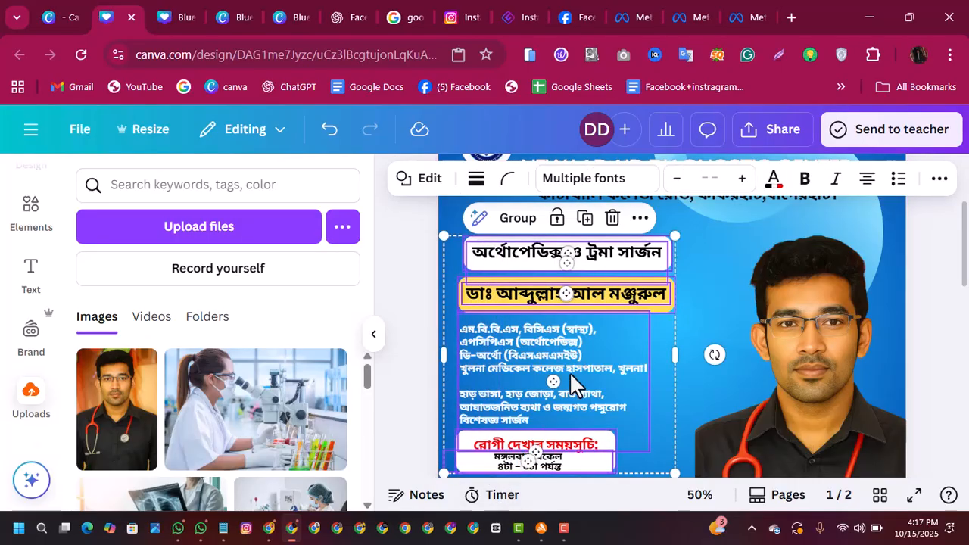
key(Right)
key(Right)
key(Right)
key(Right)
key(Right)
key(Right)
key(Right)
key(Right)
key(Right)
key(Right)
key(Right)
key(Right)
key(Right)
key(Right)
key(Right)
key(Right)
key(Right)
key(Right)
key(Right)
key(Right)
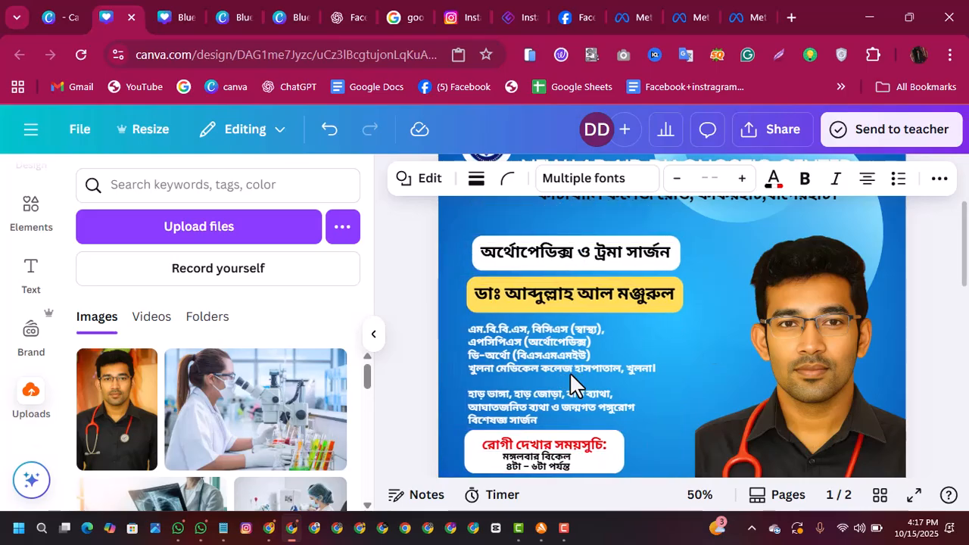
key(Right)
key(Right)
key(Right)
key(Right)
key(Right)
key(Right)
key(Right)
key(Right)
key(Right)
key(Right)
key(Right)
key(Right)
key(Right)
key(Right)
key(Right)
key(Right)
key(Right)
key(Right)
key(Right)
key(Right)
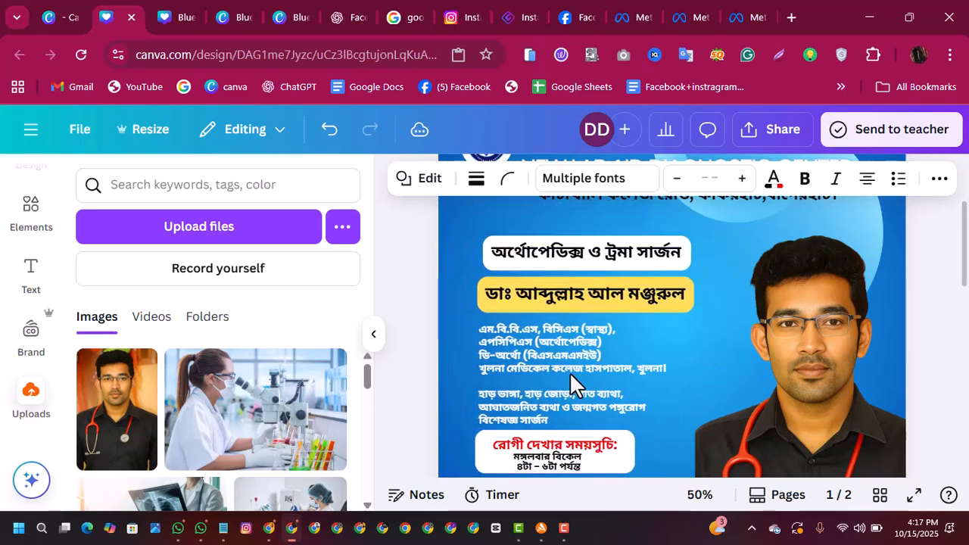
key(Right)
key(Right)
key(Right)
key(Right)
key(Right)
key(Right)
key(Right)
key(Right)
key(Right)
key(Right)
key(Right)
key(Right)
key(Right)
key(Right)
key(Right)
key(Right)
key(Right)
key(Right)
key(Right)
key(Right)
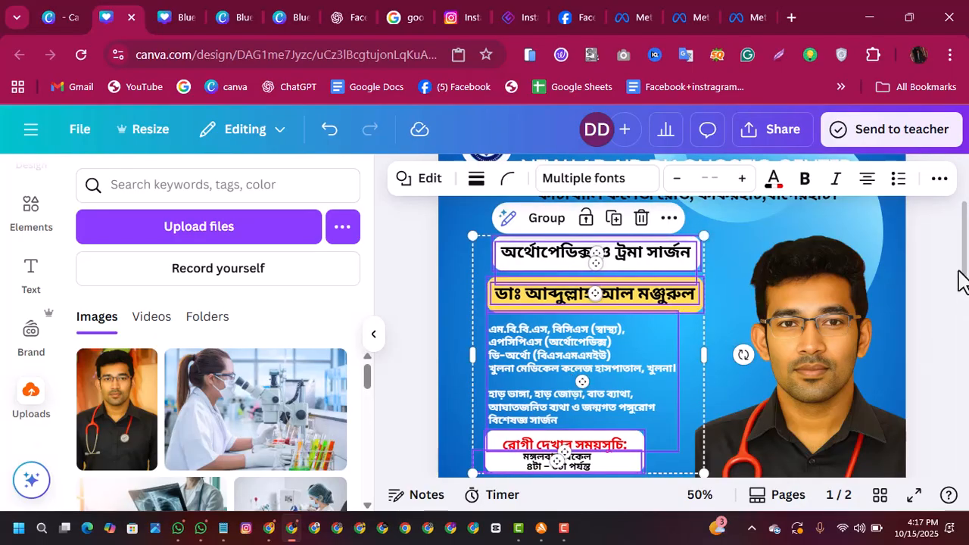
Step: Shift the headset icon, serial heading and call banner slightly right, beneath the schedule panel
click(959, 294)
drag(968, 270, 967, 297)
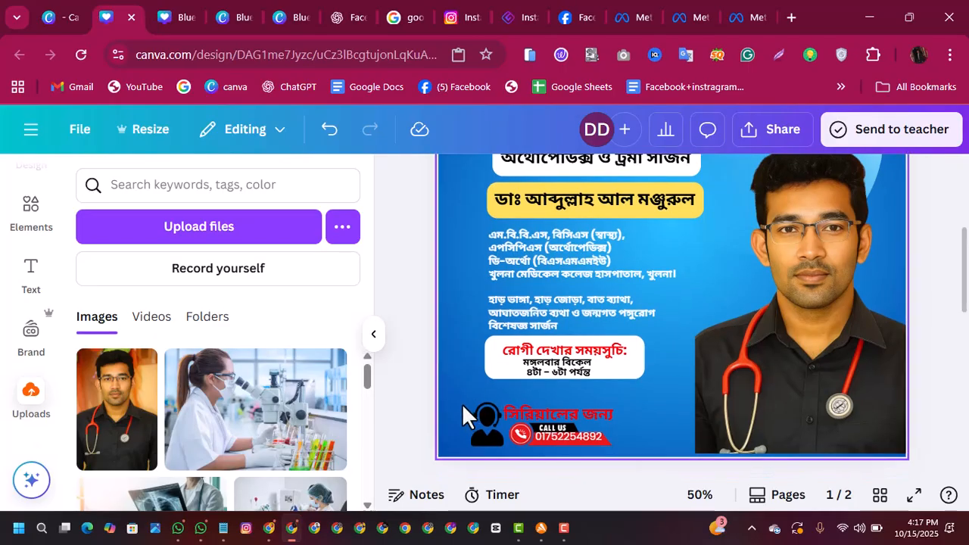
drag(462, 401, 529, 430)
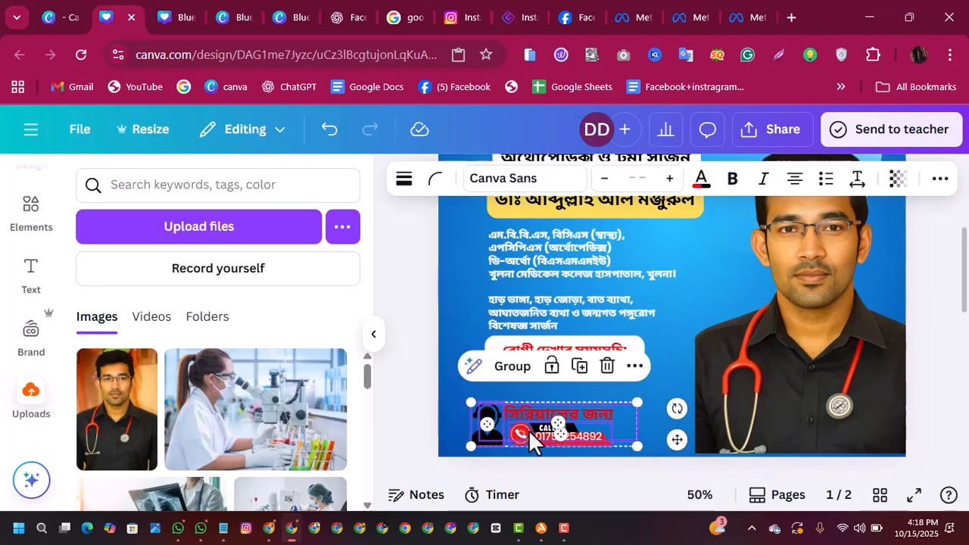
key(Right)
key(Right)
key(Right)
key(Right)
key(Right)
key(Right)
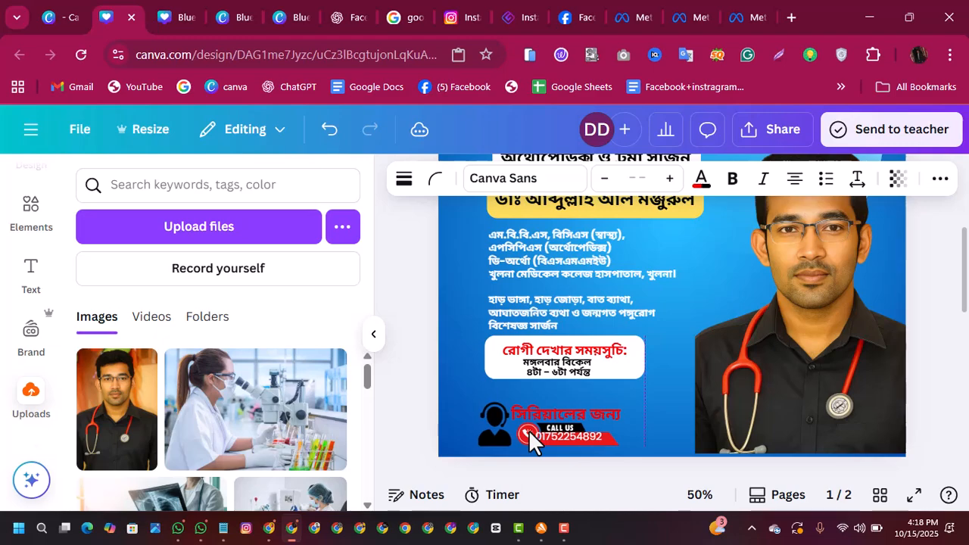
key(Right)
key(Right)
key(Right)
key(Left)
key(Left)
key(Left)
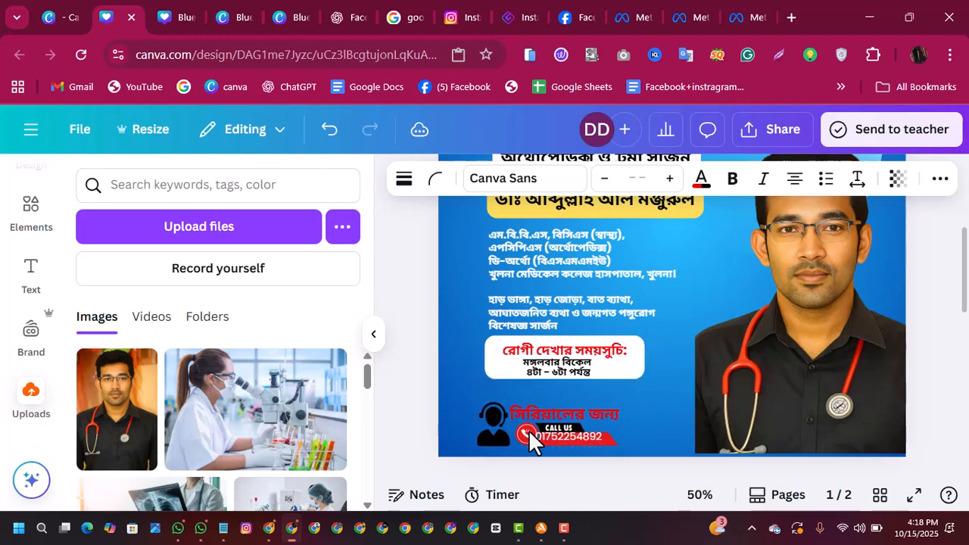
Step: Nudge the headset icon, serial heading and call banner up, closer to the schedule panel
key(Escape)
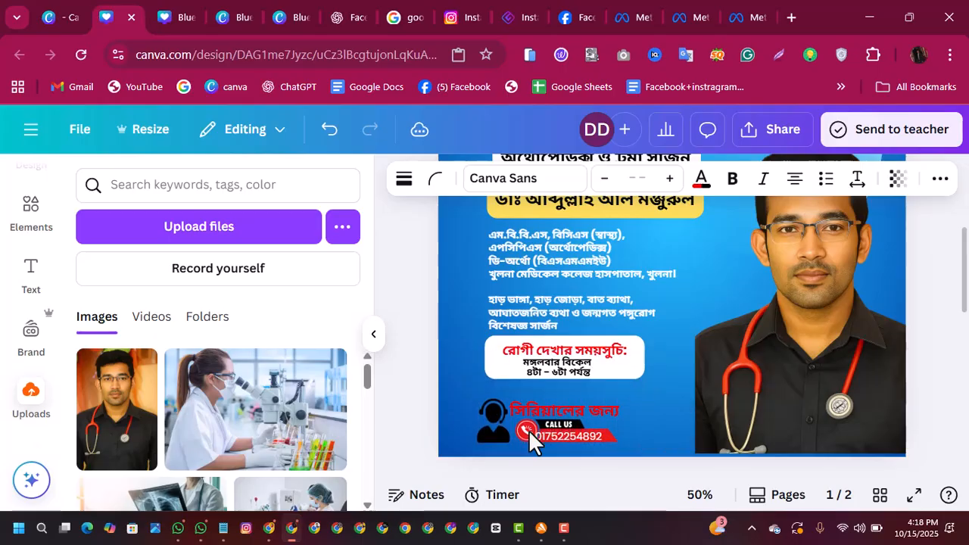
key(Up)
key(Up)
key(Up)
key(Up)
key(Up)
key(Up)
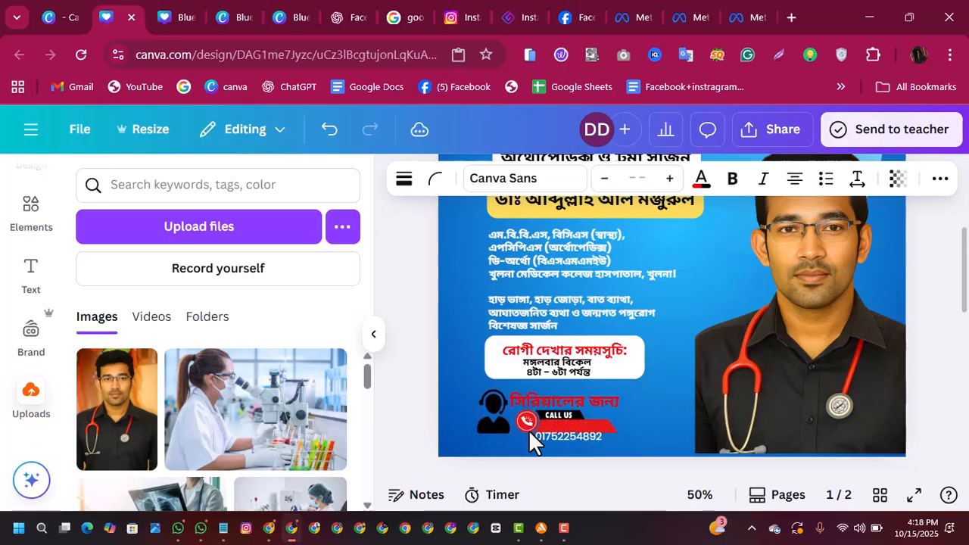
Step: Move the phone number text up onto the red part of the call banner and align it horizontally
drag(547, 440, 551, 429)
key(Left)
key(Left)
key(Left)
key(Left)
key(Left)
key(Left)
key(Left)
key(Left)
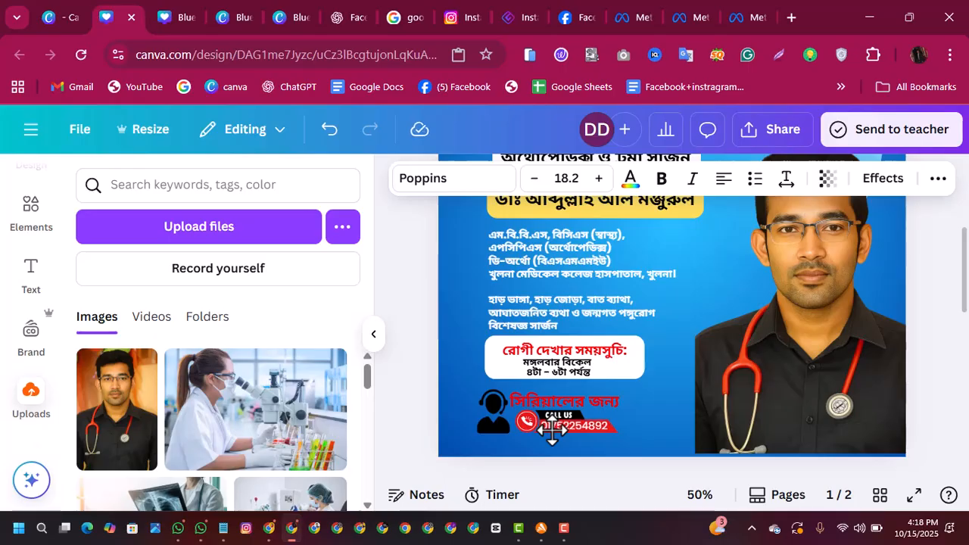
click(955, 370)
drag(962, 314, 955, 261)
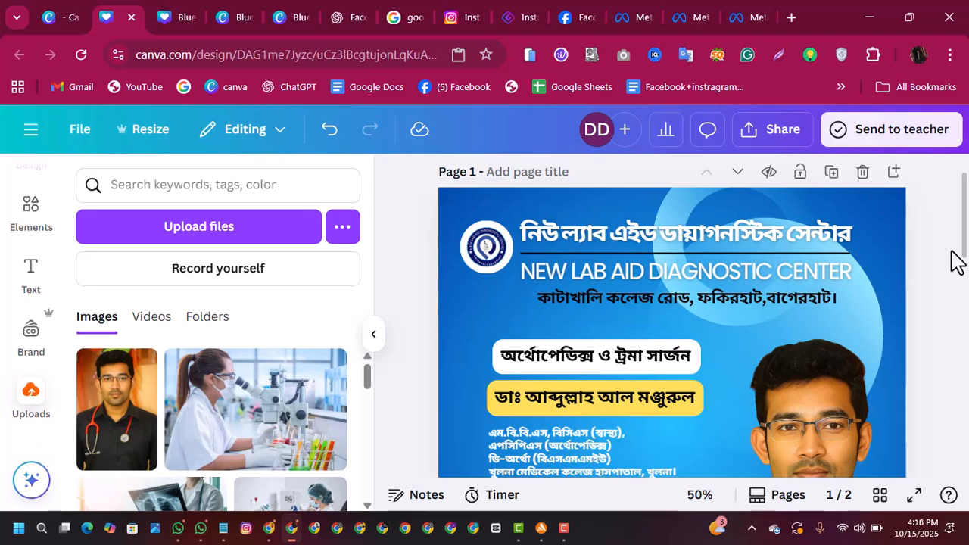
Step: Nudge the round logo slightly right, closer to the diagnostic center's name at the head of the post
mouse_move(963, 231)
mouse_down()
mouse_move(962, 291)
mouse_move(958, 232)
mouse_move(957, 242)
mouse_up()
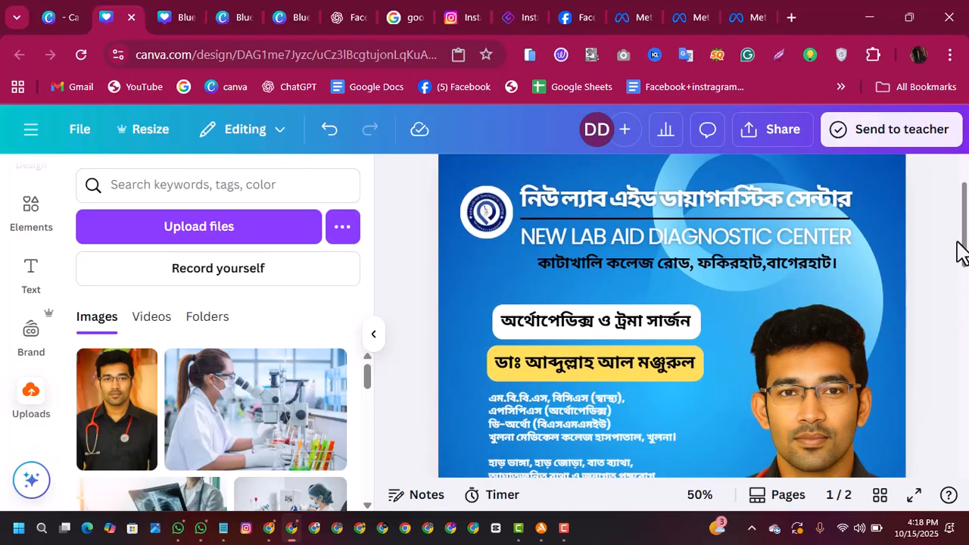
click(493, 213)
click(490, 214)
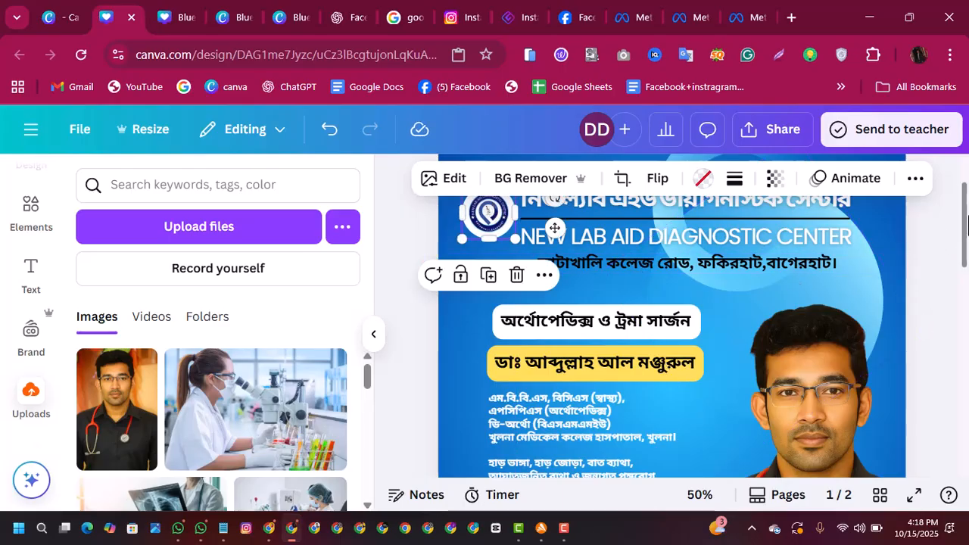
mouse_move(961, 219)
mouse_down()
mouse_move(961, 269)
mouse_move(956, 216)
mouse_up()
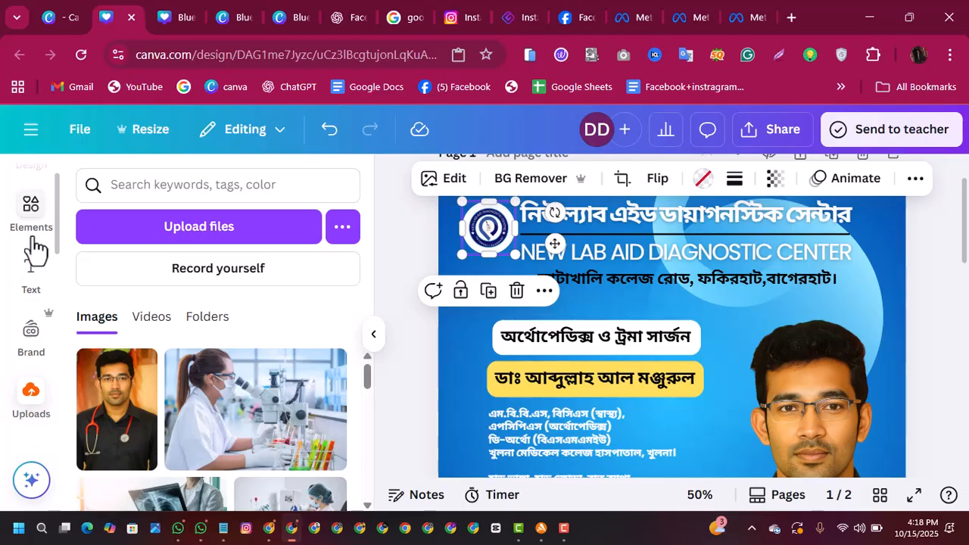
Step: Find the basic shapes among the elements and add a rectangle to page 1
click(31, 212)
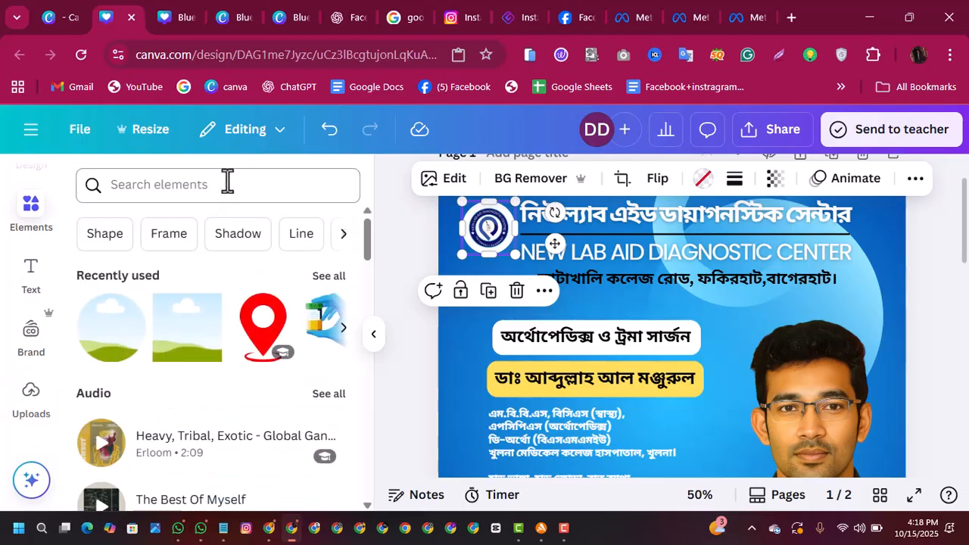
click(227, 184)
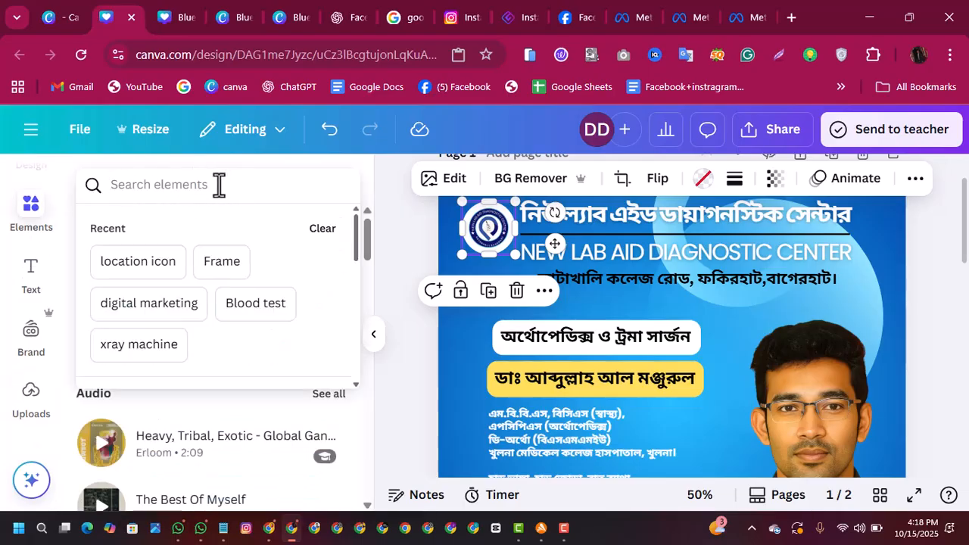
click(218, 184)
click(105, 234)
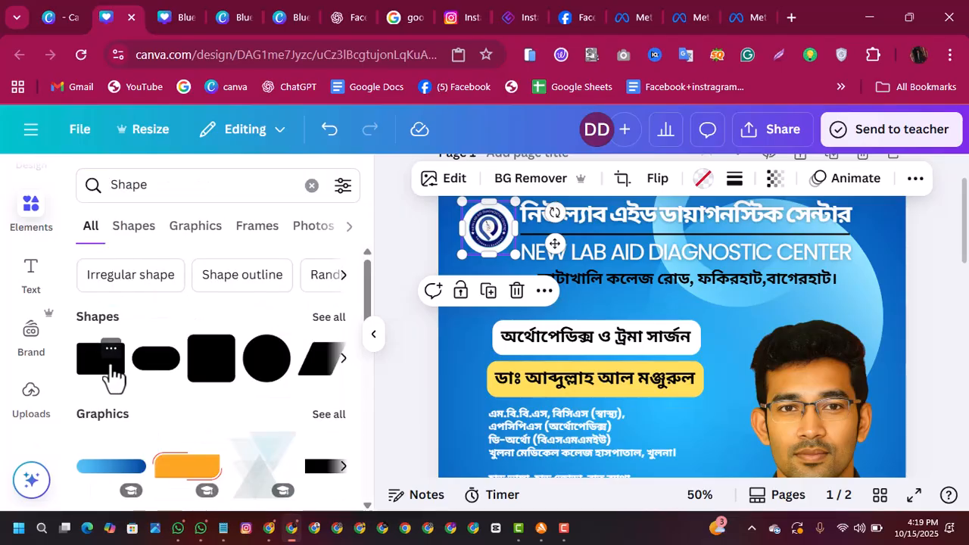
click(112, 371)
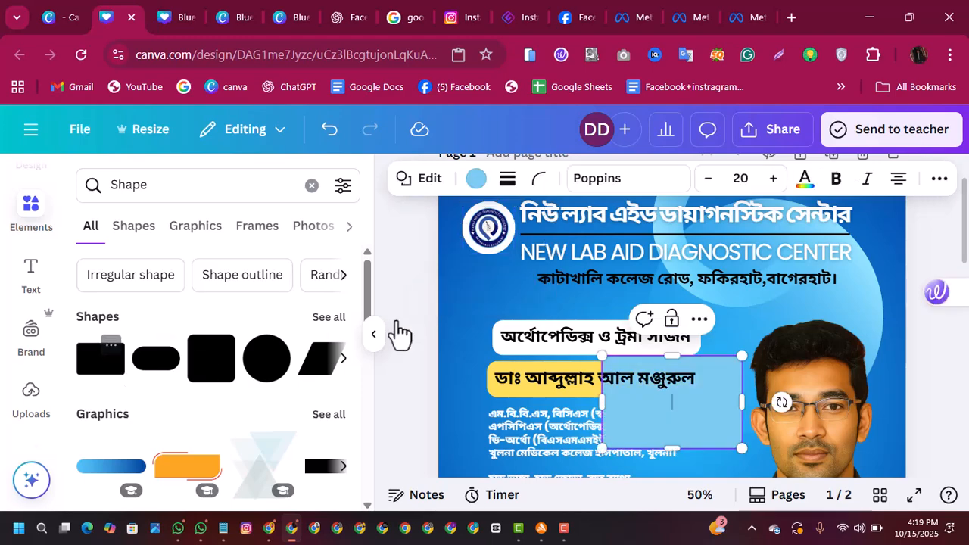
Step: Place the rectangle behind the address line and resize it into a bar about 751 wide and 67 high spanning the text
drag(676, 430, 580, 318)
drag(595, 252, 594, 263)
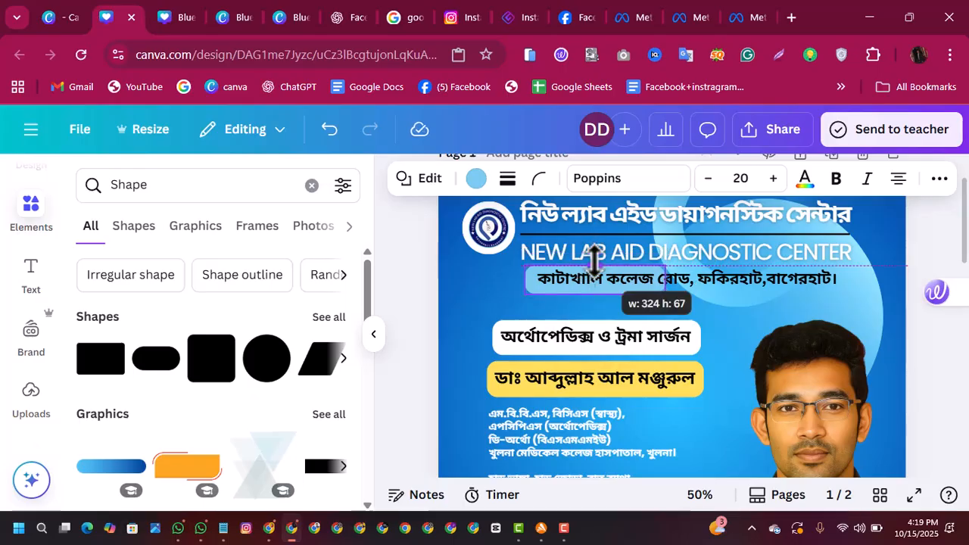
drag(664, 270, 849, 259)
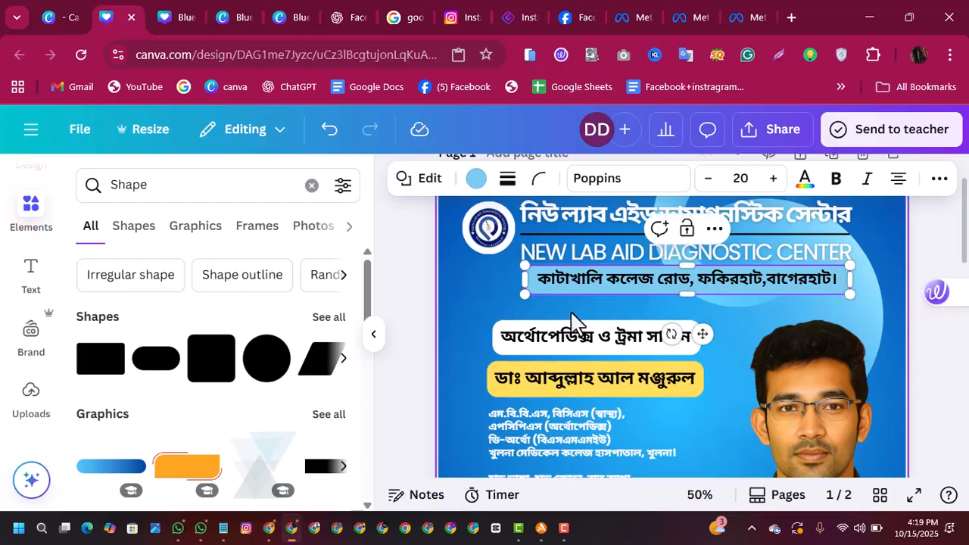
Step: Try to recolour the address bar by setting its text colour to yellow #ffde59, then vivid red #ff0000
click(805, 182)
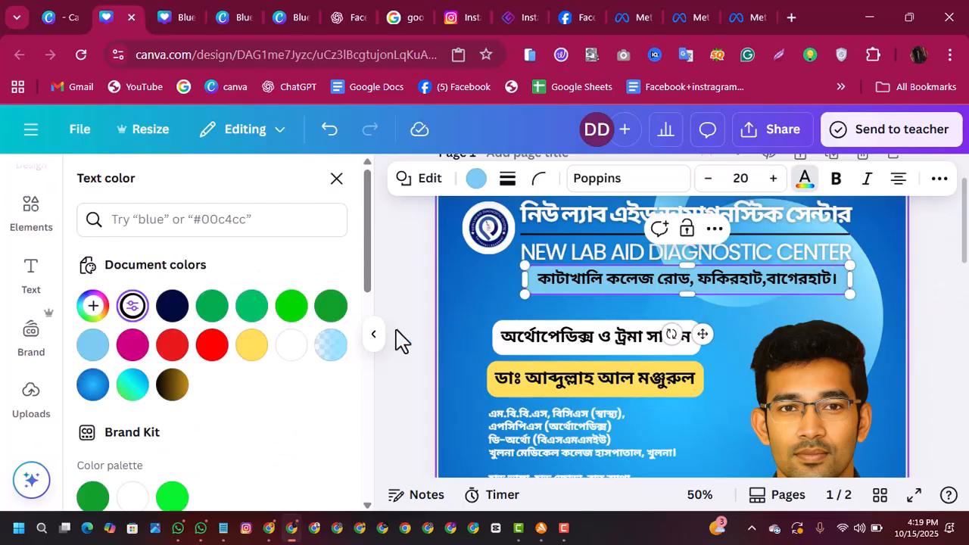
click(254, 350)
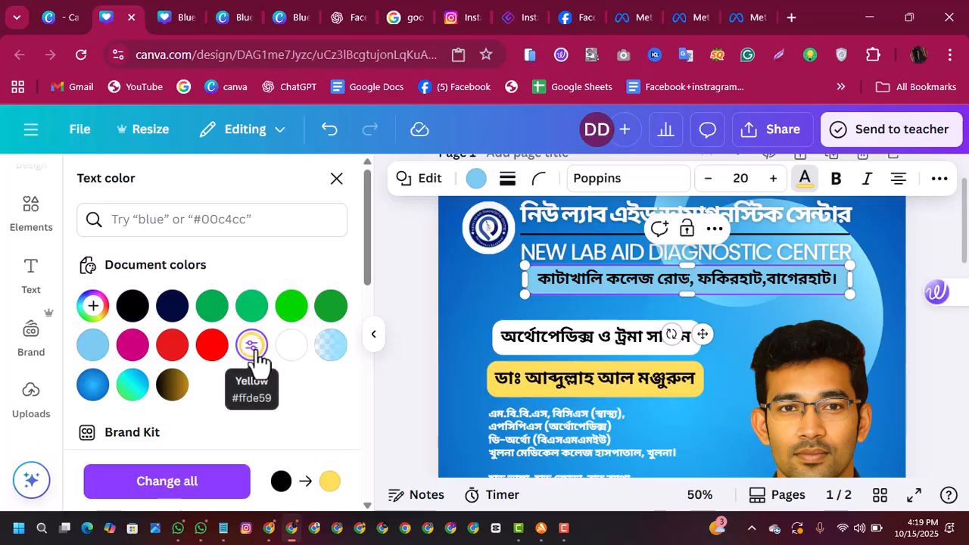
click(252, 346)
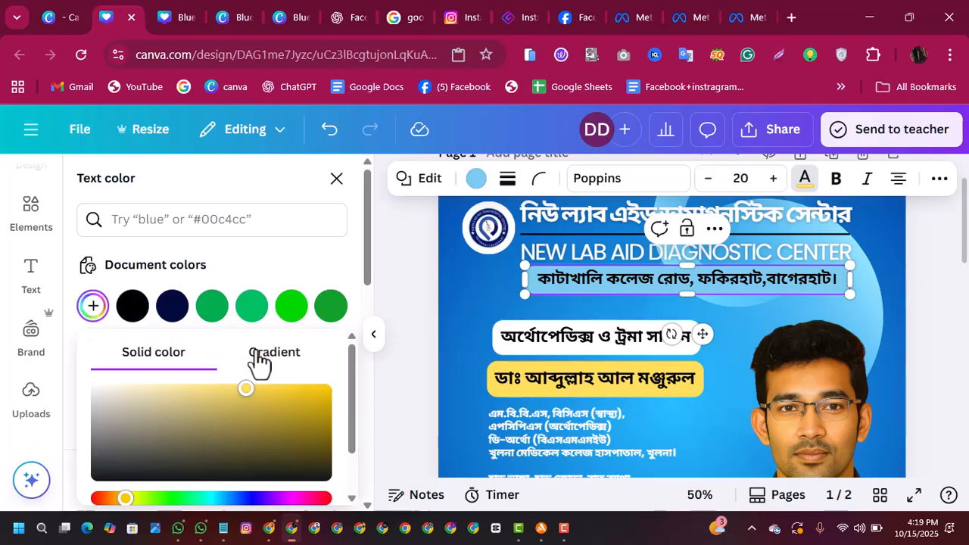
click(533, 283)
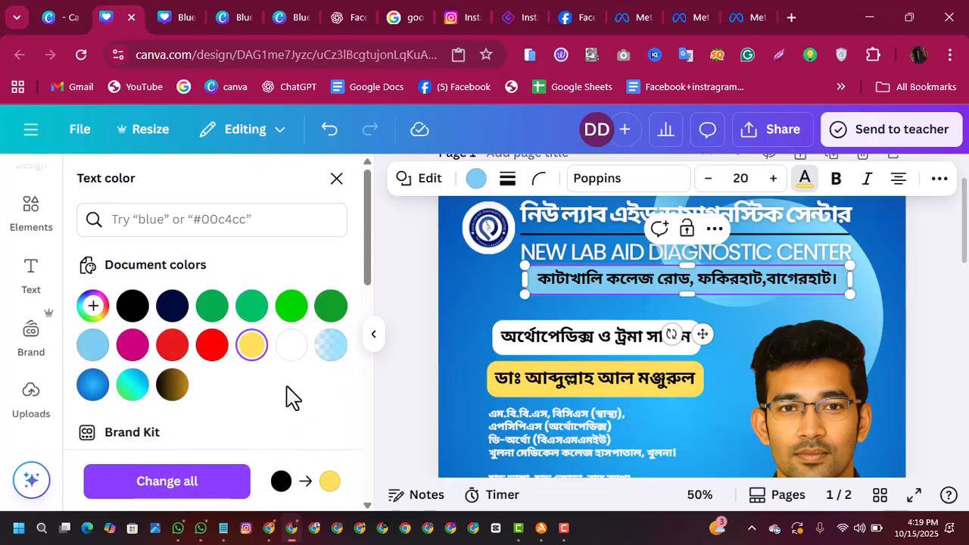
click(212, 346)
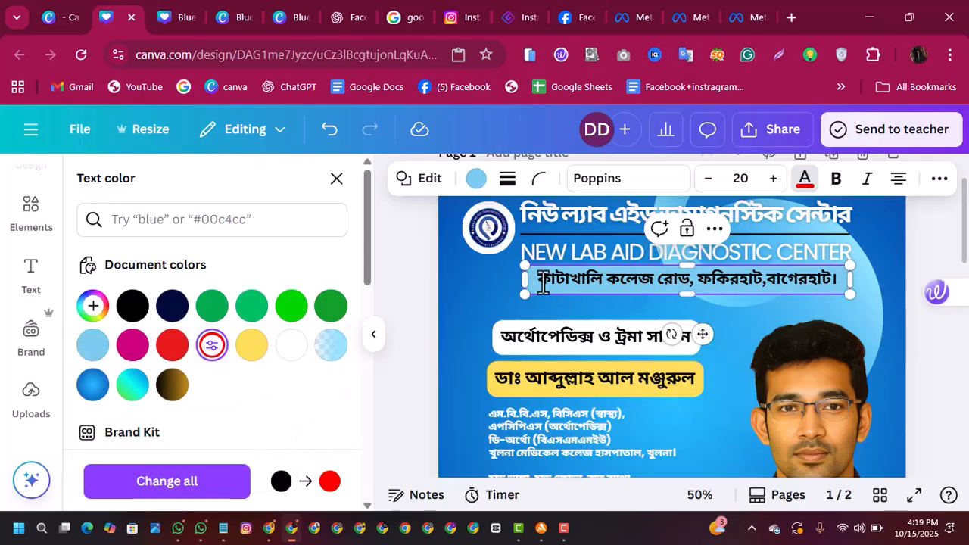
click(475, 299)
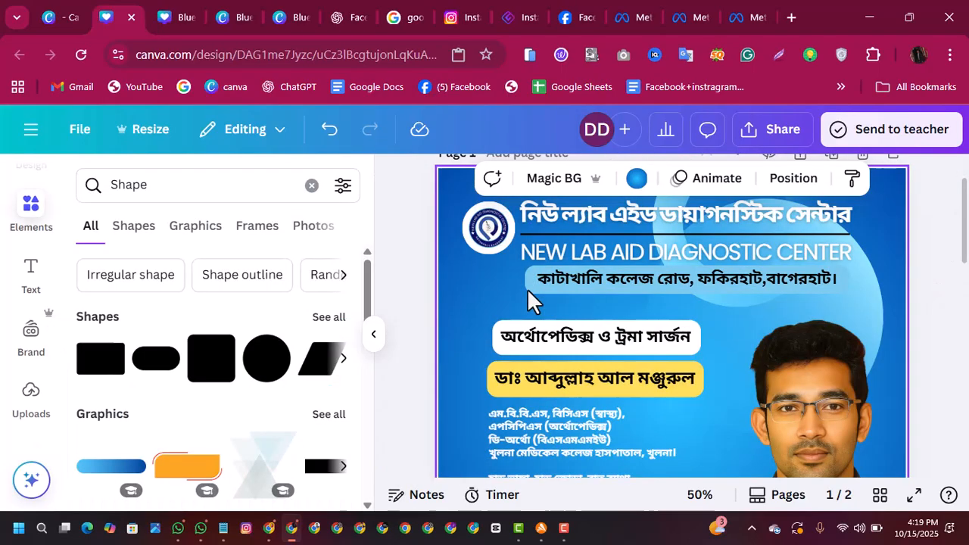
Step: Try vivid red and the black-gold gradient as the address bar's fill, and settle on yellow #ffde59
click(560, 281)
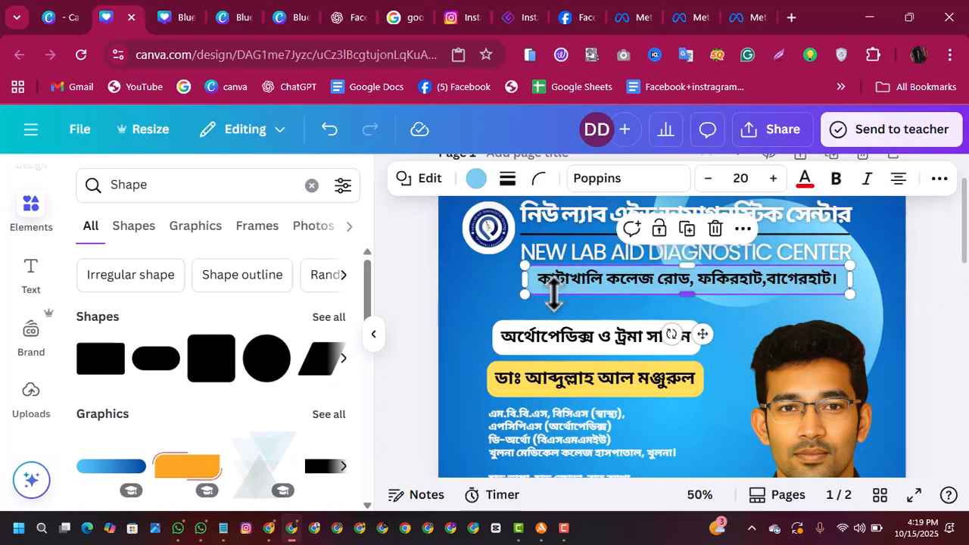
click(476, 185)
click(253, 347)
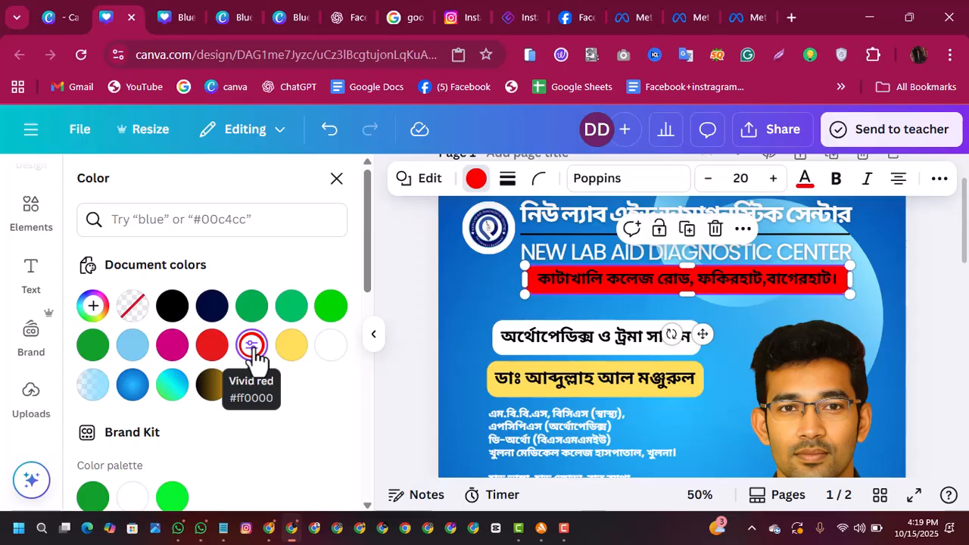
click(301, 352)
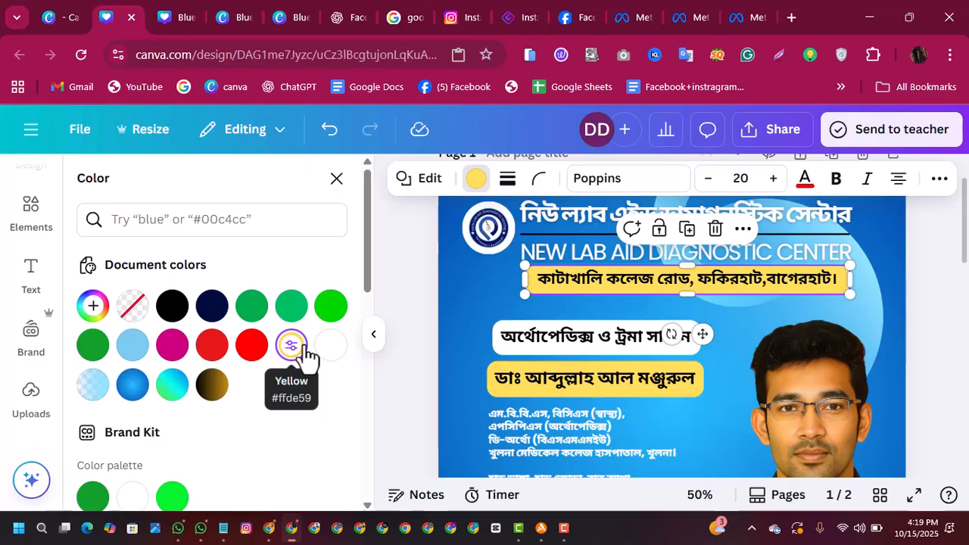
click(219, 392)
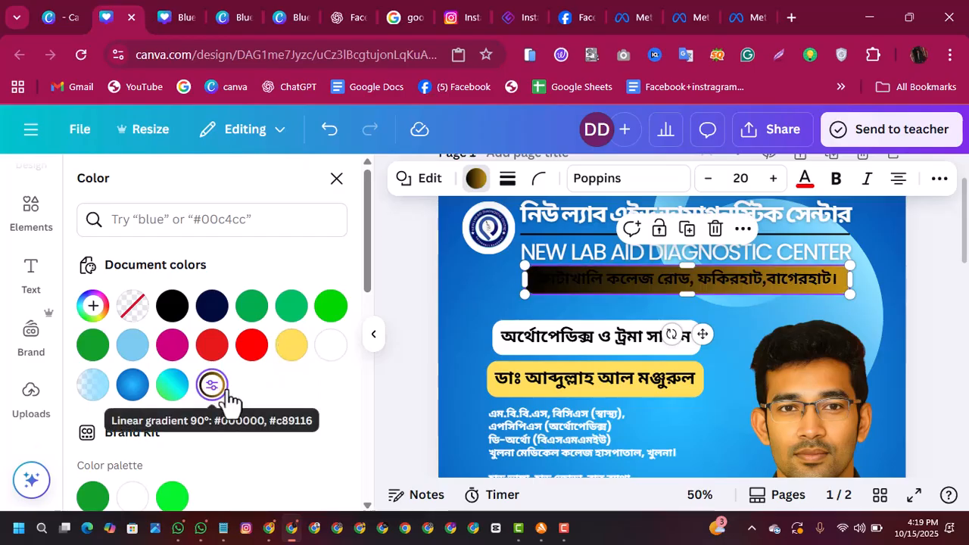
click(289, 345)
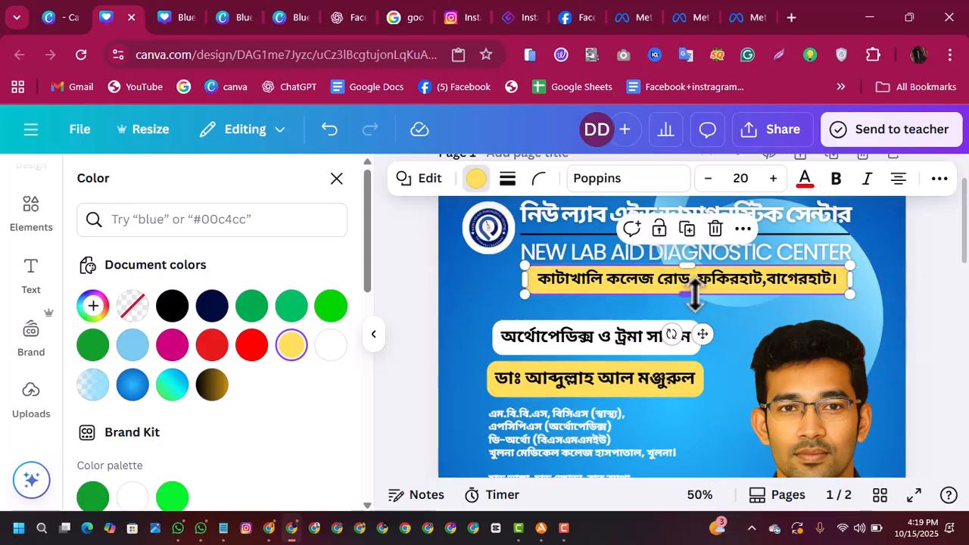
Step: Slim the yellow address bar to a height of about 48 so it fits closely around the text
drag(690, 299, 690, 269)
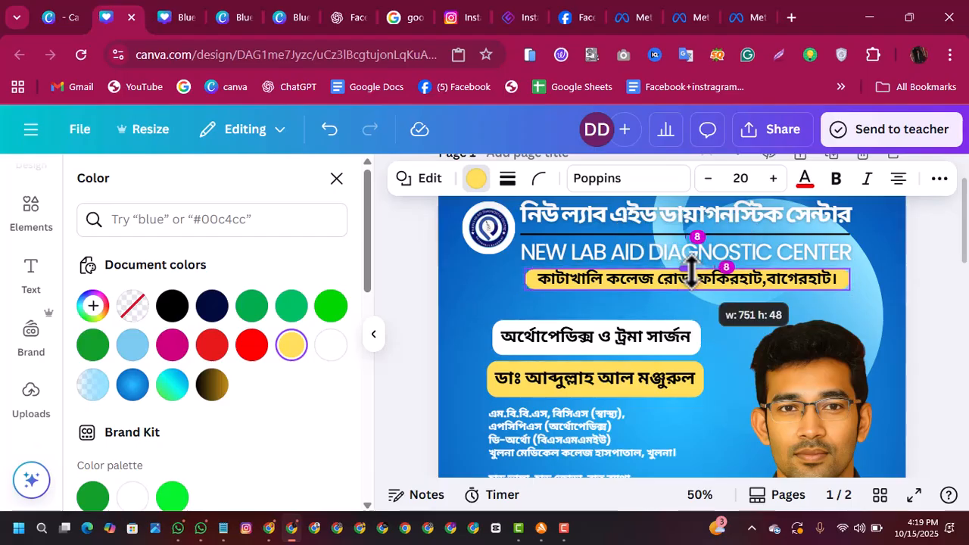
drag(690, 269, 691, 271)
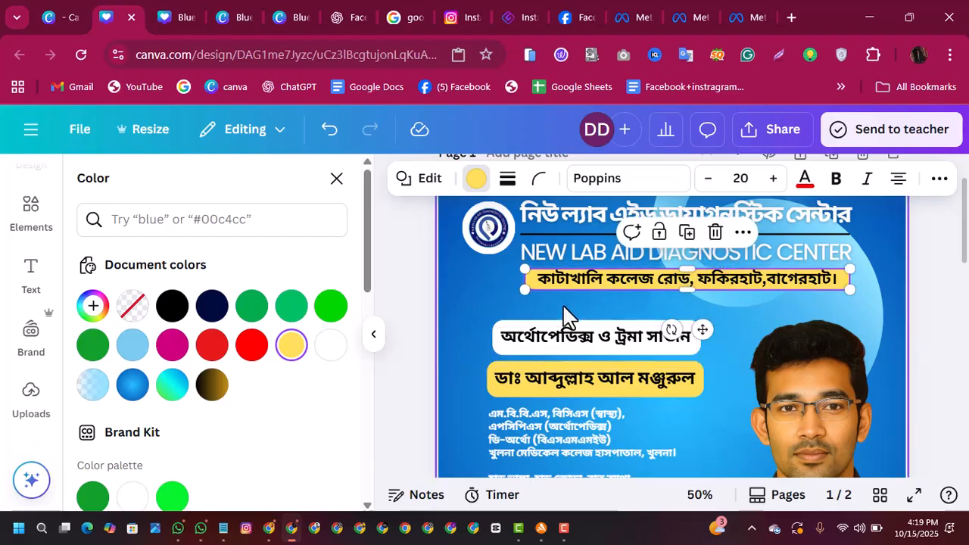
click(471, 303)
Step: Nudge the address text slightly up to centre it vertically on the yellow bar
click(589, 280)
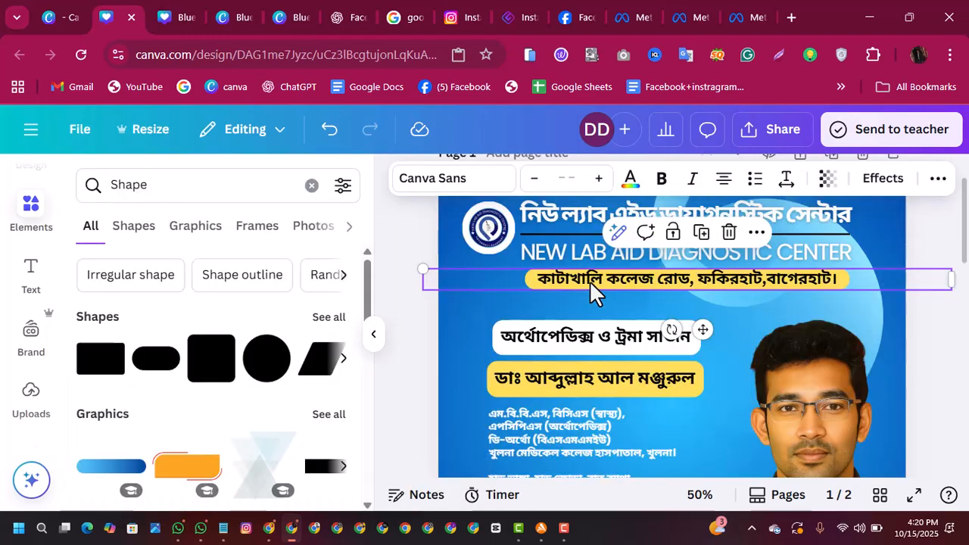
key(Up)
key(Up)
key(Up)
click(461, 345)
Step: Try nudging the doctor's photo slightly up, and return it flush with the post's lower edge
drag(964, 225, 964, 285)
click(823, 306)
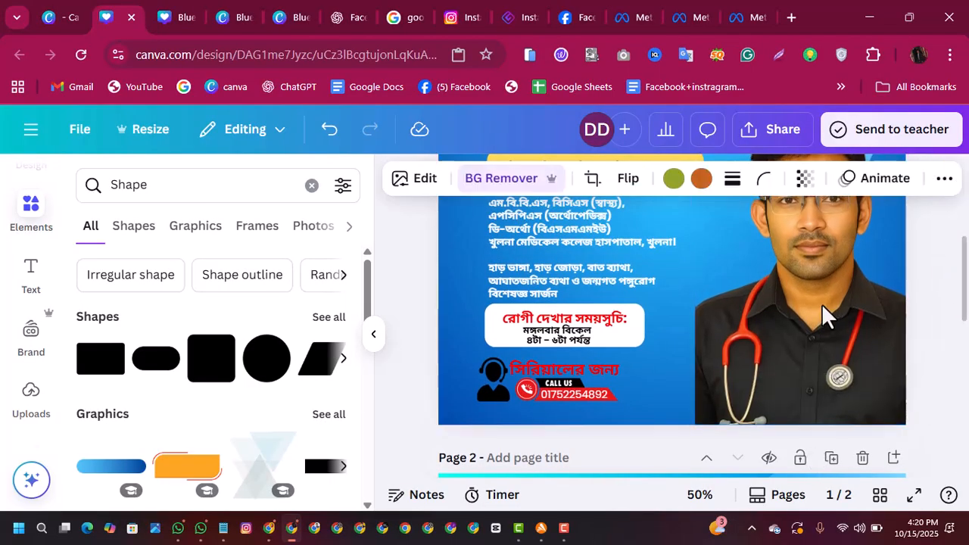
key(Up)
key(Up)
key(Up)
key(Up)
key(Up)
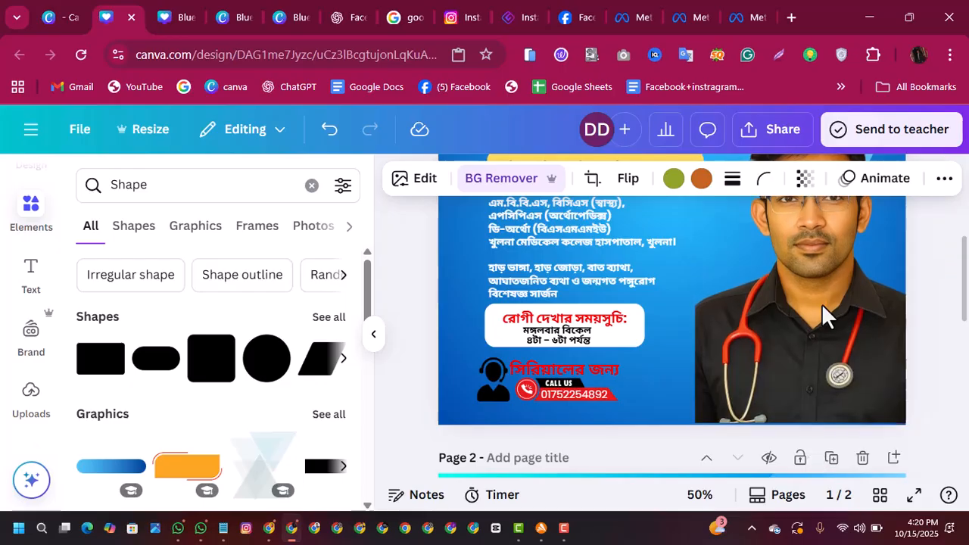
key(Down)
key(Down)
key(Down)
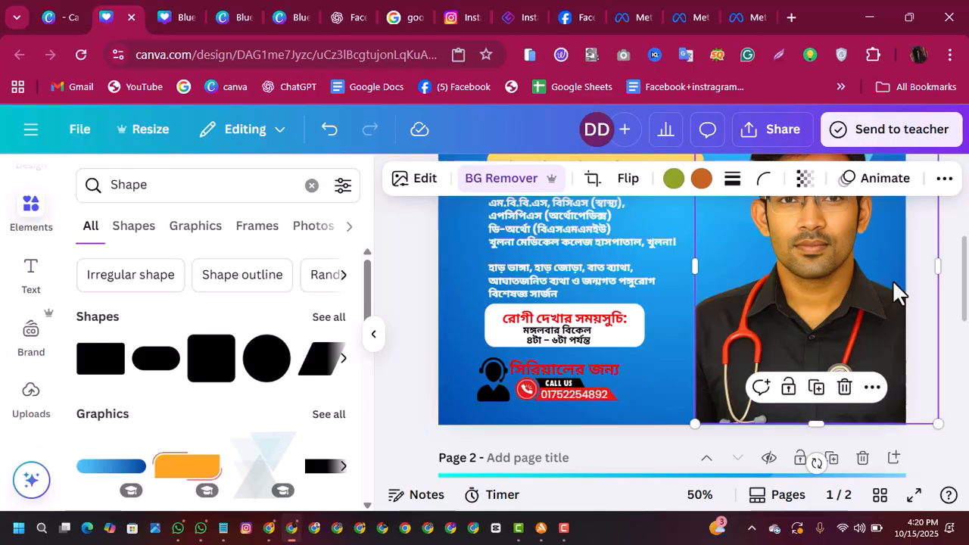
Step: Set up the design's download as a JPG at size 3 (3,240 × 3,240 px)
mouse_move(964, 284)
mouse_down()
mouse_move(958, 220)
mouse_move(962, 286)
mouse_move(960, 271)
mouse_up()
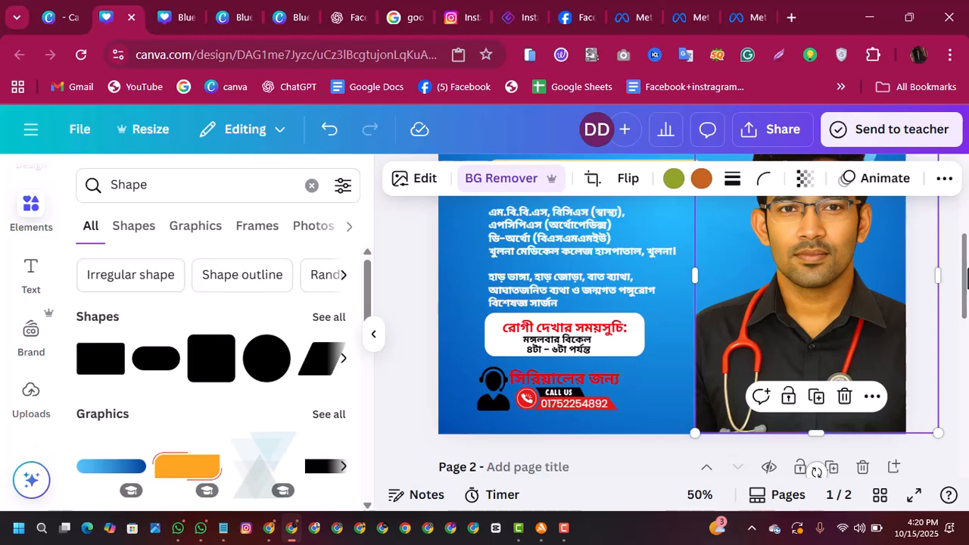
drag(962, 280, 945, 189)
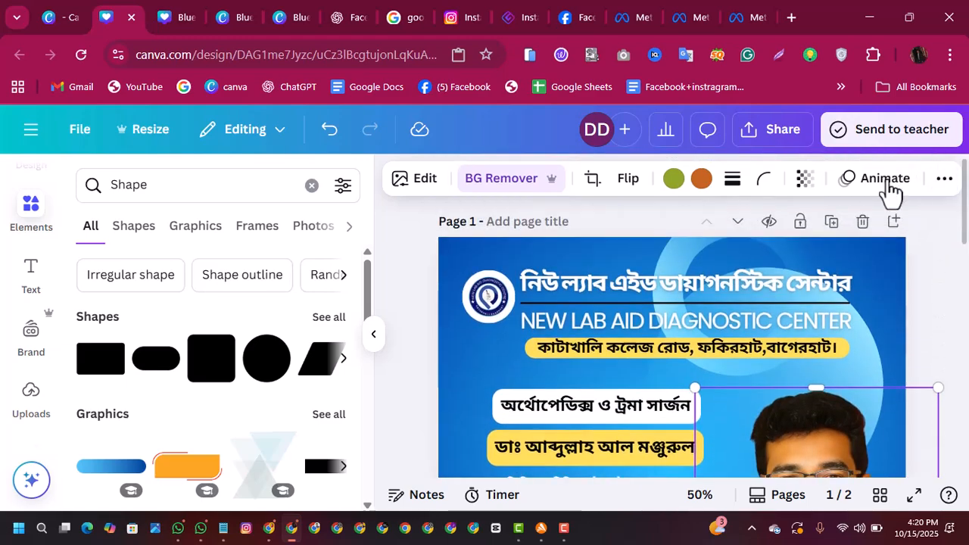
click(777, 145)
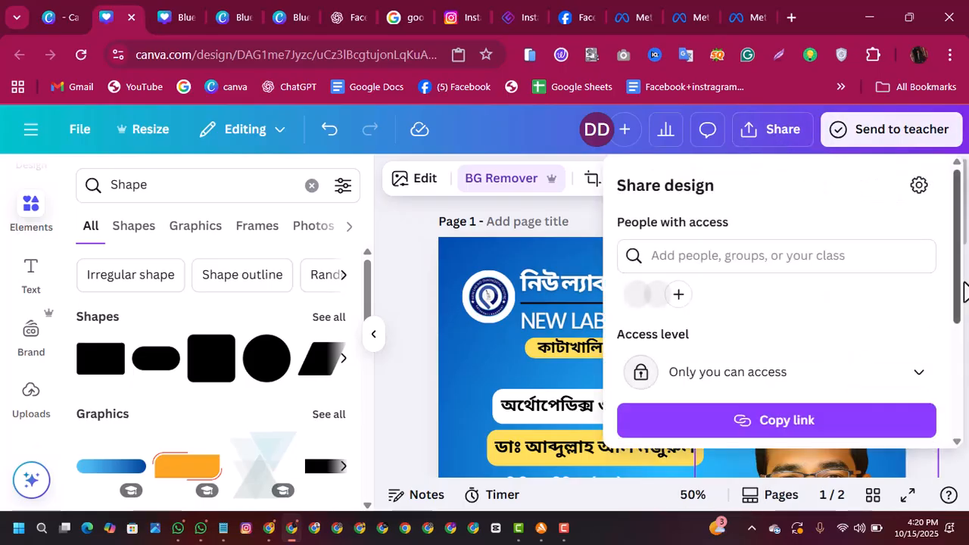
scroll(956, 276, down, 3)
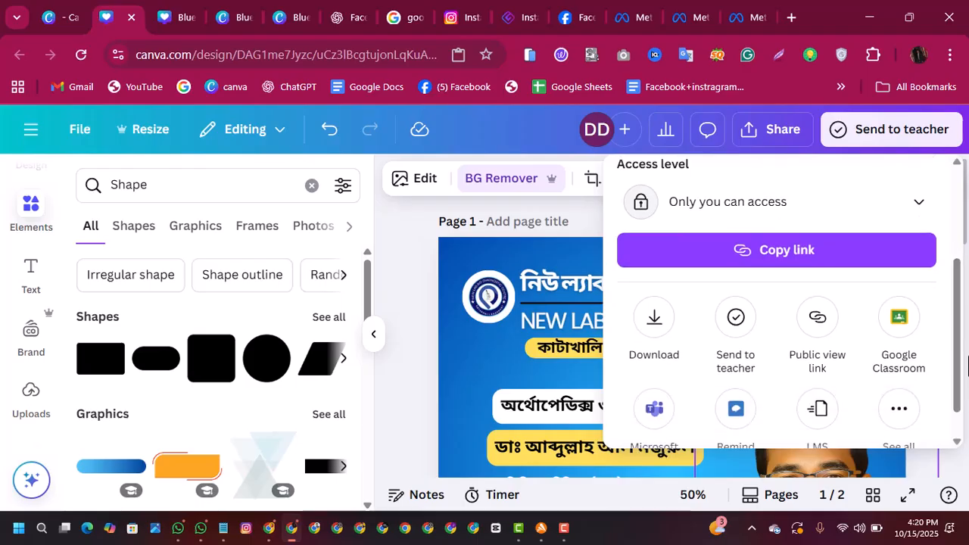
click(654, 326)
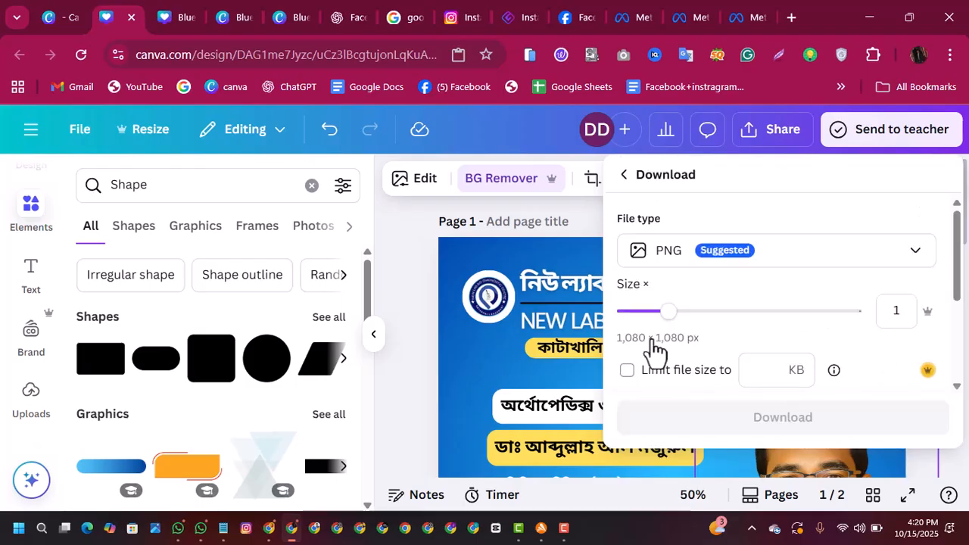
drag(668, 312, 846, 306)
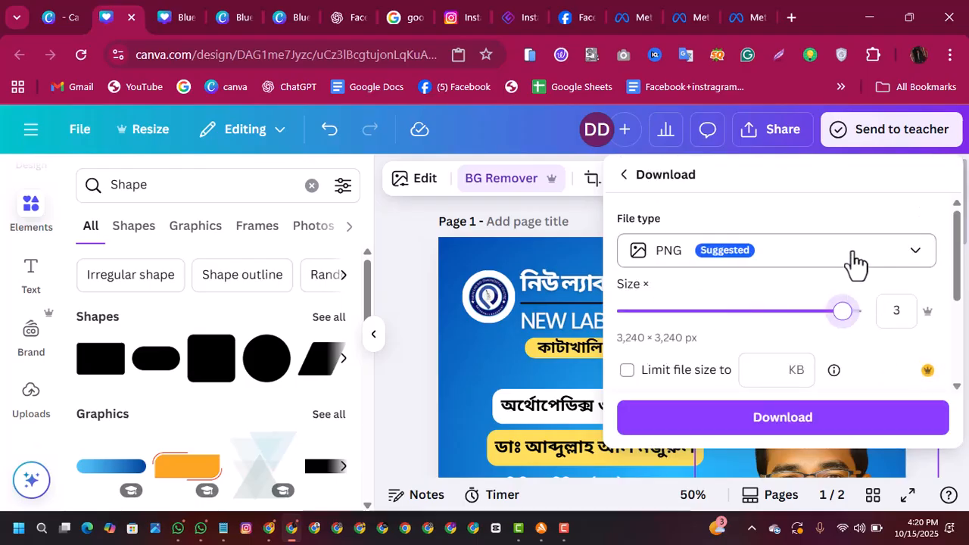
click(855, 257)
click(787, 314)
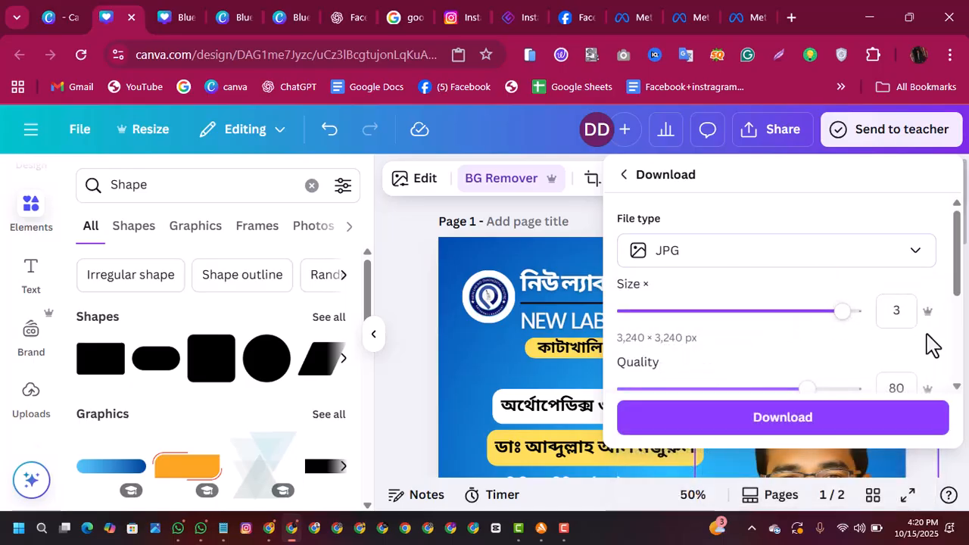
drag(959, 292, 967, 378)
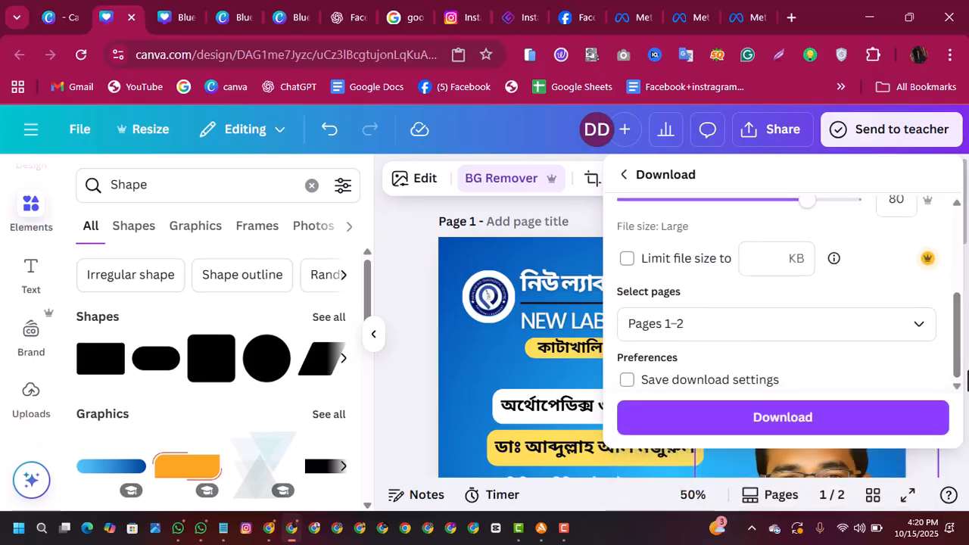
Step: Limit the download to page 1 only and download the post
click(896, 333)
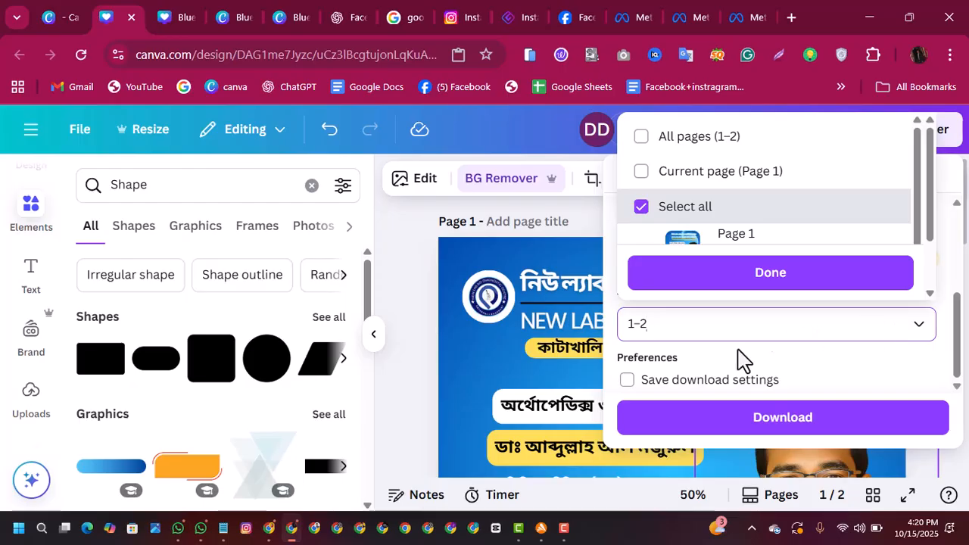
key(BackSpace)
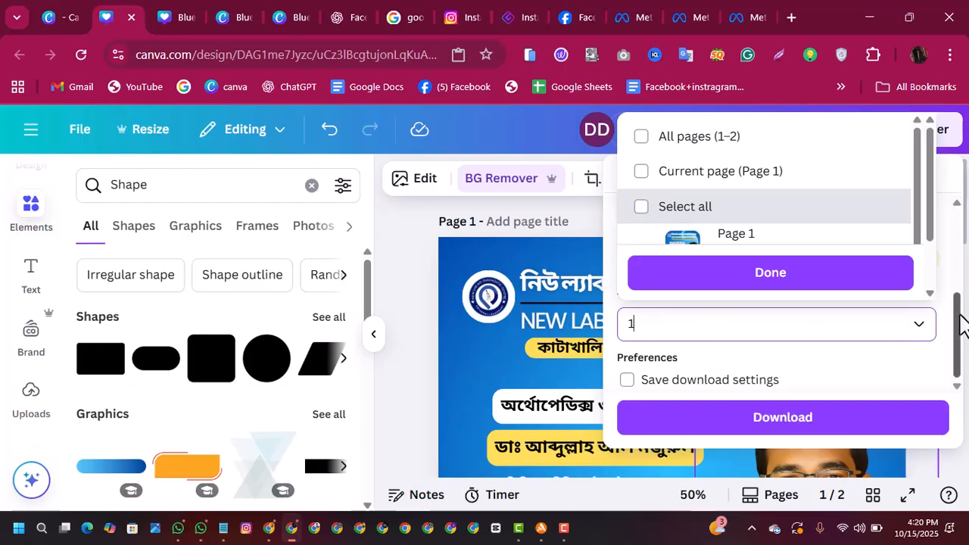
click(961, 325)
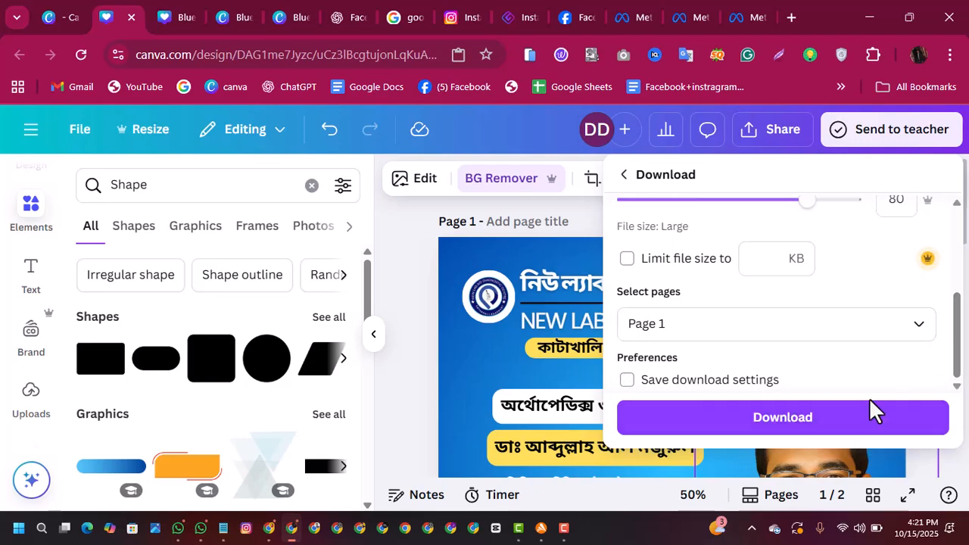
click(855, 420)
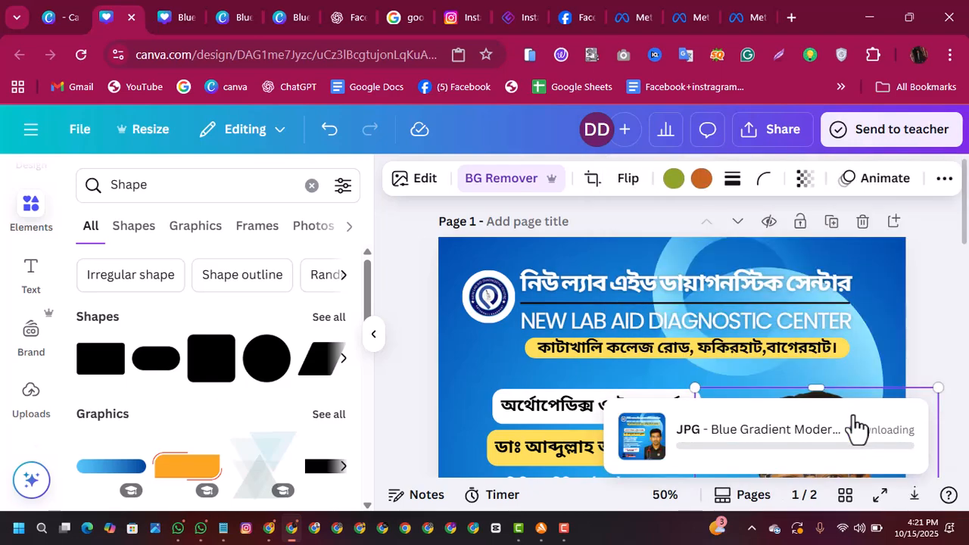
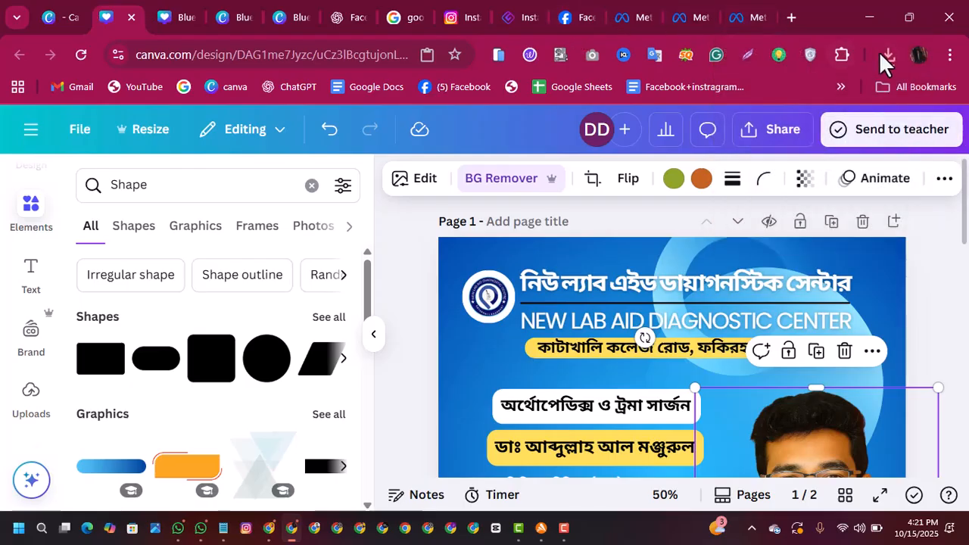
Step: Show the downloaded post in its Downloads folder and copy the Blue Gradient Modern Professional JPG file
click(884, 57)
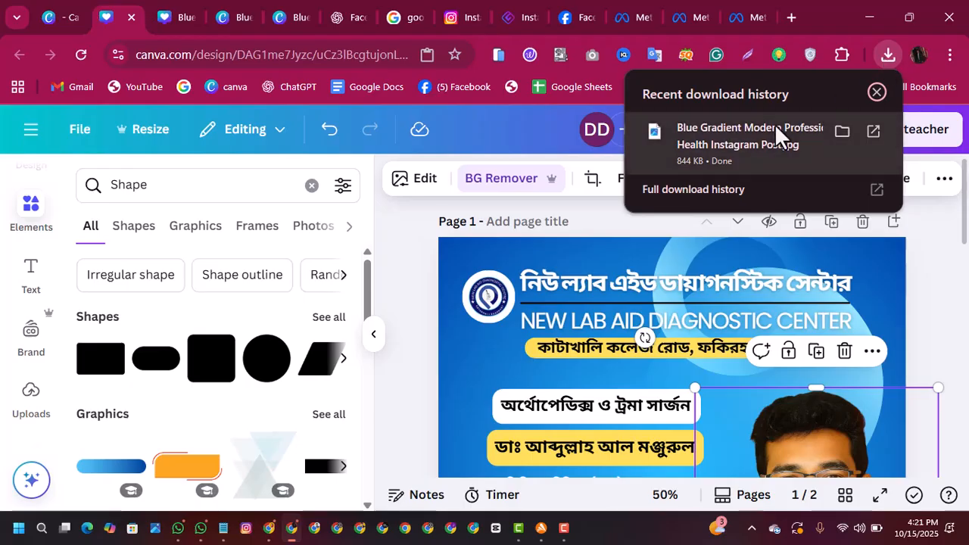
click(840, 131)
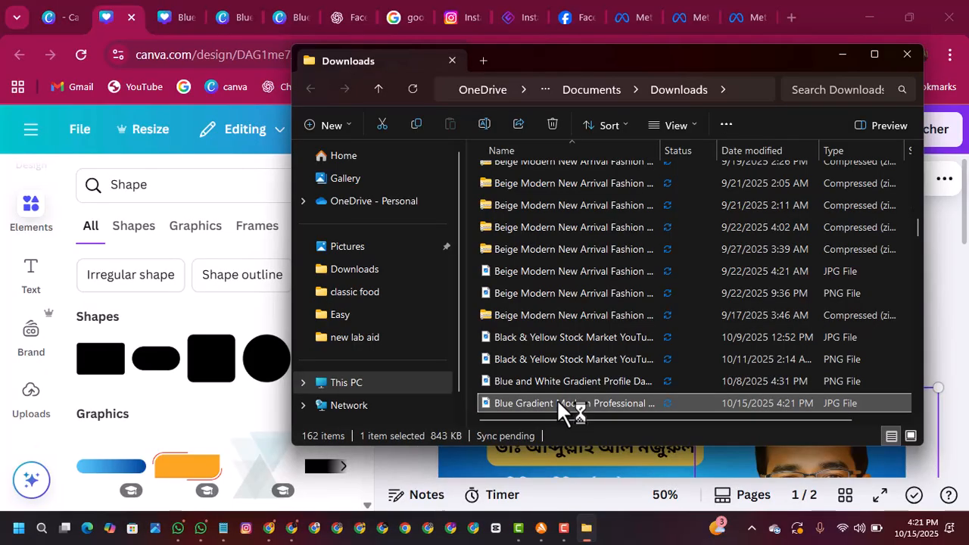
right_click(558, 402)
click(616, 108)
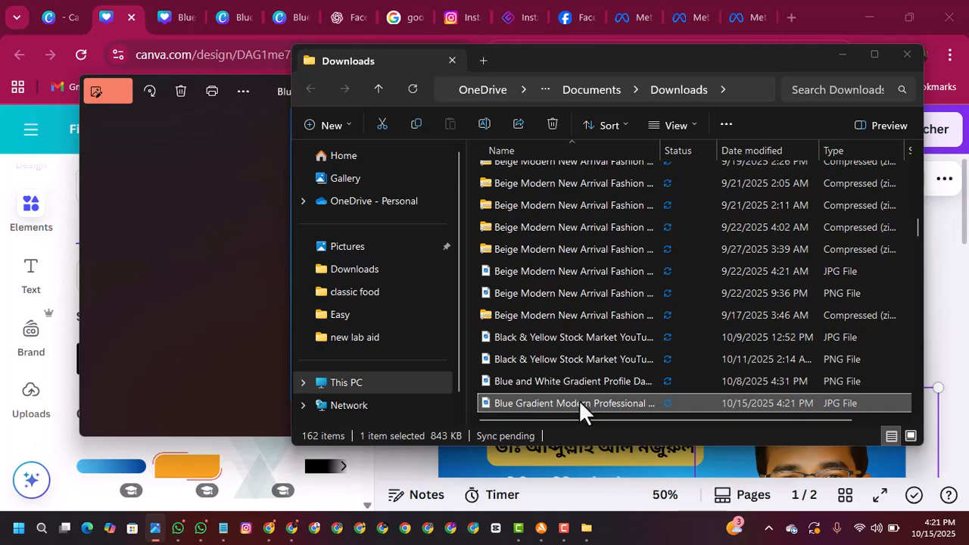
right_click(580, 403)
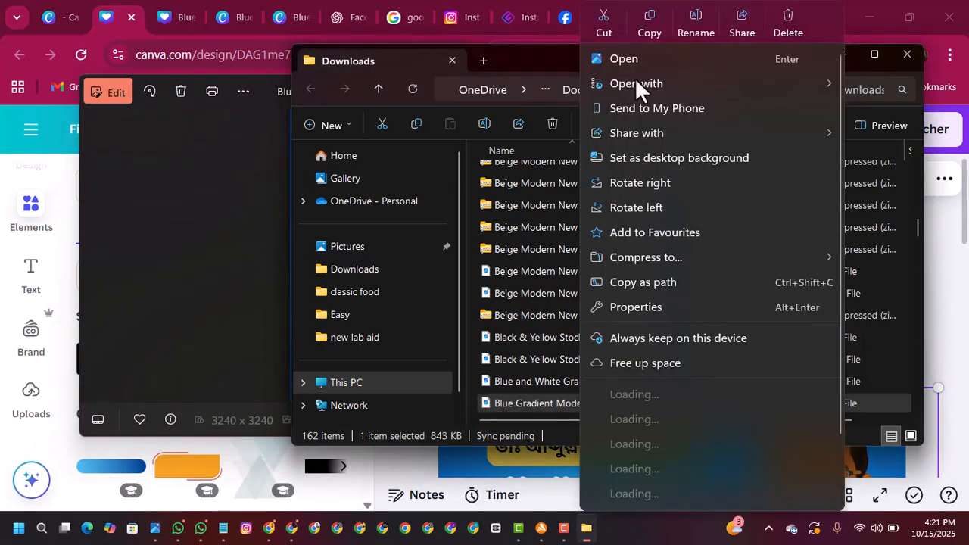
click(646, 28)
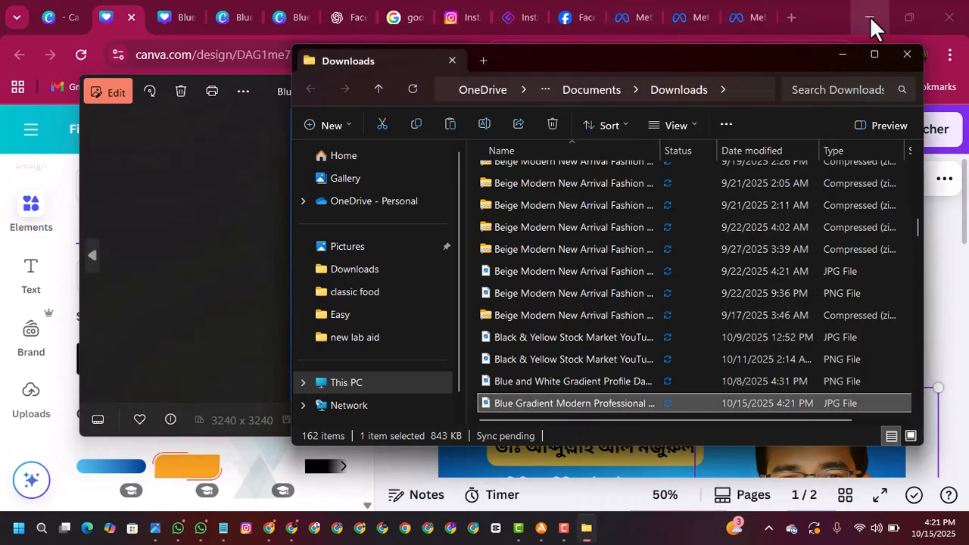
Step: Clear the desktop by minimizing the browser, Downloads, antivirus and private chat windows, closing the image preview, and moving the Batch 01 chat aside
click(870, 16)
click(879, 11)
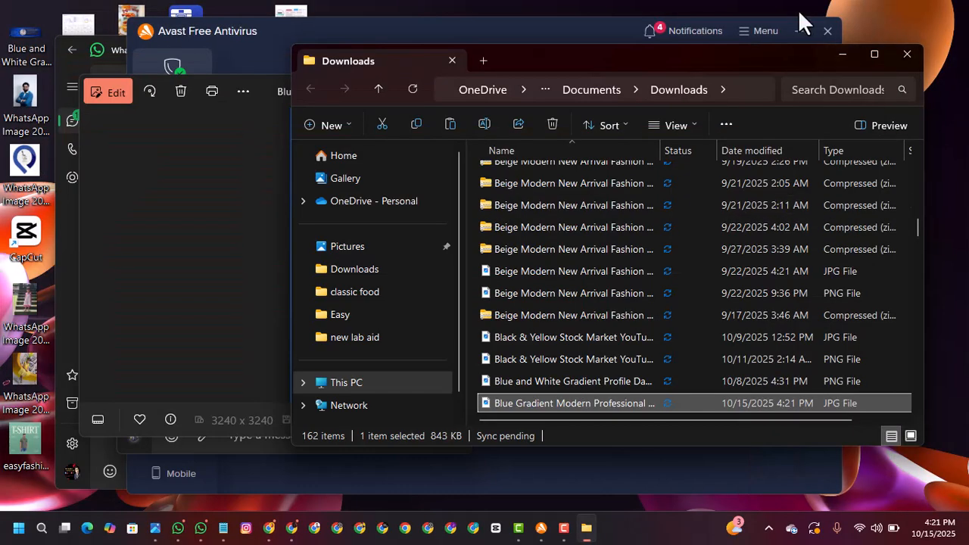
click(832, 50)
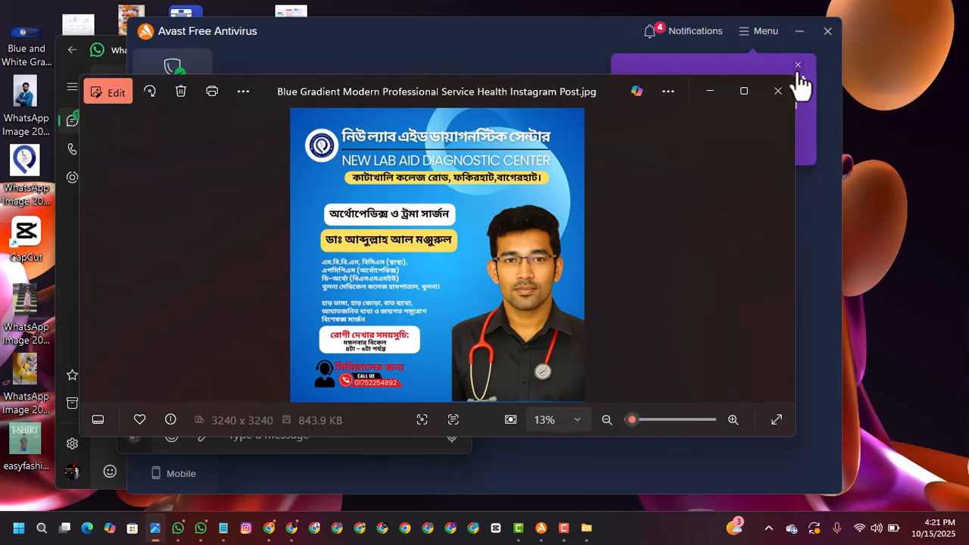
click(777, 91)
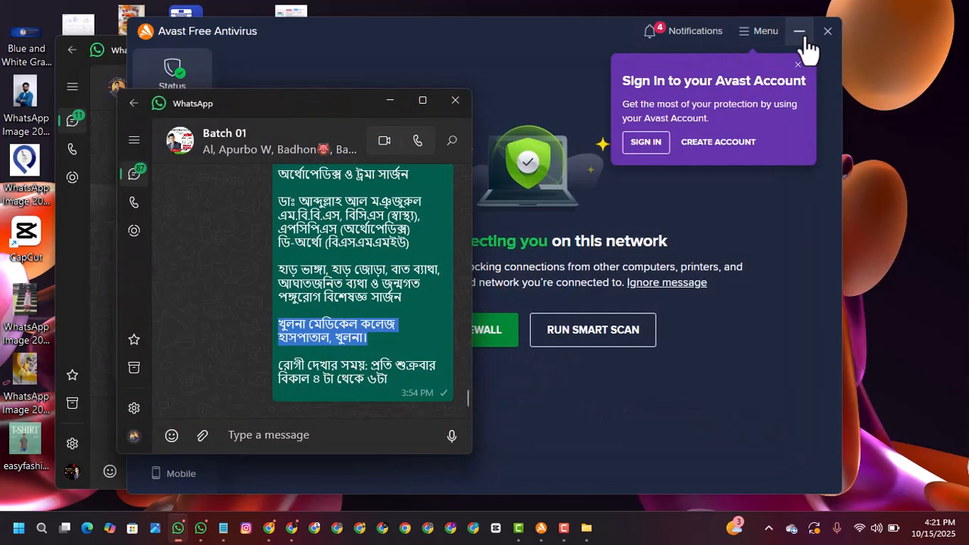
click(798, 34)
click(799, 35)
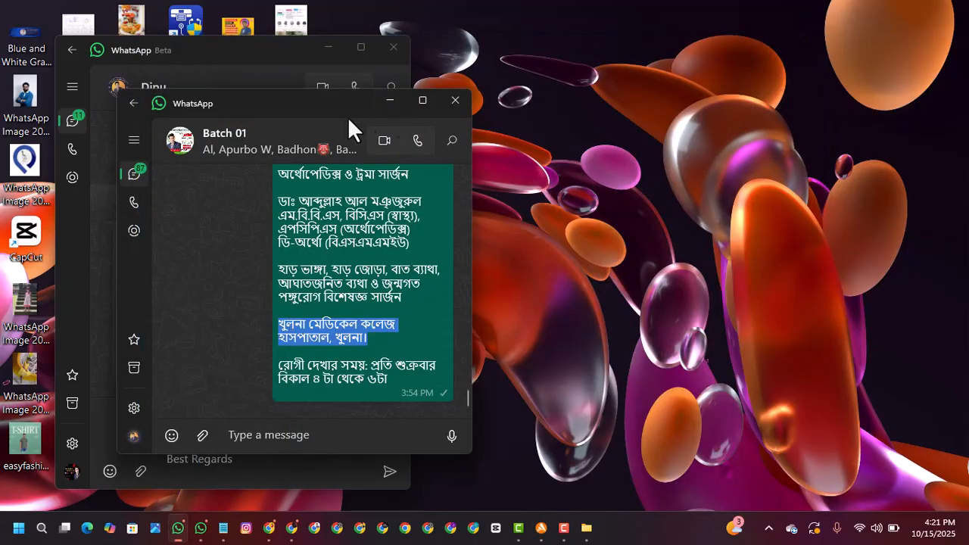
drag(323, 109, 621, 136)
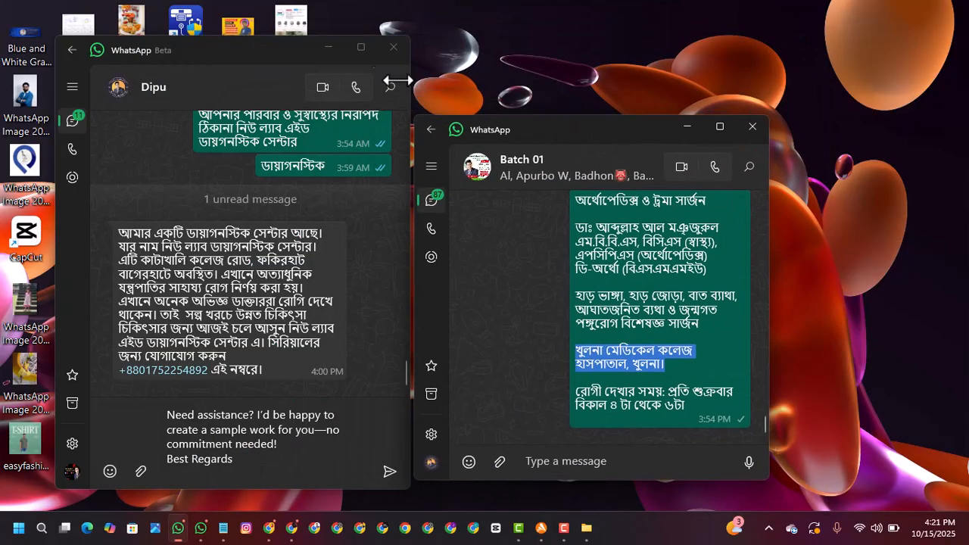
click(331, 55)
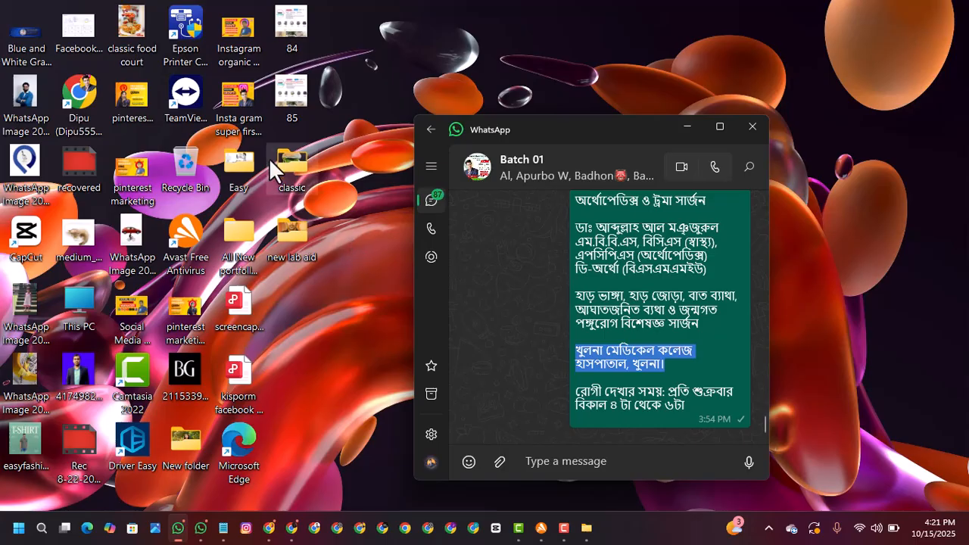
Step: Paste the copied JPG into the "new lab aid" folder on the desktop, and minimize the folder window
double_click(295, 231)
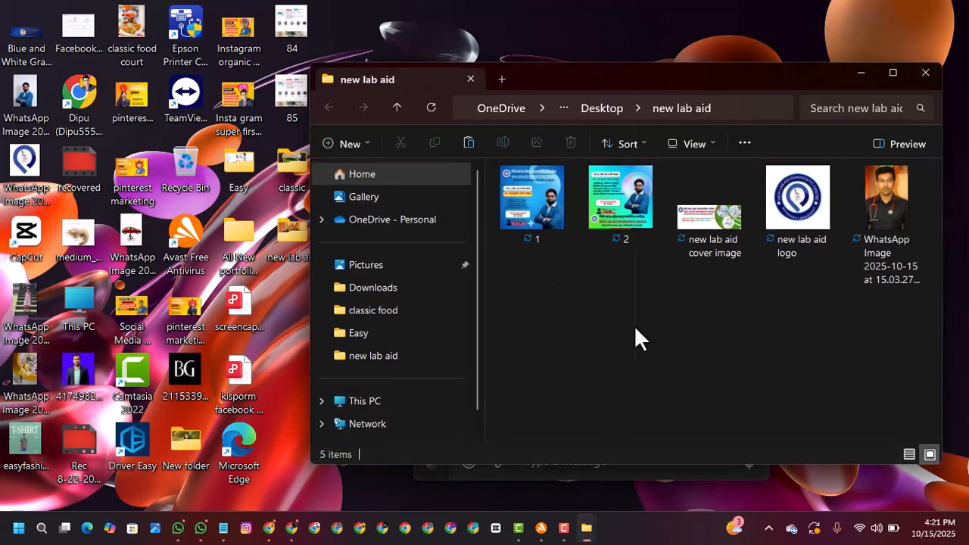
right_click(635, 329)
click(656, 350)
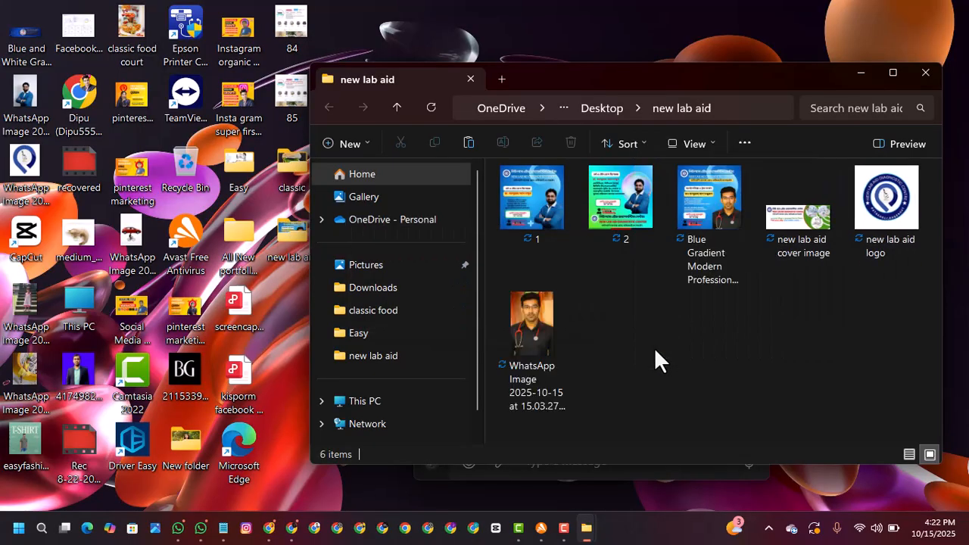
click(862, 74)
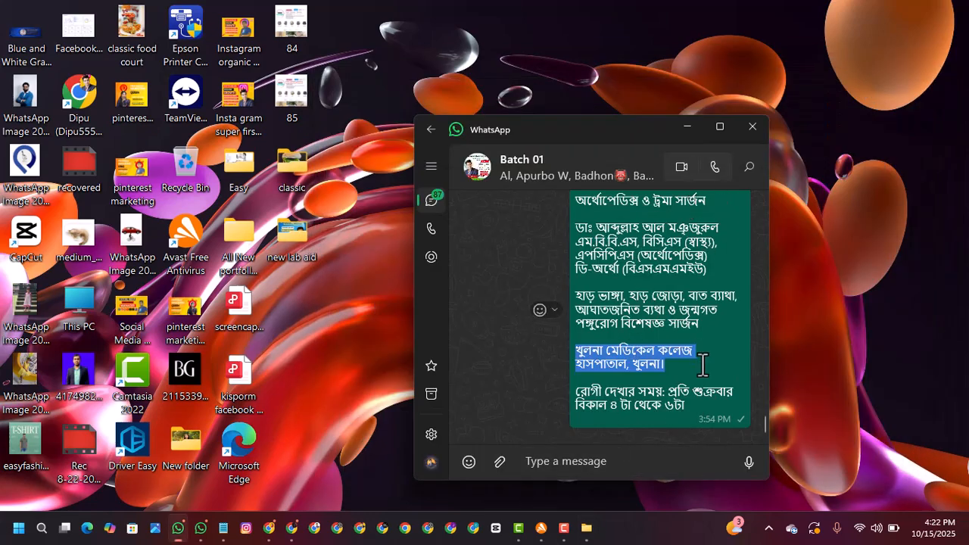
Step: Select and copy the full doctor details message in the Batch 01 WhatsApp chat
drag(689, 408, 573, 189)
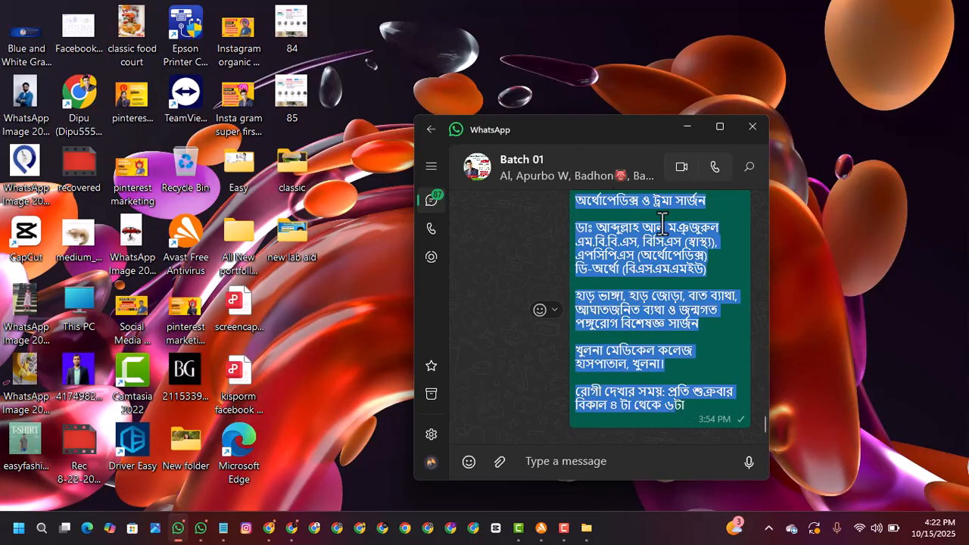
click(688, 294)
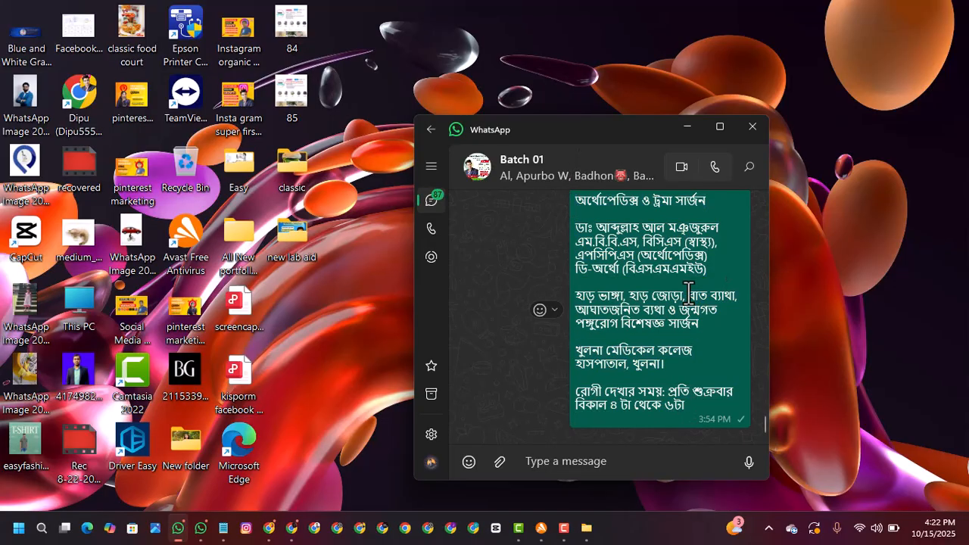
triple_click(724, 372)
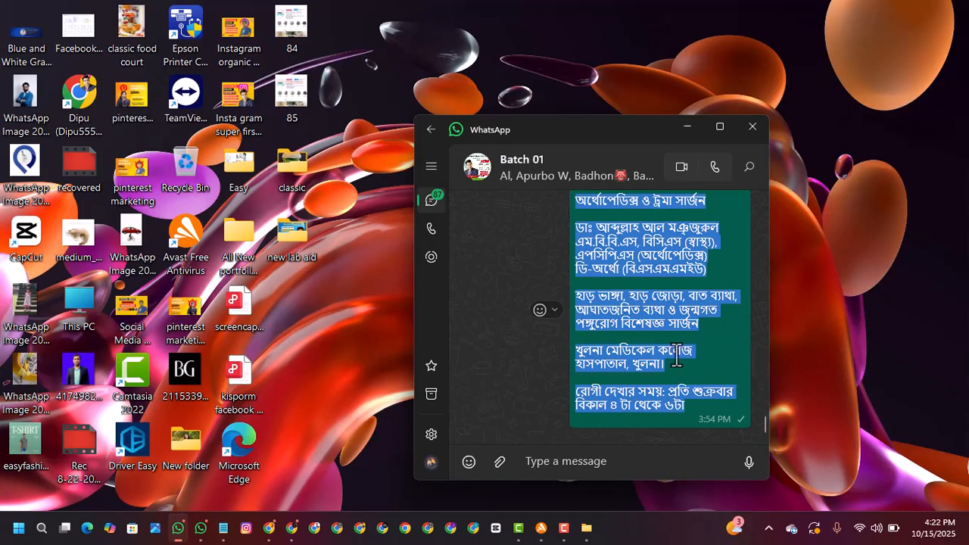
right_click(652, 322)
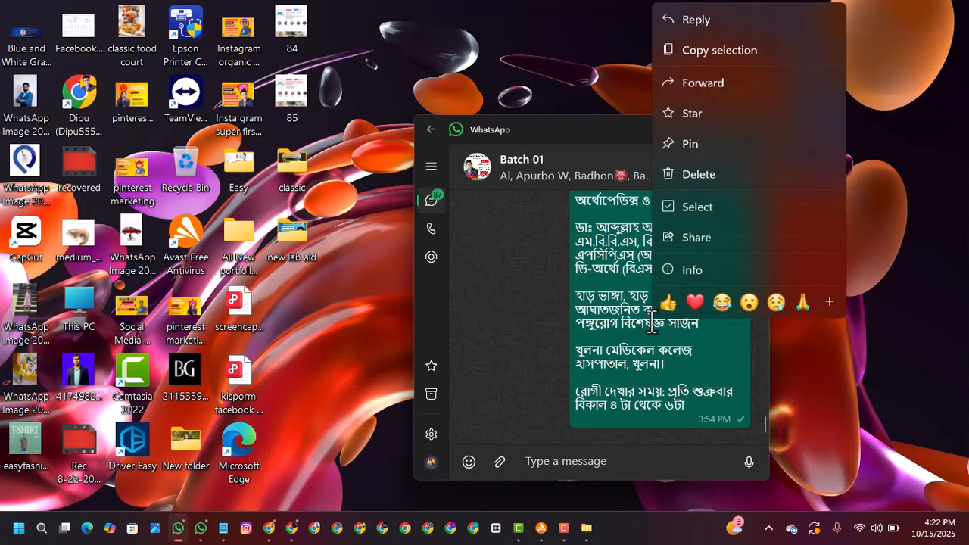
click(712, 49)
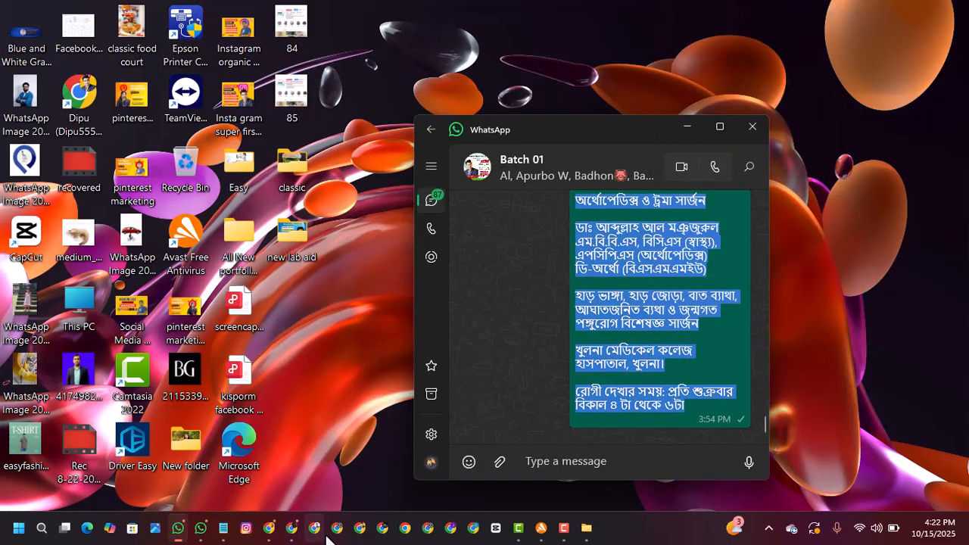
Step: Switch to the ChatGPT chat in Chrome, paste the doctor's details with a request to write a Facebook post, and send it
click(294, 533)
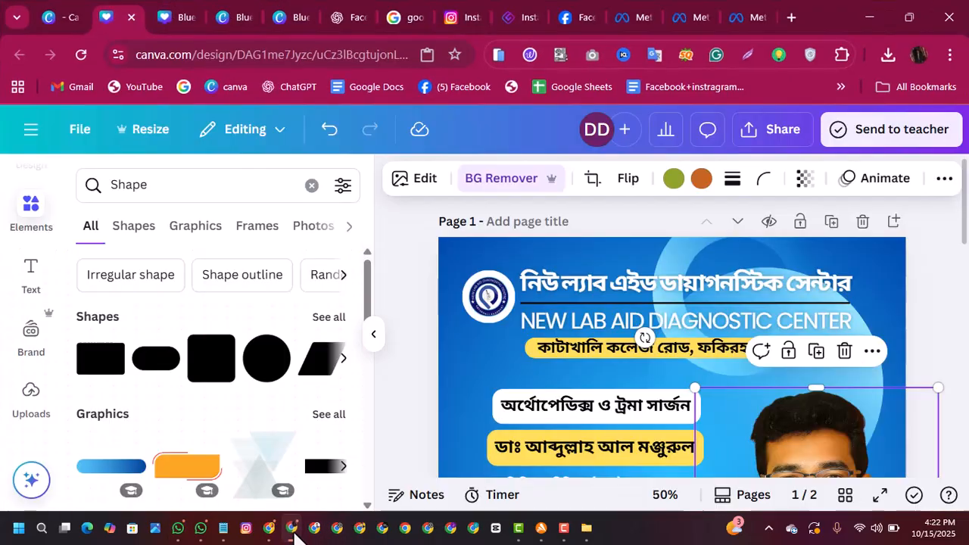
click(354, 17)
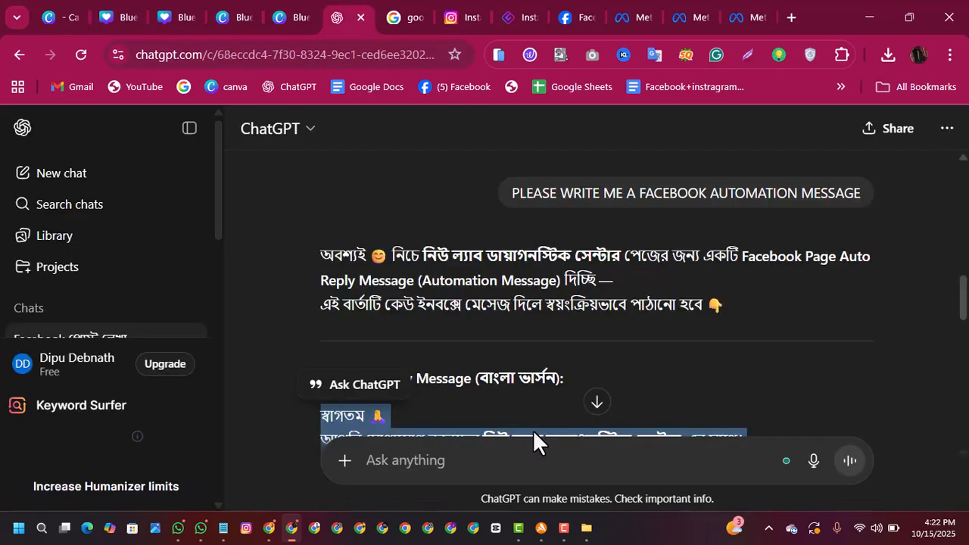
click(526, 453)
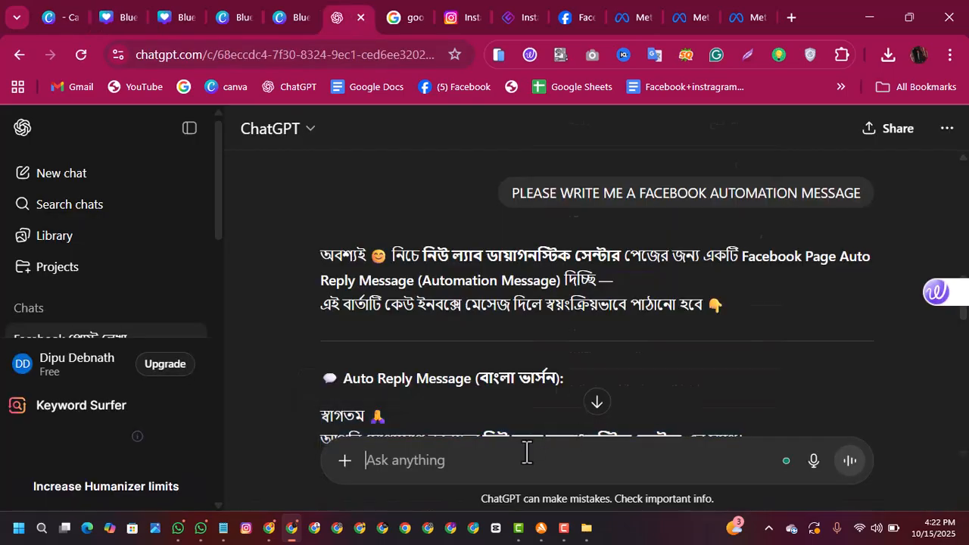
right_click(526, 453)
click(585, 216)
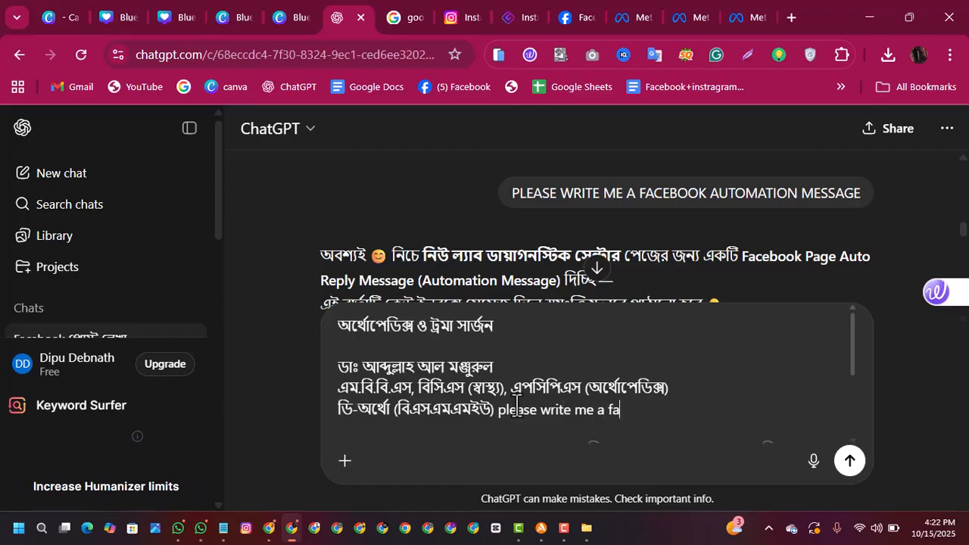
text(ook posr)
click(848, 462)
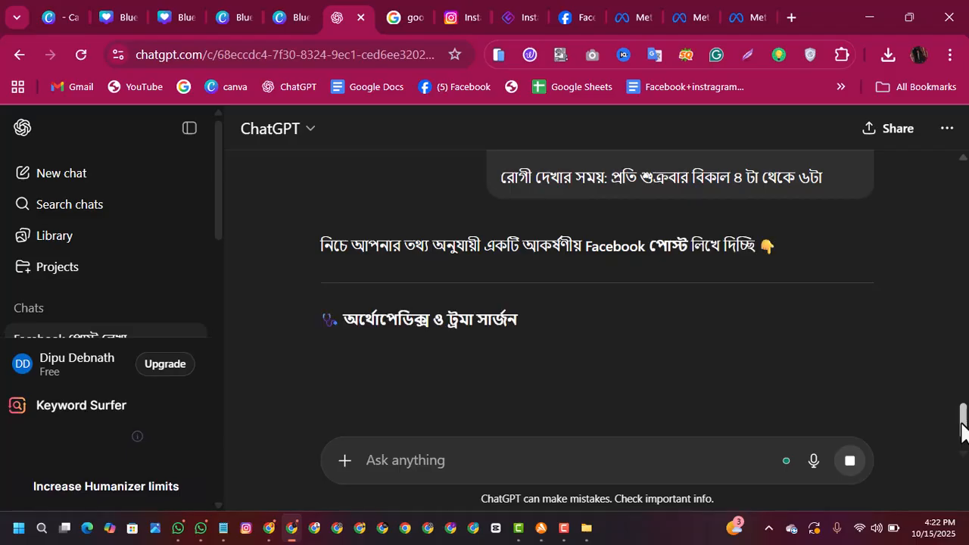
Step: Review the generated Facebook post about the orthopedic and trauma surgeon, including its visiting time and hashtags
drag(963, 416, 967, 446)
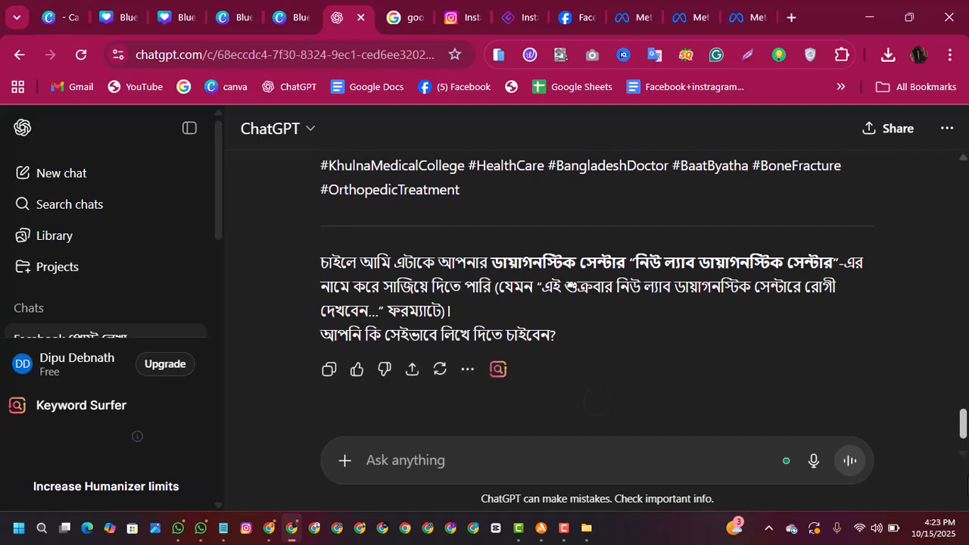
scroll(966, 454, up, 10)
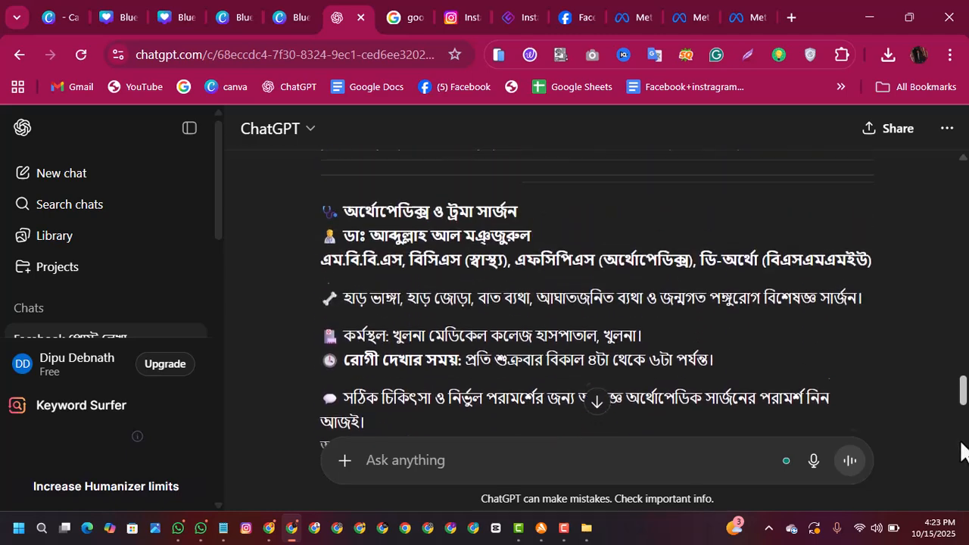
scroll(951, 389, down, 10)
scroll(945, 371, up, 3)
scroll(952, 392, down, 3)
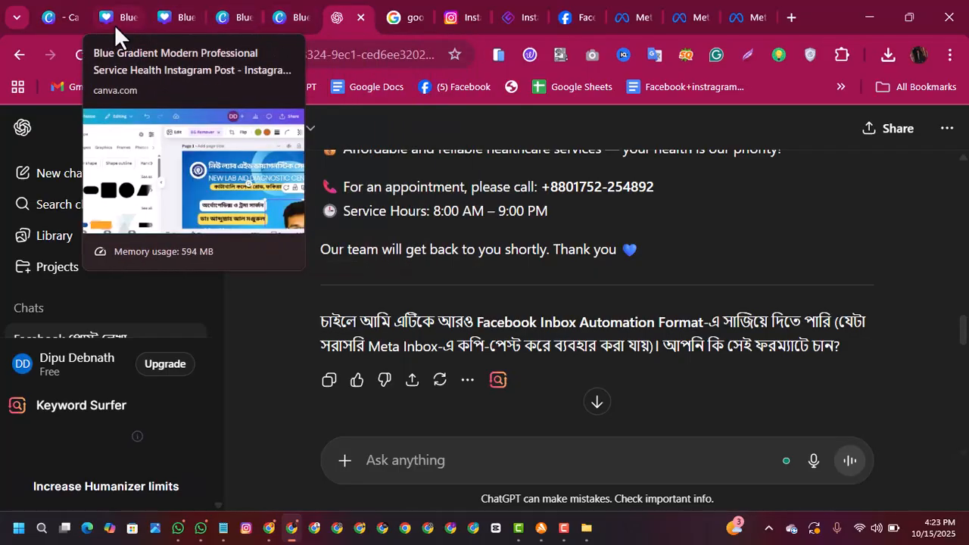
Step: Check the visiting schedule in the Canva post, copy the Friday 4 to 6 visiting-time lines from the WhatsApp message, and return to the design
click(114, 25)
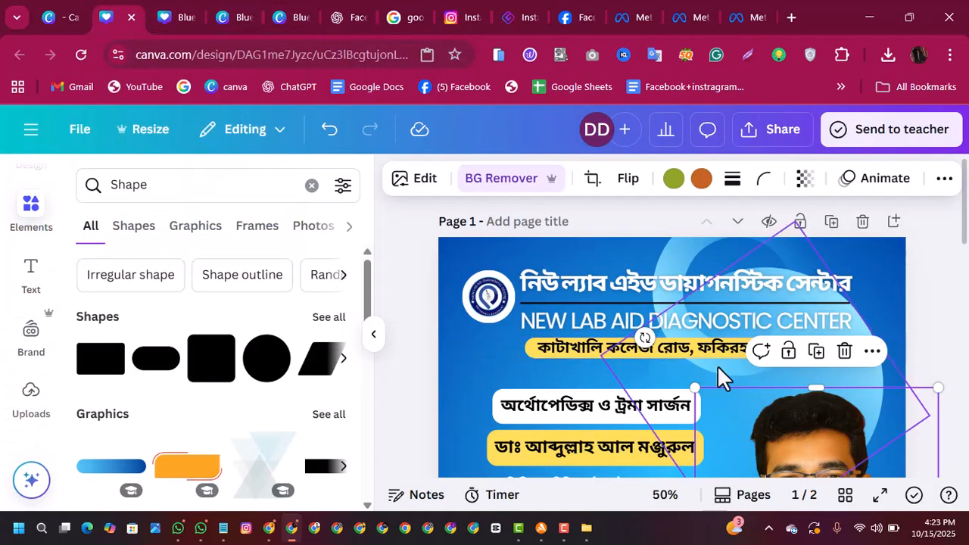
drag(965, 223, 966, 284)
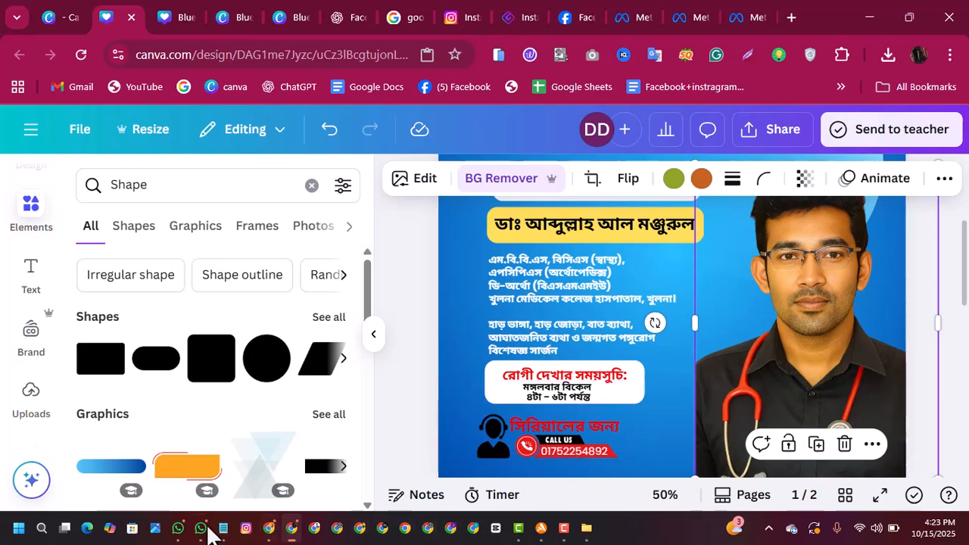
click(178, 527)
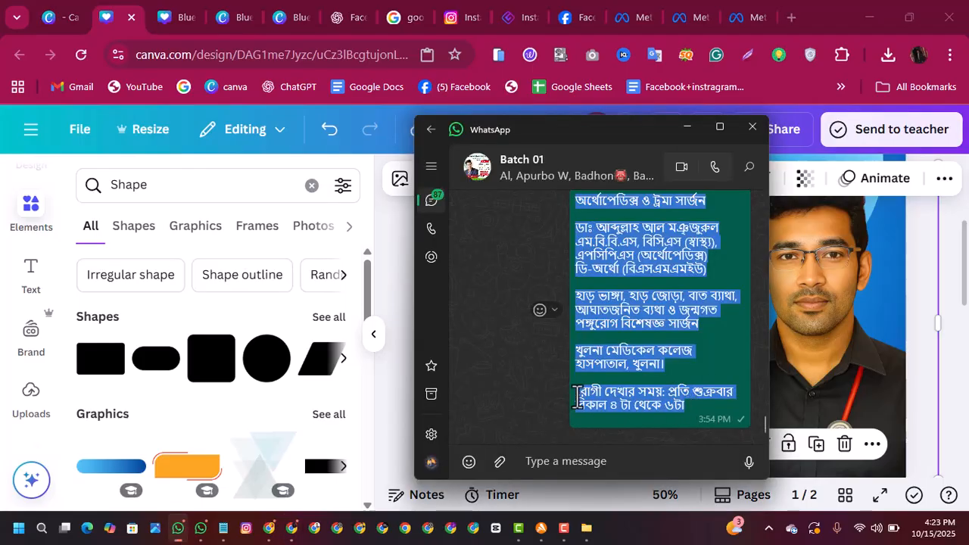
click(686, 415)
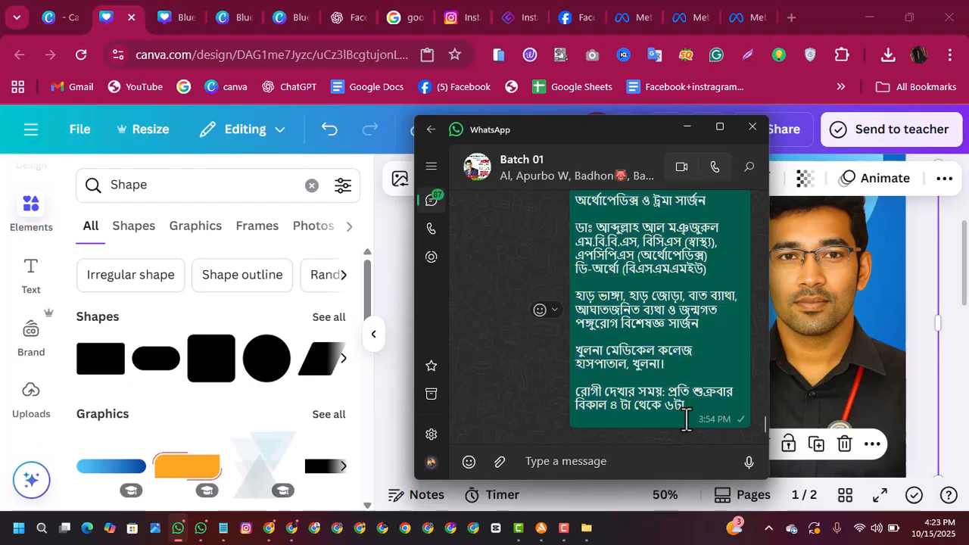
drag(686, 413, 595, 394)
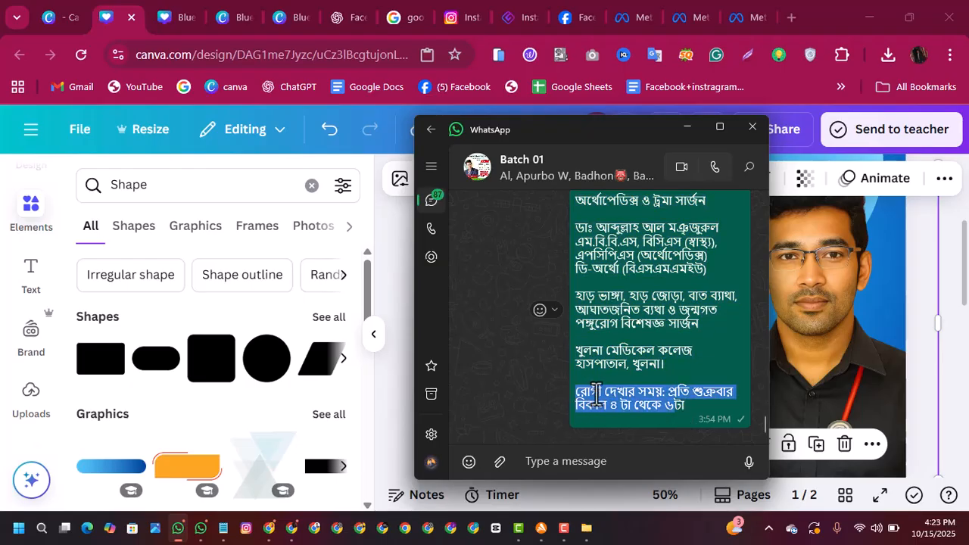
right_click(595, 394)
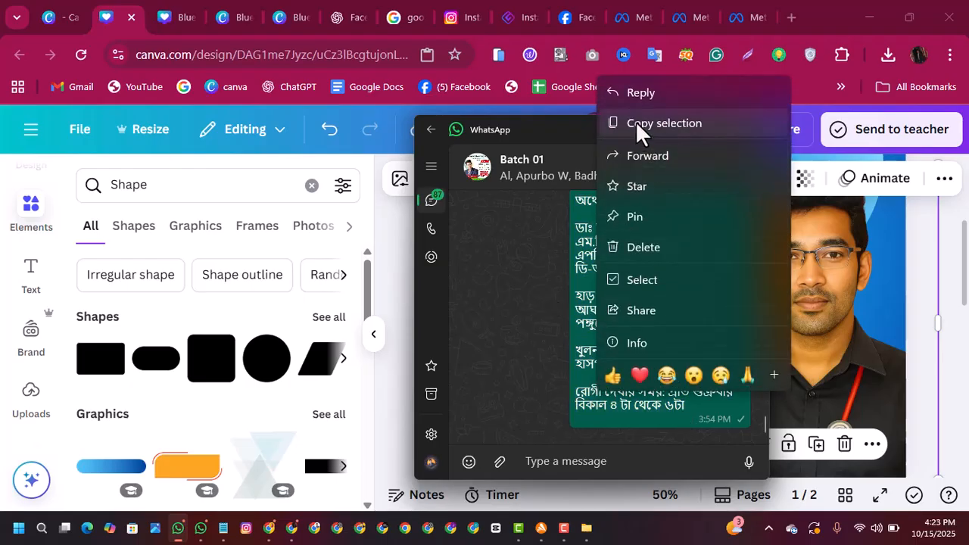
click(635, 122)
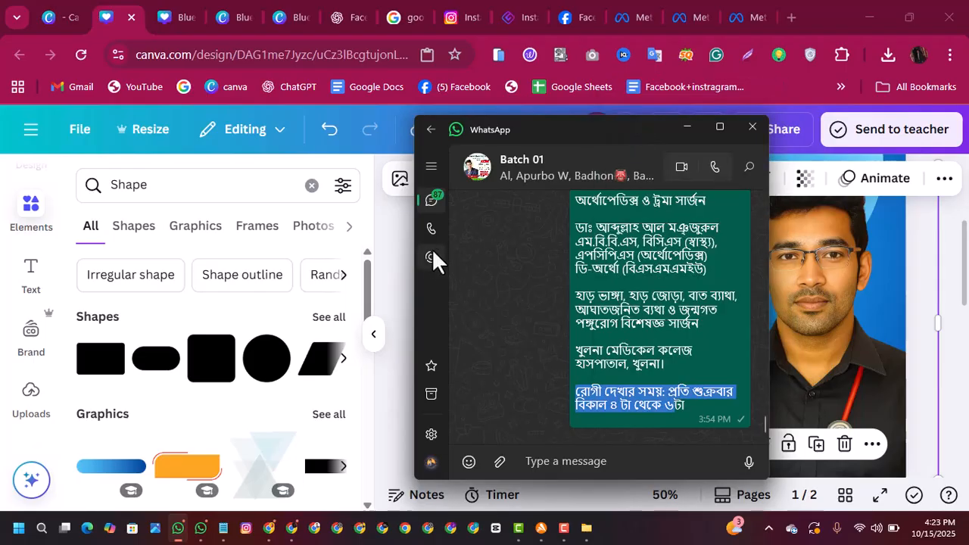
click(401, 286)
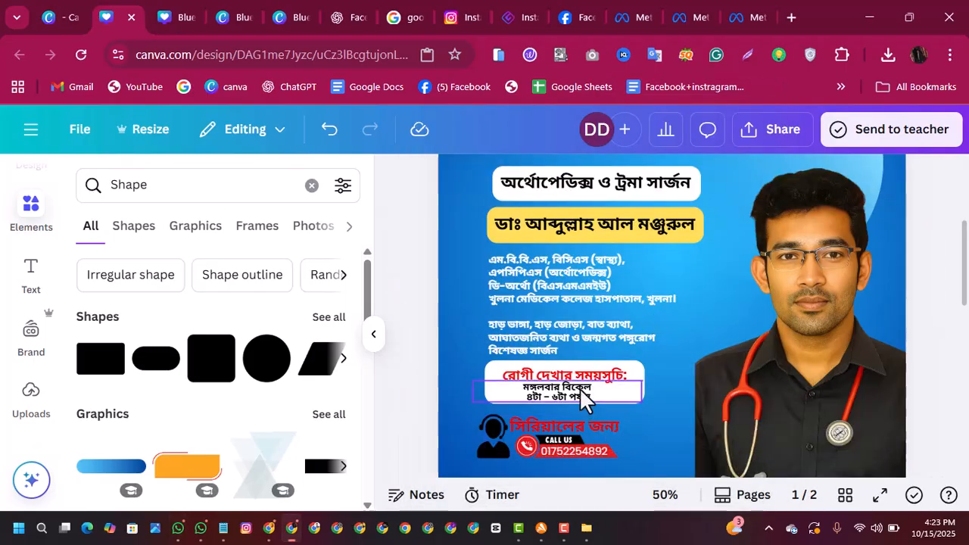
Step: Delete the line "মঙ্গলবার বিকেল" from the visiting-time text under the "রোগী দেখার সময়সূচি" heading
click(581, 397)
double_click(594, 387)
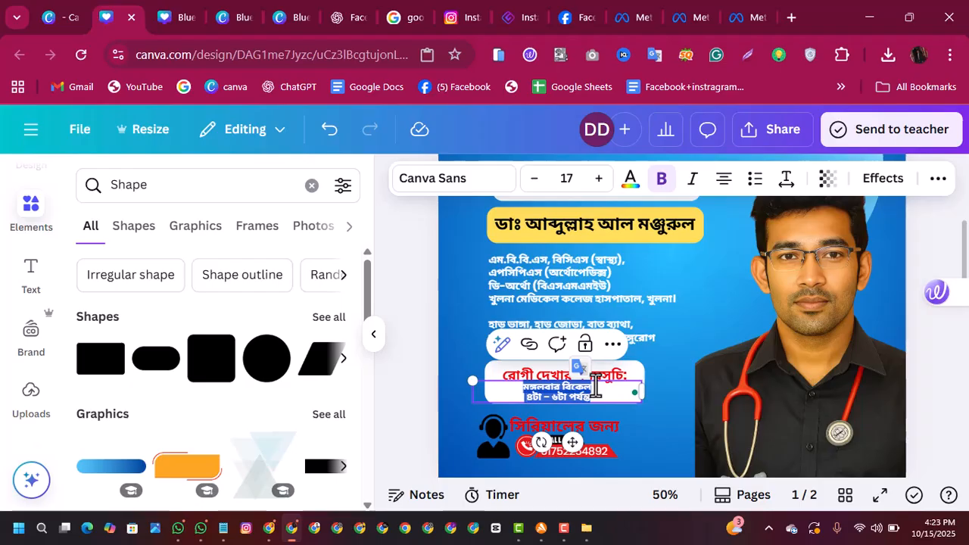
click(596, 386)
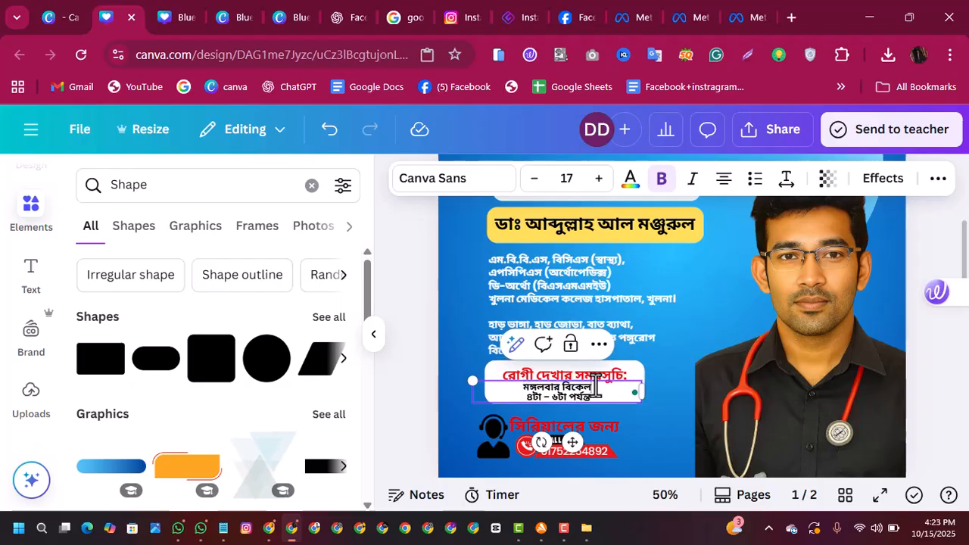
key(BackSpace)
key(BackSpace)
key(BackSpace)
key(BackSpace)
key(BackSpace)
key(BackSpace)
key(BackSpace)
key(BackSpace)
key(BackSpace)
key(BackSpace)
key(BackSpace)
key(BackSpace)
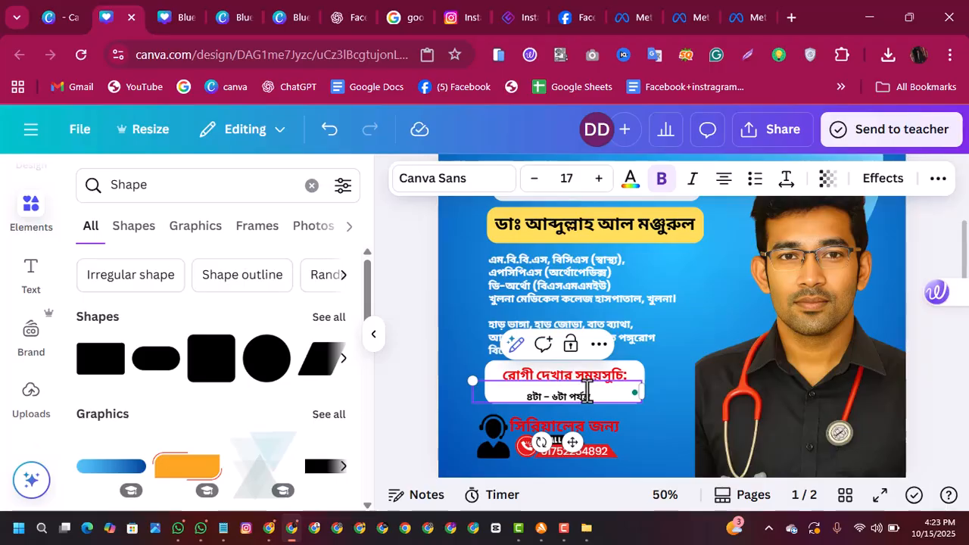
Step: Paste the copied Friday visiting-time text into the schedule text box above the line "৪টা – ৬টা পর্যন্ত"
right_click(571, 388)
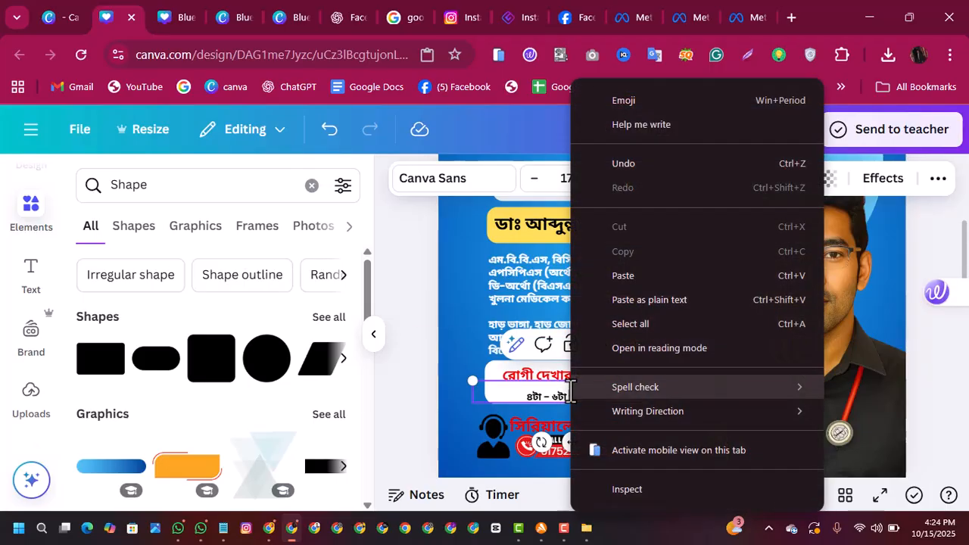
mouse_move(573, 387)
click(465, 299)
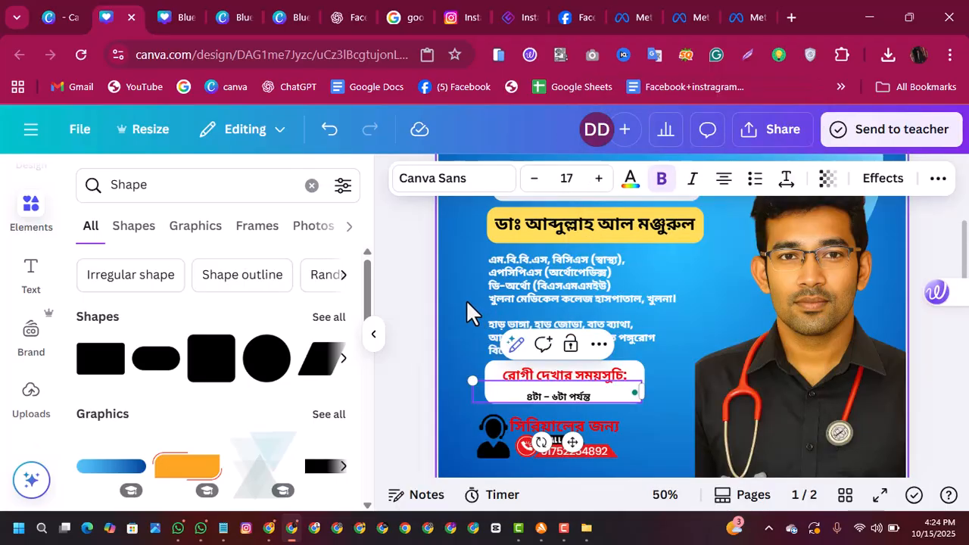
click(558, 386)
right_click(558, 393)
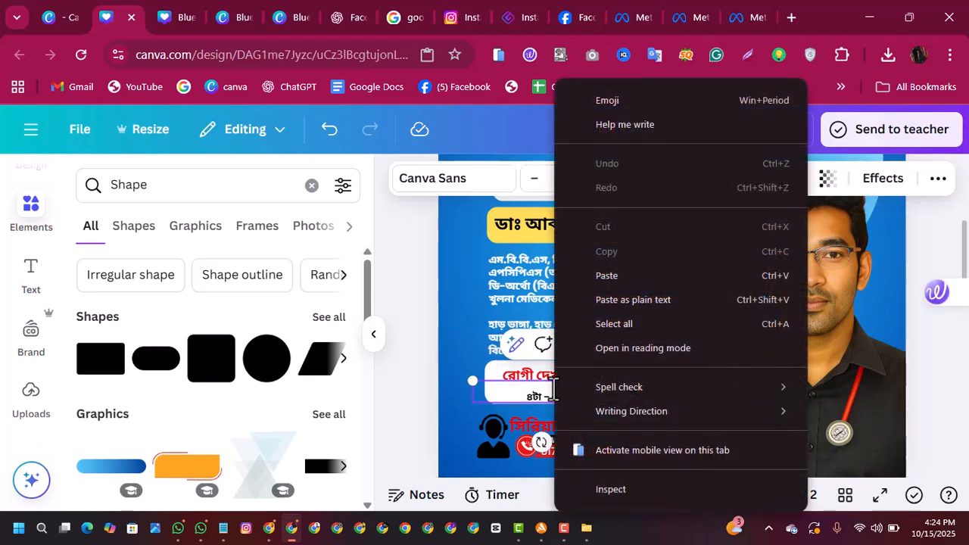
click(606, 282)
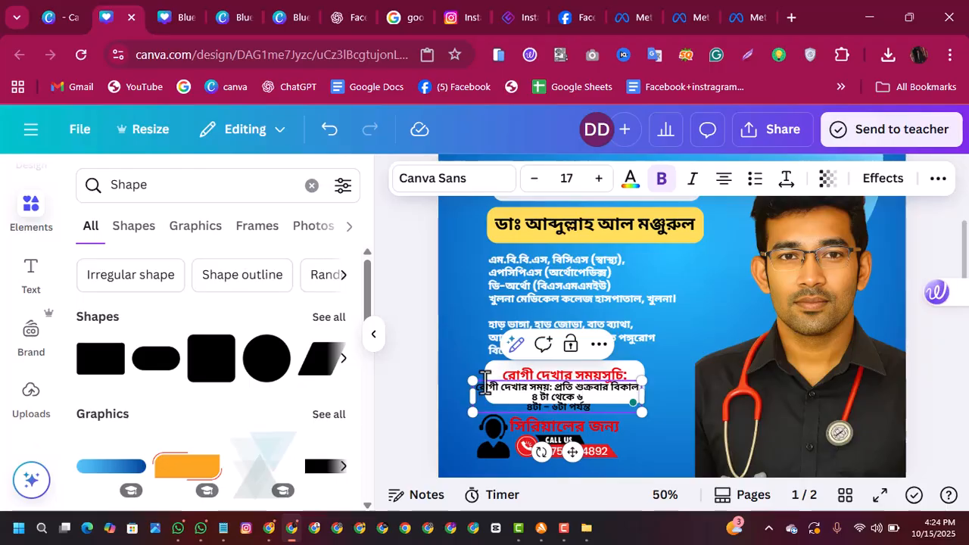
Step: Shrink the schedule text to size 12.7 and delete the pasted prefix "রোগী দেখার সময়:" before "প্রতি শুক্রবার"
drag(469, 380, 515, 389)
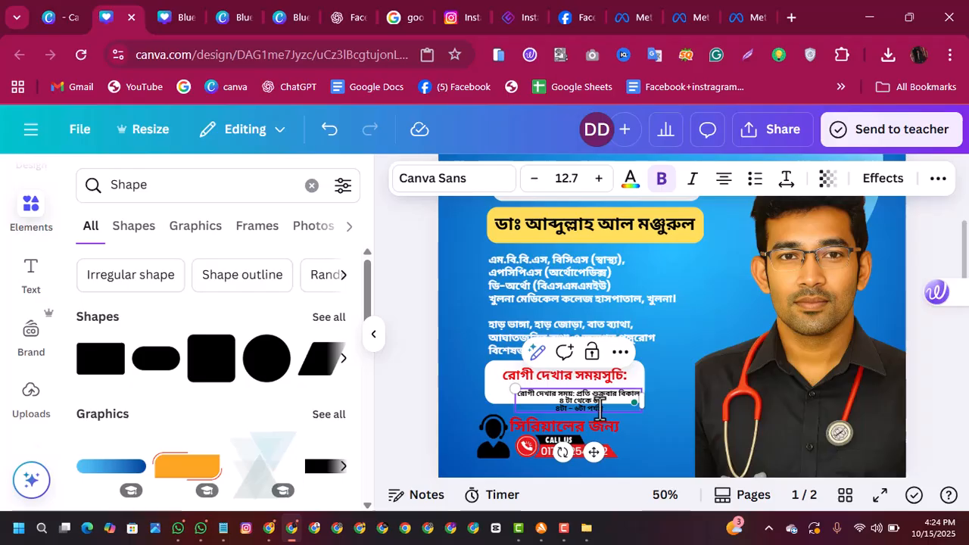
key(BackSpace)
key(BackSpace)
key(BackSpace)
key(BackSpace)
key(BackSpace)
key(BackSpace)
key(BackSpace)
key(BackSpace)
key(BackSpace)
key(BackSpace)
key(BackSpace)
key(BackSpace)
key(BackSpace)
key(BackSpace)
key(BackSpace)
key(BackSpace)
key(BackSpace)
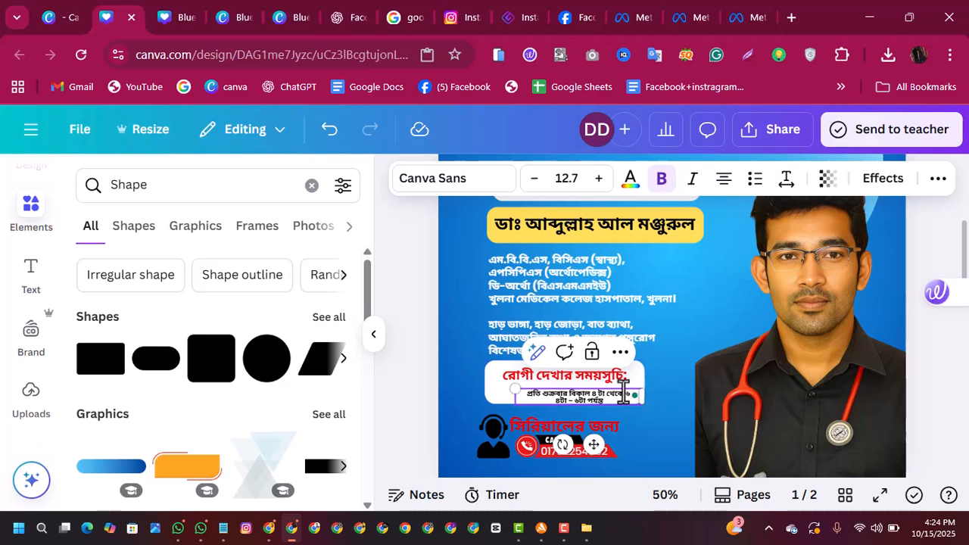
Step: Try removing the duplicate time from the Friday line and repositioning the text box, and undo both changes
drag(590, 393, 629, 390)
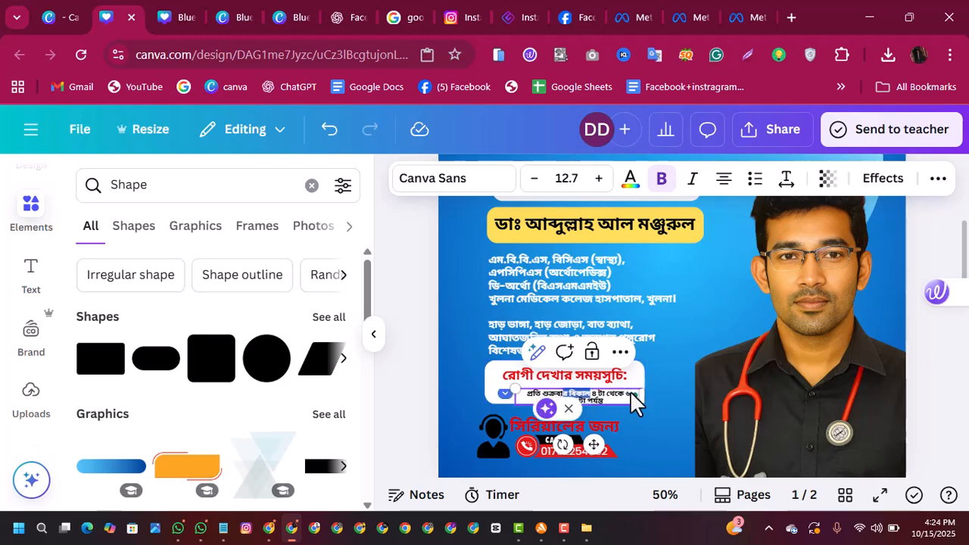
key(BackSpace)
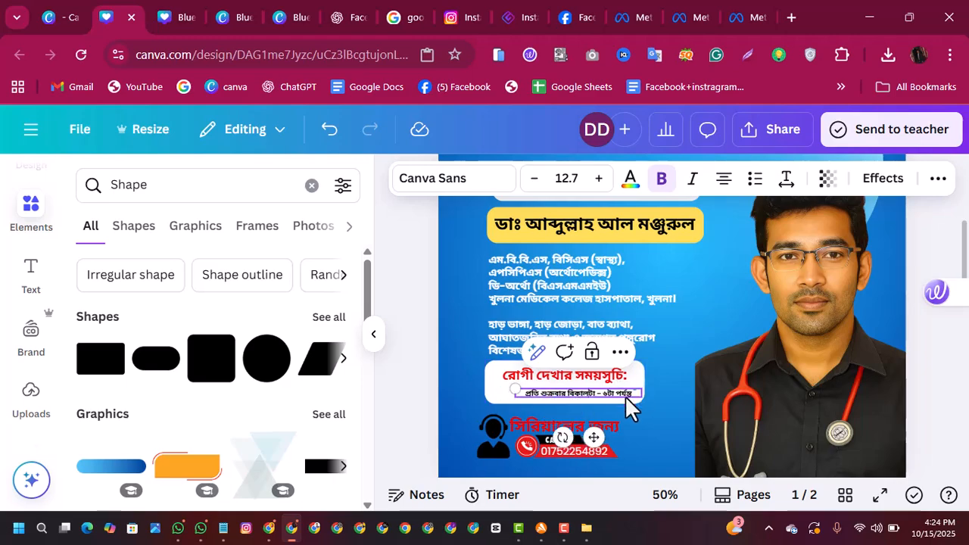
click(669, 382)
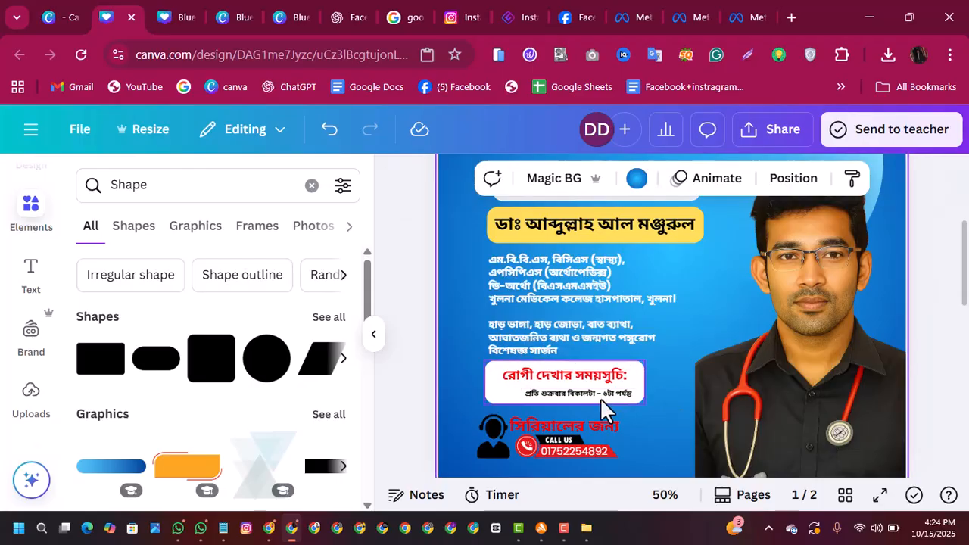
drag(590, 396, 575, 392)
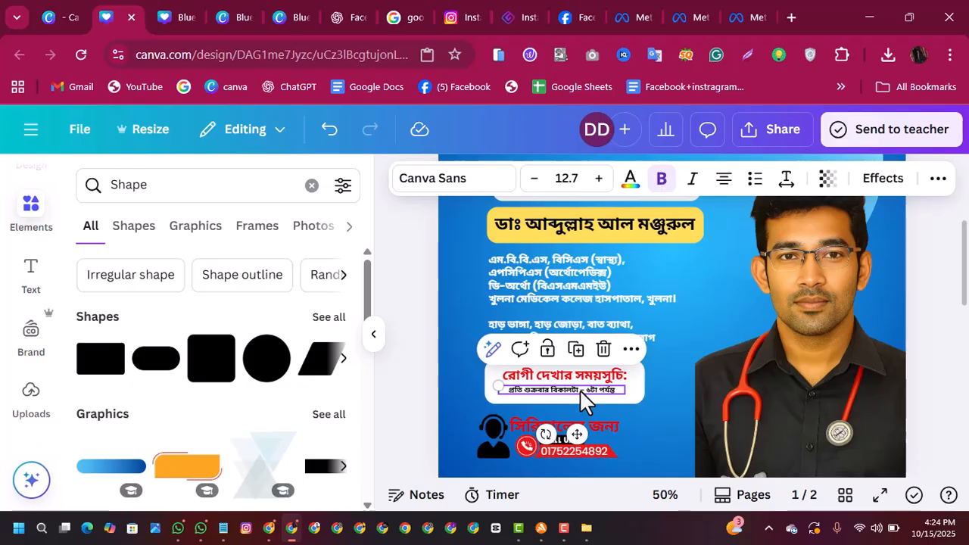
click(569, 388)
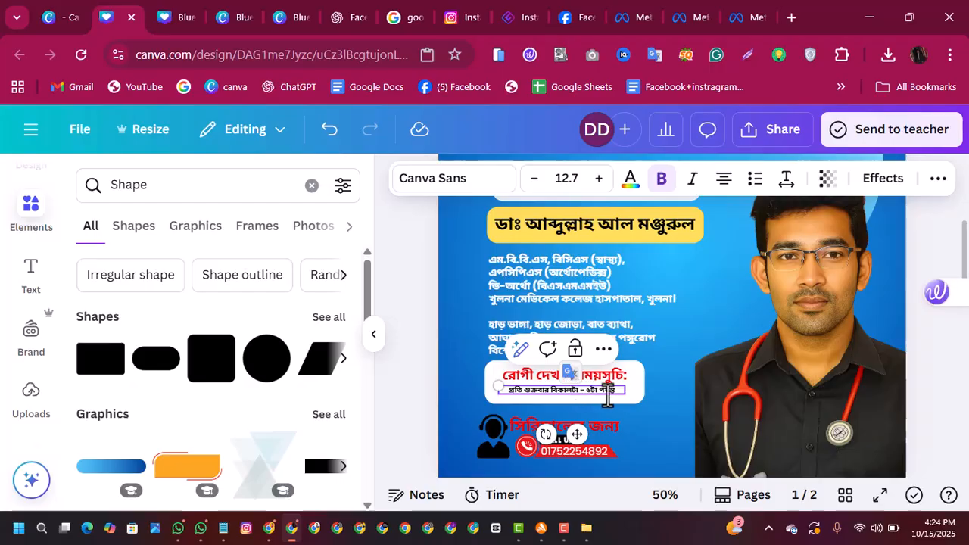
drag(619, 393, 505, 392)
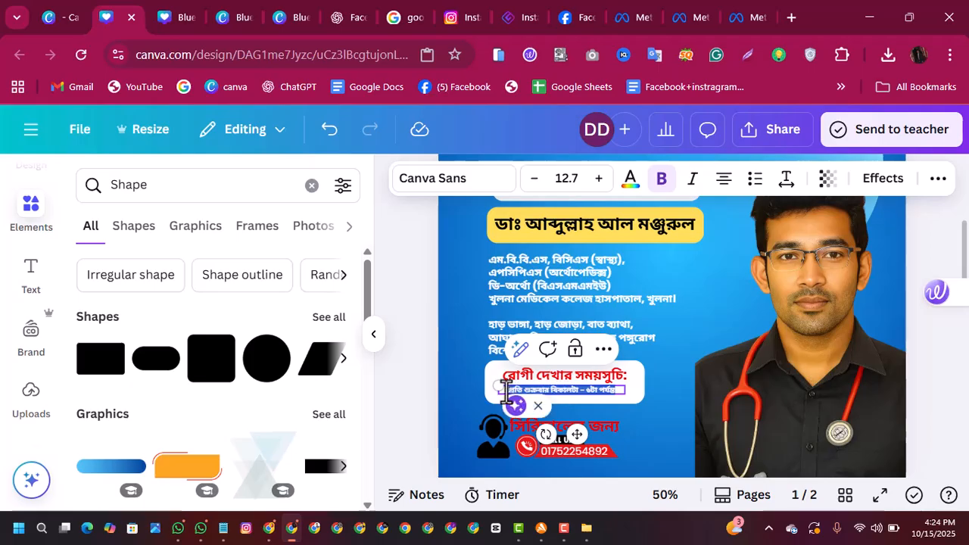
click(330, 132)
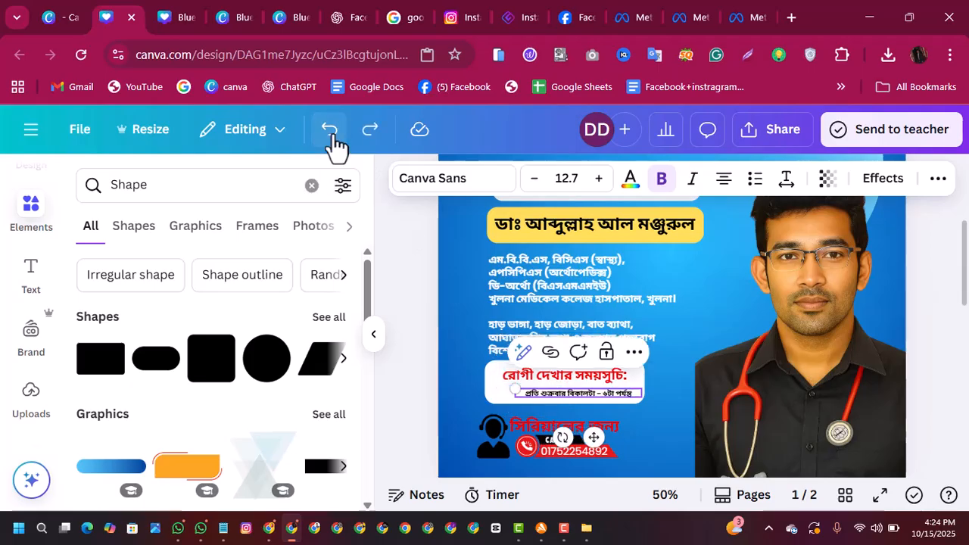
click(330, 133)
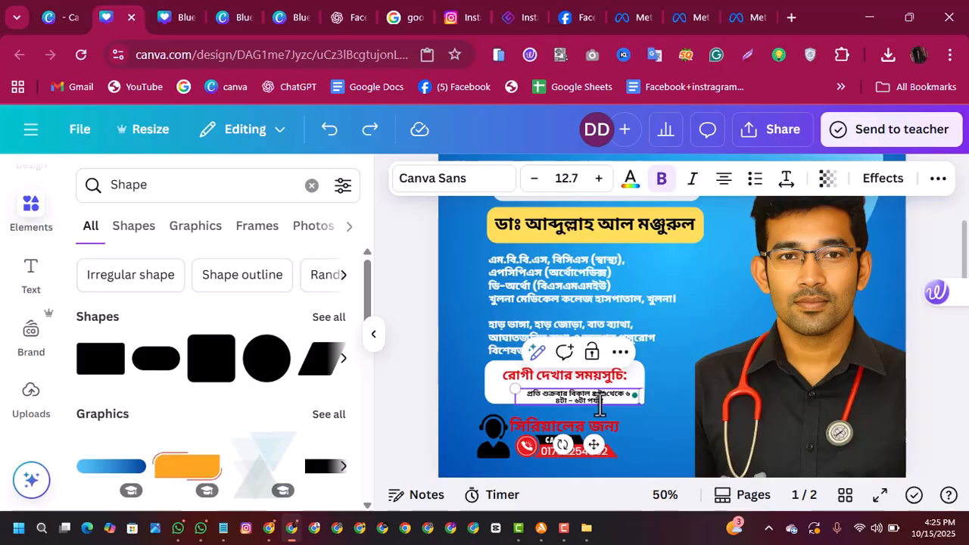
Step: Try deleting the second line "৪টা – ৬টা পর্যন্ত" and the trailing "৬" of the schedule text, and undo the deletions
key(BackSpace)
key(BackSpace)
key(BackSpace)
key(BackSpace)
key(BackSpace)
key(BackSpace)
key(BackSpace)
key(BackSpace)
key(BackSpace)
key(BackSpace)
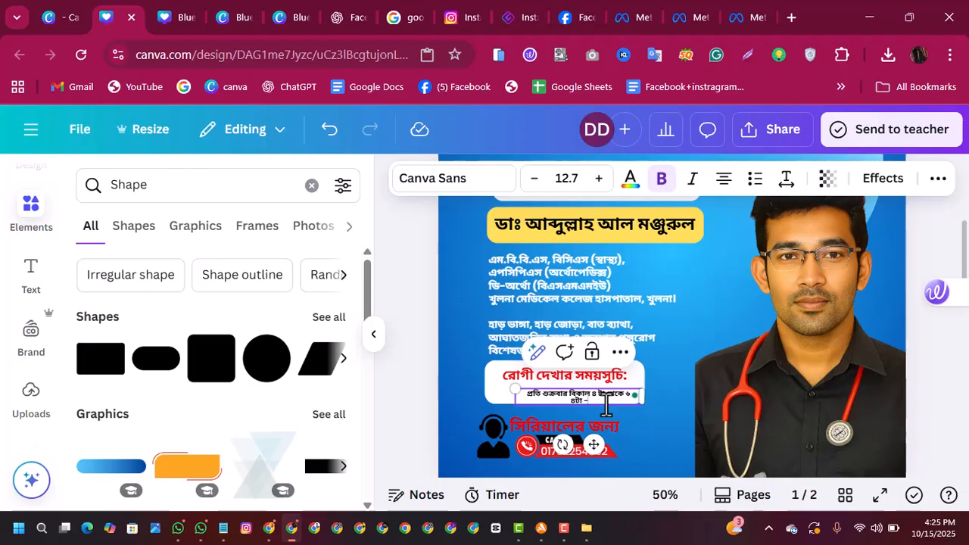
key(BackSpace)
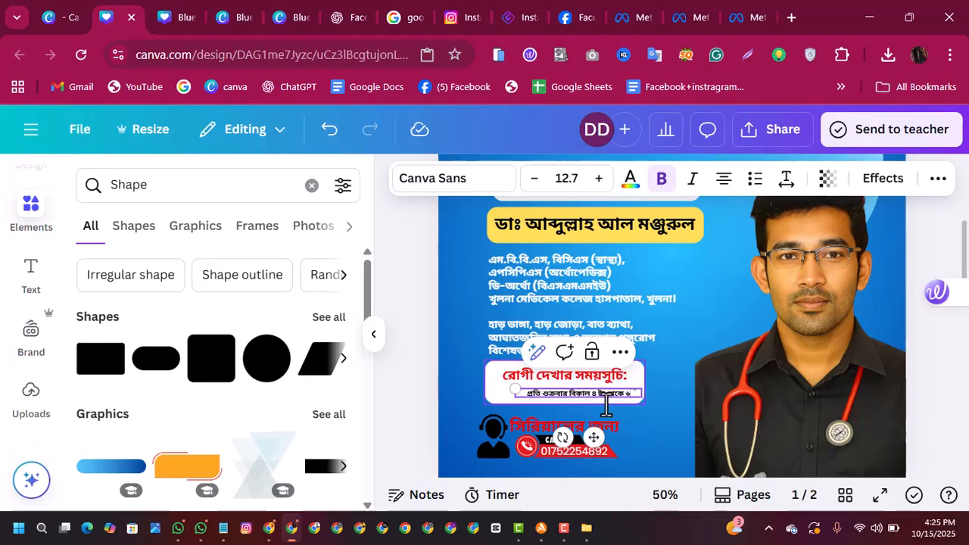
key(BackSpace)
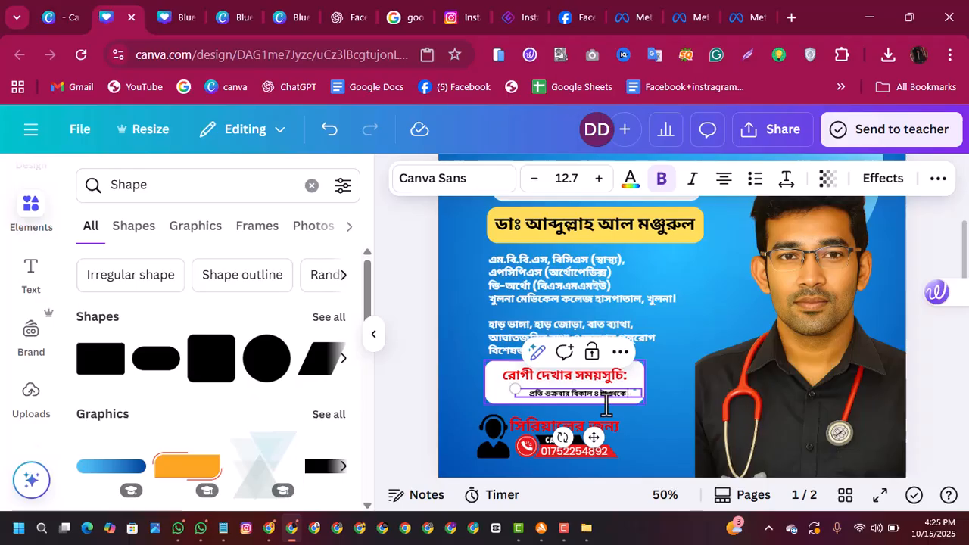
click(343, 138)
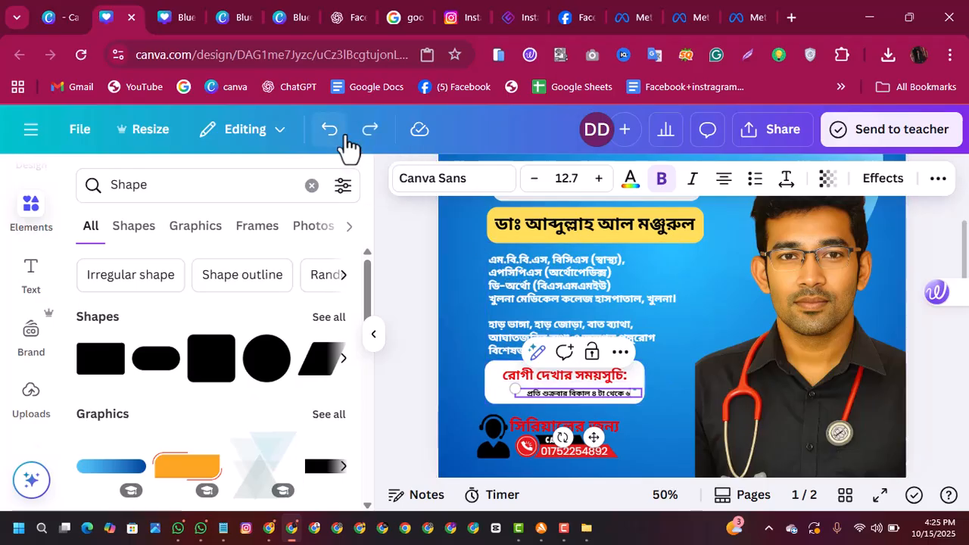
click(344, 138)
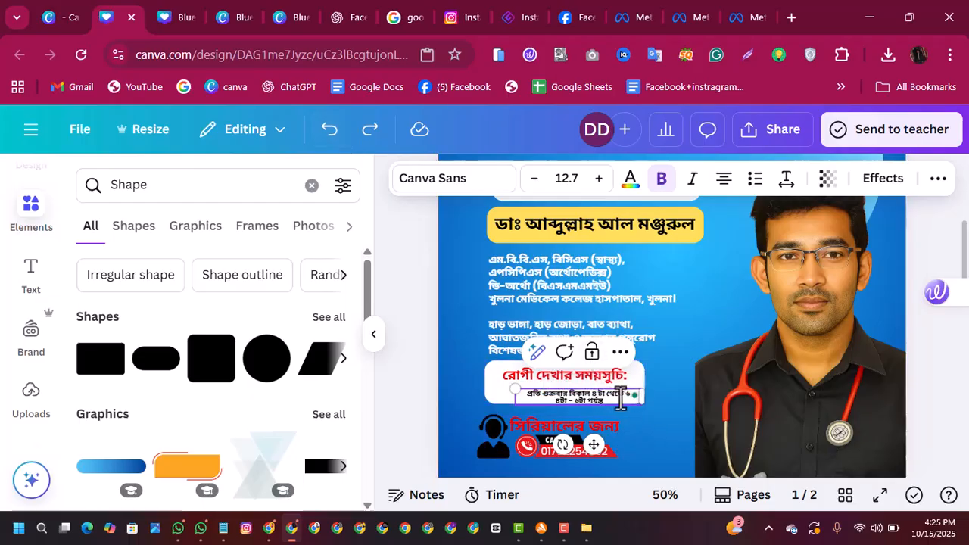
Step: Try deleting "৪ টা থেকে ৬" from the Friday line as one selection, and undo it
drag(593, 393, 626, 395)
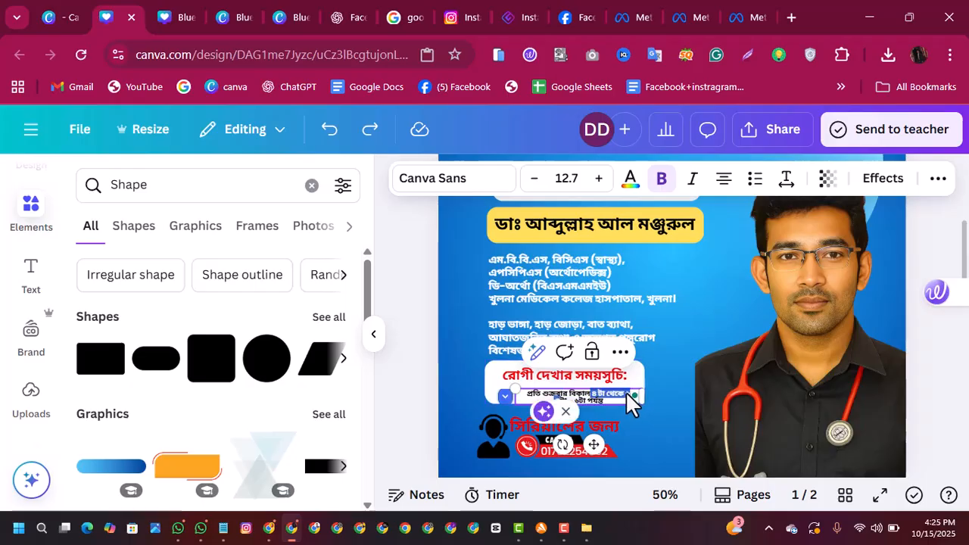
key(BackSpace)
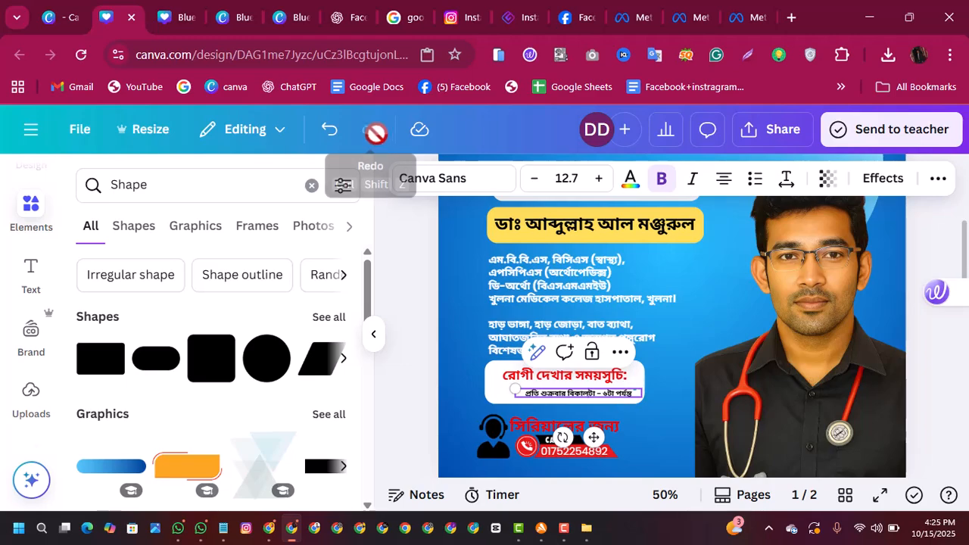
click(330, 129)
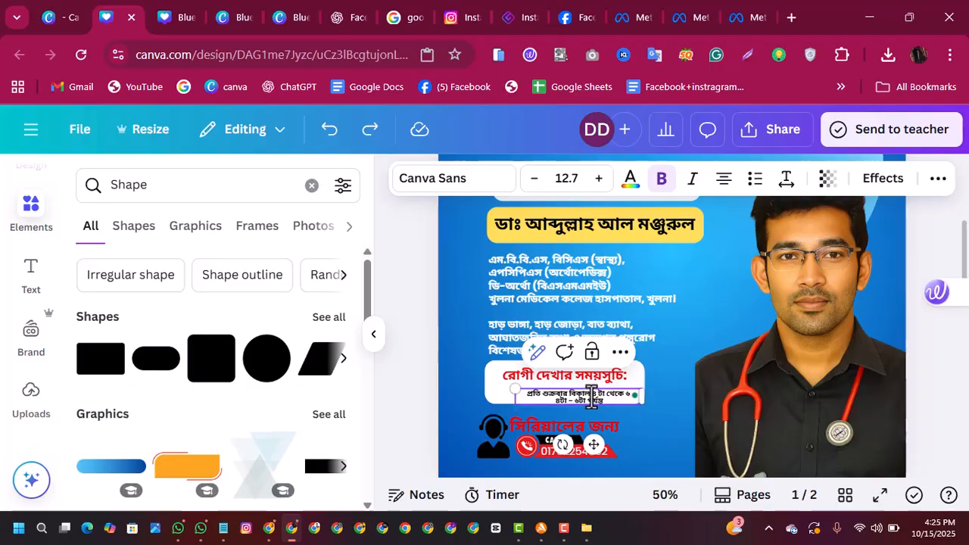
Step: Remove the duplicate "৪ টা থেকে ৬" from the Friday line and start "৪টা – ৬টা পর্যন্ত" on a new line after "বিকাল"
double_click(591, 393)
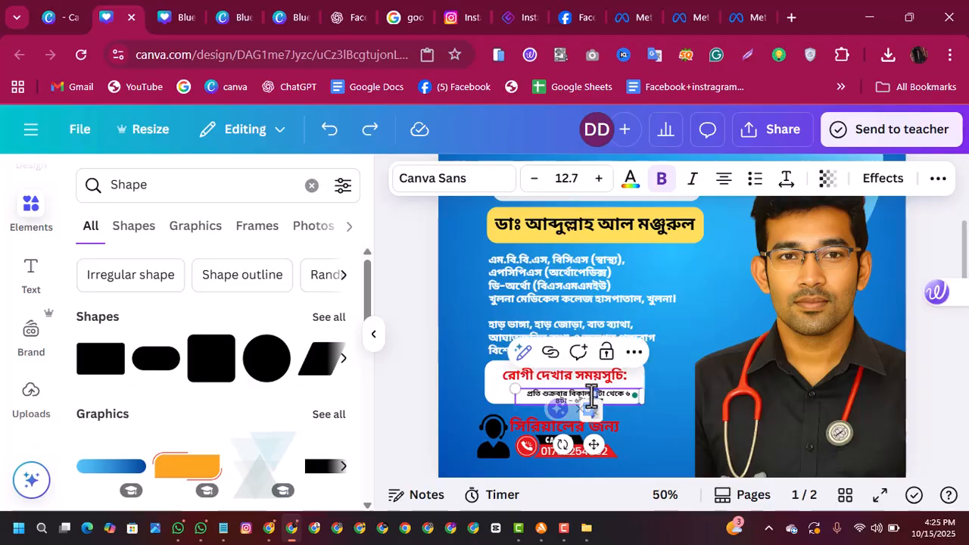
key(BackSpace)
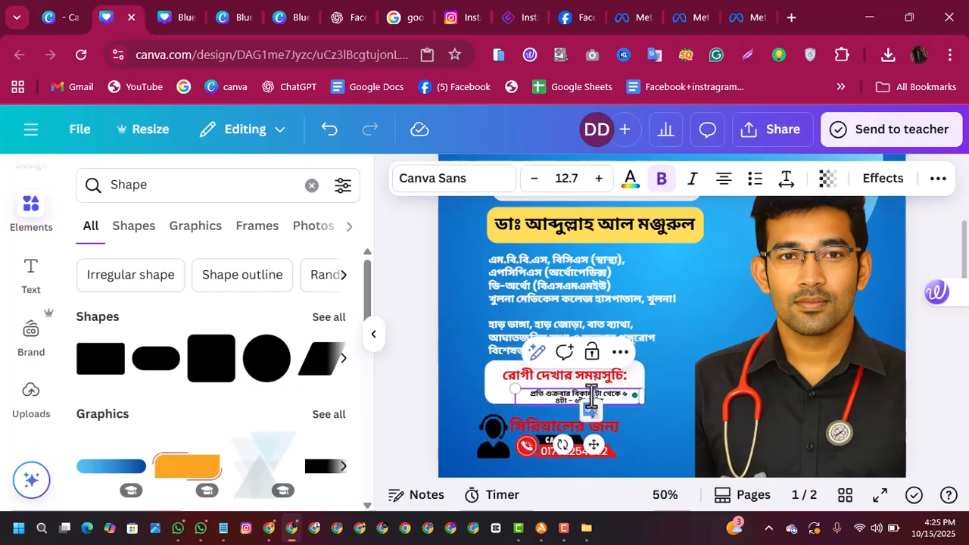
double_click(591, 396)
mouse_move(629, 395)
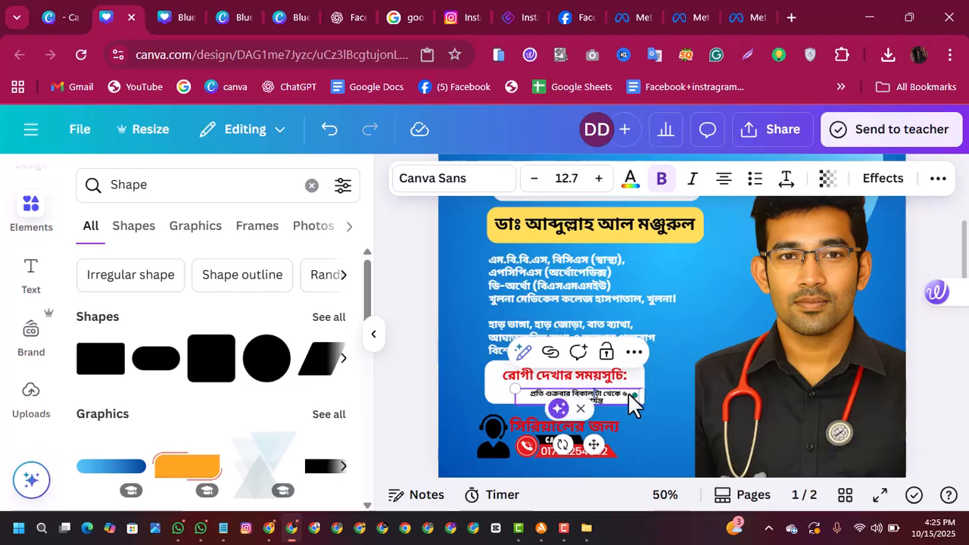
key(Escape)
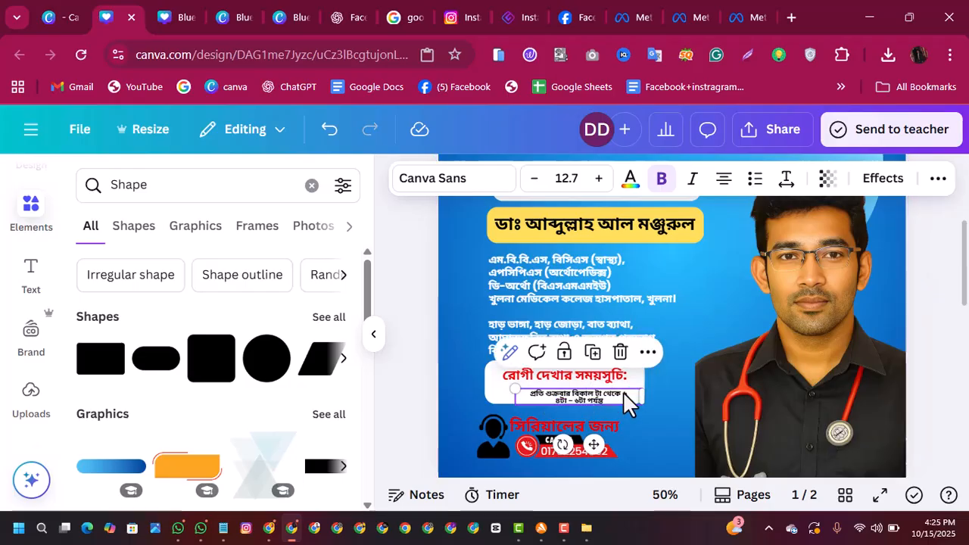
click(626, 391)
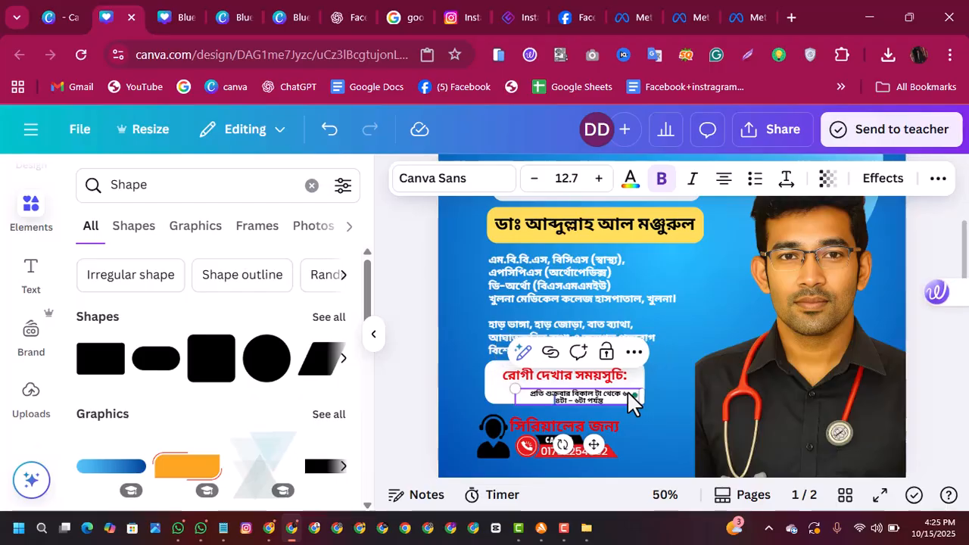
key(BackSpace)
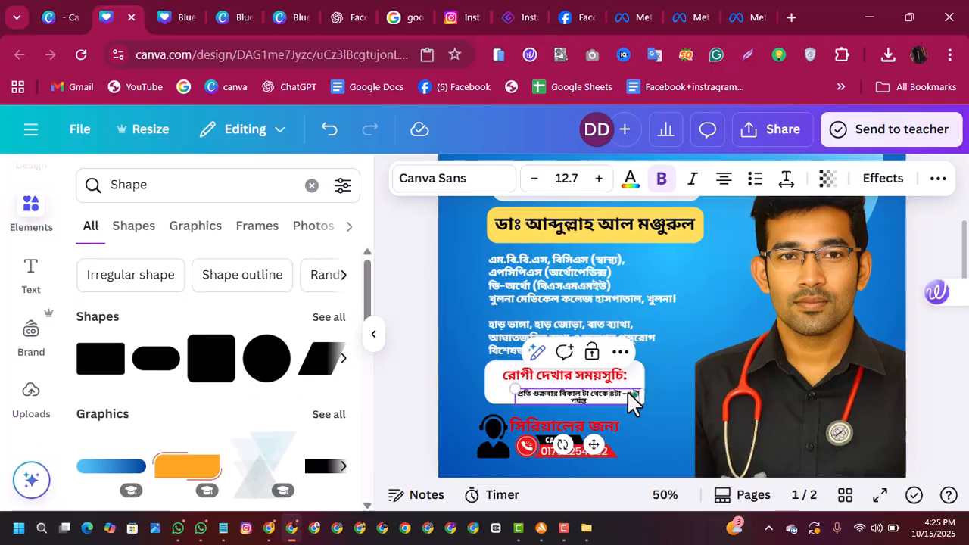
key(BackSpace)
key(BackSpace)
key(BackSpace)
key(BackSpace)
key(BackSpace)
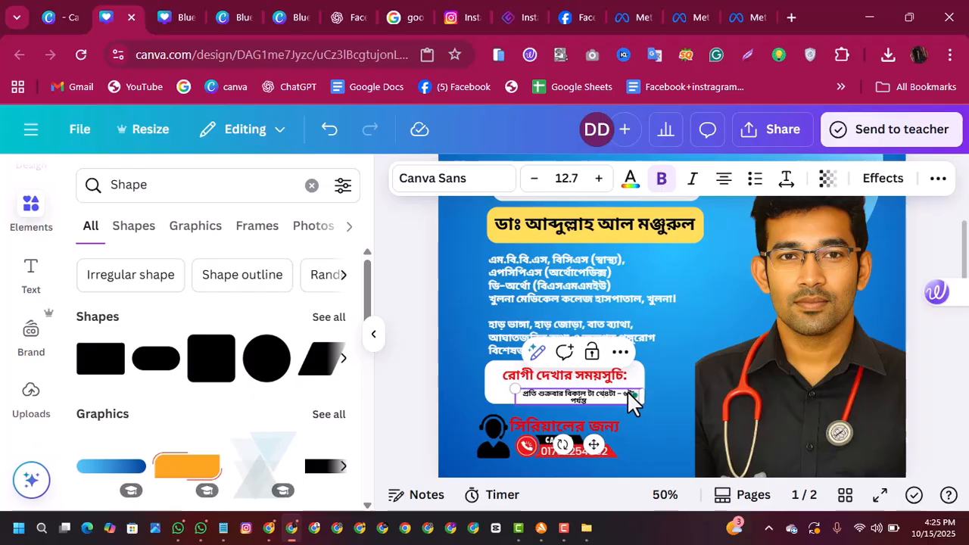
key(BackSpace)
key(BackSpace)
key(BackSpace)
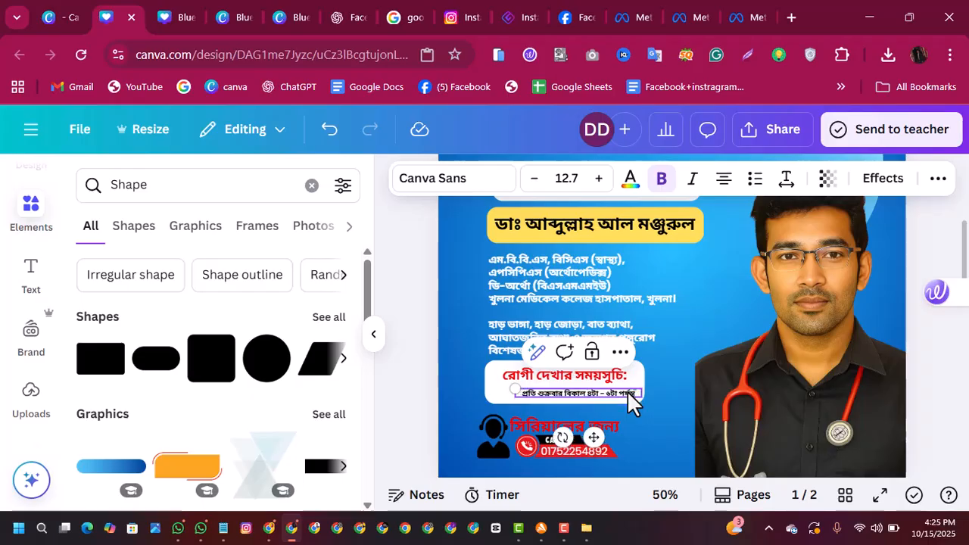
key(Return)
Step: Move the Friday schedule text up and left within the white box and reduce its font size to 10.7
click(672, 402)
click(607, 402)
drag(606, 402, 592, 394)
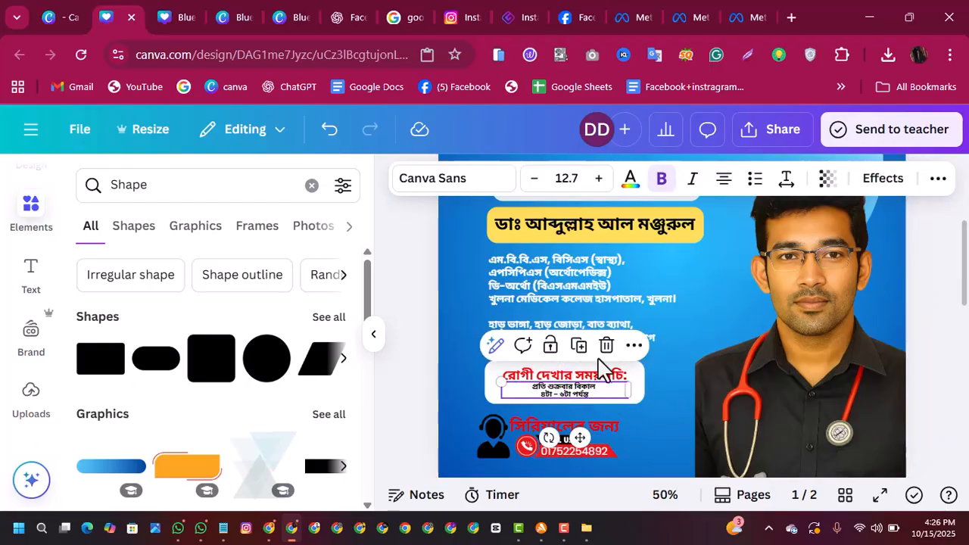
click(535, 180)
click(535, 179)
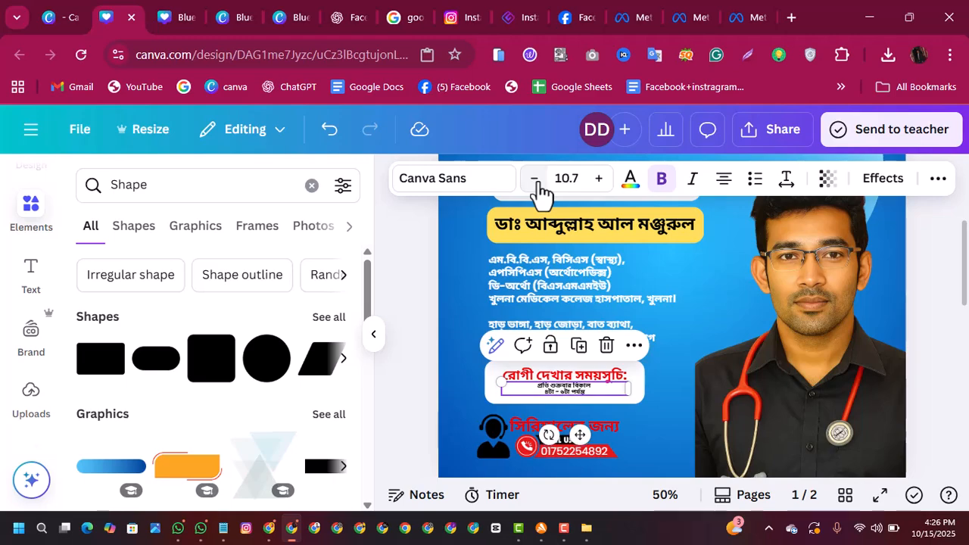
Step: Increase the font size of the Friday schedule text in the white box to 15.7
click(598, 178)
click(598, 178)
click(598, 179)
click(598, 179)
click(598, 178)
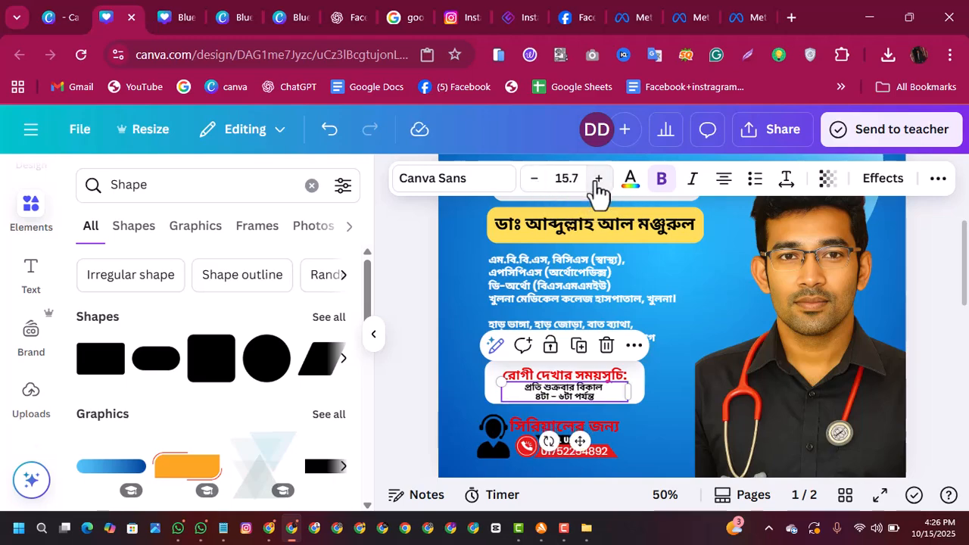
click(712, 346)
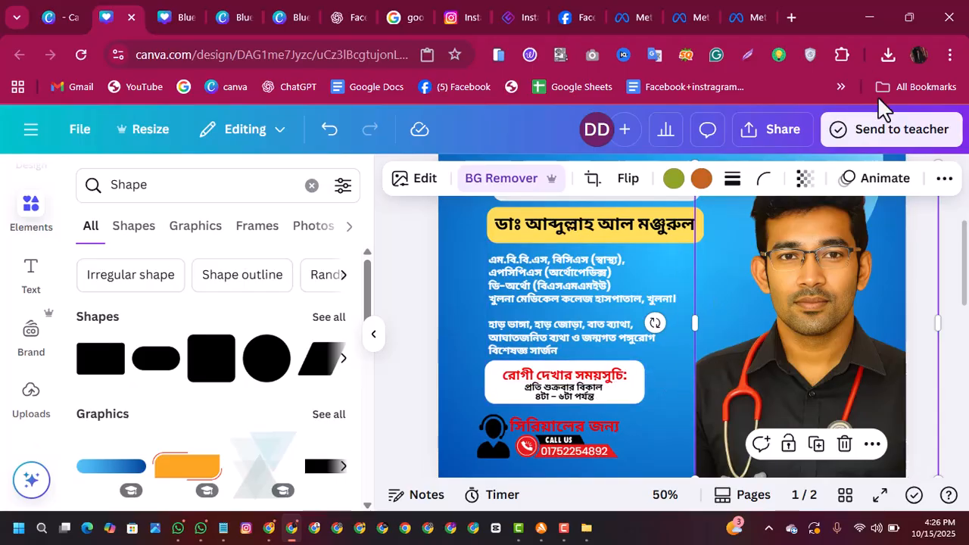
Step: Download the design as JPG with the size multiplier set to 3.125
click(790, 140)
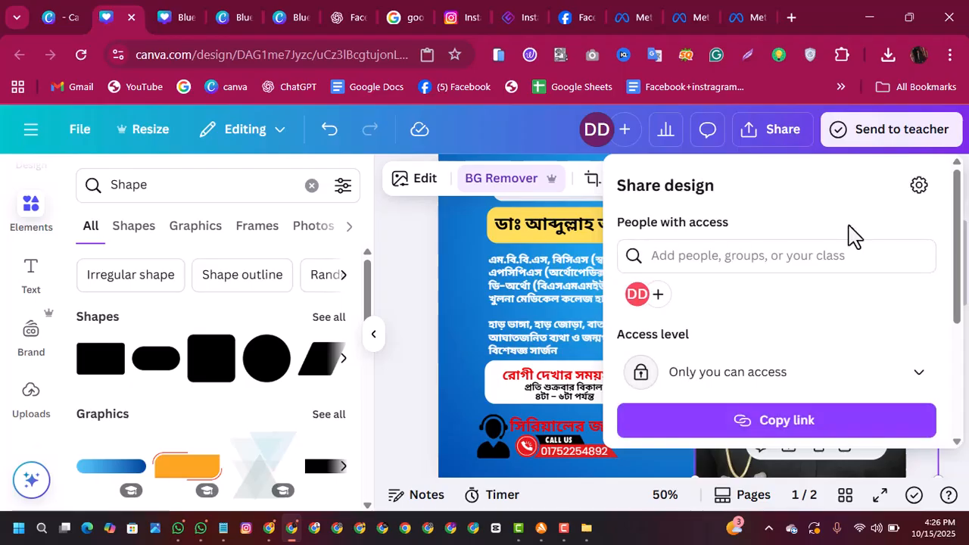
drag(958, 238, 964, 367)
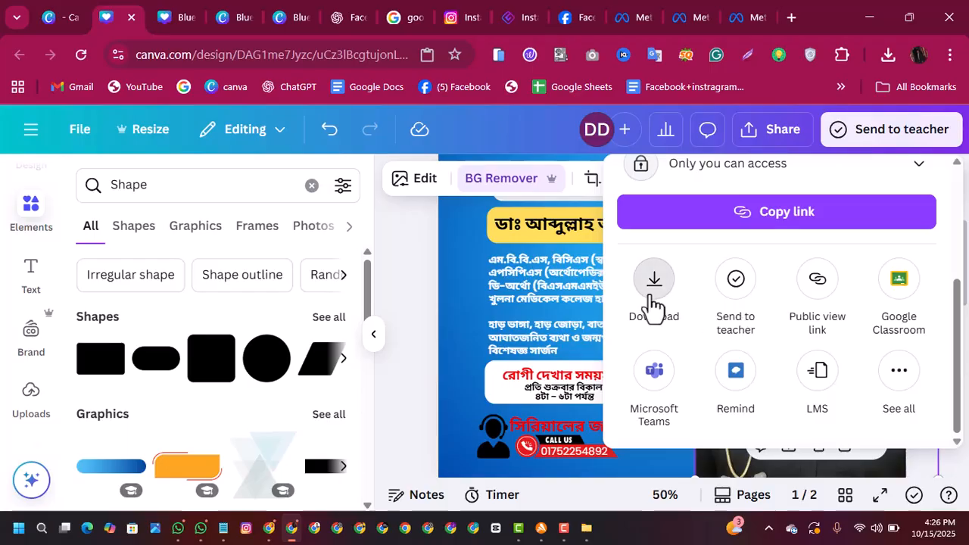
click(653, 305)
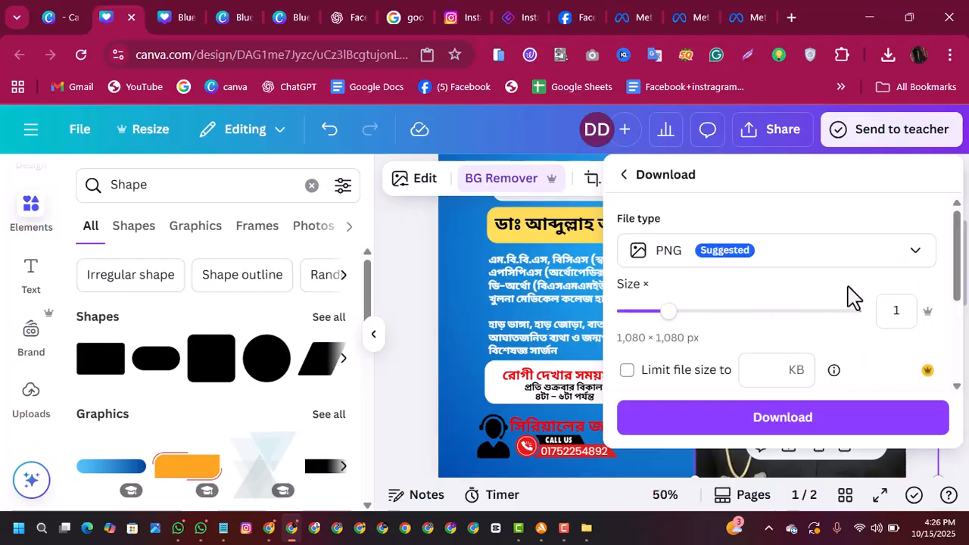
click(771, 253)
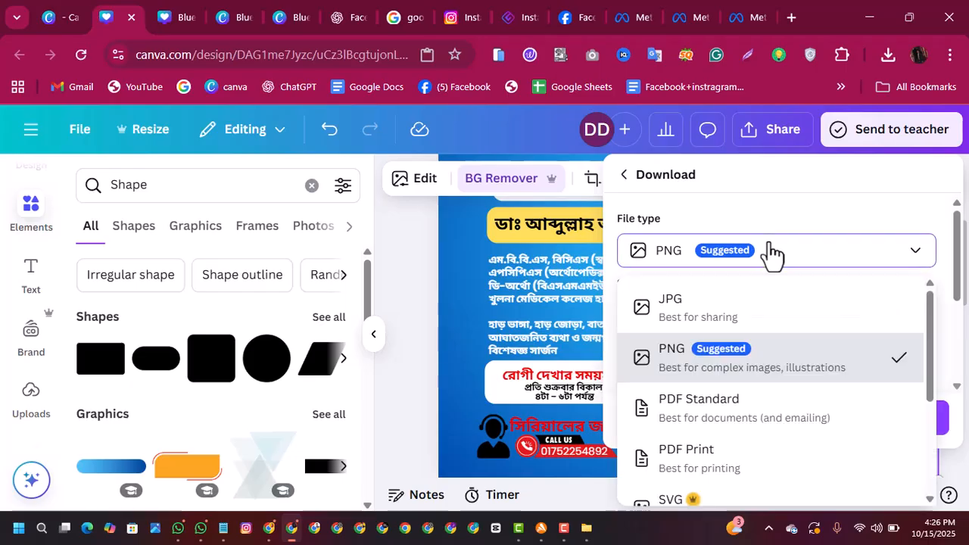
click(700, 312)
drag(682, 314, 852, 316)
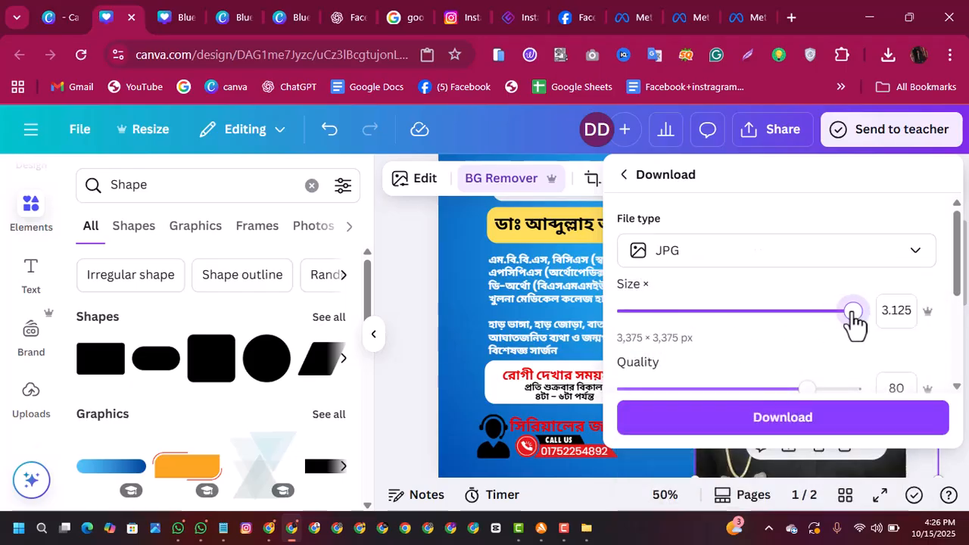
click(822, 423)
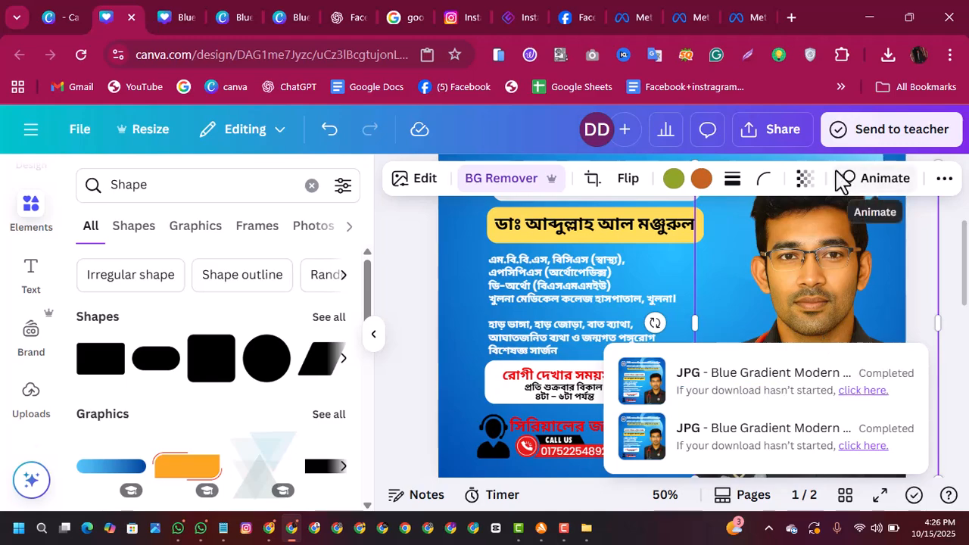
Step: Open the newly downloaded Blue Gradient Modern Professional zip in the Downloads folder and cut image 1 from it
click(884, 57)
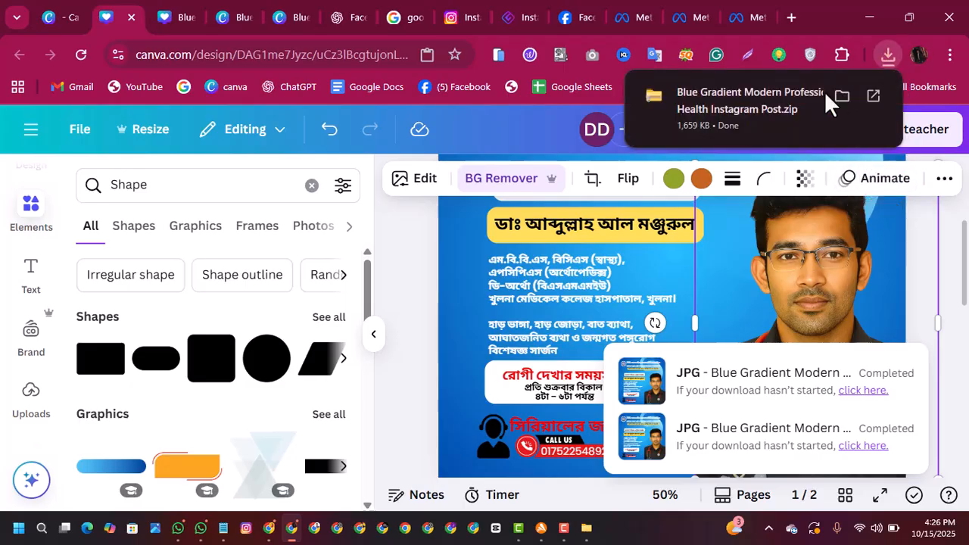
click(842, 92)
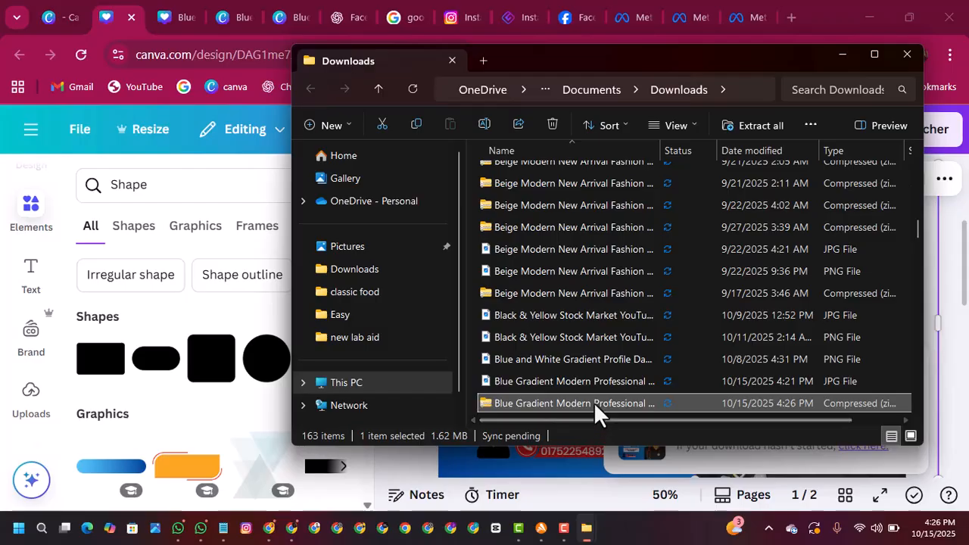
double_click(593, 402)
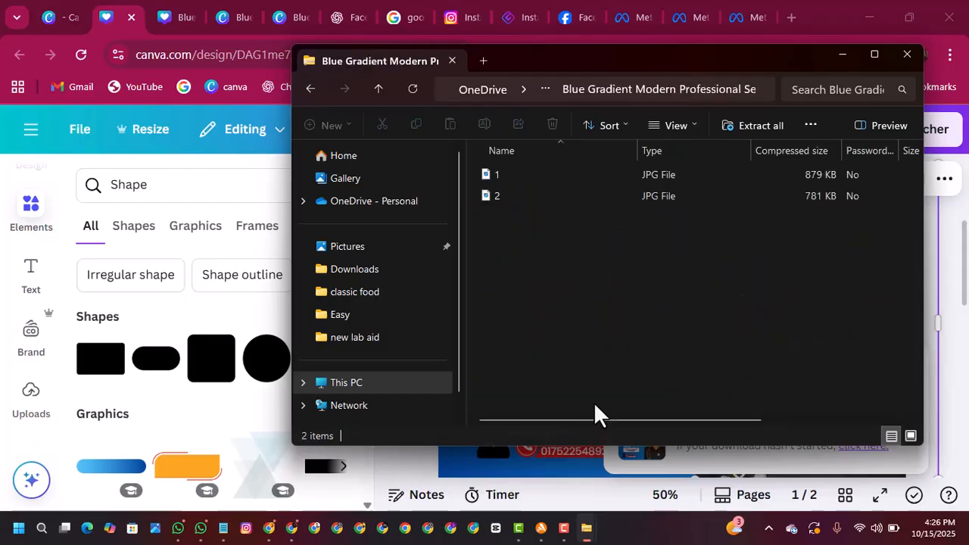
right_click(517, 174)
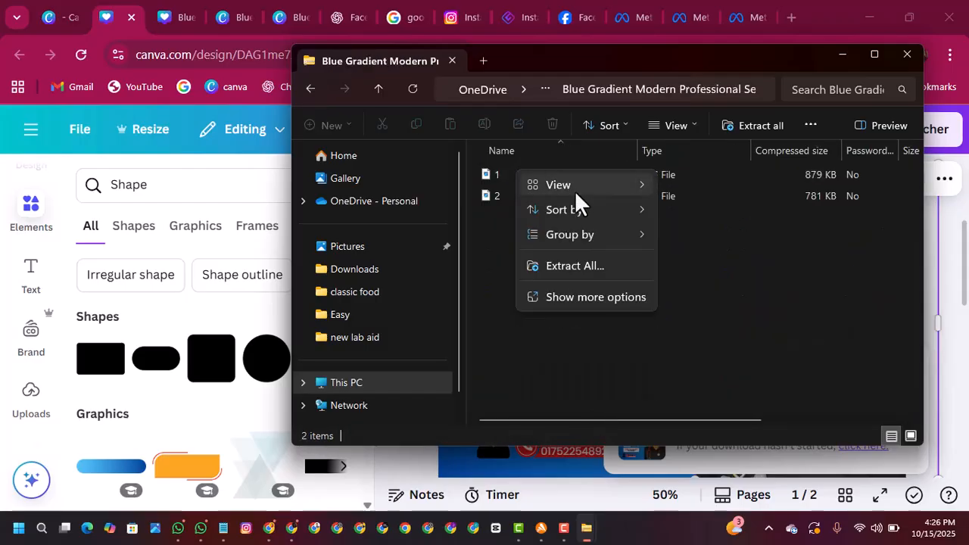
right_click(497, 173)
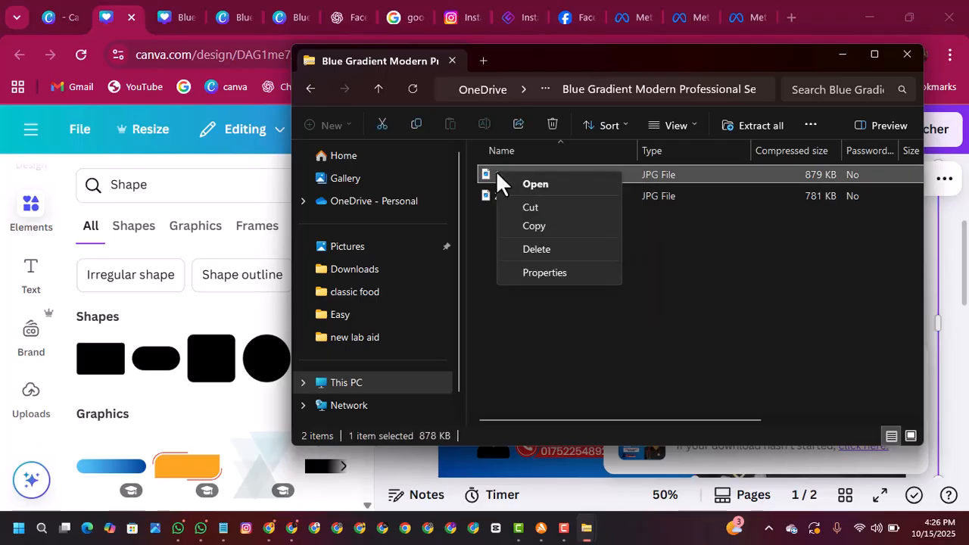
click(544, 209)
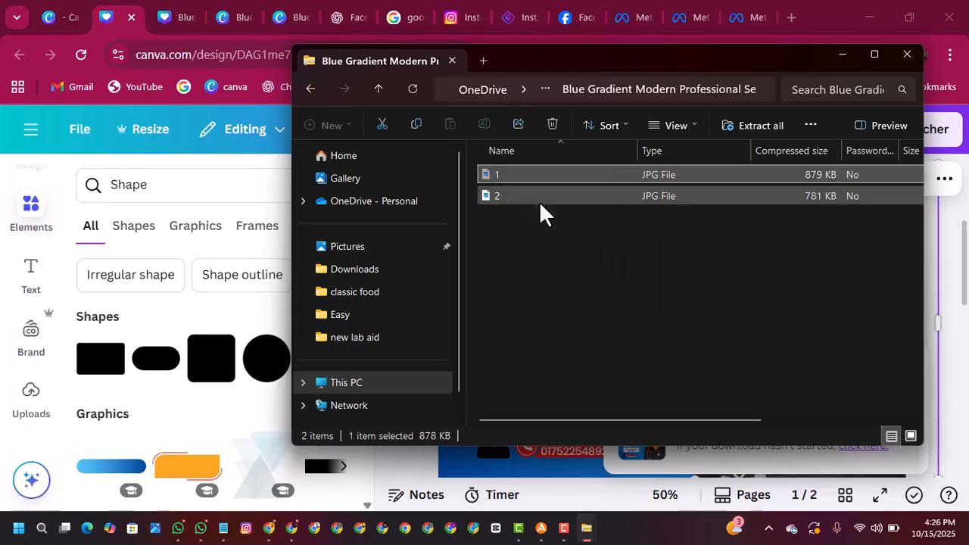
Step: Paste the cut image into the desktop folder "new lab aid", replacing the existing 1.jpg, and view the image to check it
click(842, 55)
click(870, 21)
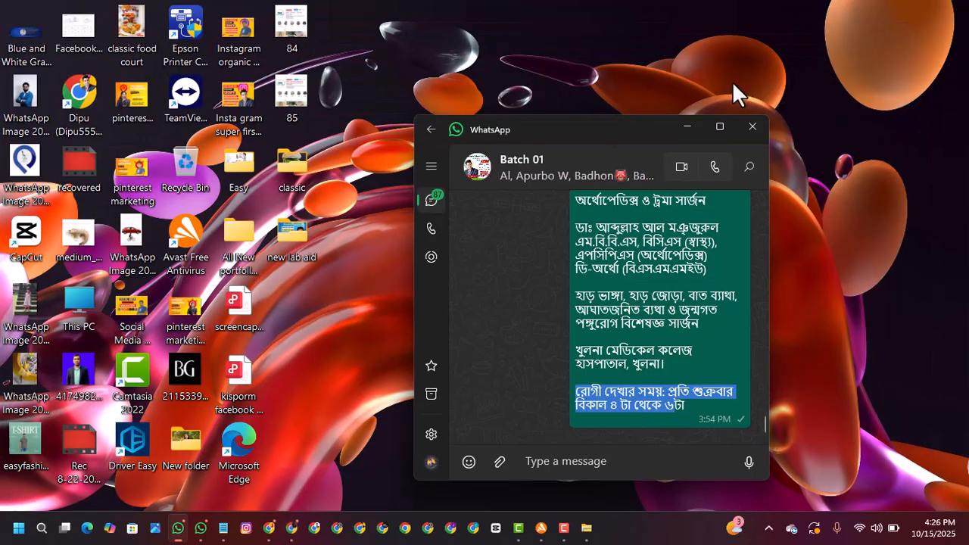
double_click(292, 244)
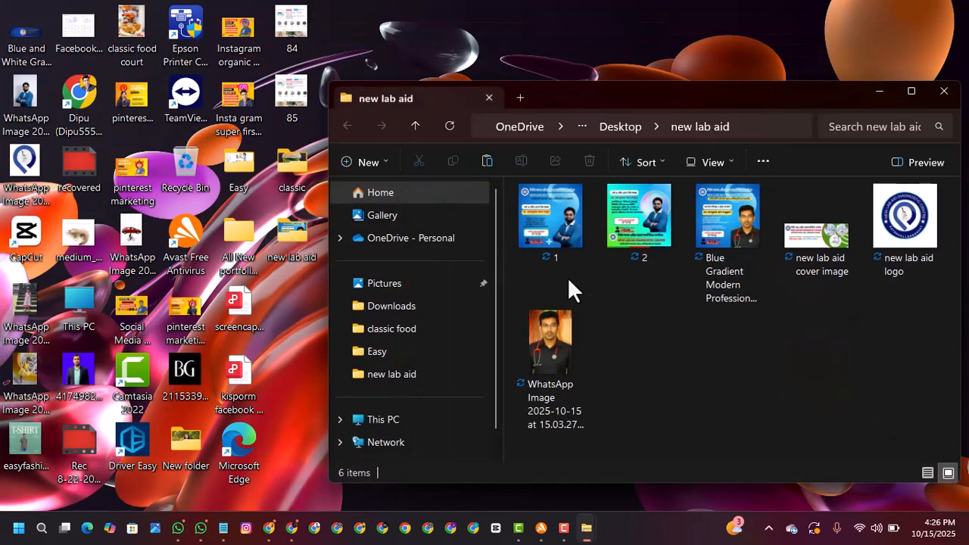
right_click(656, 346)
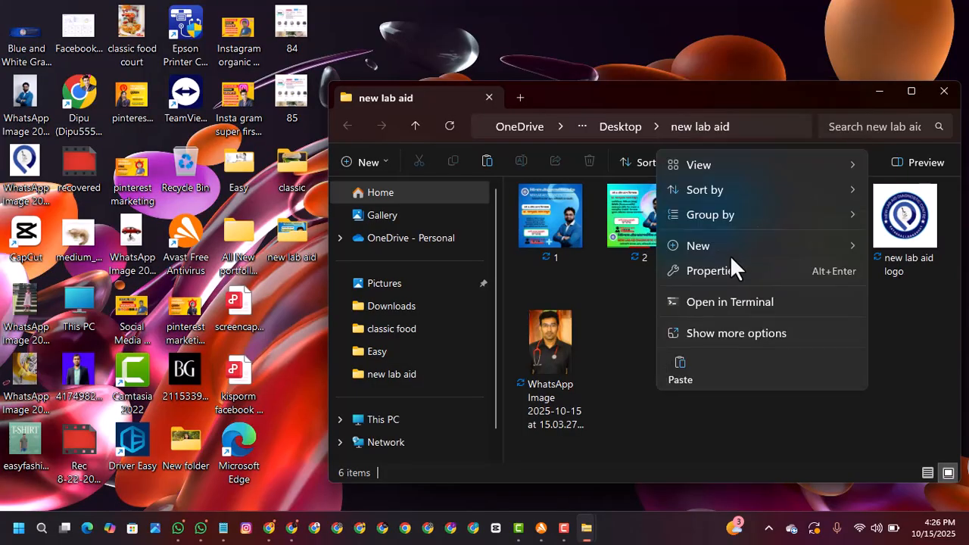
click(686, 368)
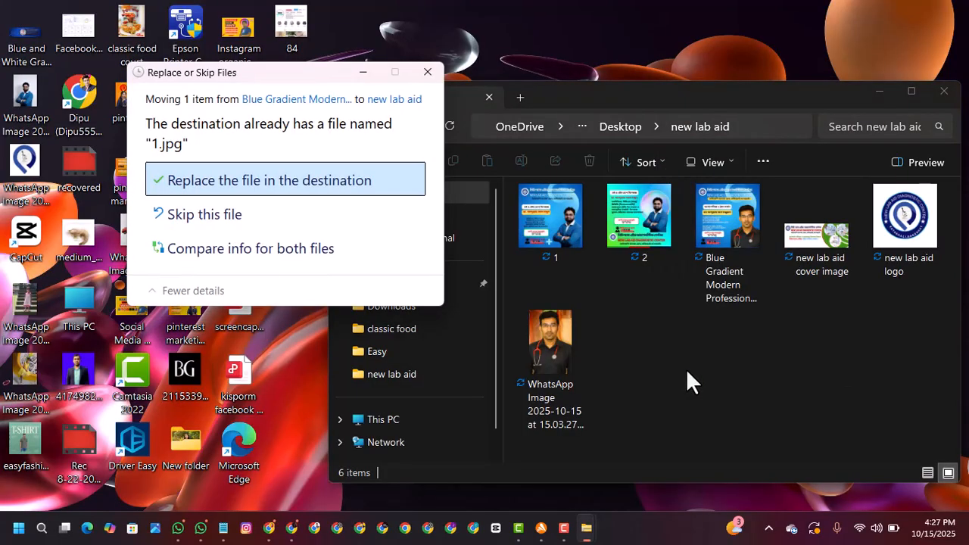
click(341, 189)
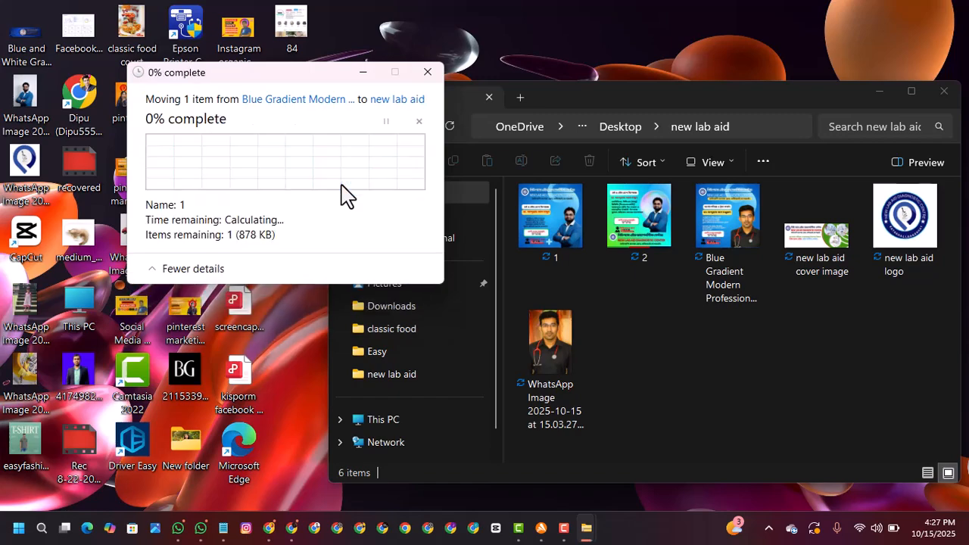
double_click(539, 241)
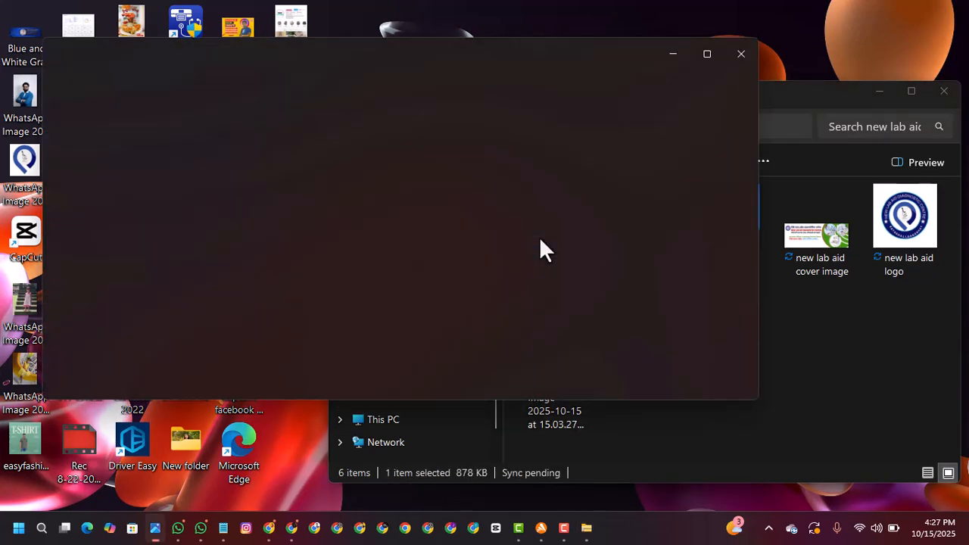
click(741, 54)
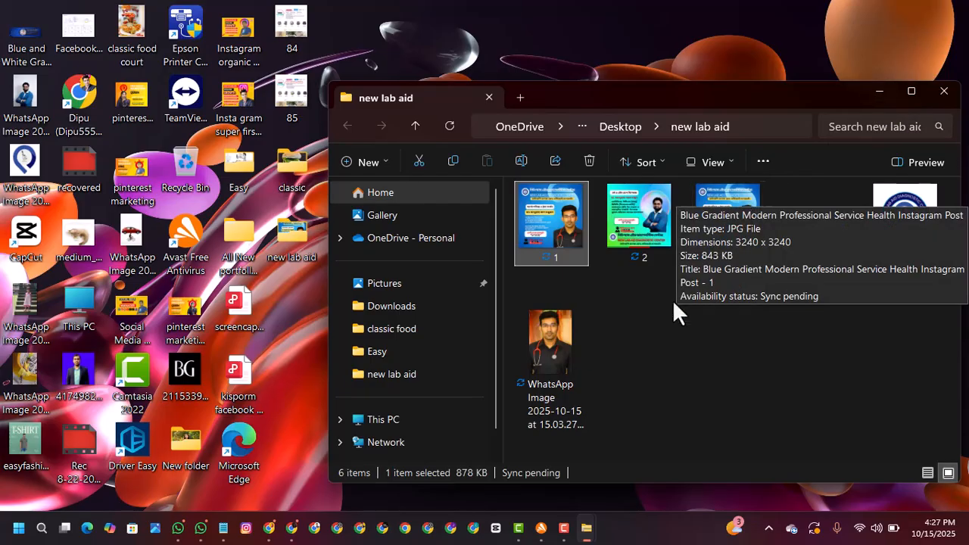
Step: Delete the old Blue Gradient Modern Professional image from the "new lab aid" folder and minimize the folder window
click(719, 228)
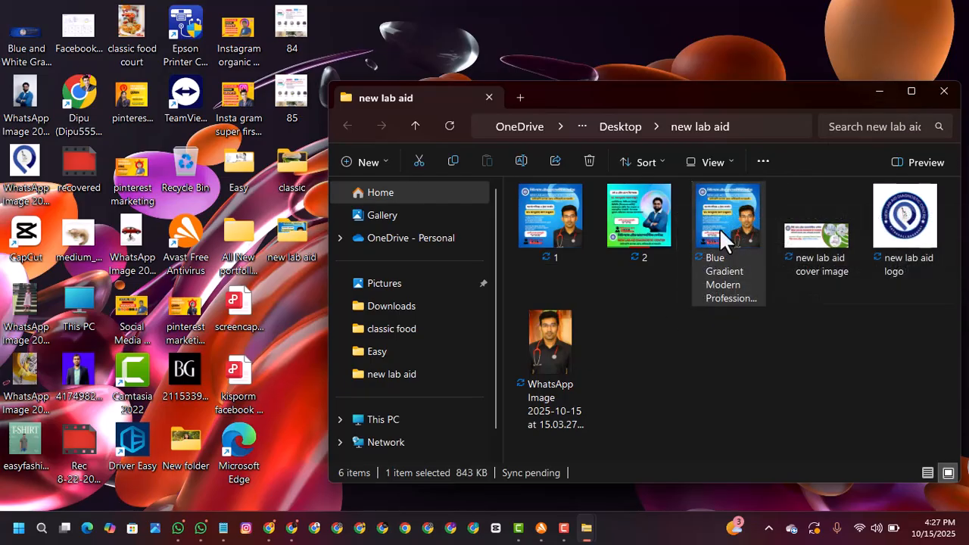
right_click(719, 228)
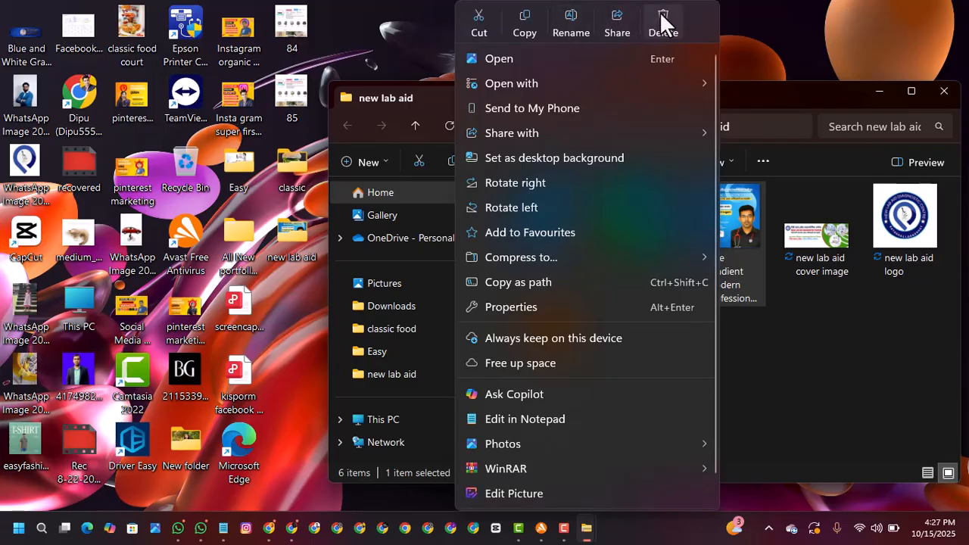
click(659, 13)
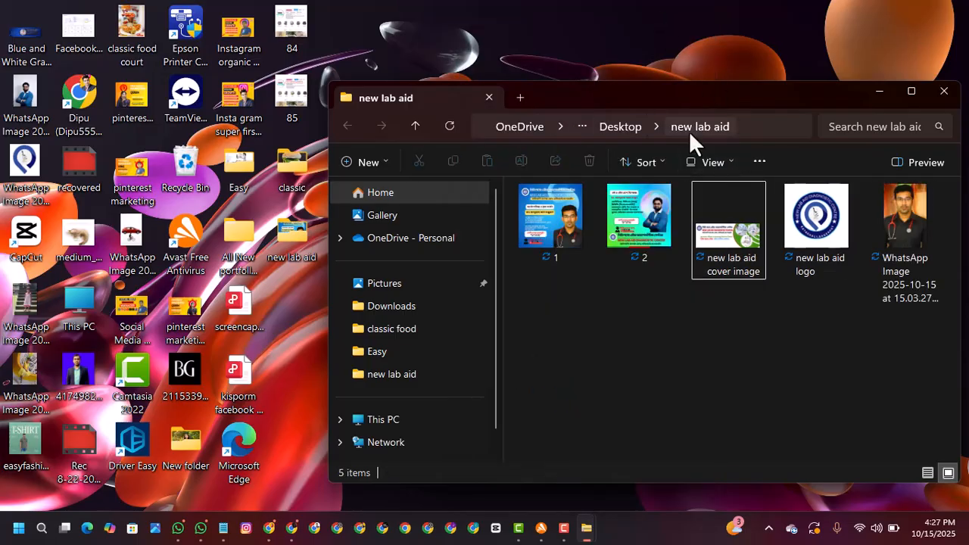
click(878, 91)
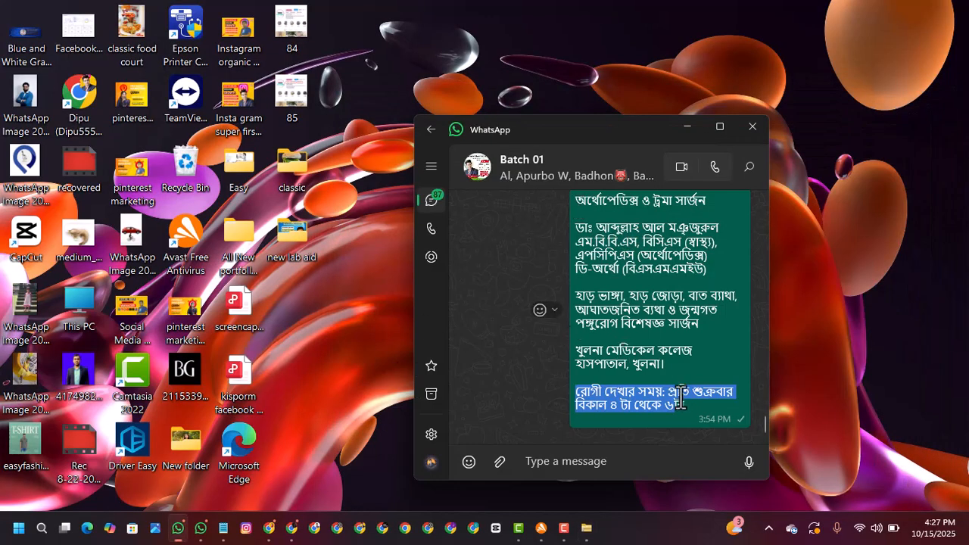
Step: Copy the full text of the doctor's details message in the WhatsApp Batch 01 chat
drag(685, 404, 565, 173)
click(621, 276)
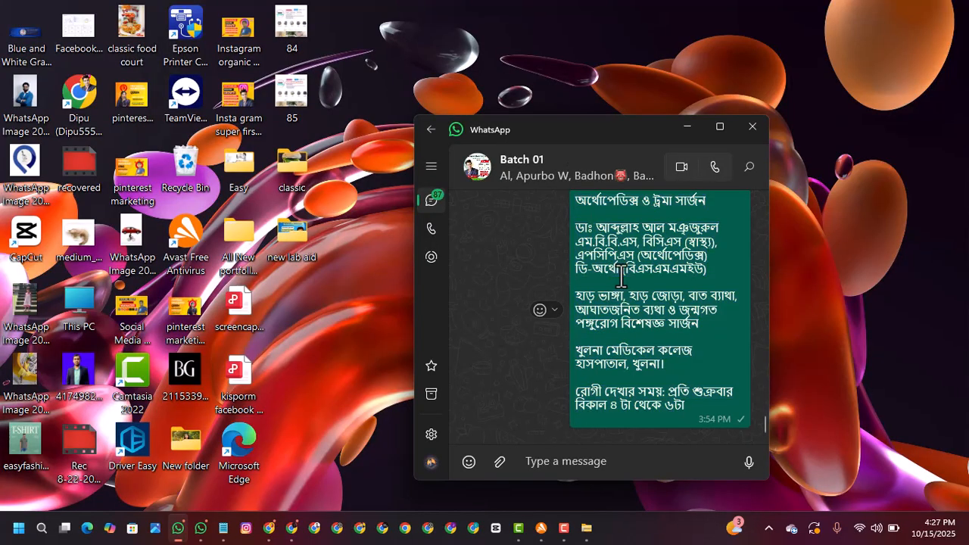
triple_click(621, 276)
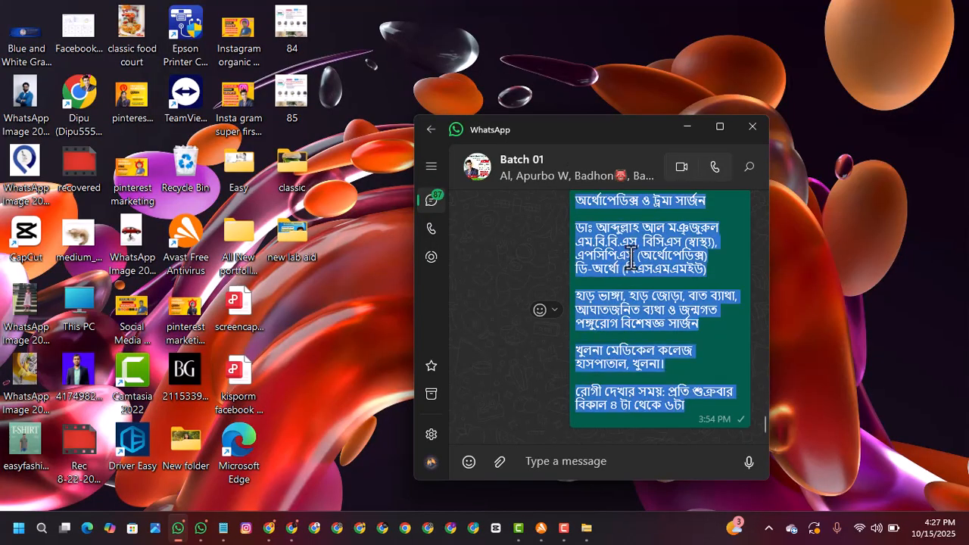
right_click(630, 256)
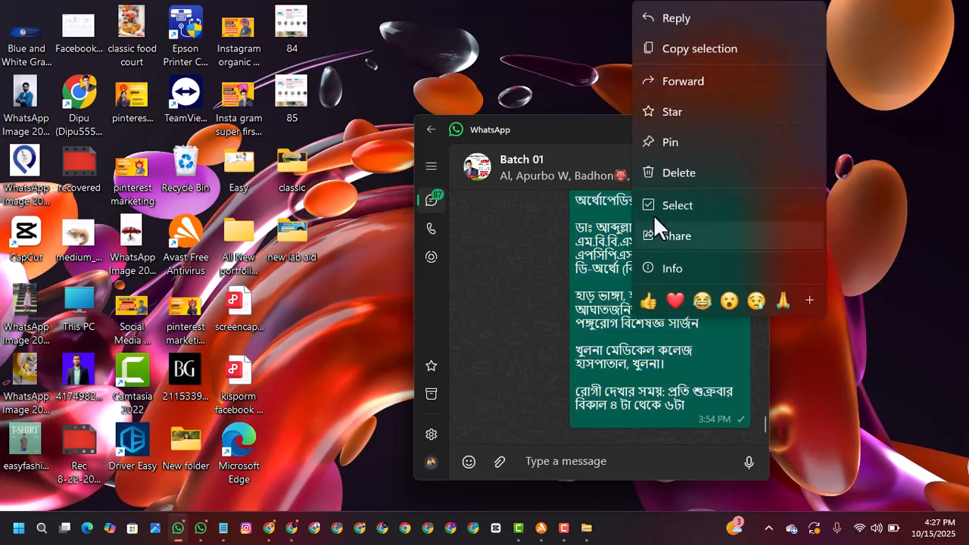
click(678, 48)
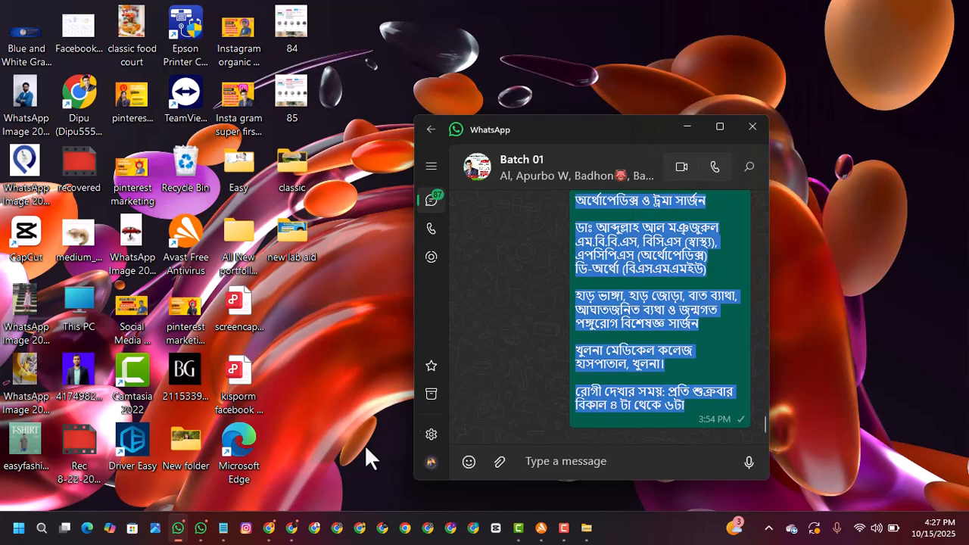
Step: Switch to the ChatGPT conversation, paste the doctor's details and send them with the request "please write with address and cta and emoji"
click(292, 528)
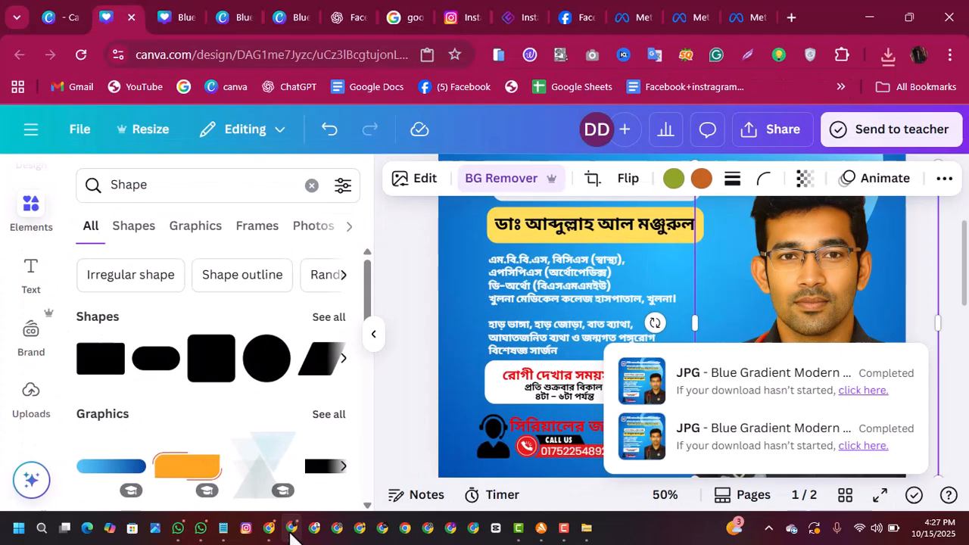
click(340, 21)
click(456, 460)
right_click(456, 460)
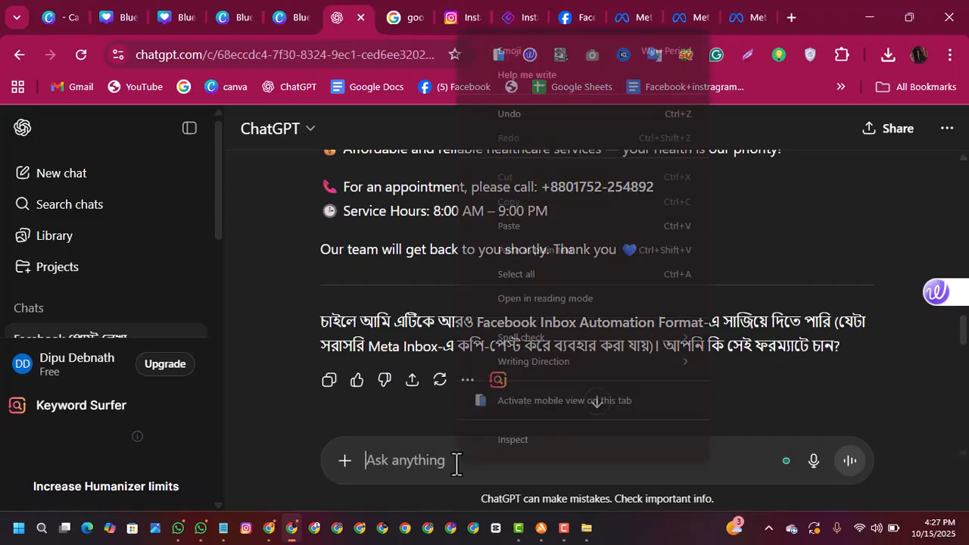
click(505, 231)
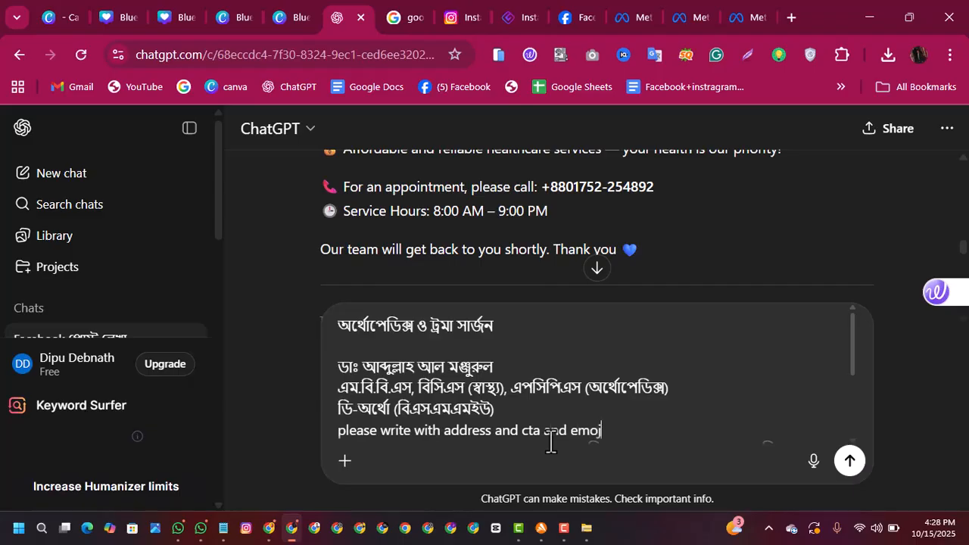
key(Return)
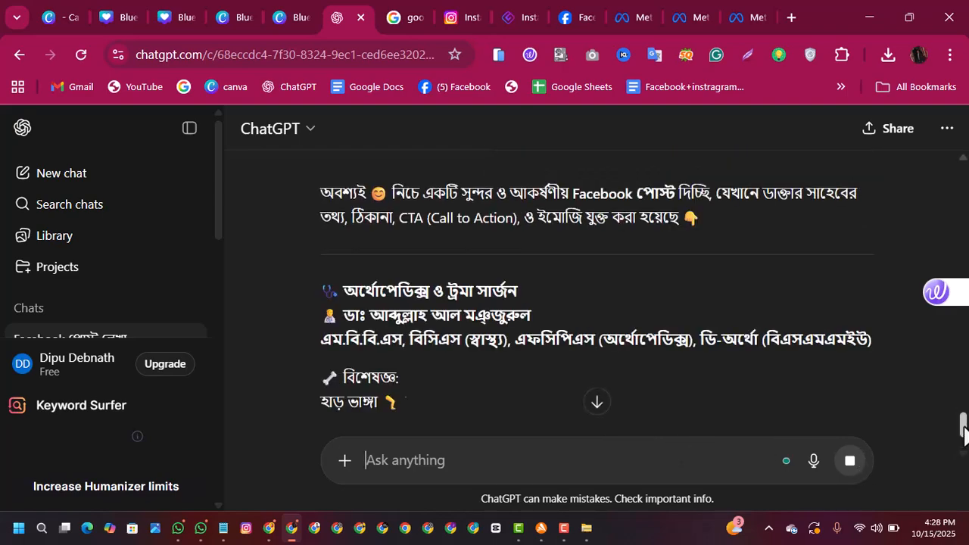
Step: Copy the generated Bengali Facebook caption from ChatGPT's reply, from its heading through the closing hashtags
scroll(966, 451, down, 2)
drag(966, 438, 966, 455)
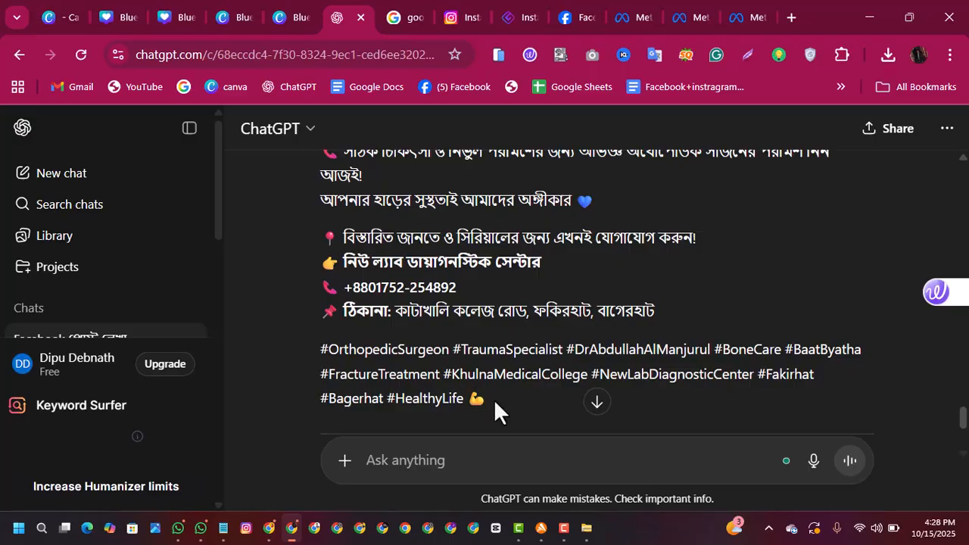
drag(493, 399, 299, 317)
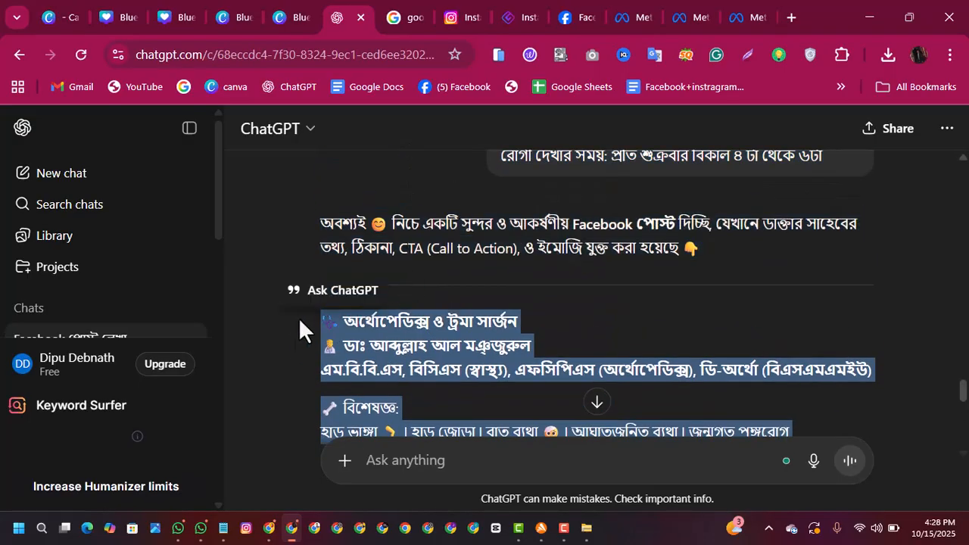
right_click(366, 327)
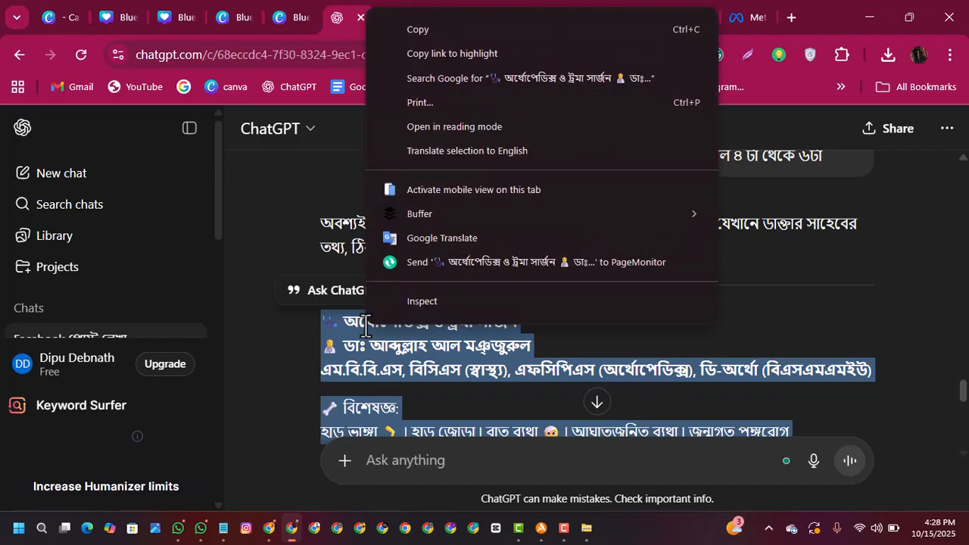
click(414, 39)
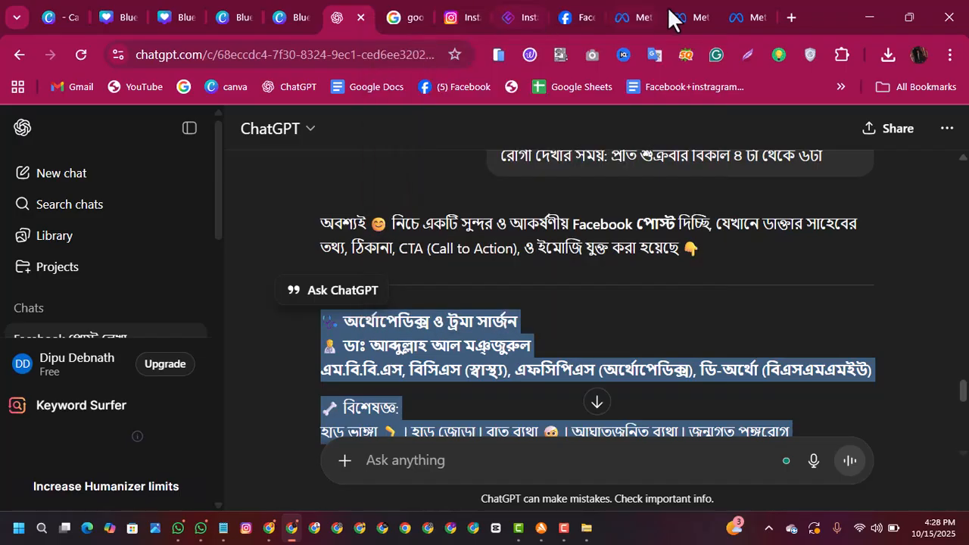
Step: Switch to the New Lab Aid diagnostic centre page in Meta Business Suite and start a new post from its Content section
click(739, 15)
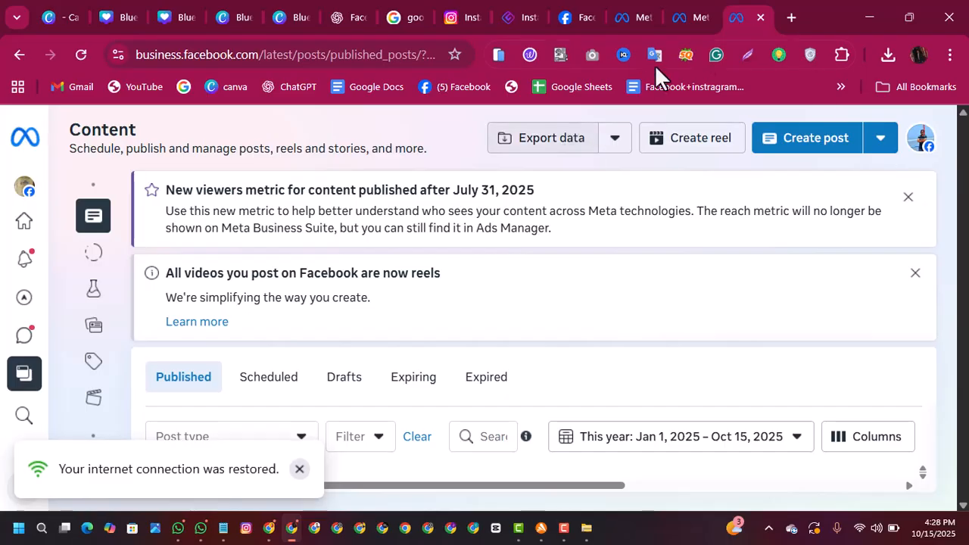
click(681, 19)
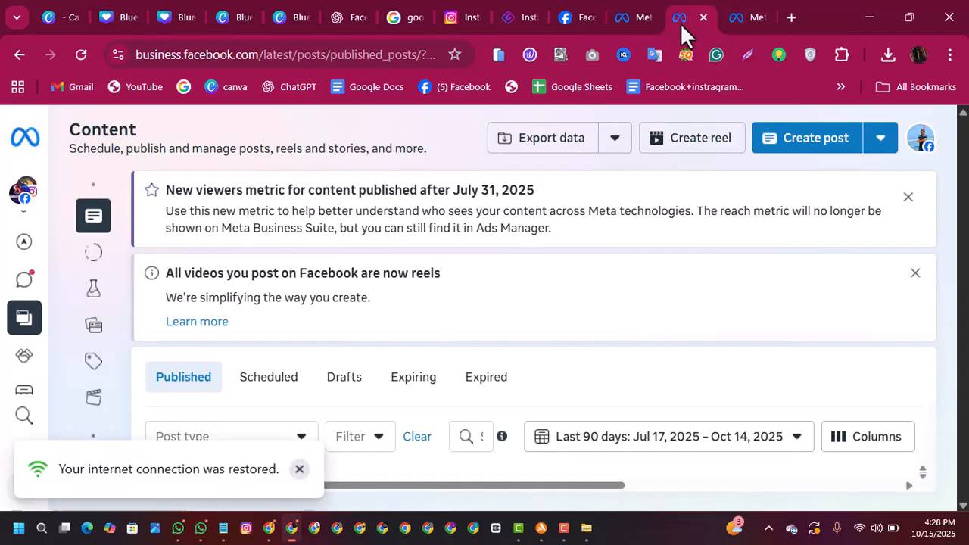
click(637, 20)
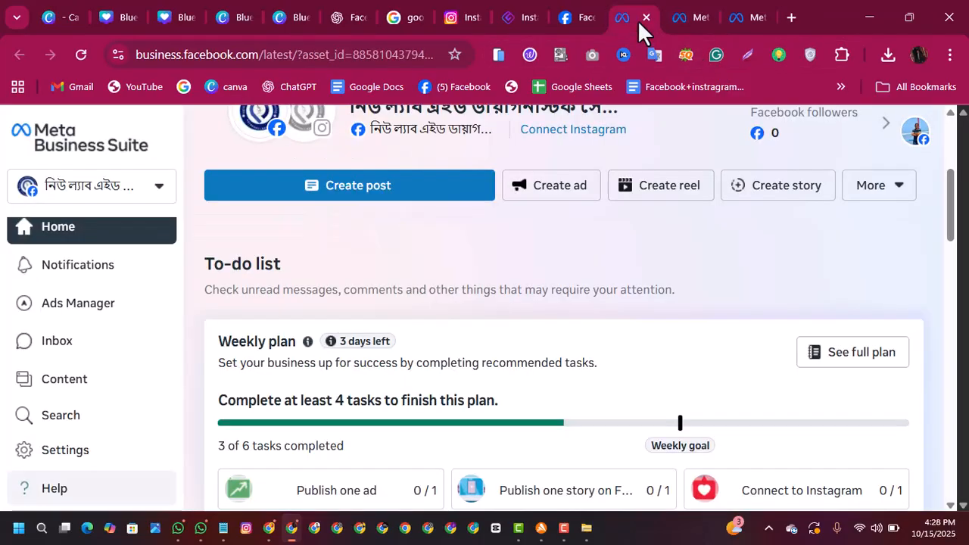
drag(955, 214, 945, 195)
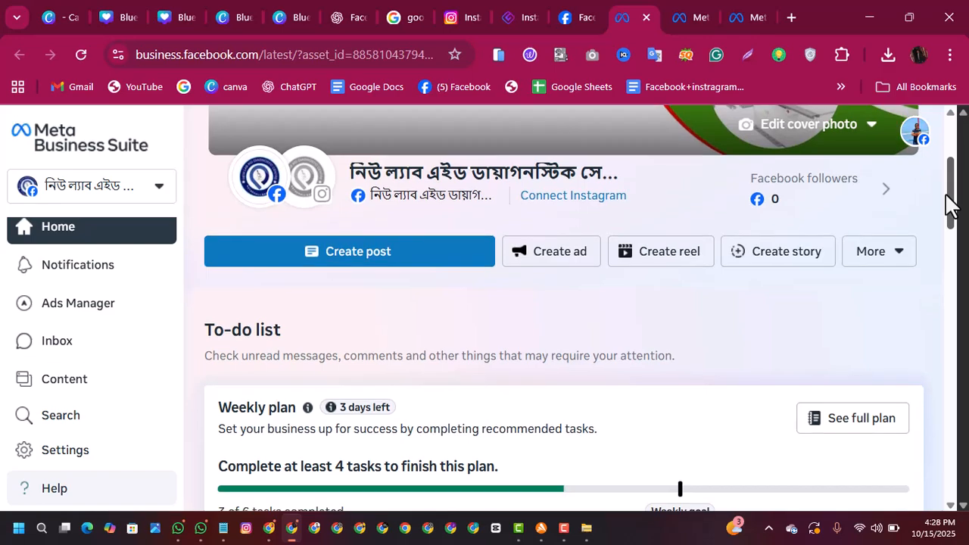
mouse_move(444, 196)
click(333, 261)
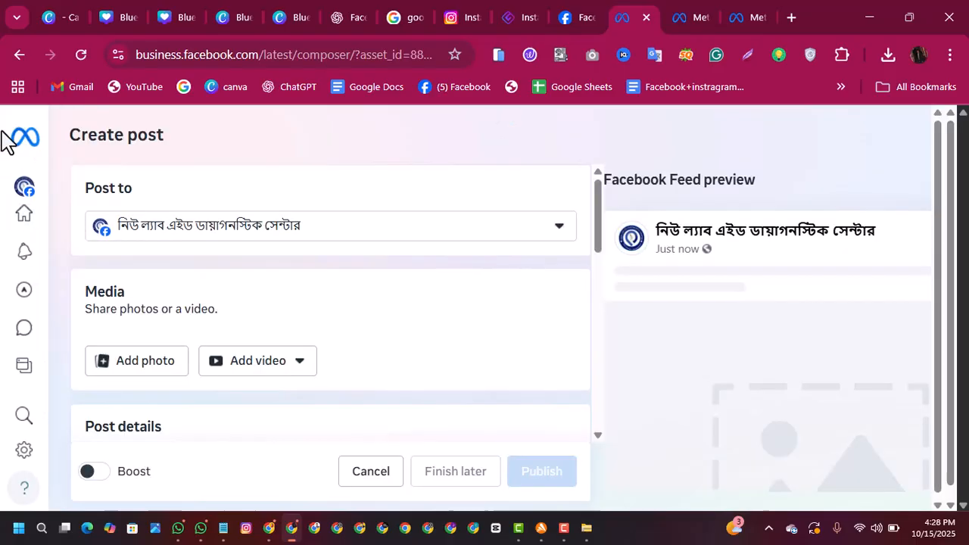
mouse_move(38, 275)
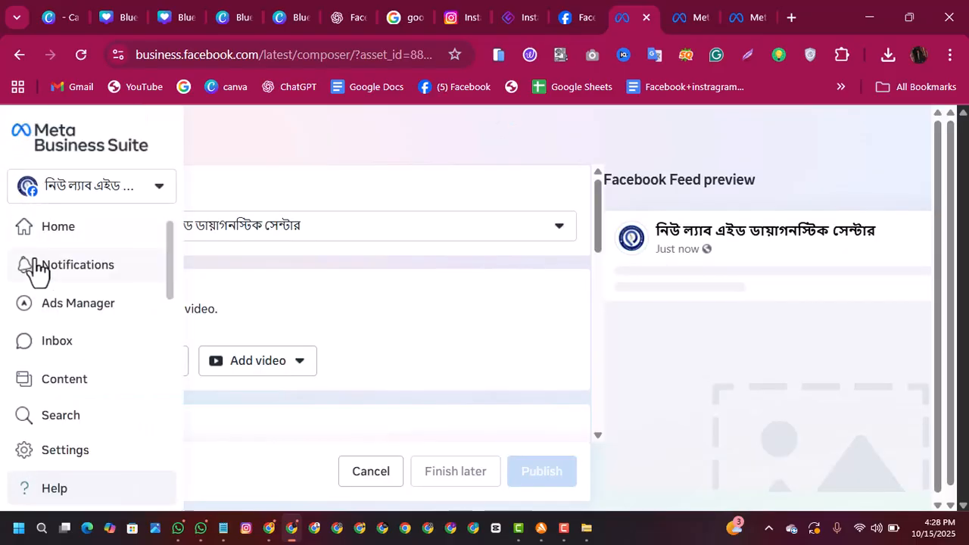
click(68, 385)
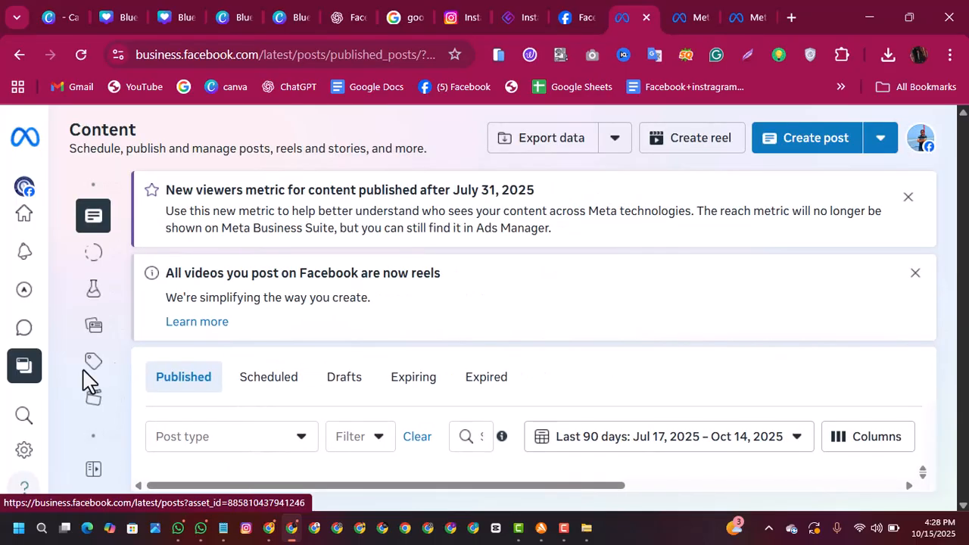
click(818, 145)
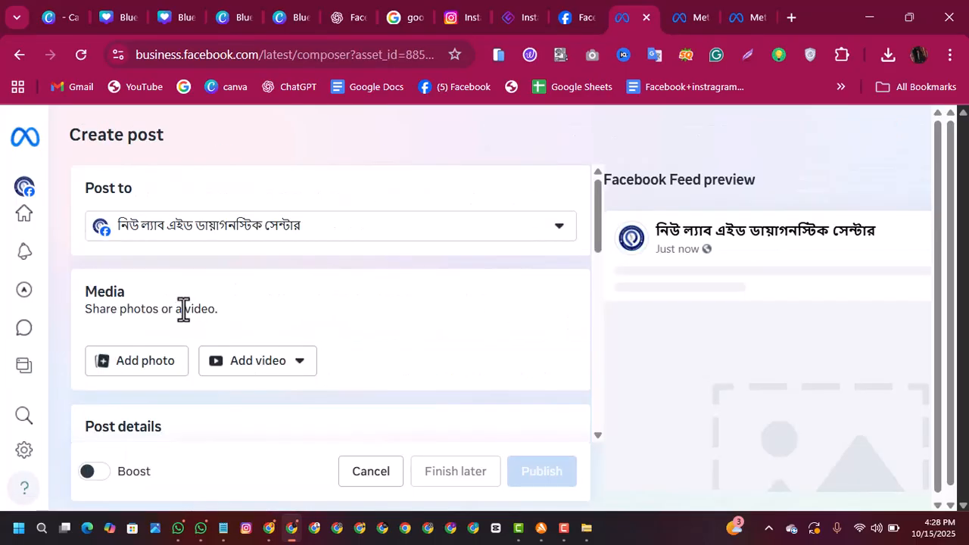
Step: Add image 1 from the "new lab aid" folder to the post and paste the copied caption as its text
click(149, 369)
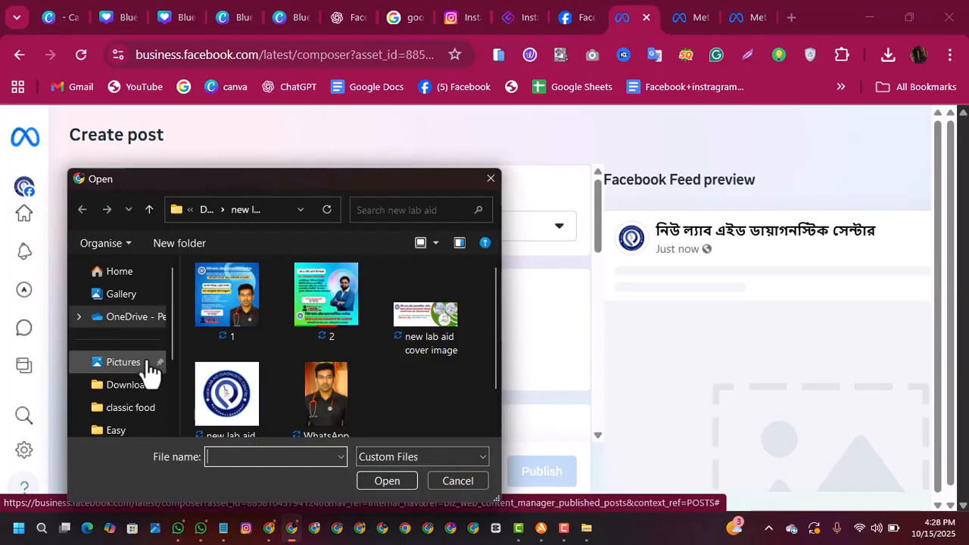
double_click(243, 309)
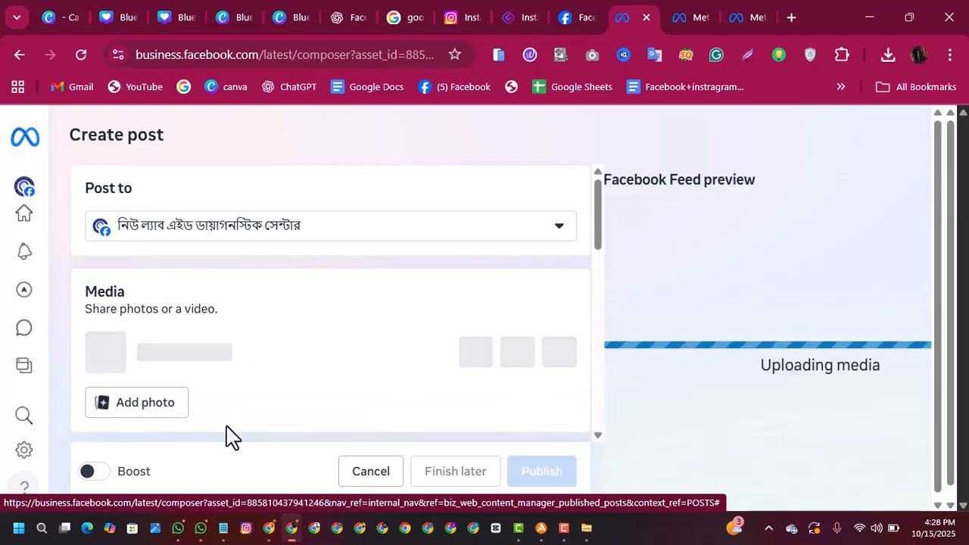
drag(598, 238, 525, 300)
click(311, 299)
right_click(310, 300)
click(383, 279)
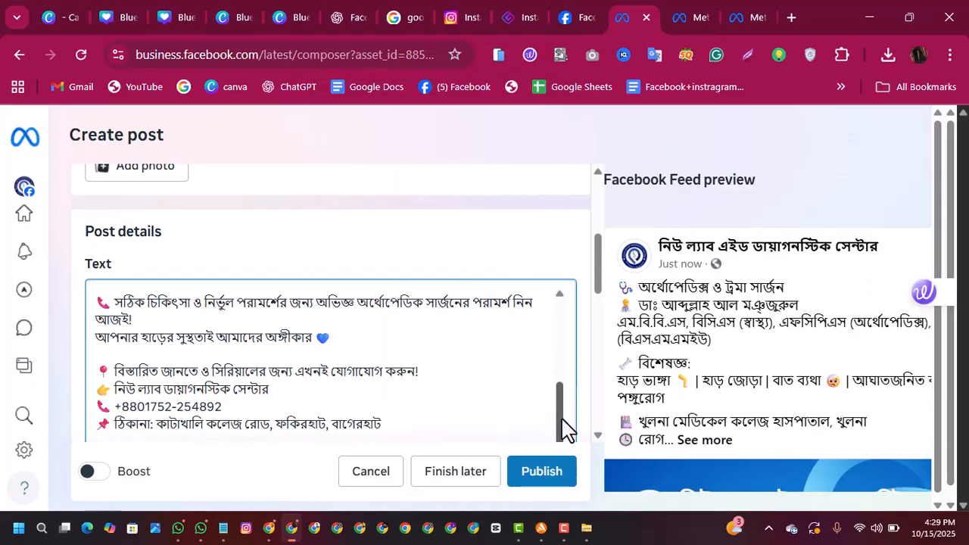
Step: Search for the location "kathakhali fakirhat" and save Fakirhat,Bagerhat,Khulna,Bangladesh. as the post's location
drag(597, 277, 602, 327)
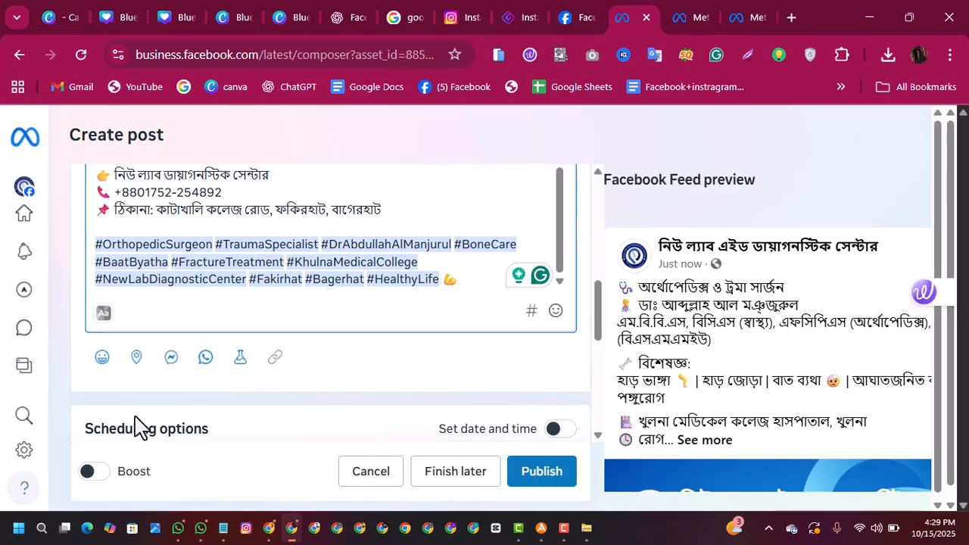
click(136, 357)
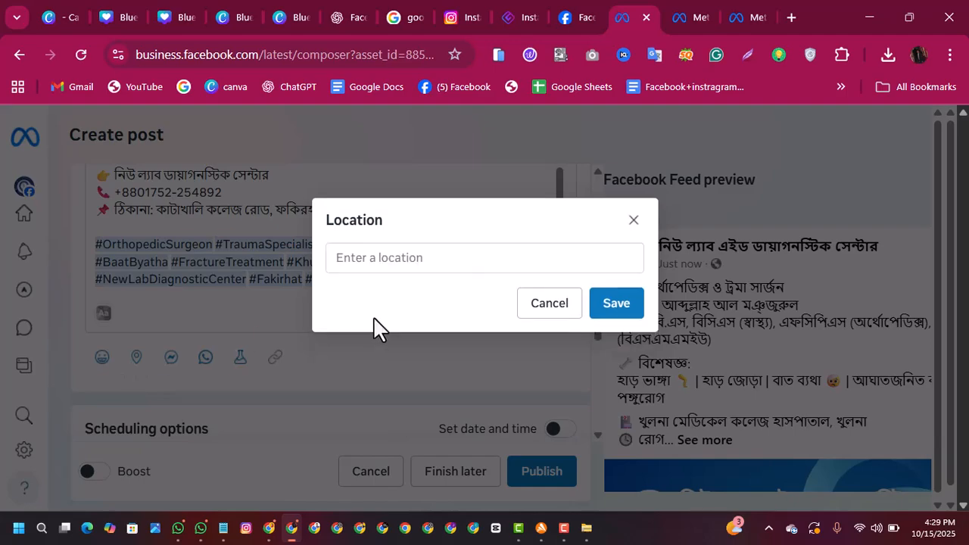
click(437, 258)
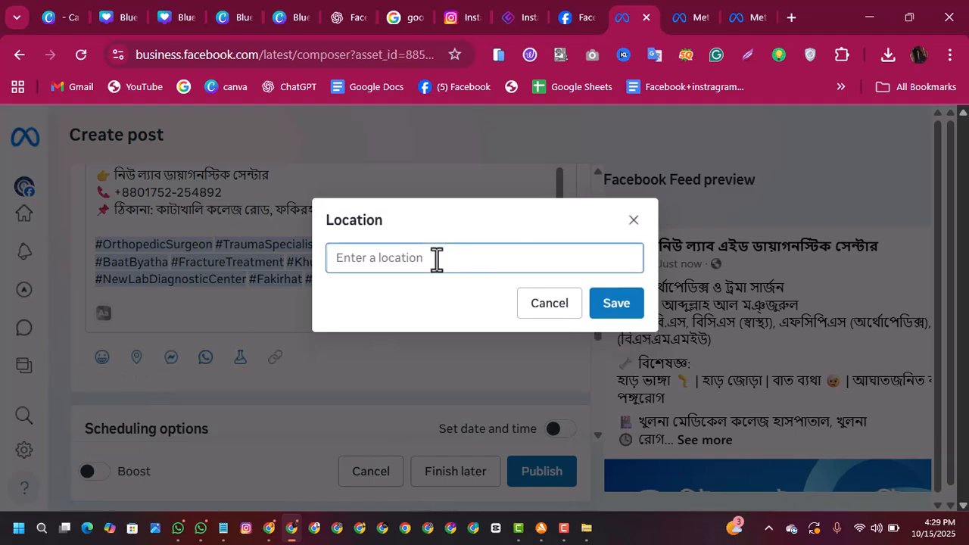
text(katha)
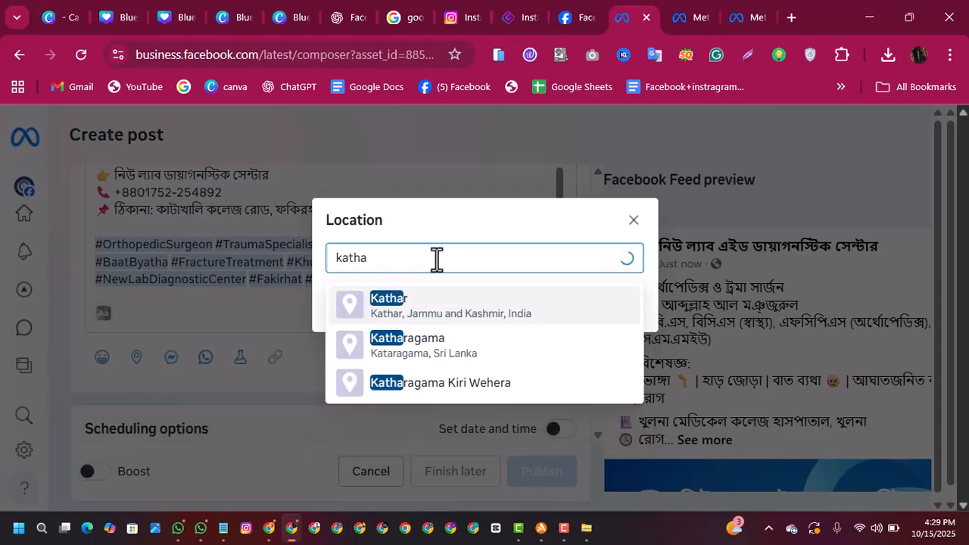
text(khali)
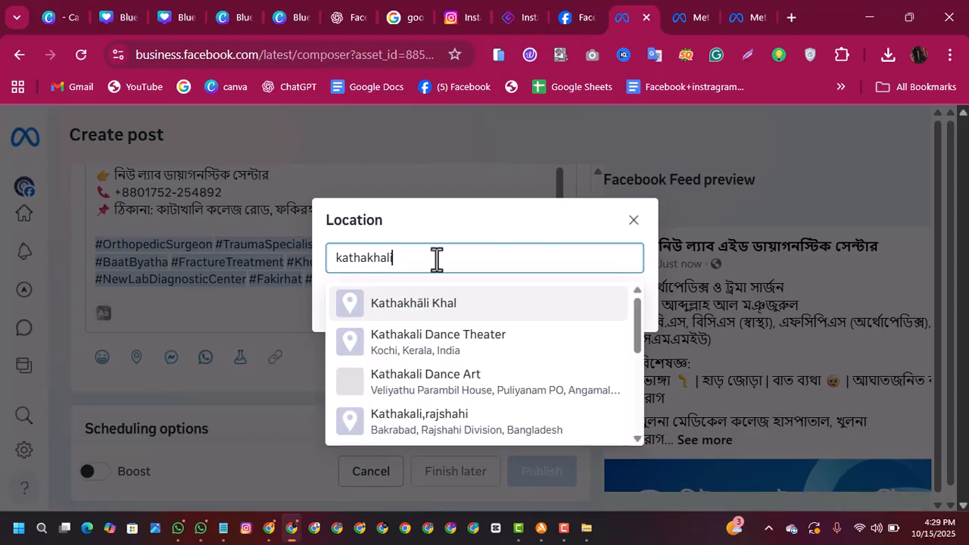
text( fa)
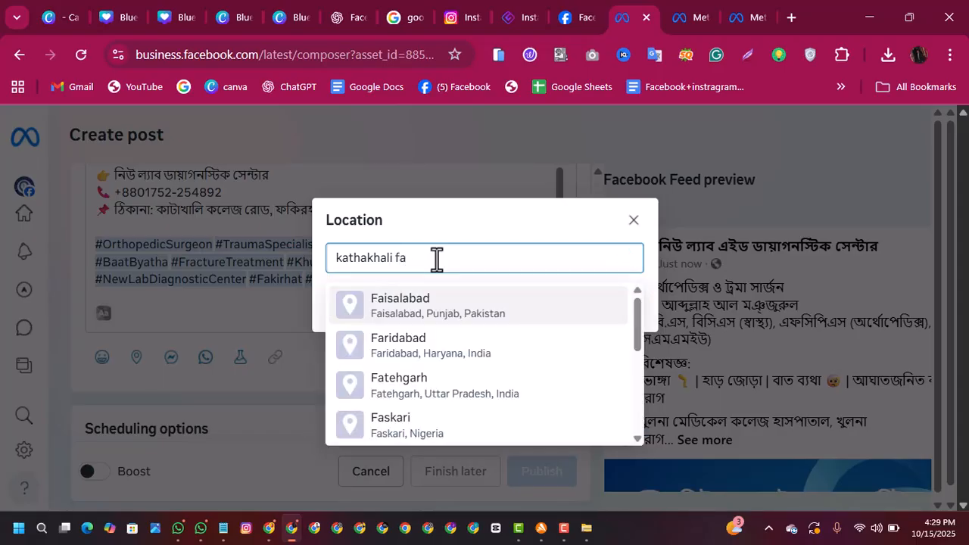
text(kirhat)
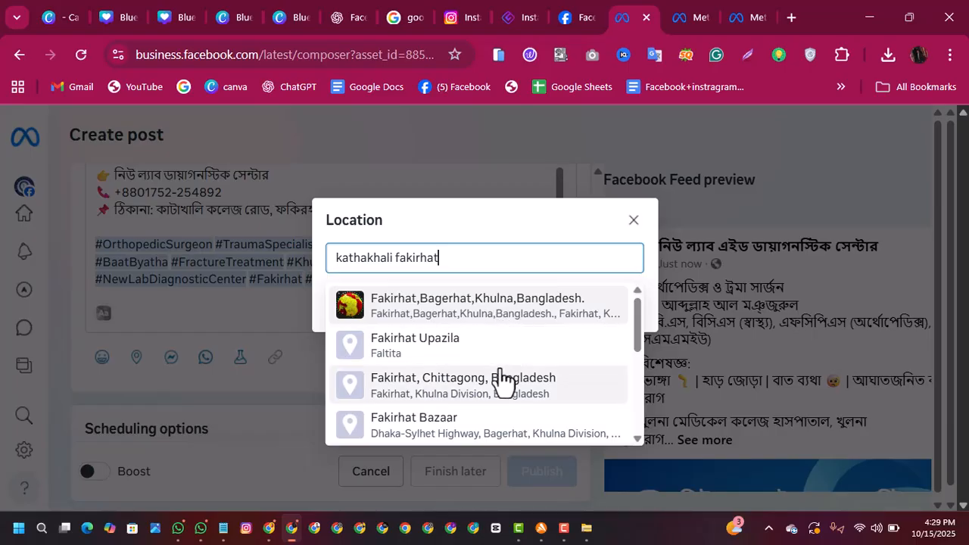
drag(638, 316, 636, 294)
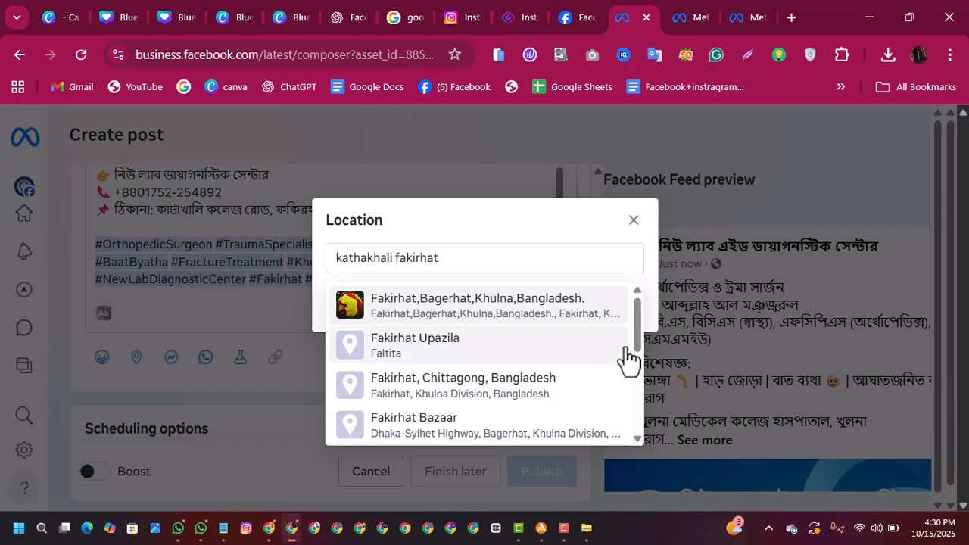
mouse_move(637, 323)
mouse_down()
mouse_move(647, 401)
mouse_move(645, 320)
mouse_up()
click(499, 321)
click(615, 319)
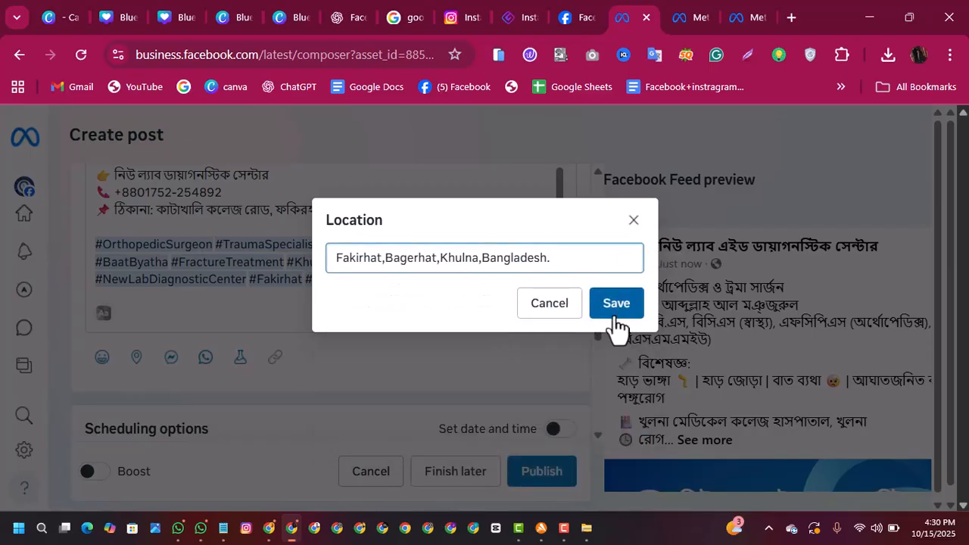
click(616, 324)
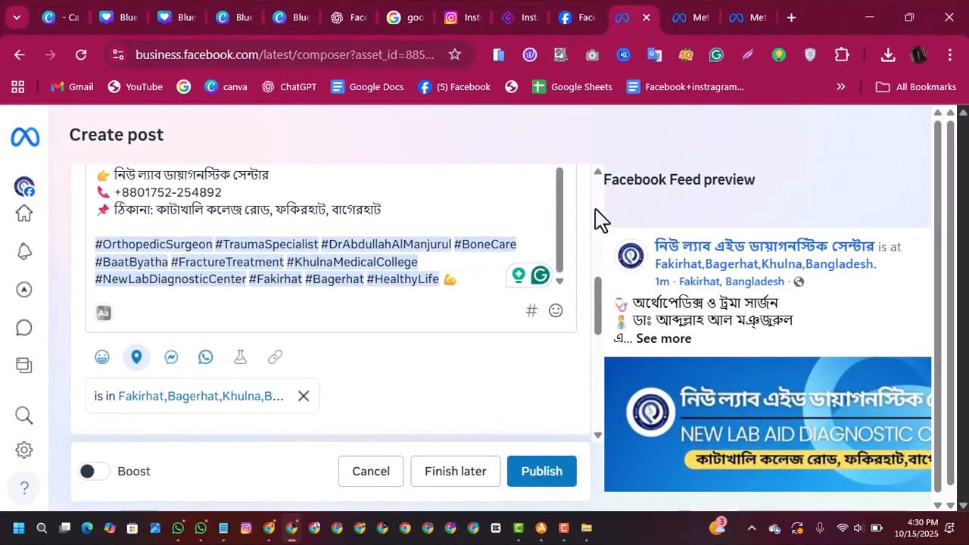
Step: Search for "hospital" hashtags and add #hospital and #hospitalet to the end of the post text
drag(563, 225, 542, 302)
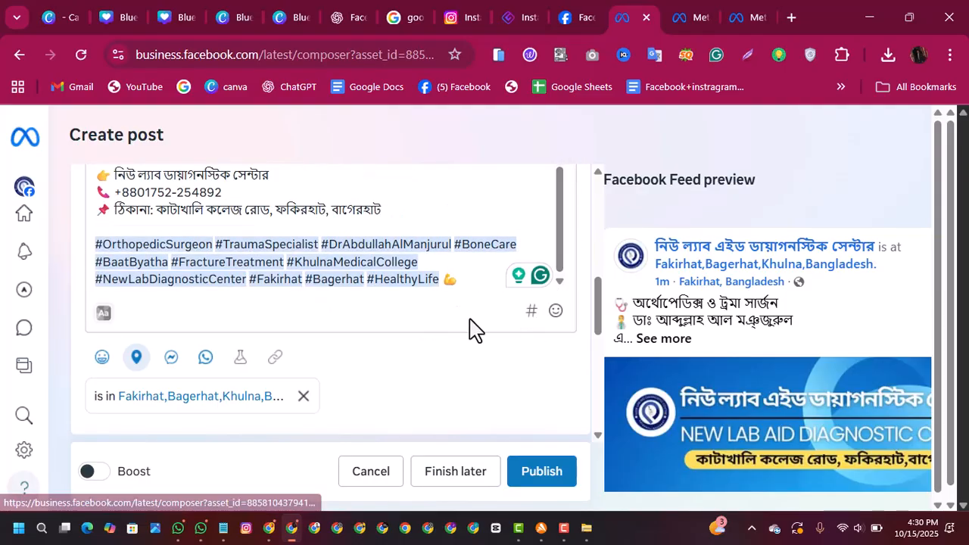
click(532, 312)
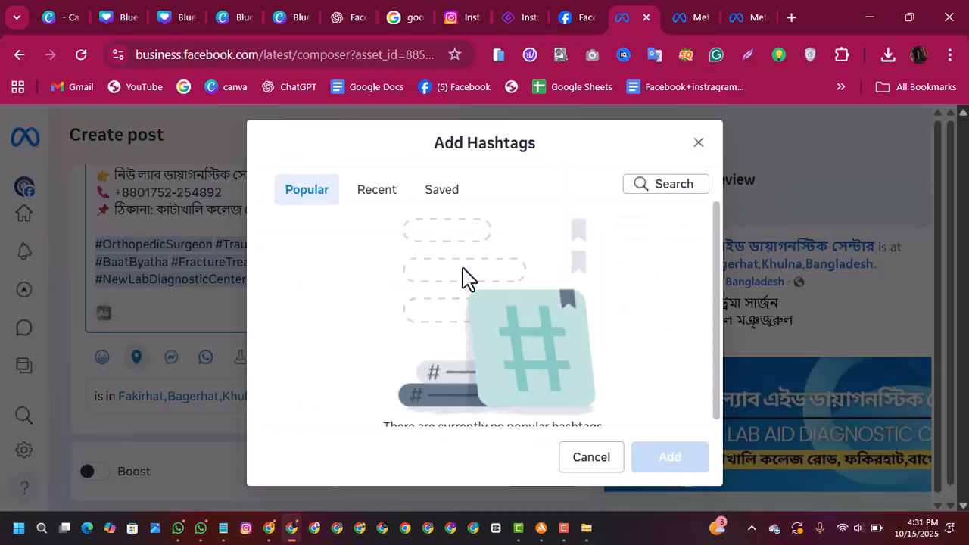
mouse_move(715, 227)
mouse_down()
mouse_move(709, 311)
mouse_move(711, 240)
mouse_up()
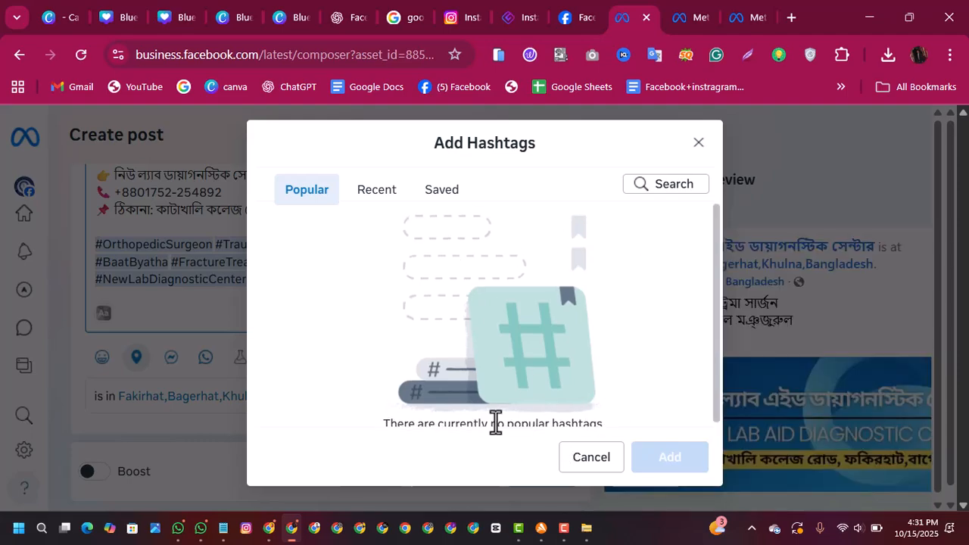
click(671, 189)
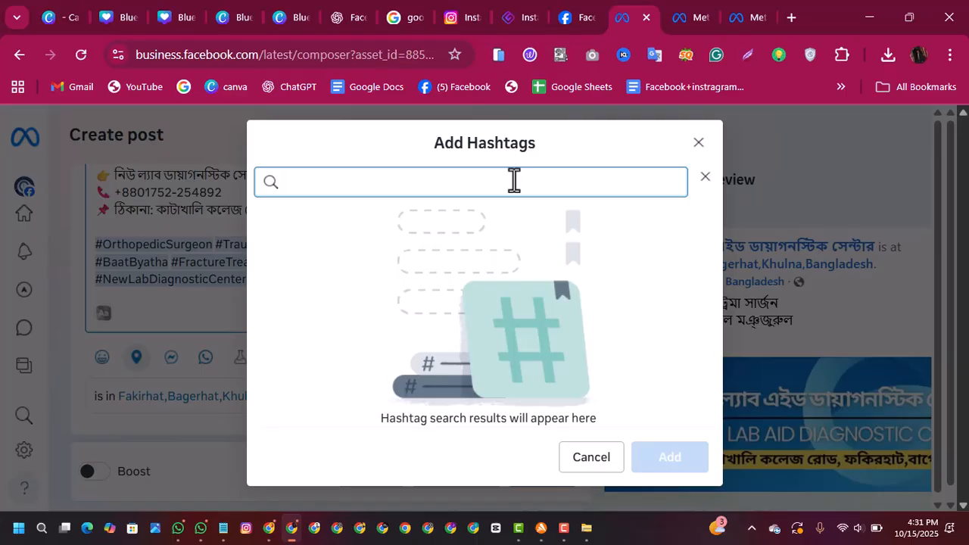
text(hospital)
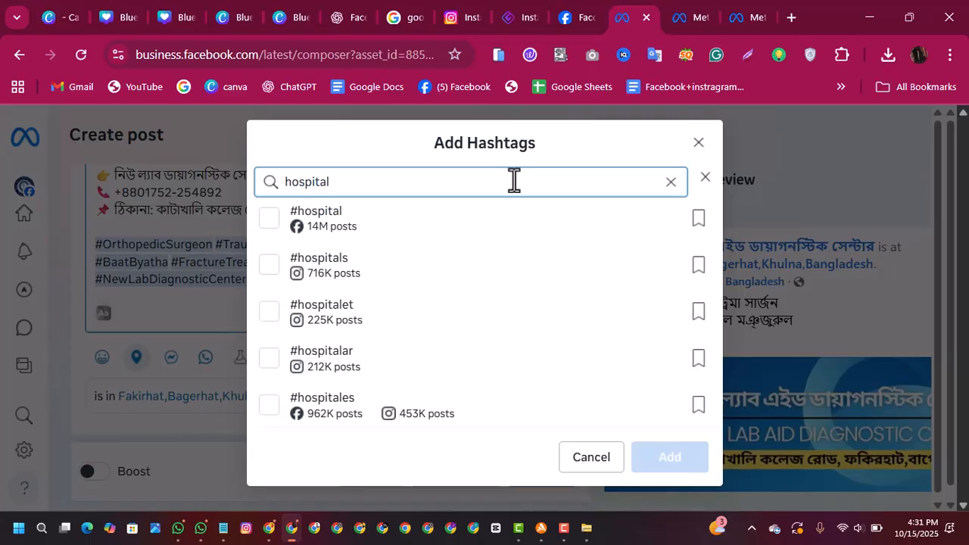
click(269, 221)
click(269, 310)
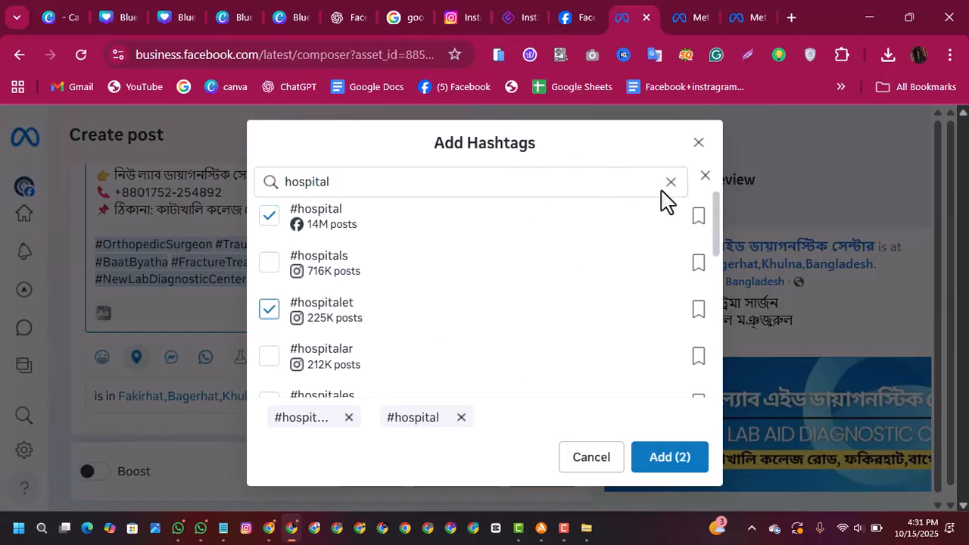
click(656, 464)
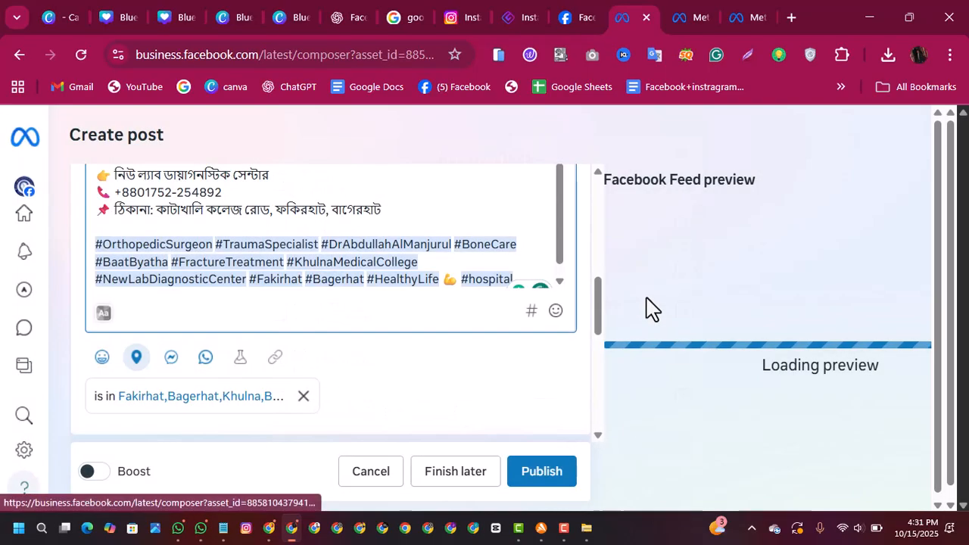
Step: Search for "diagonstic" hashtags and add #diagonsticcentre and #diagonstic to the end of the post text
click(530, 311)
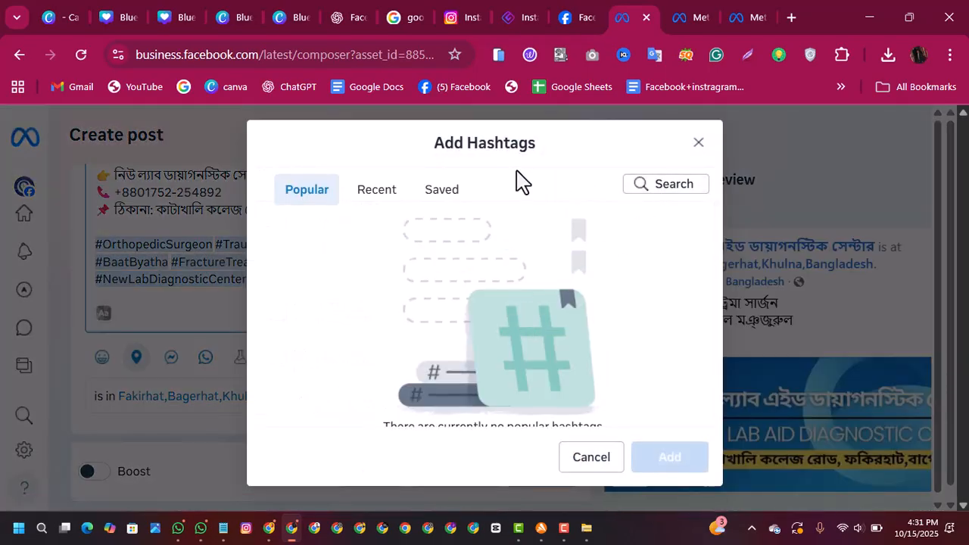
click(643, 189)
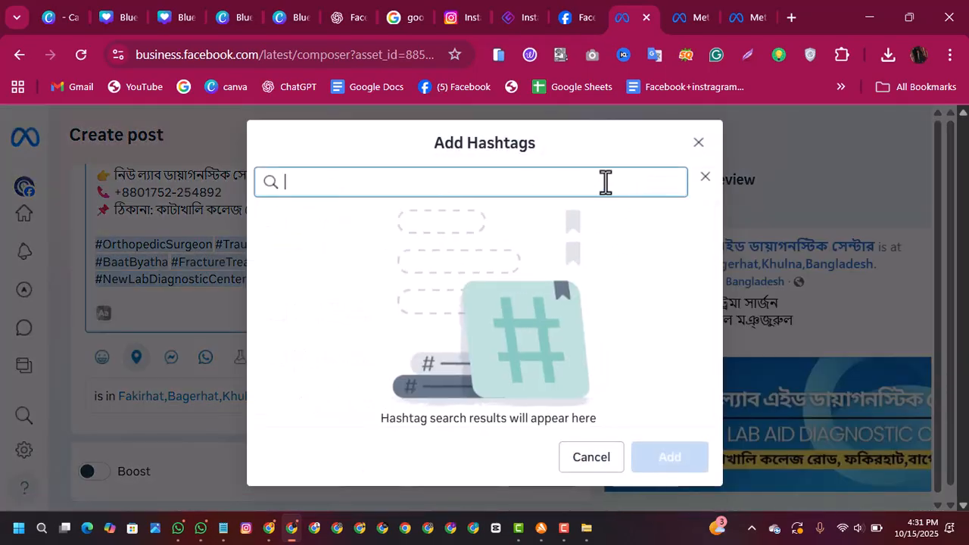
click(506, 181)
text(d)
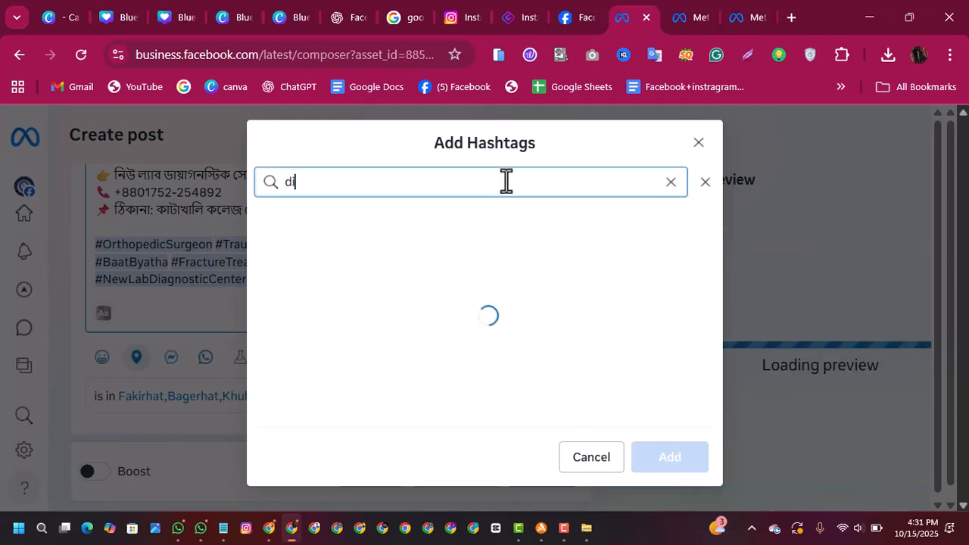
text(iag)
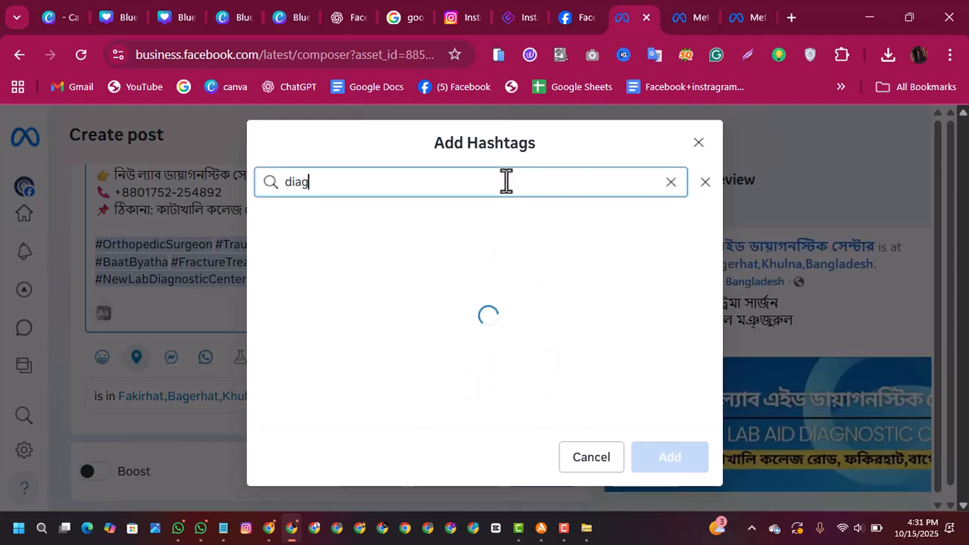
text(onstic)
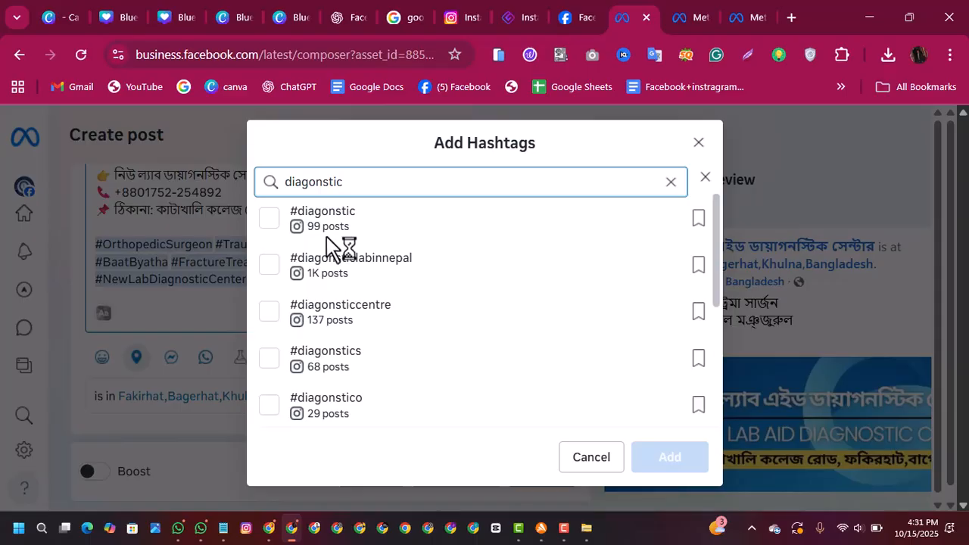
click(271, 316)
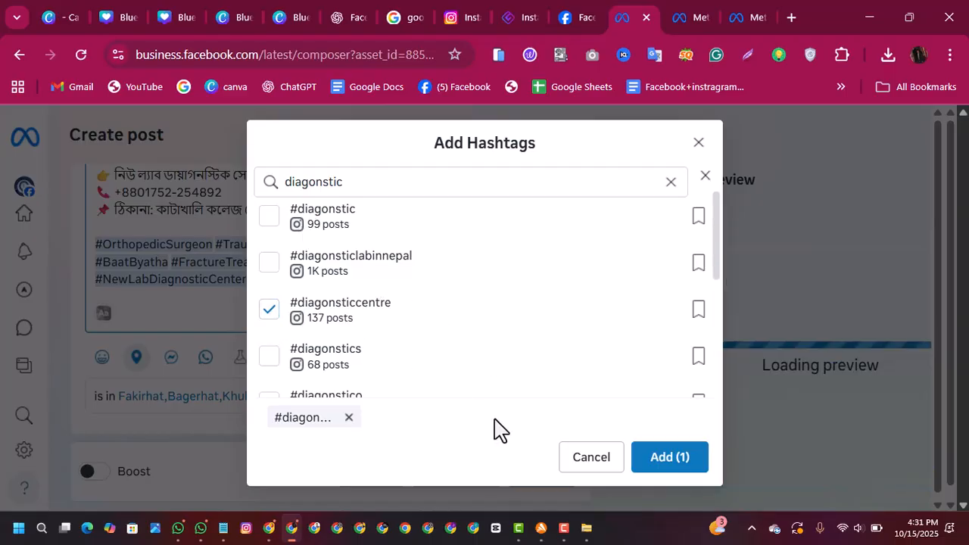
click(271, 217)
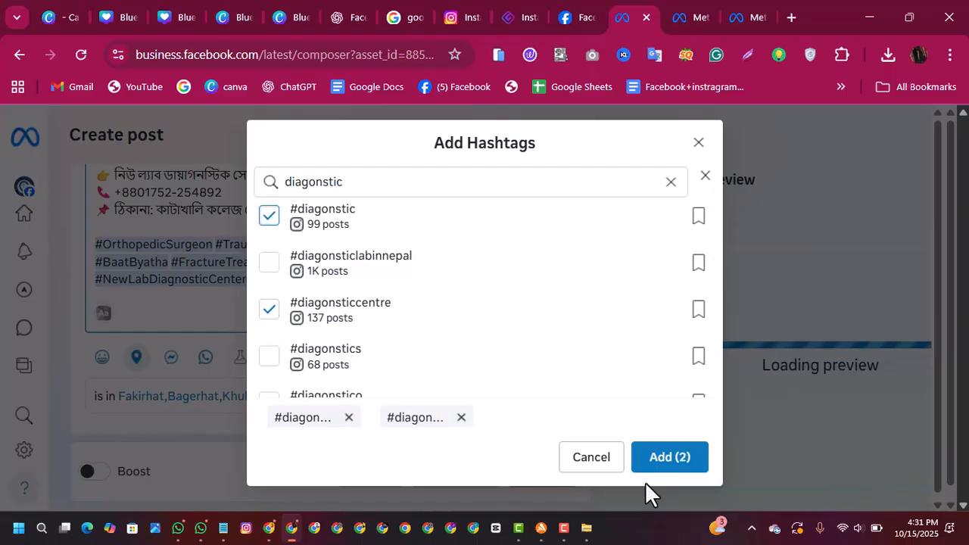
click(664, 463)
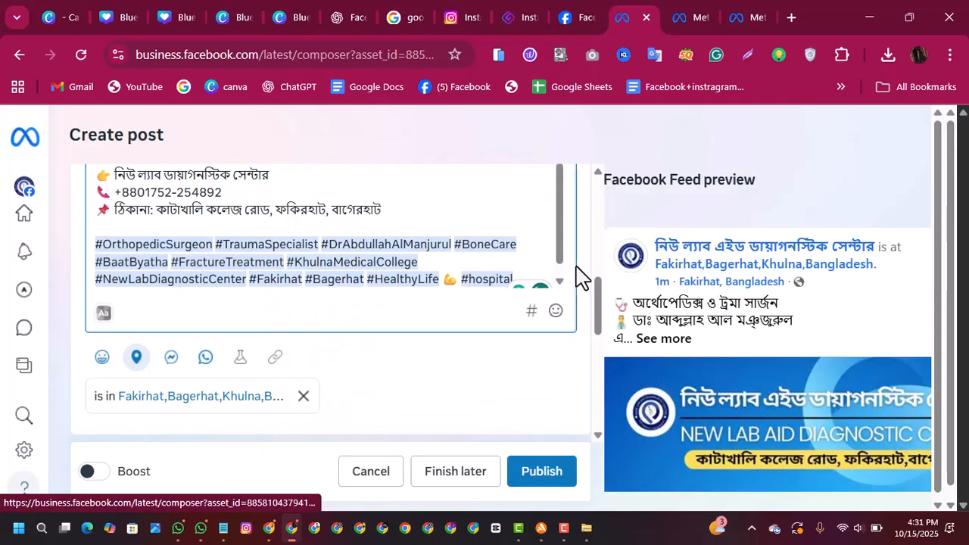
Step: Delete the flexed-arm emoji between #HealthyLife and #hospital in the post text
scroll(566, 277, down, 1)
mouse_move(561, 283)
mouse_down()
mouse_move(560, 190)
mouse_move(561, 265)
mouse_up()
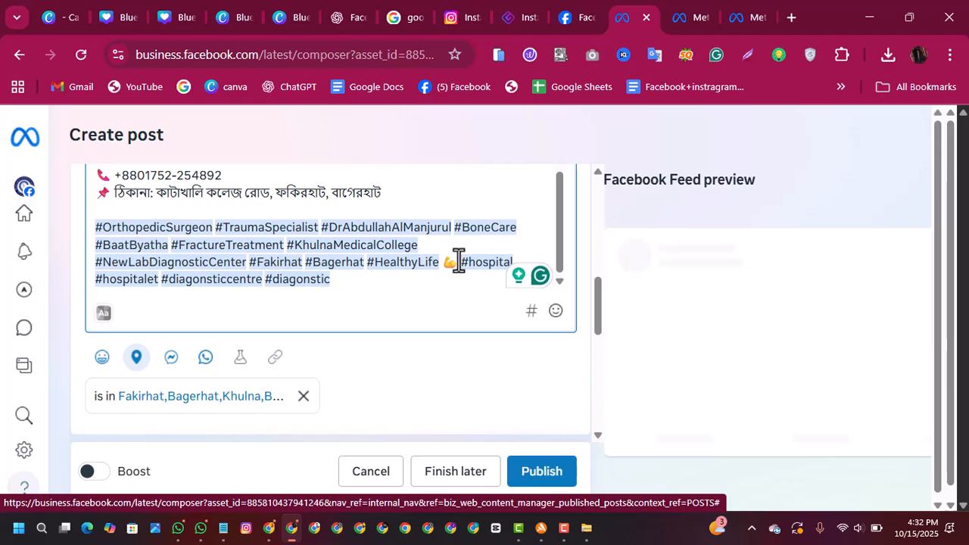
click(458, 261)
key(BackSpace)
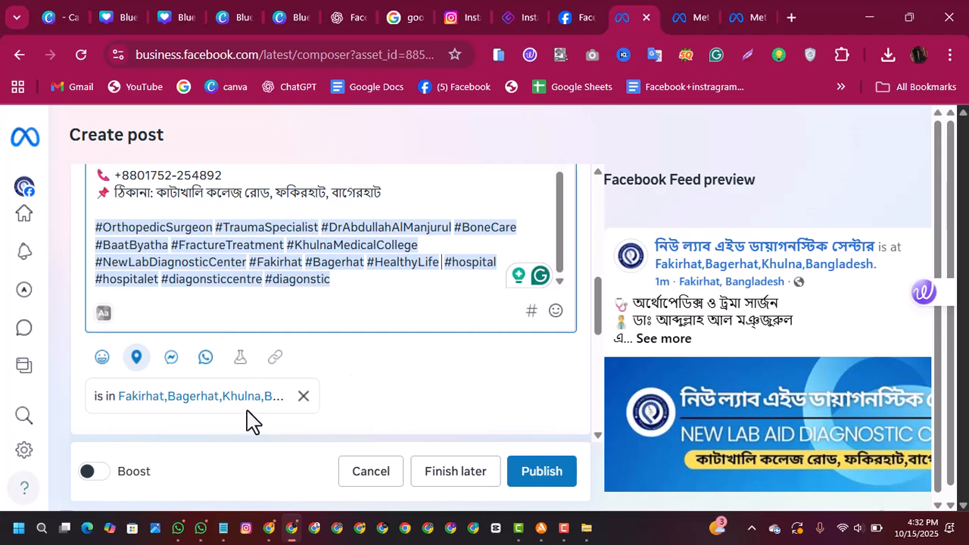
Step: Try the Get messages option on the post, and remove both it and the Fakirhat,Bagerhat,Khulna,Bangladesh. location
click(179, 370)
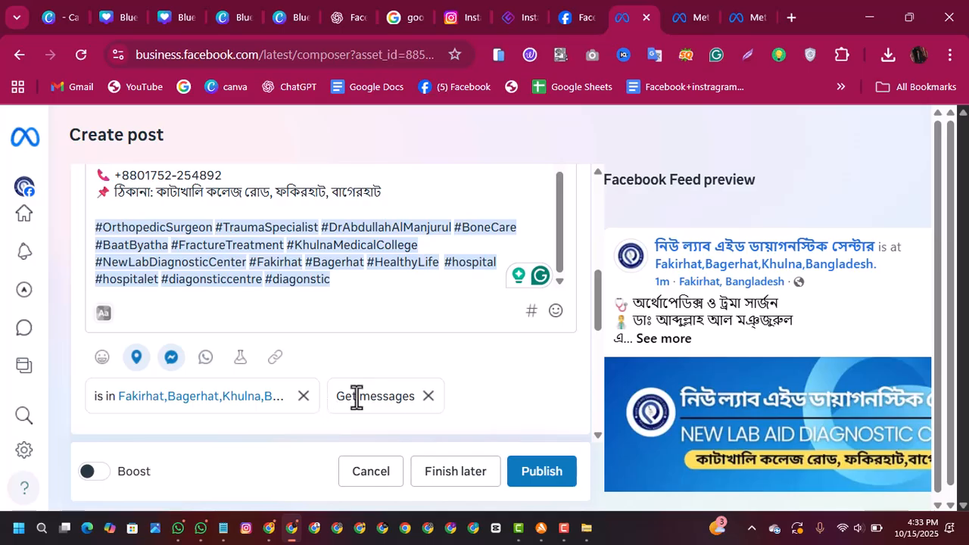
click(428, 399)
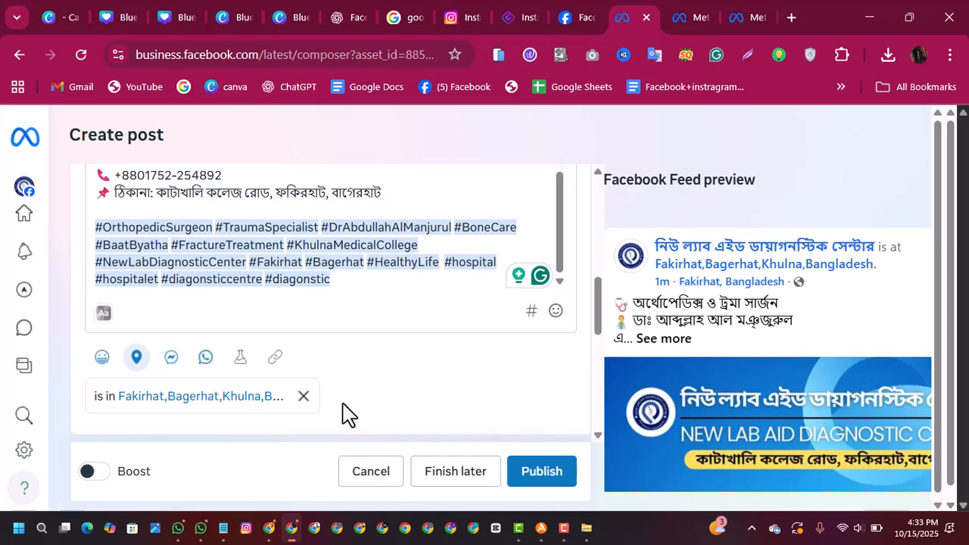
click(304, 397)
Step: Open the A/B test setup, dismiss its introduction, and examine the text, media and link preview fields of versions A and B
click(241, 361)
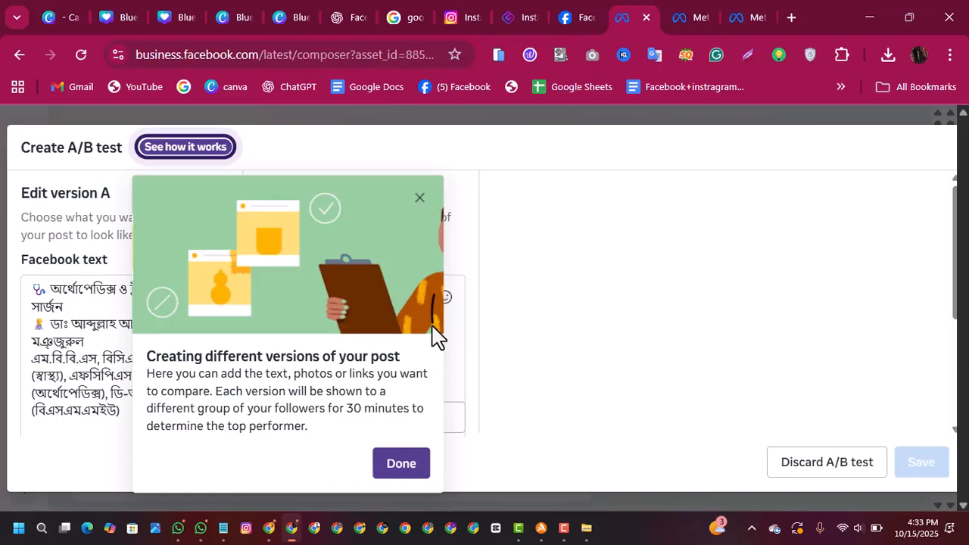
click(385, 480)
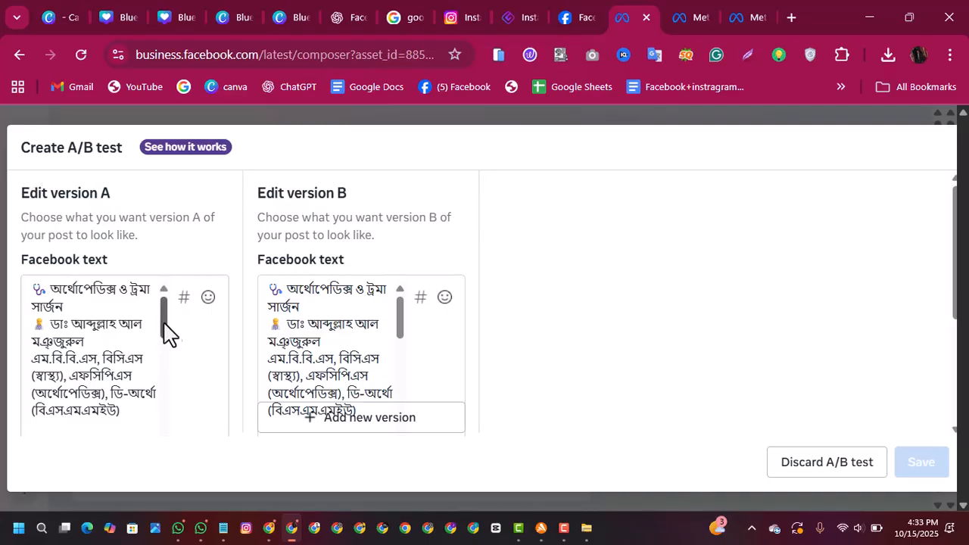
drag(167, 330, 201, 351)
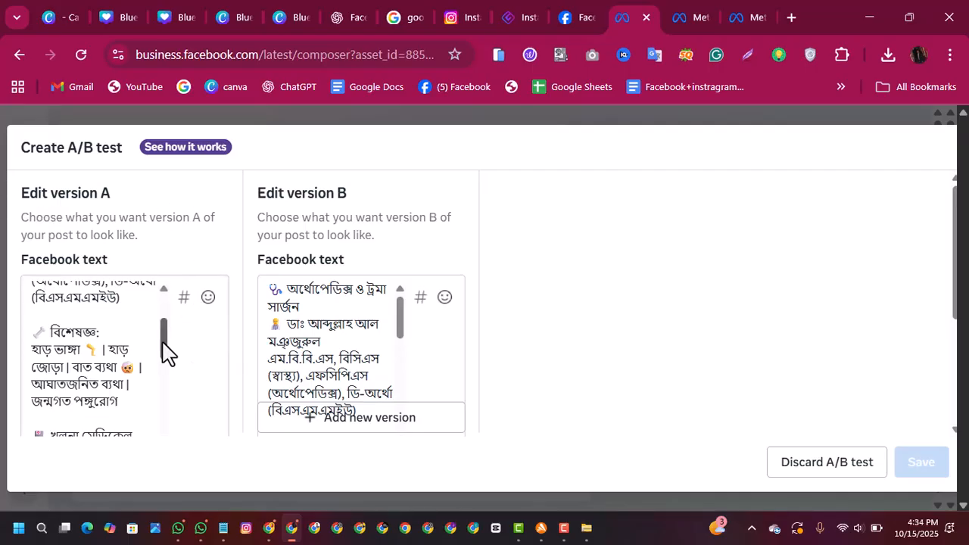
drag(165, 349, 166, 363)
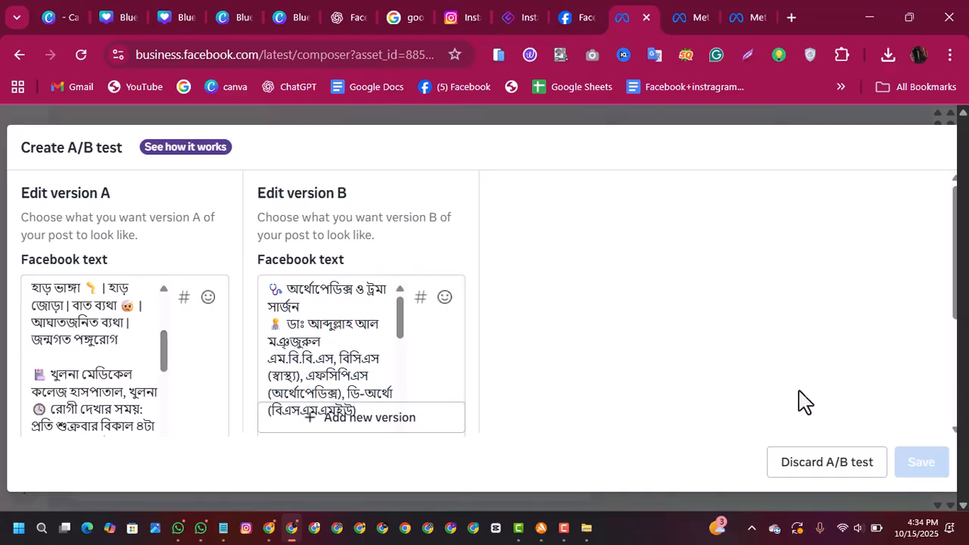
drag(956, 293, 942, 424)
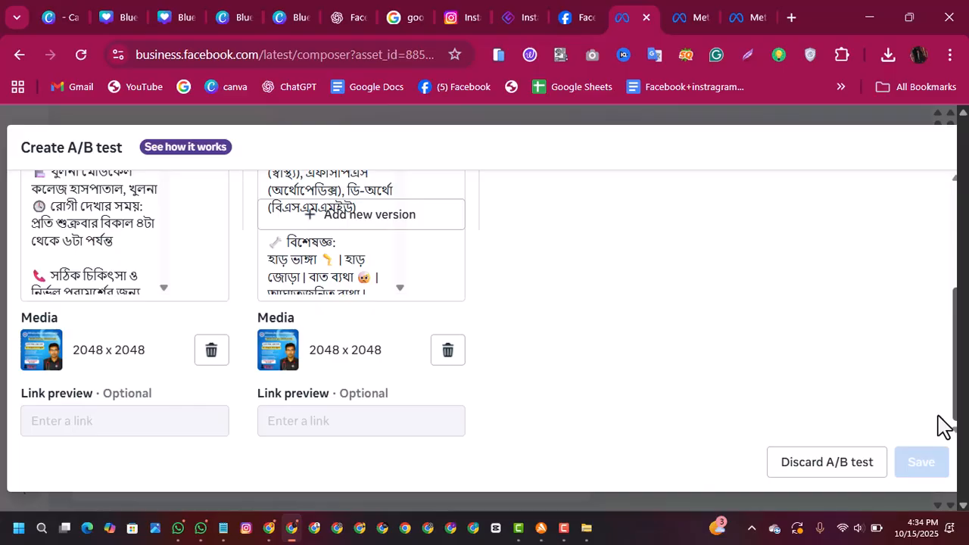
drag(945, 411, 944, 232)
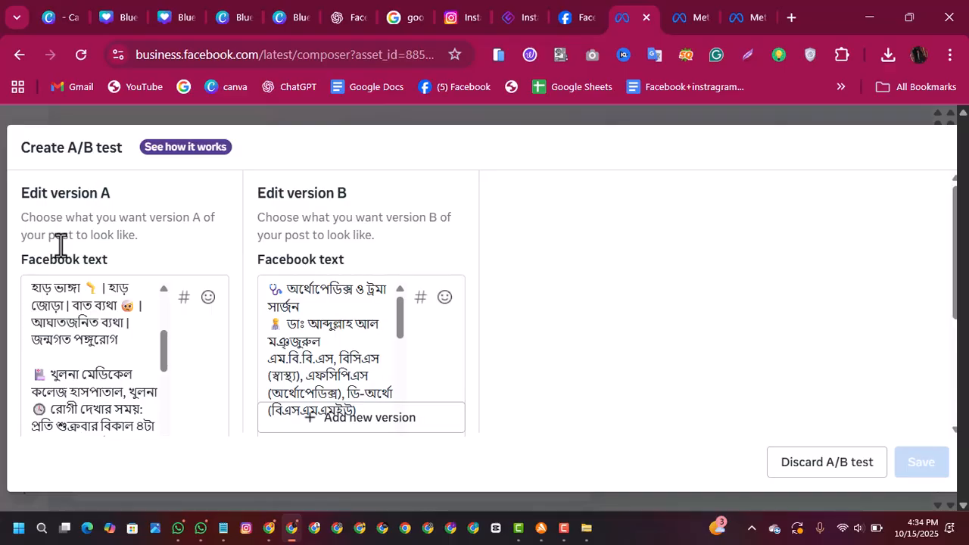
drag(959, 256, 955, 357)
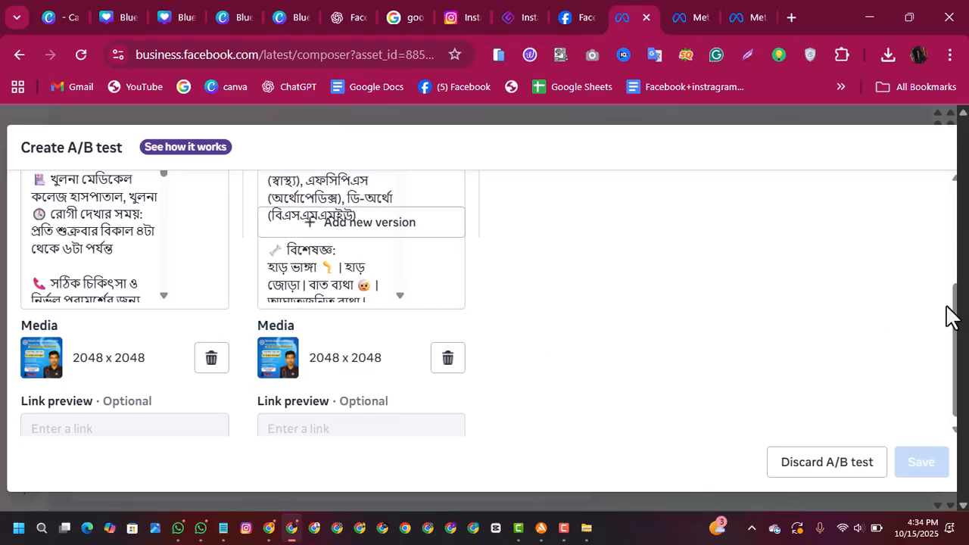
mouse_move(955, 318)
mouse_down()
mouse_move(938, 182)
mouse_move(938, 326)
mouse_up()
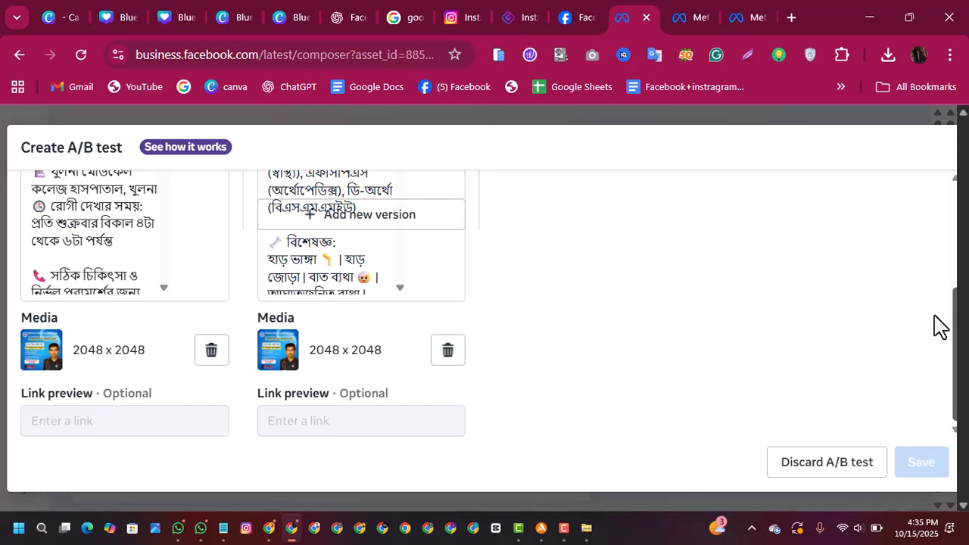
drag(938, 325, 926, 374)
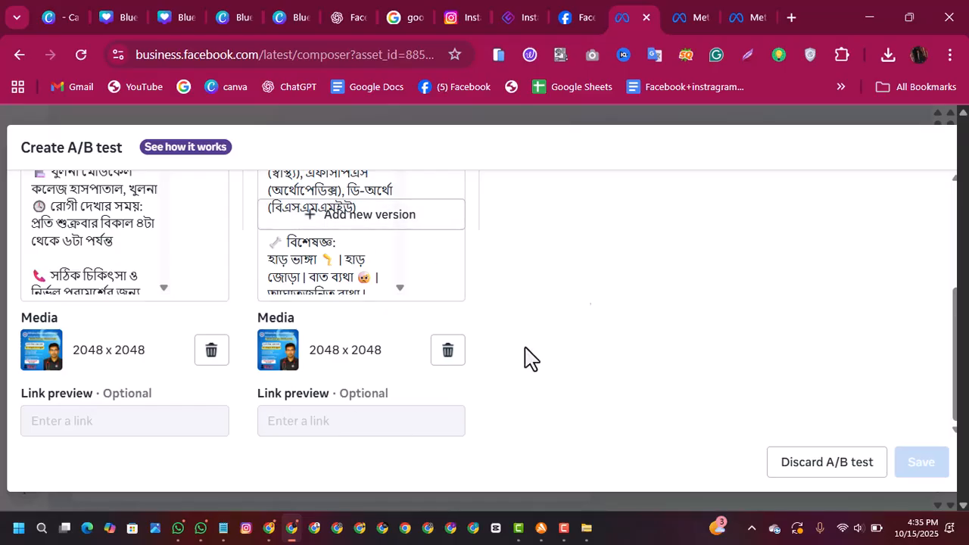
Step: Leave the A/B test and the unsaved post, returning to the page's Content section
click(19, 53)
click(622, 354)
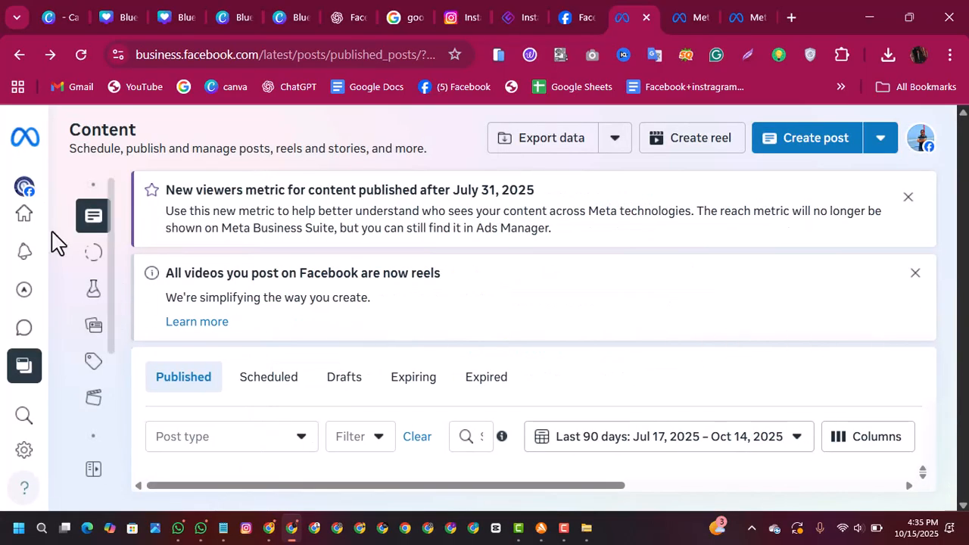
mouse_move(23, 355)
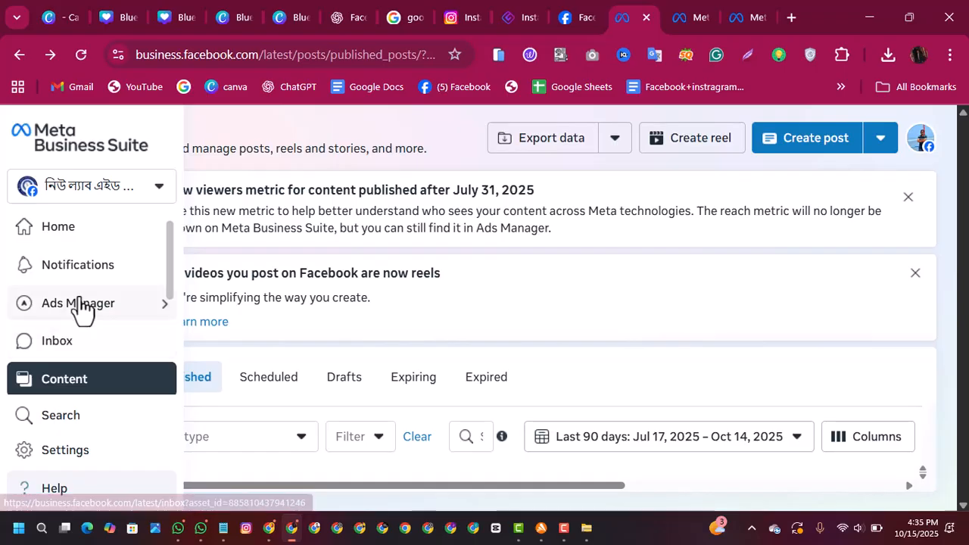
click(66, 386)
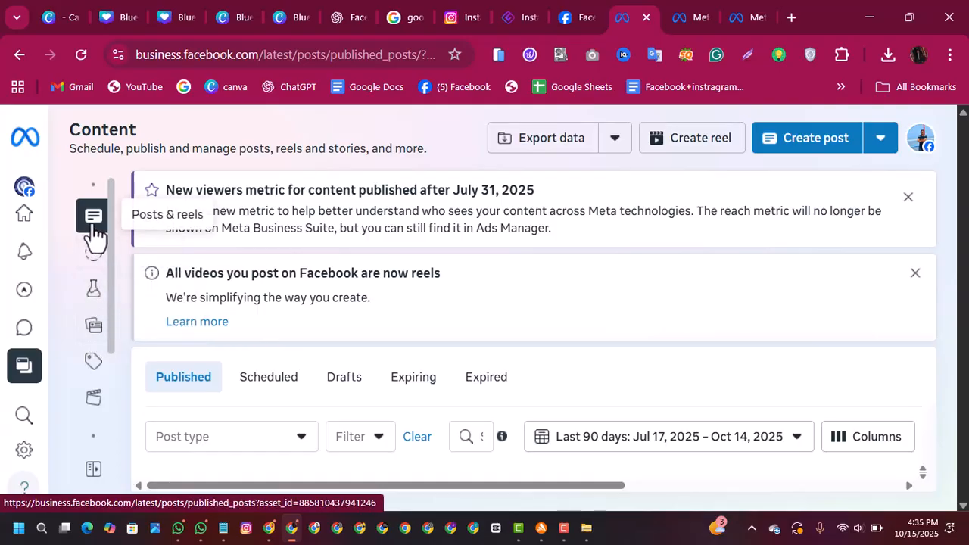
Step: View the page's Home overview, return to the Content section and start a new post
mouse_move(26, 310)
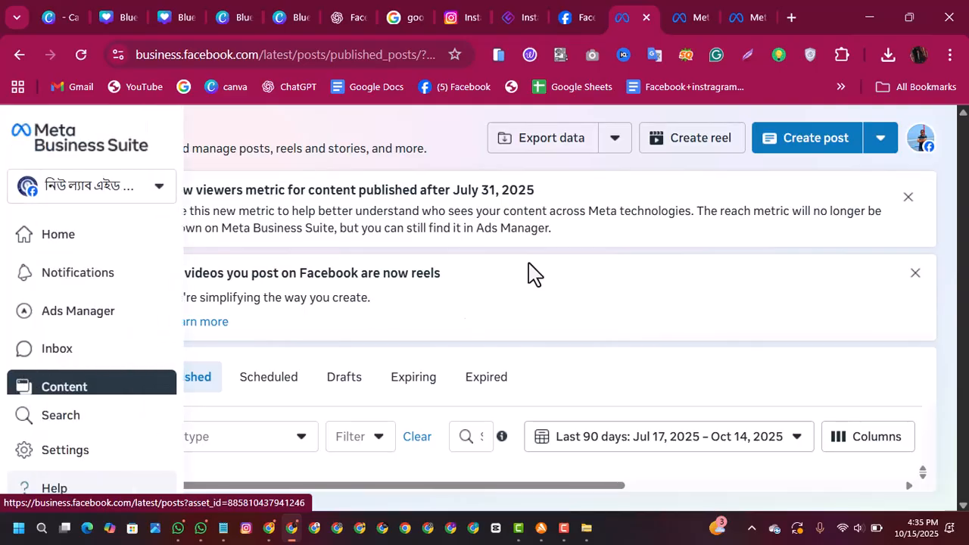
click(21, 230)
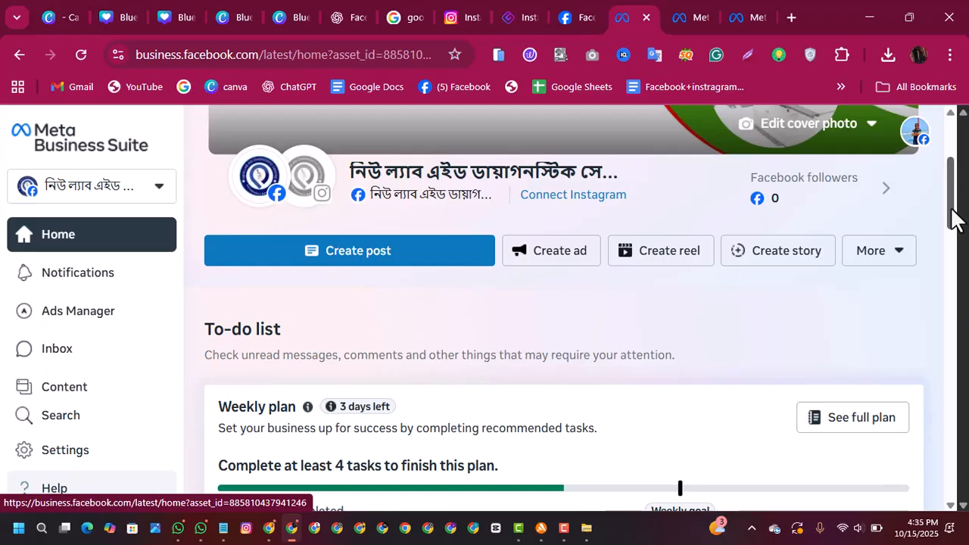
drag(955, 220, 943, 162)
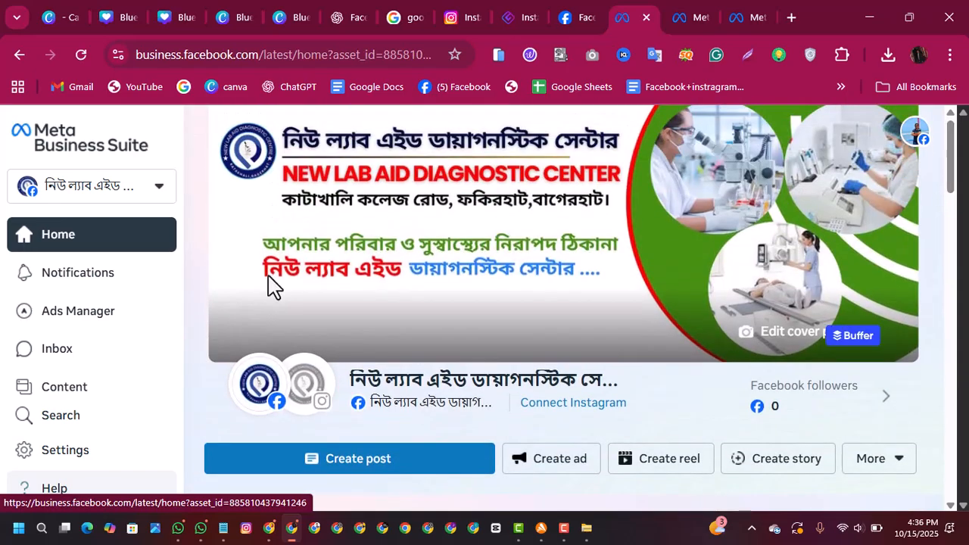
click(59, 402)
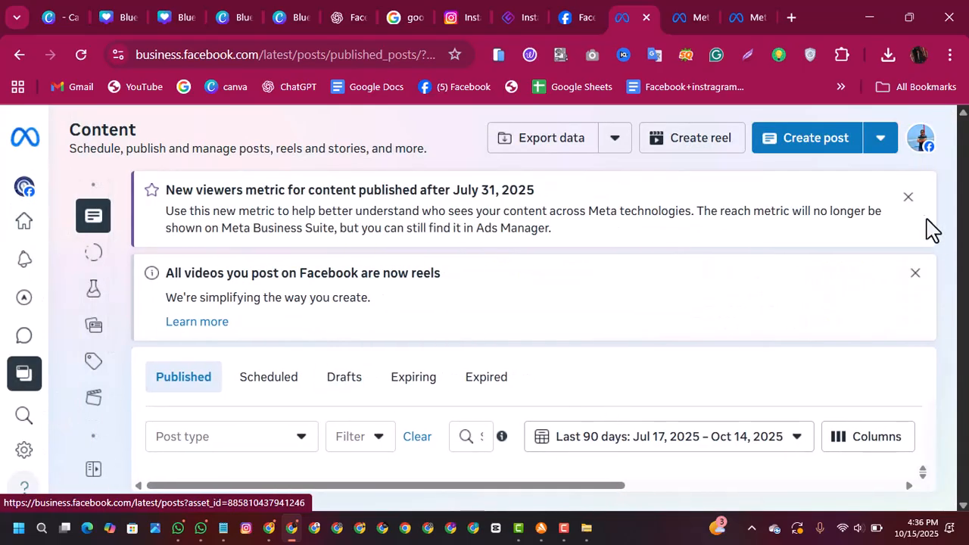
click(808, 161)
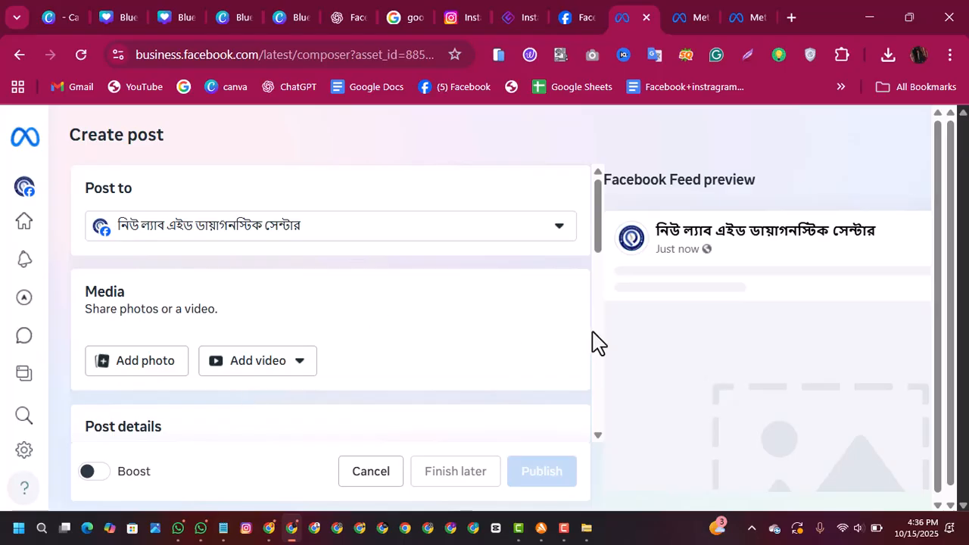
Step: Paste the copied caption with its hashtags as the text of the new post
drag(597, 253, 595, 317)
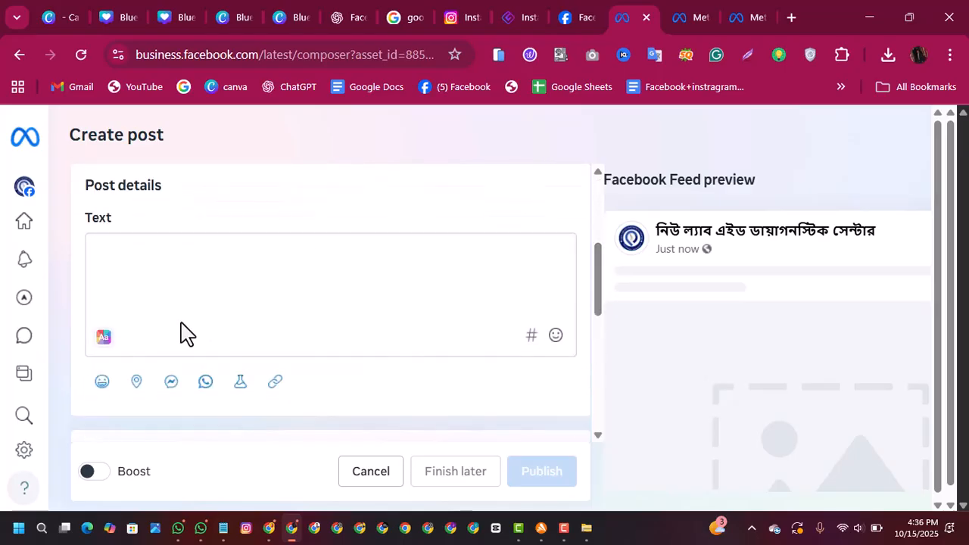
click(124, 255)
right_click(124, 255)
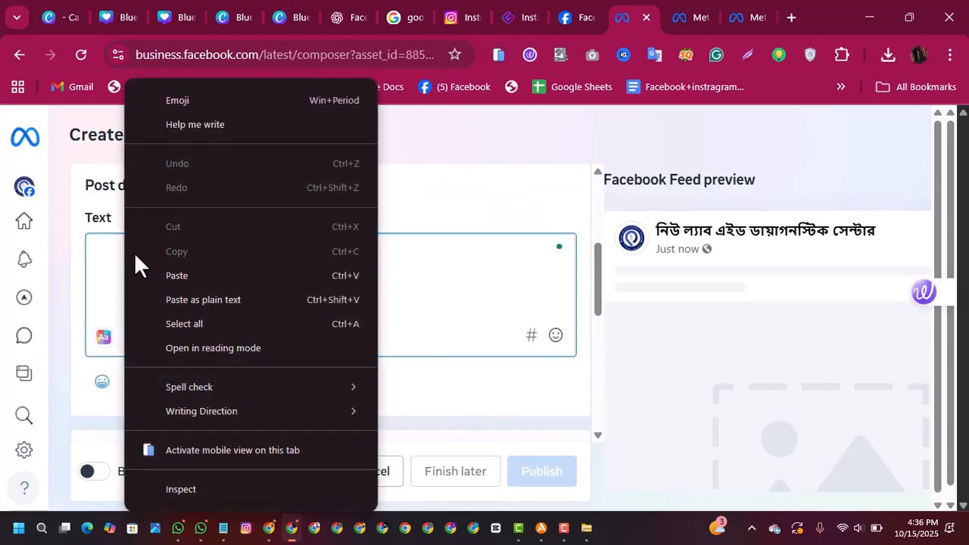
click(170, 274)
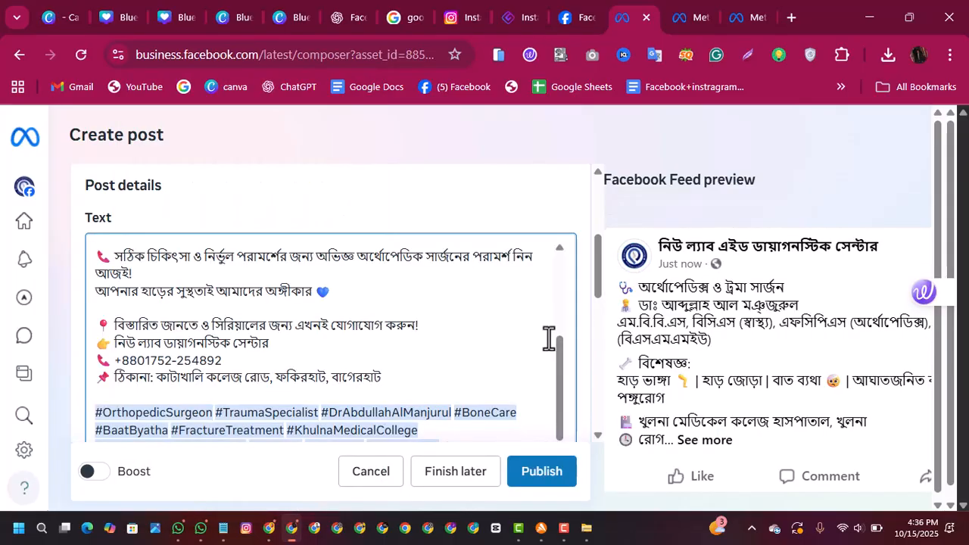
Step: Add the doctor promotion image to the new post's media
drag(560, 364, 601, 222)
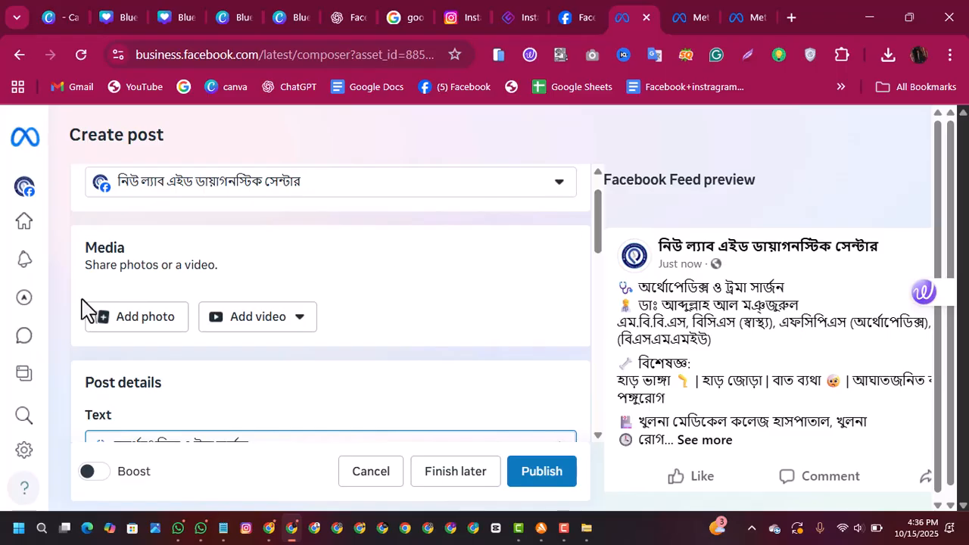
click(119, 321)
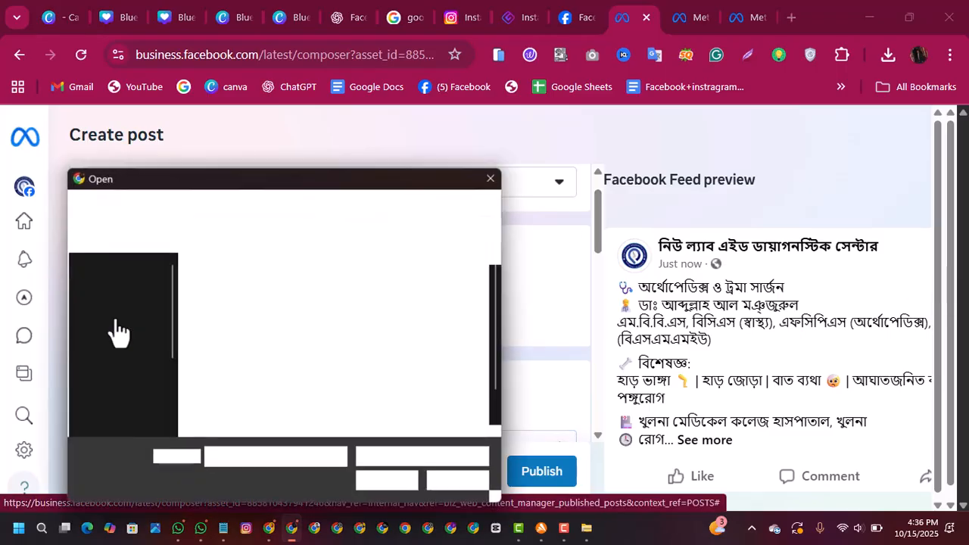
double_click(239, 286)
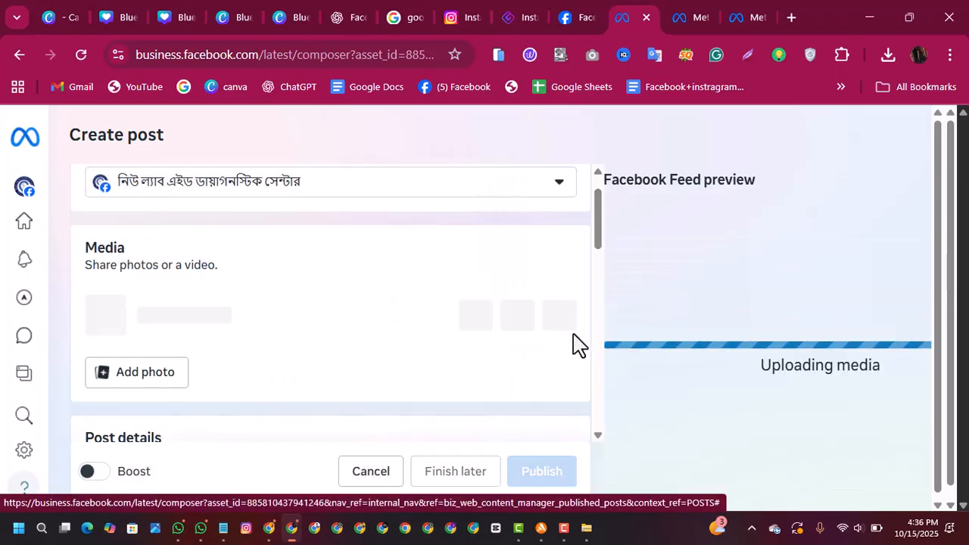
Step: Review the new post's caption down to its hashtags and look at the available emojis without adding one
drag(600, 250, 591, 320)
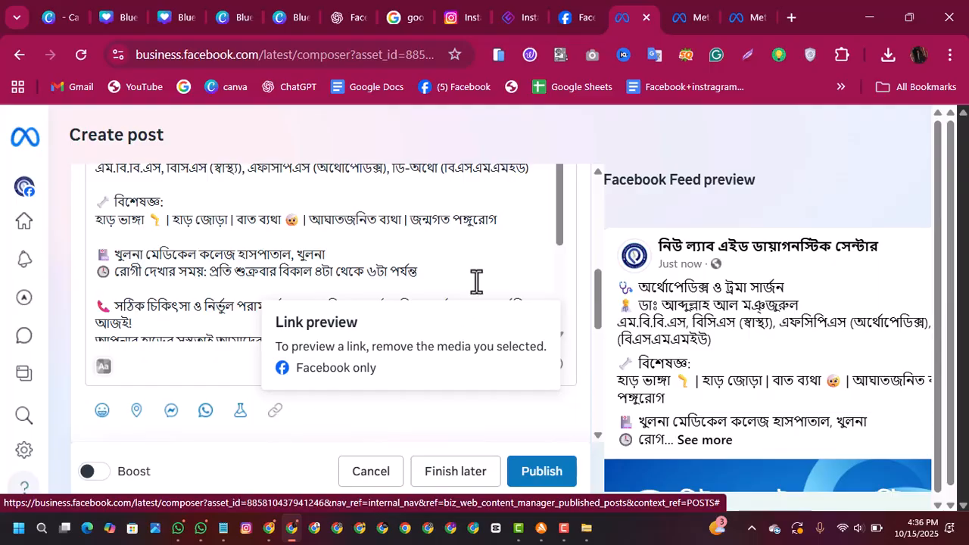
drag(558, 237, 556, 314)
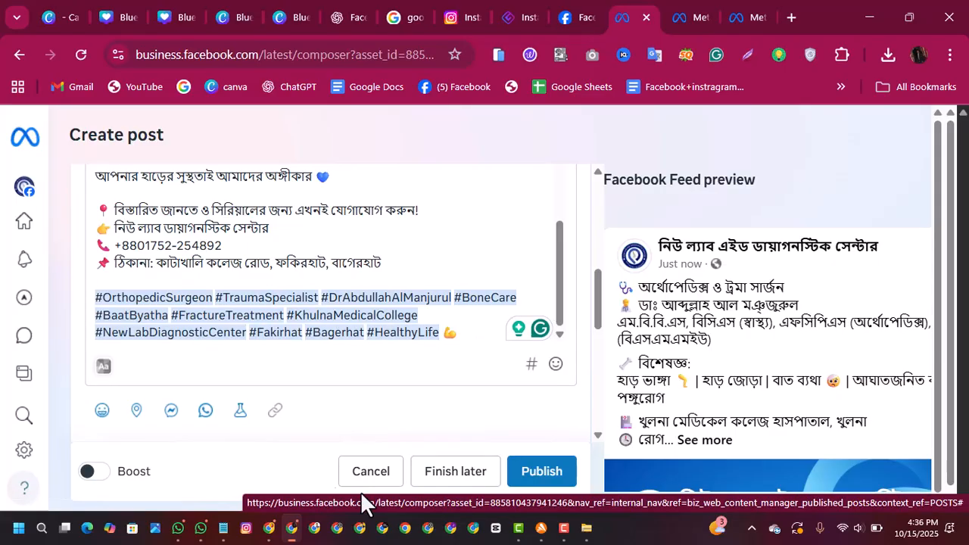
mouse_move(556, 310)
mouse_down()
mouse_move(562, 190)
mouse_move(557, 320)
mouse_up()
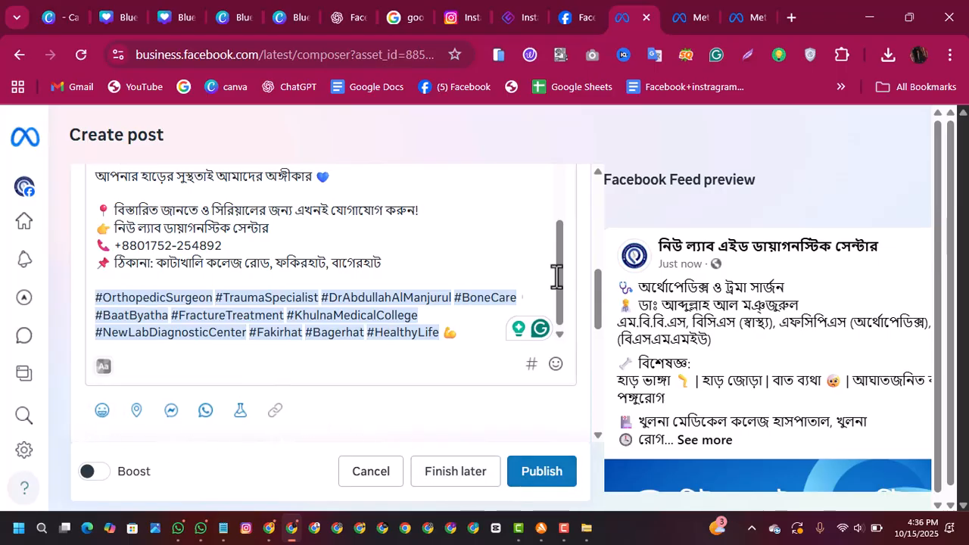
mouse_move(559, 276)
mouse_down()
mouse_move(561, 256)
mouse_move(560, 293)
mouse_up()
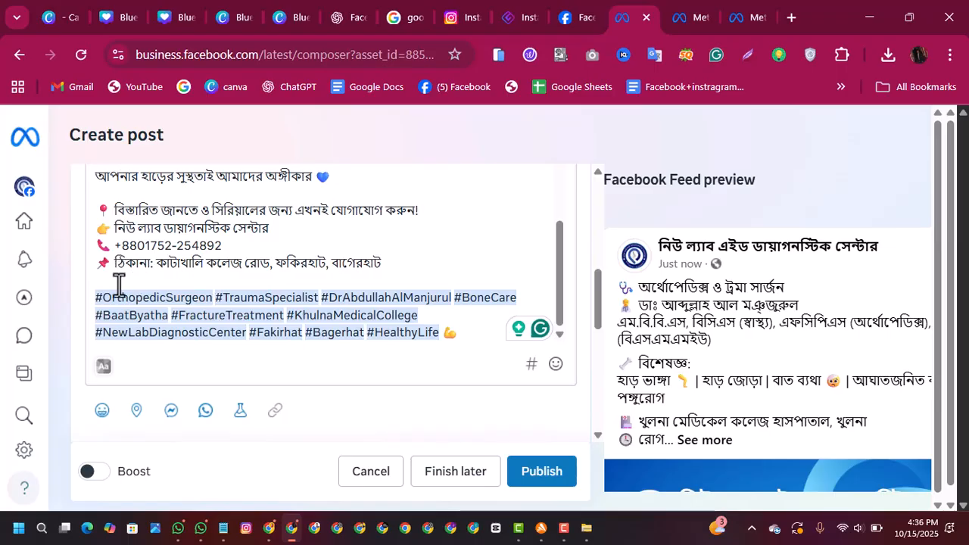
drag(562, 277, 569, 333)
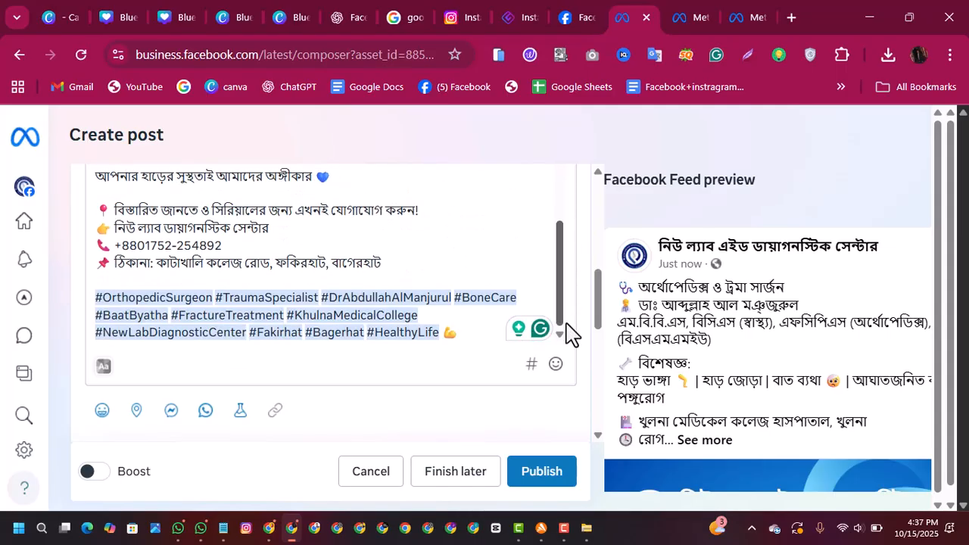
click(553, 369)
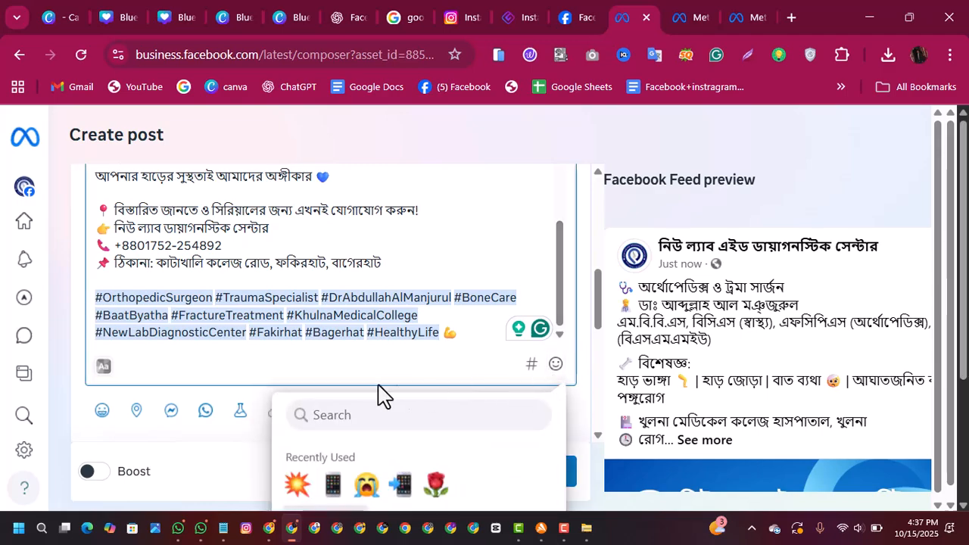
click(256, 373)
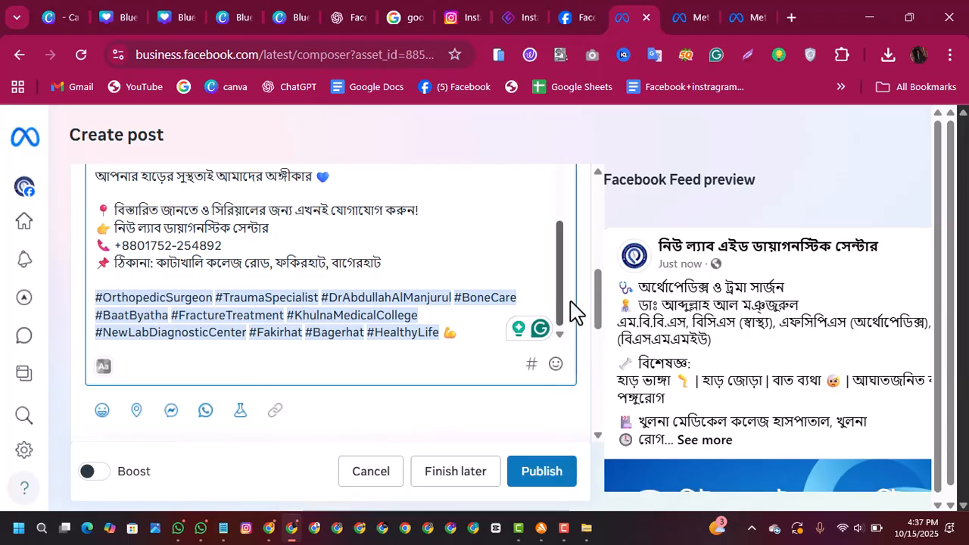
Step: Publish the doctor promotion post and decline the offer to create an ad from it
drag(606, 296, 588, 383)
click(544, 481)
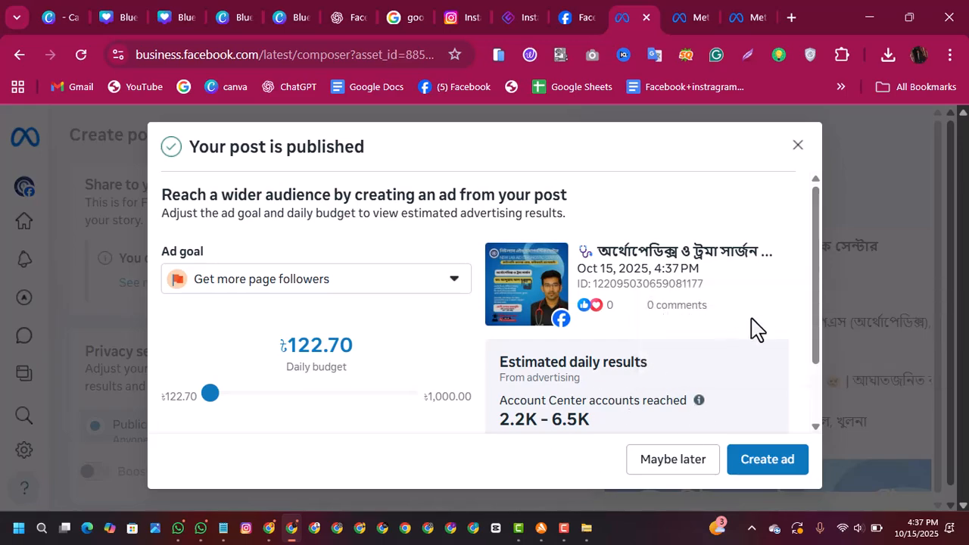
drag(815, 270, 811, 331)
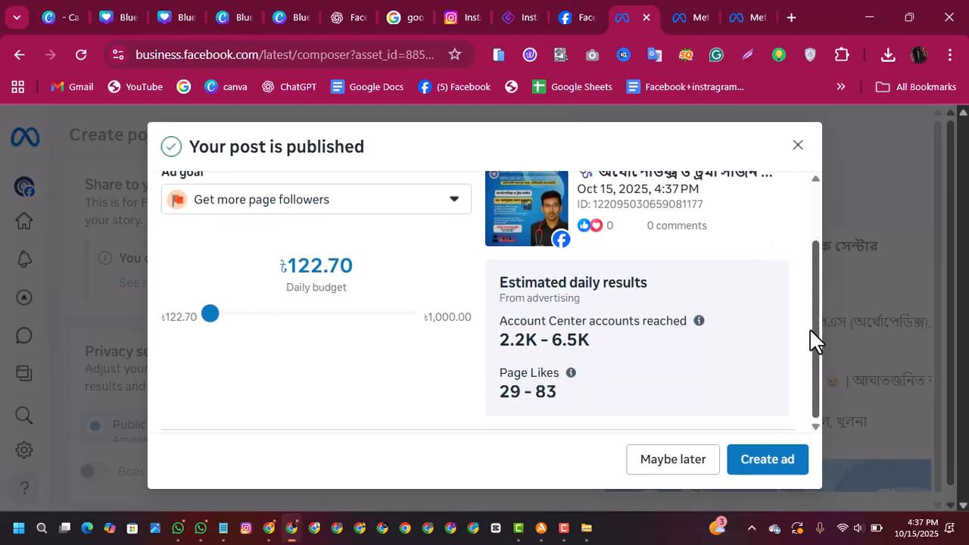
click(670, 464)
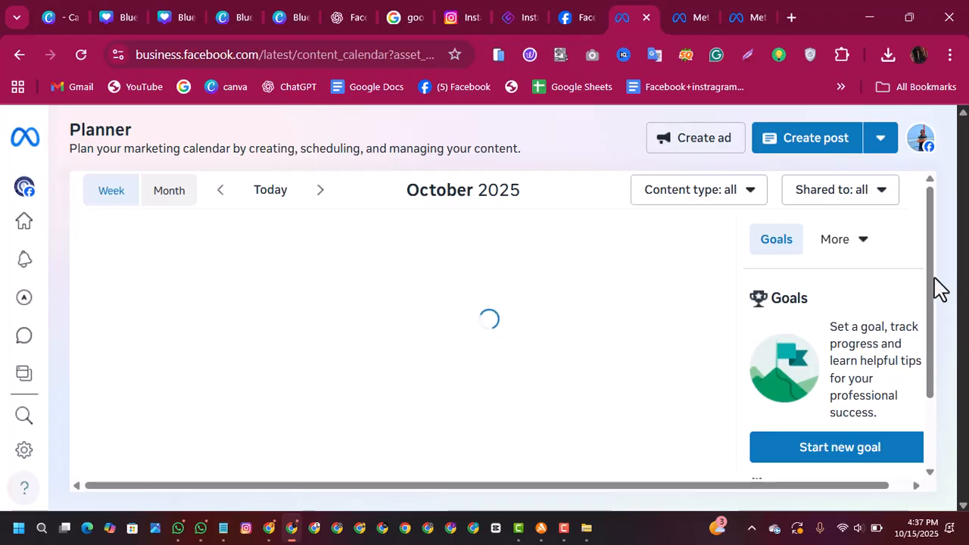
Step: Look over the current week in the Planner calendar and return to the page's Home overview
scroll(929, 288, down, 1)
drag(928, 288, 933, 243)
drag(939, 307, 933, 265)
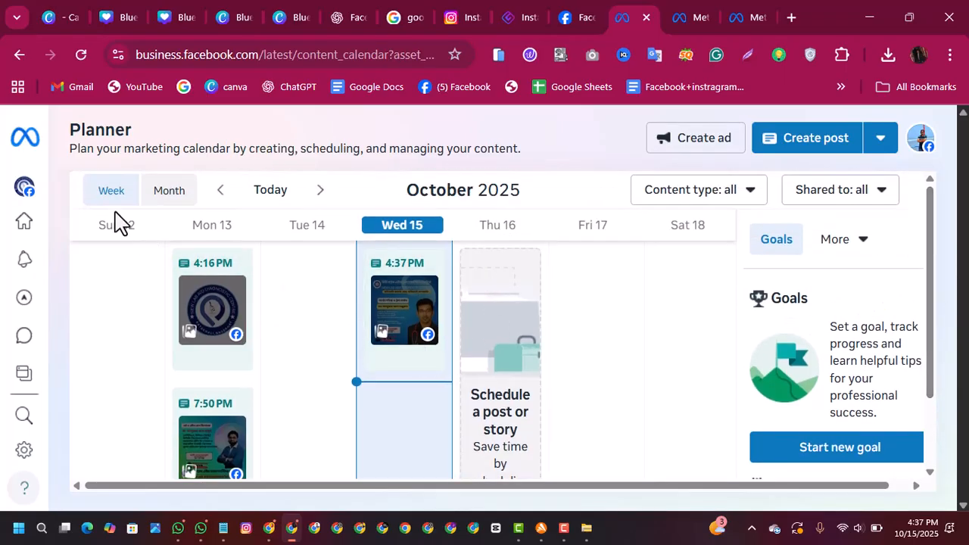
click(24, 243)
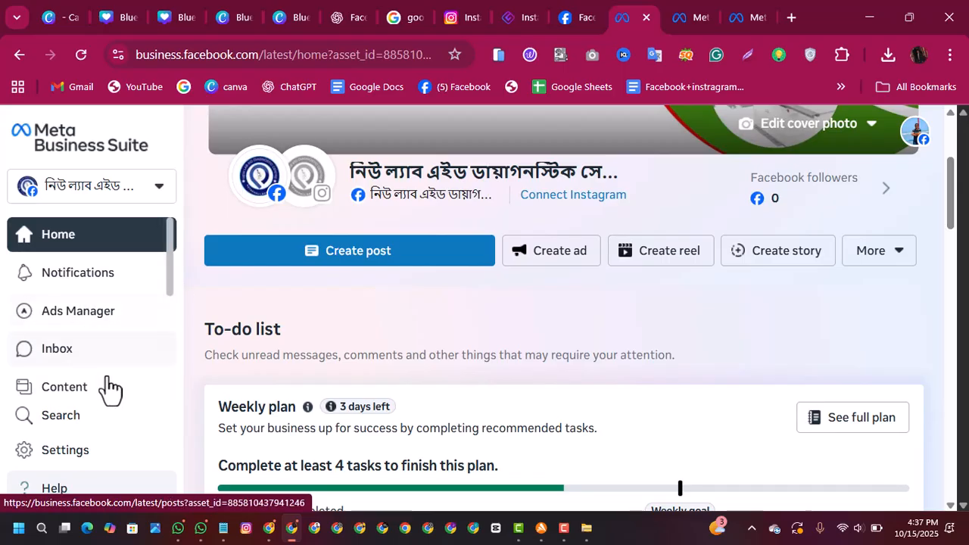
Step: Open the page's Insights, move past the last week's review and examine the performance of the recent content
drag(172, 276, 174, 371)
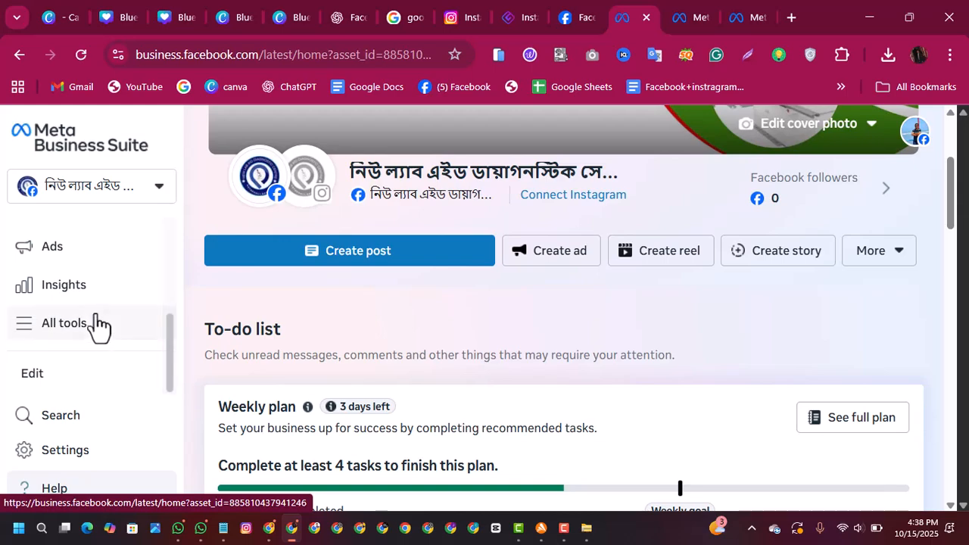
click(85, 295)
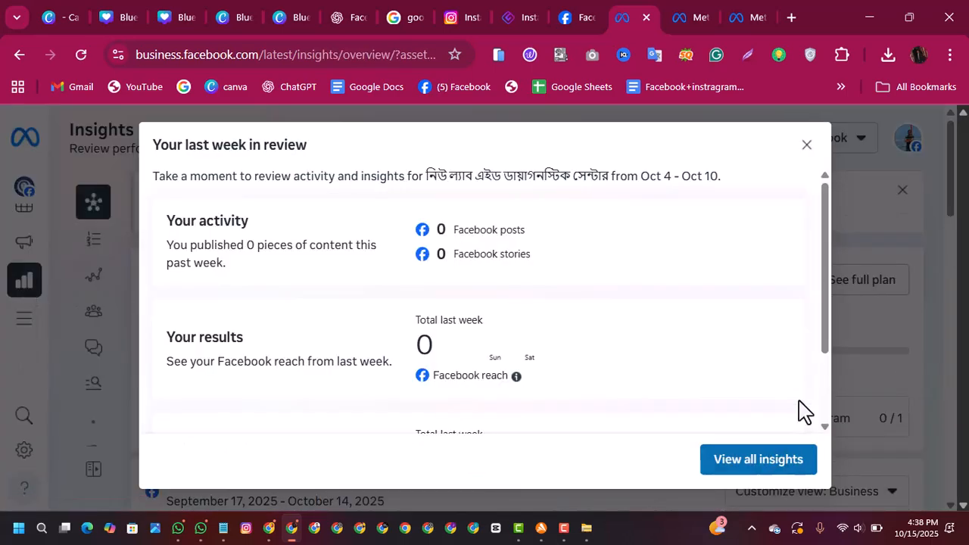
drag(826, 276, 811, 243)
click(755, 463)
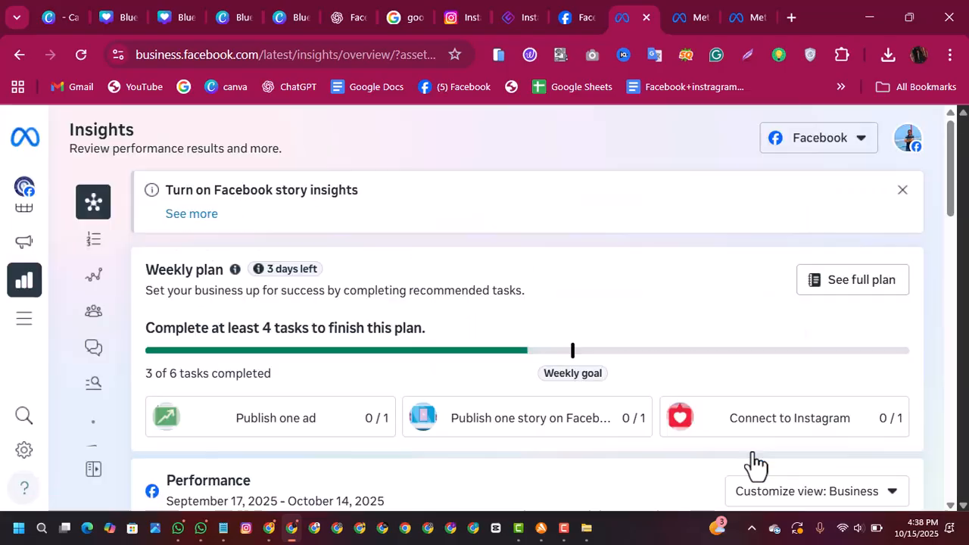
drag(955, 212, 940, 450)
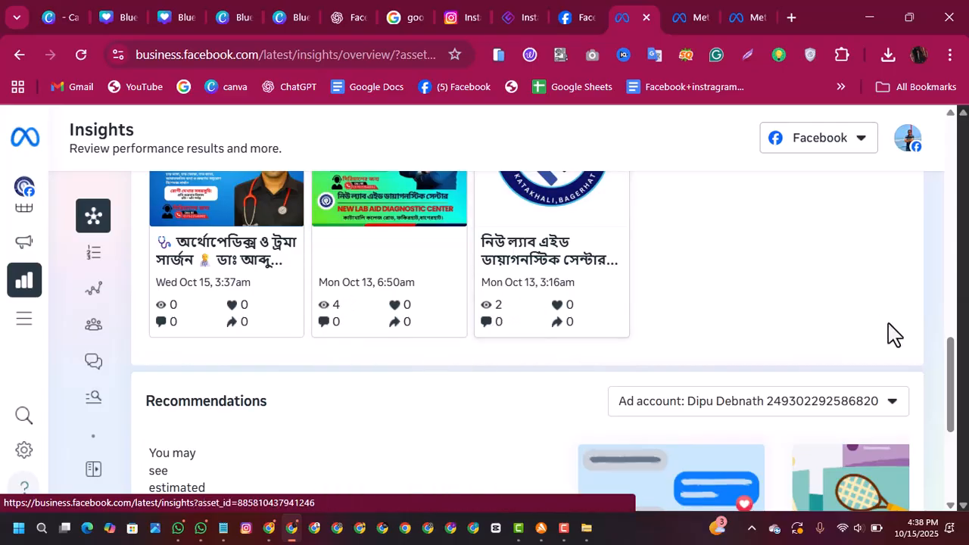
drag(951, 385, 953, 346)
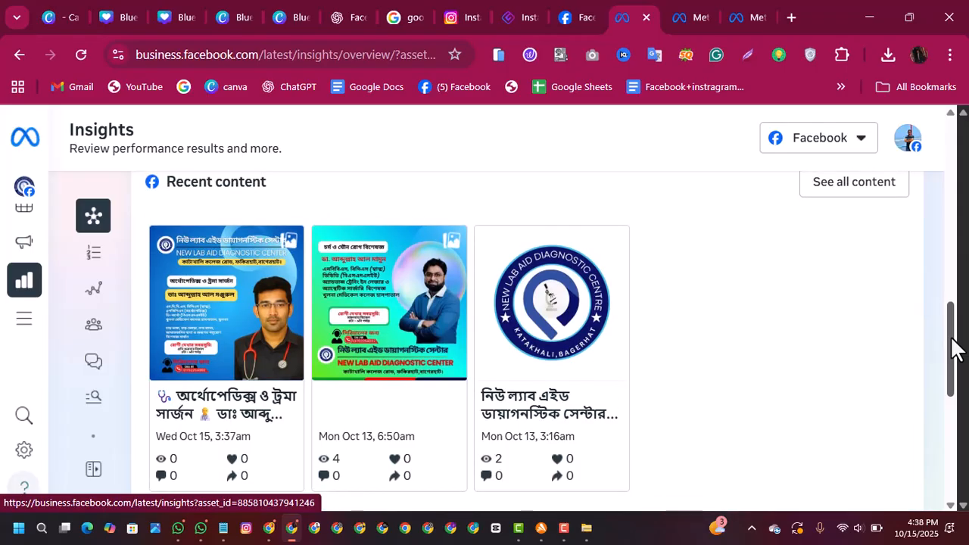
drag(955, 337, 938, 354)
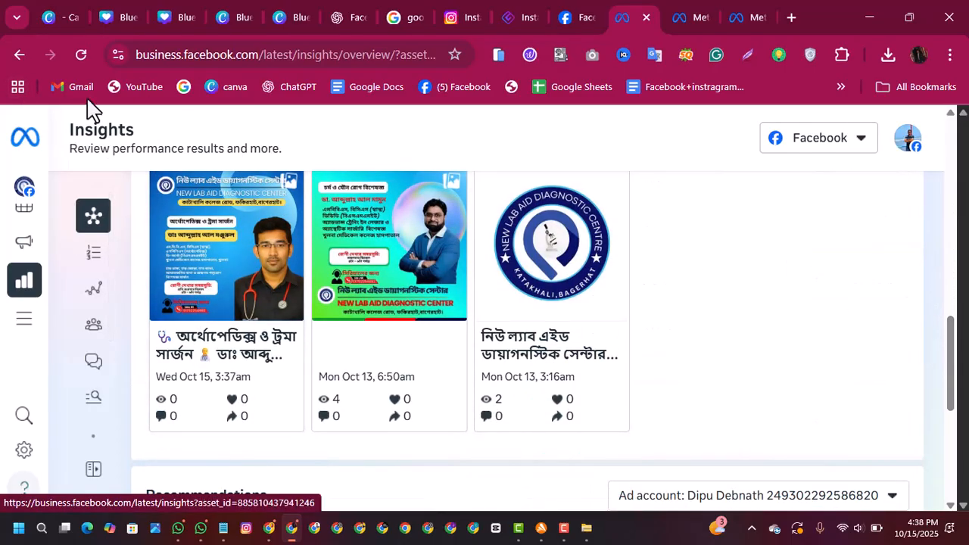
Step: Return to the Planner and check which additional views are offered beside Goals
mouse_move(23, 224)
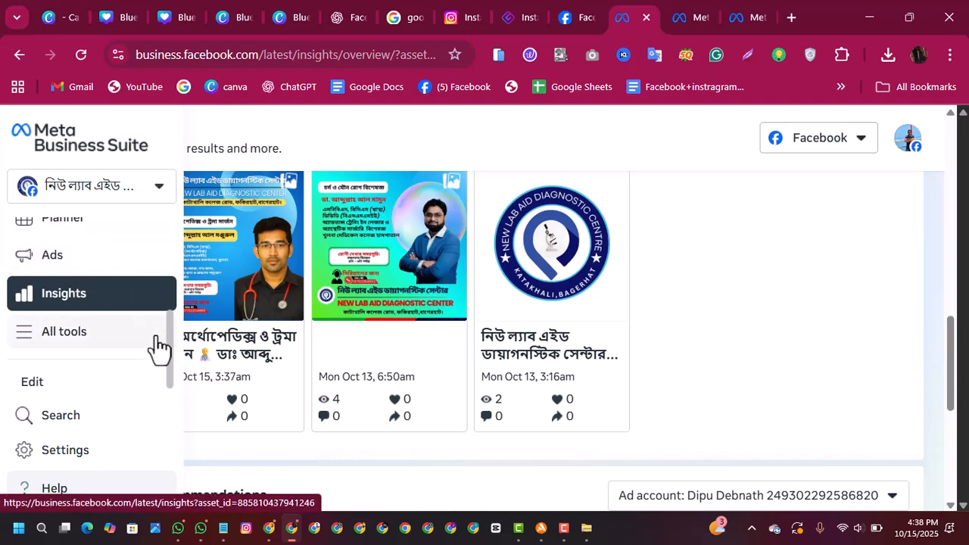
drag(169, 352, 173, 288)
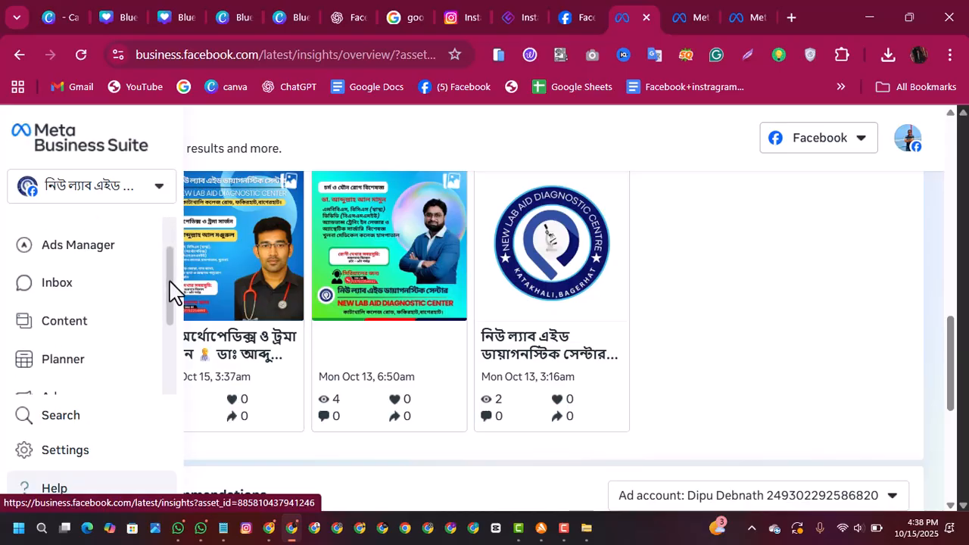
click(73, 358)
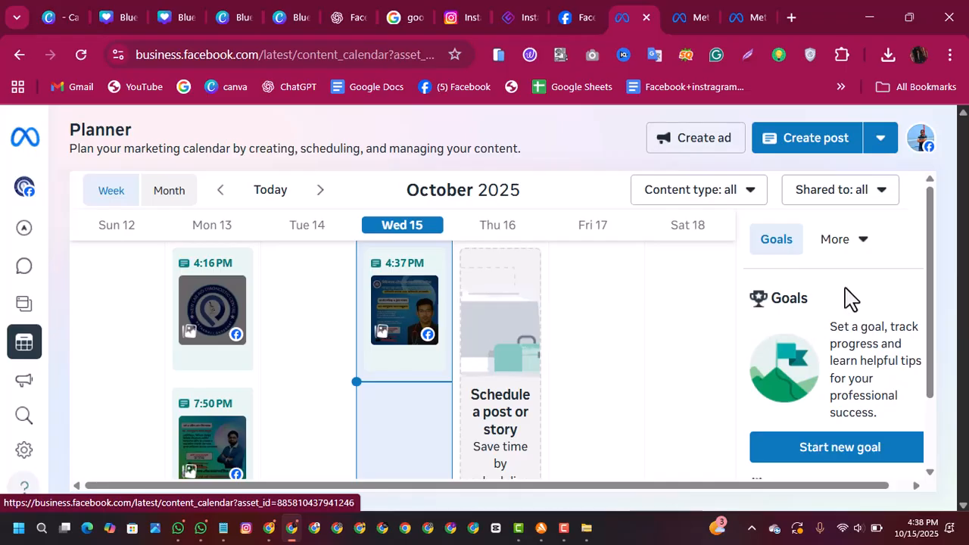
mouse_move(930, 227)
mouse_down()
mouse_move(921, 333)
mouse_move(920, 218)
mouse_up()
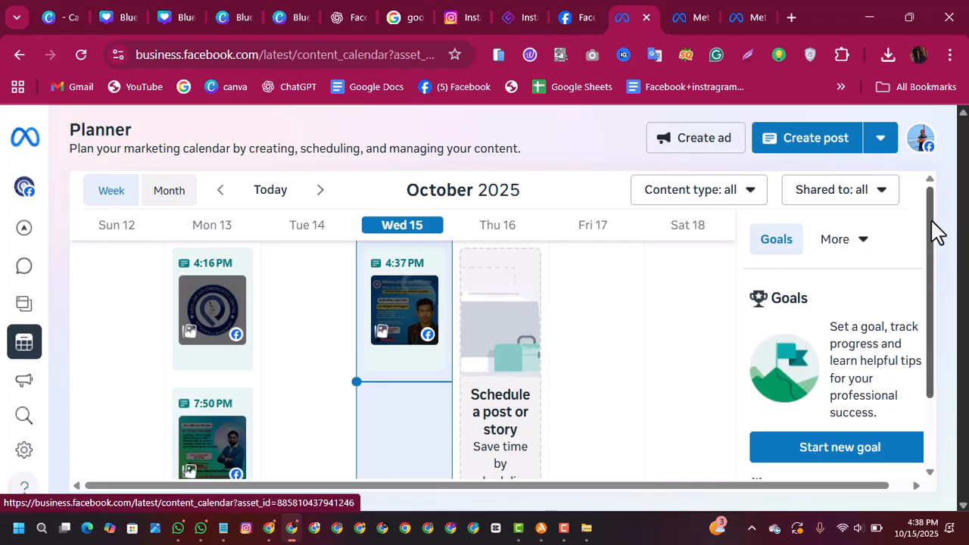
click(862, 240)
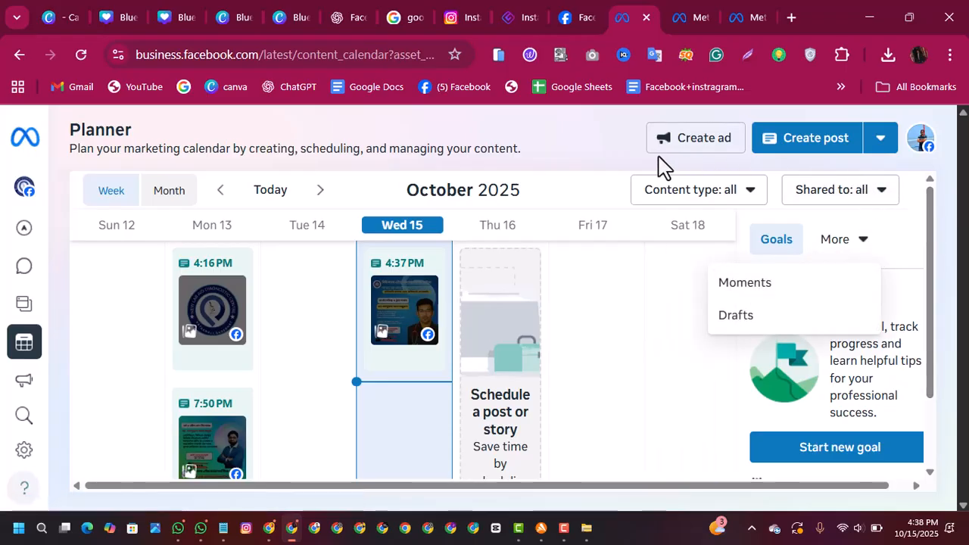
click(627, 162)
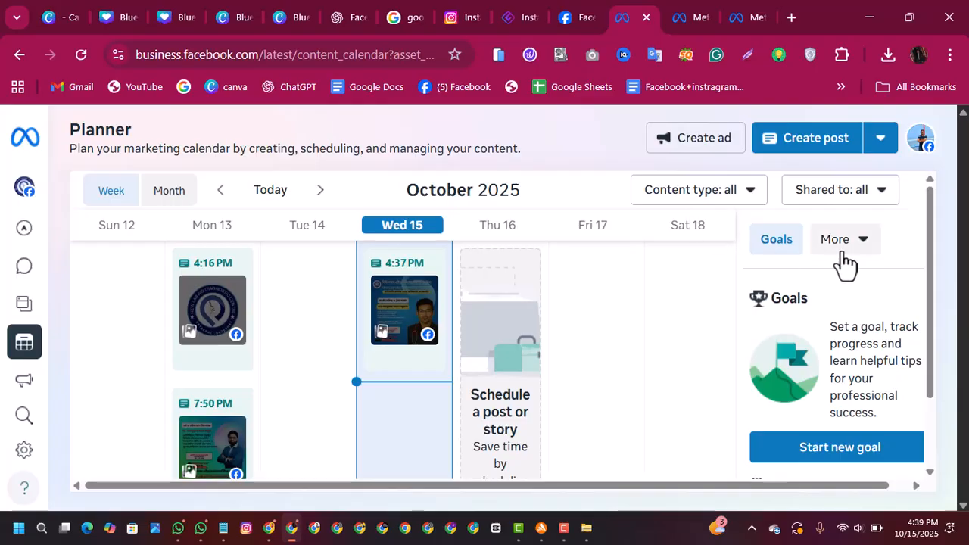
Step: View the goal choices for the Facebook Page in the new goal setup and close it without creating a goal
drag(933, 352, 933, 428)
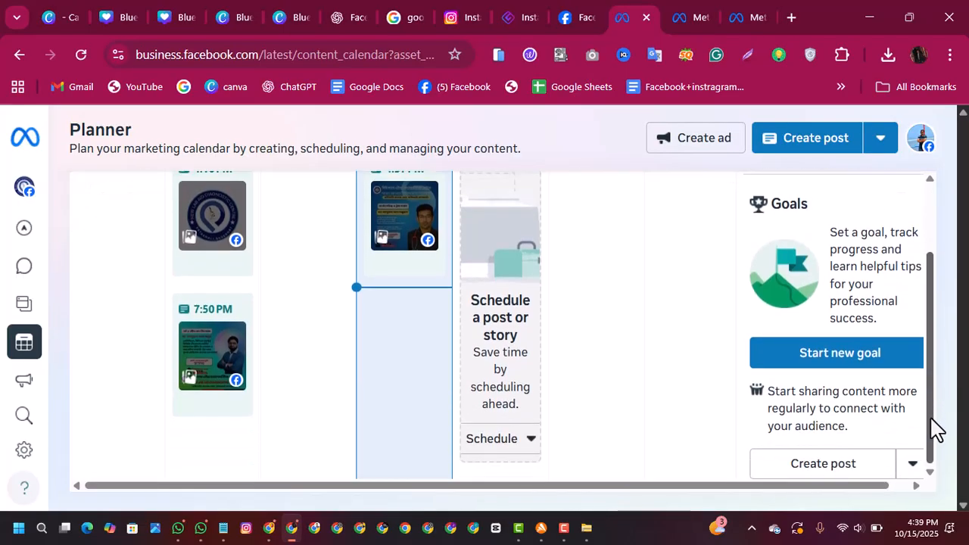
click(853, 366)
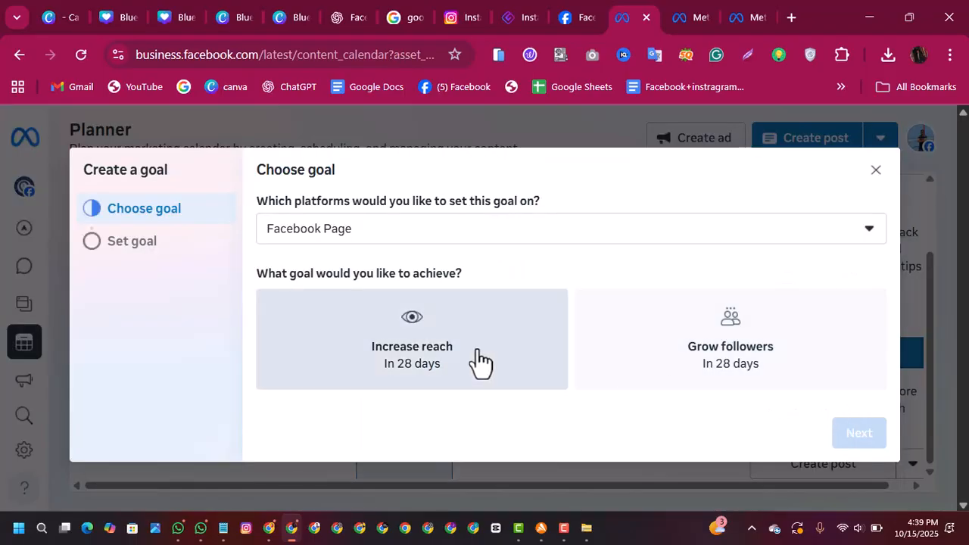
click(876, 171)
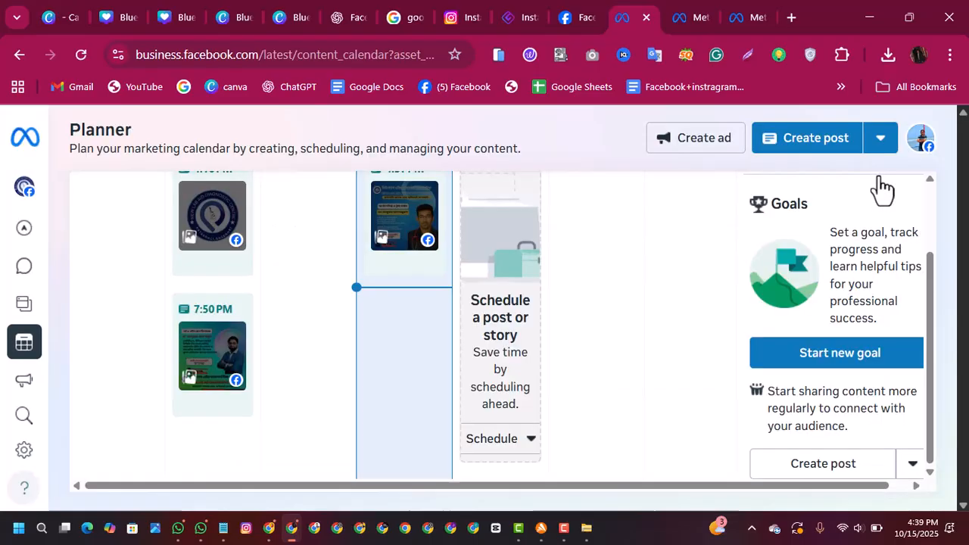
Step: Start a new post from the Planner's Goals section and add image file 1 to its media
click(802, 473)
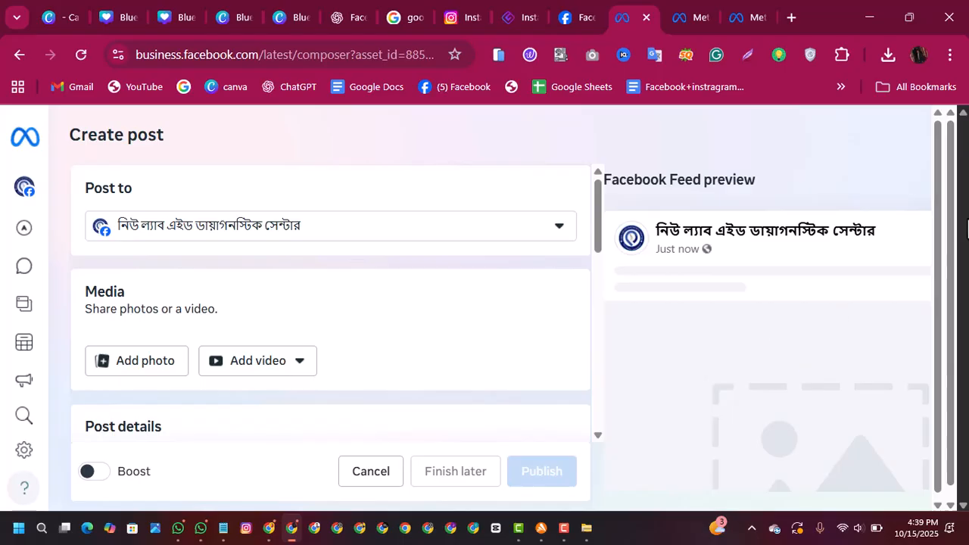
drag(953, 215, 945, 319)
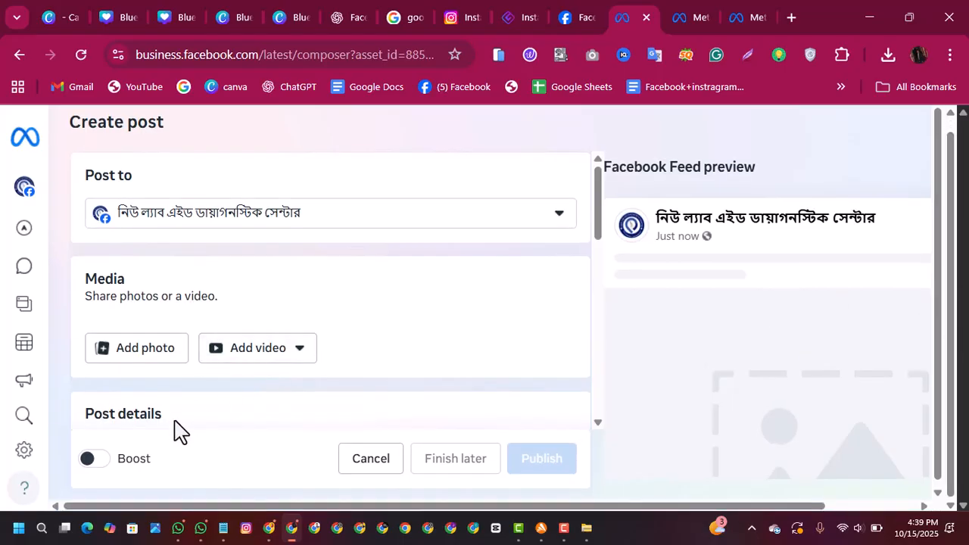
click(151, 356)
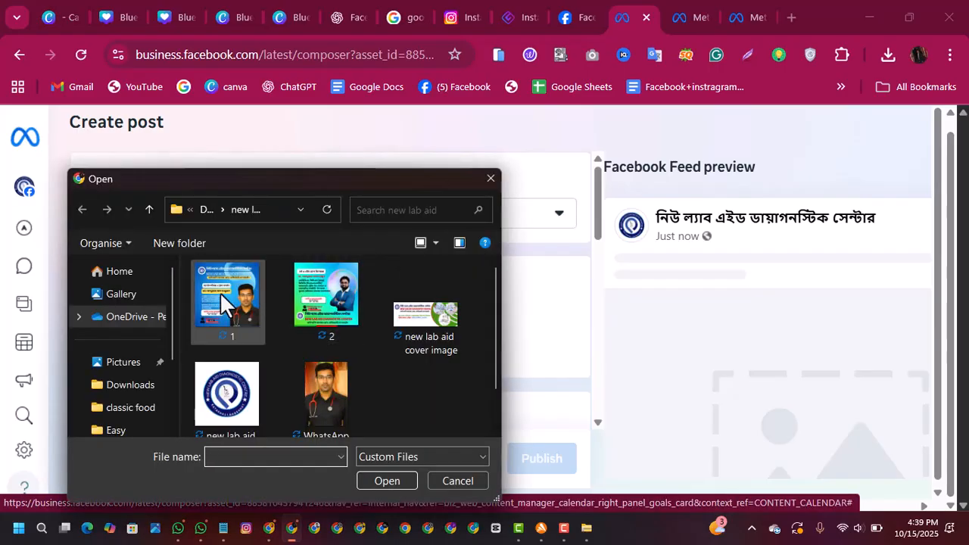
click(211, 304)
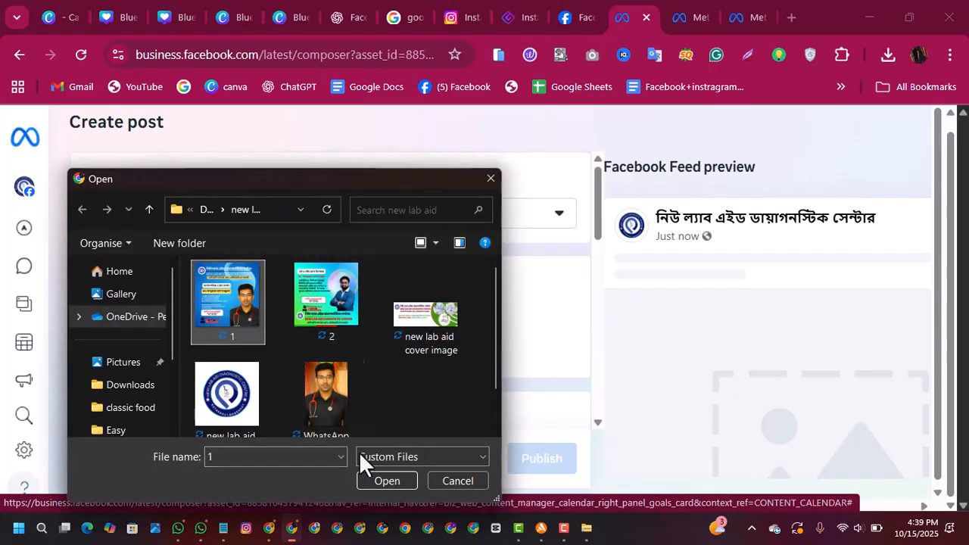
click(369, 477)
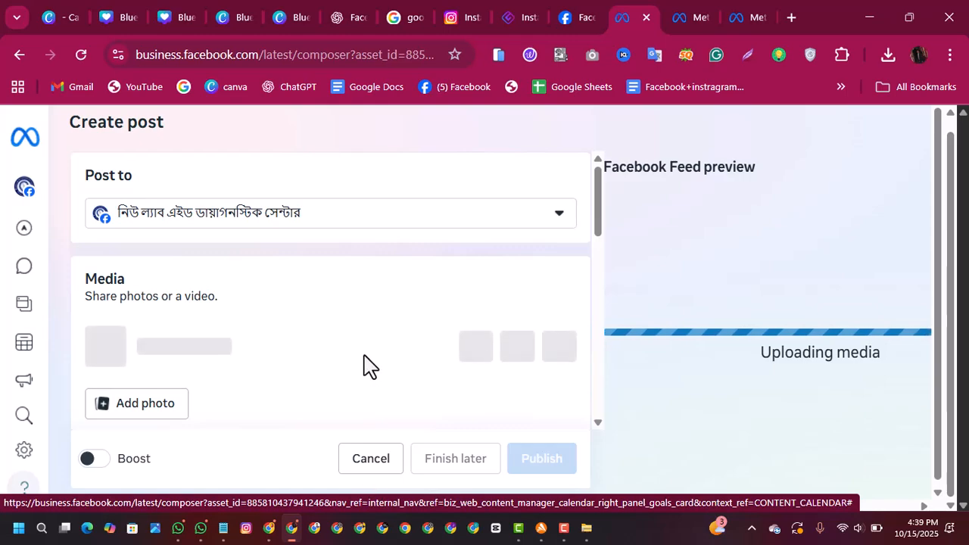
Step: Paste the copied Bengali orthopaedic doctor promotion caption into the new post's text
drag(598, 241, 595, 303)
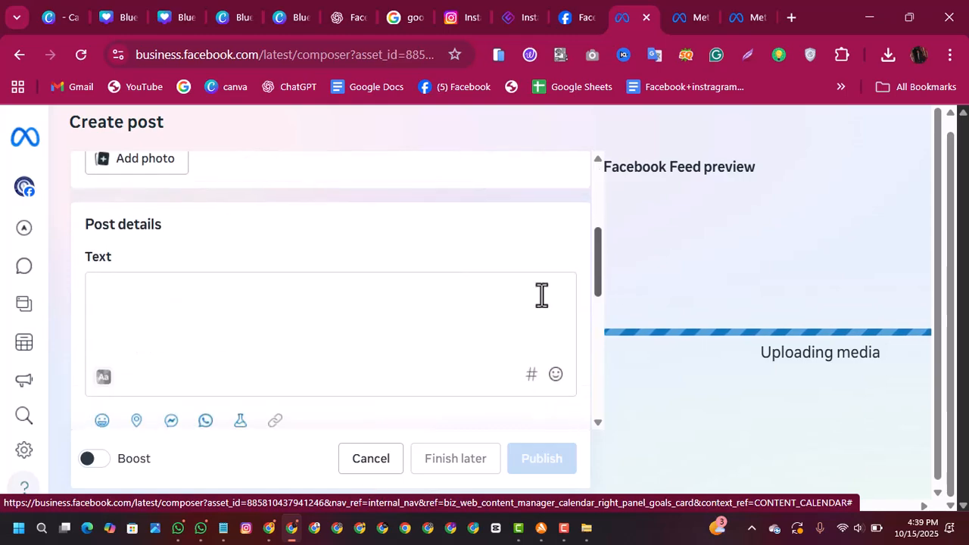
click(272, 329)
right_click(269, 328)
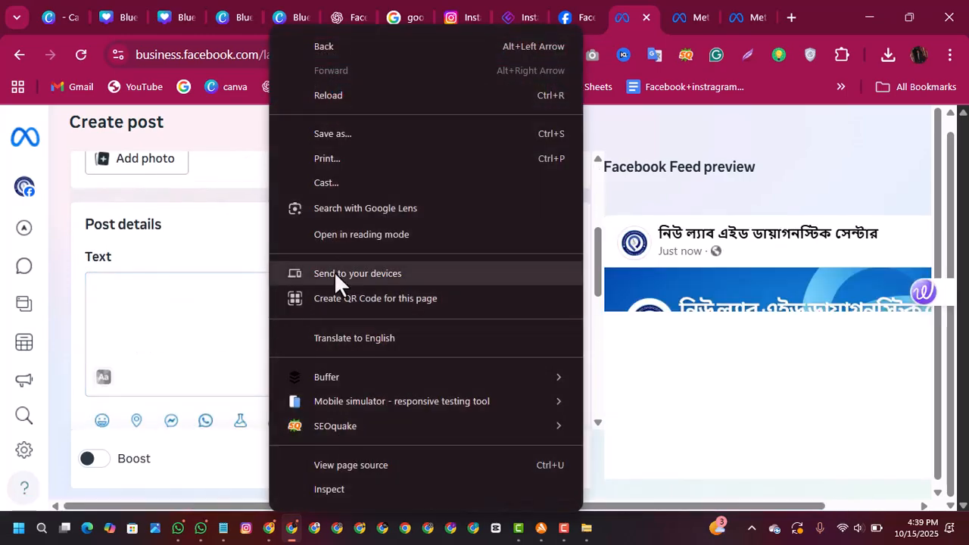
click(108, 328)
right_click(99, 292)
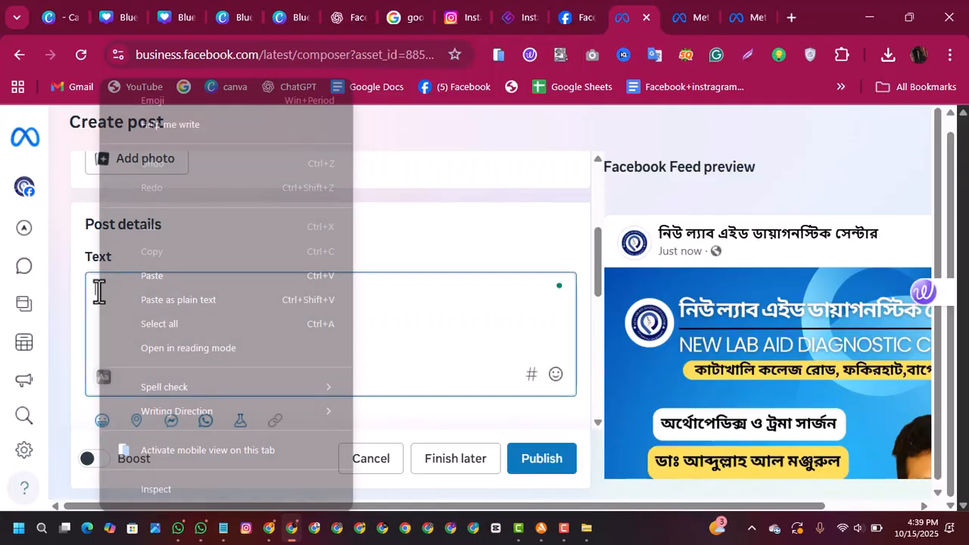
click(172, 274)
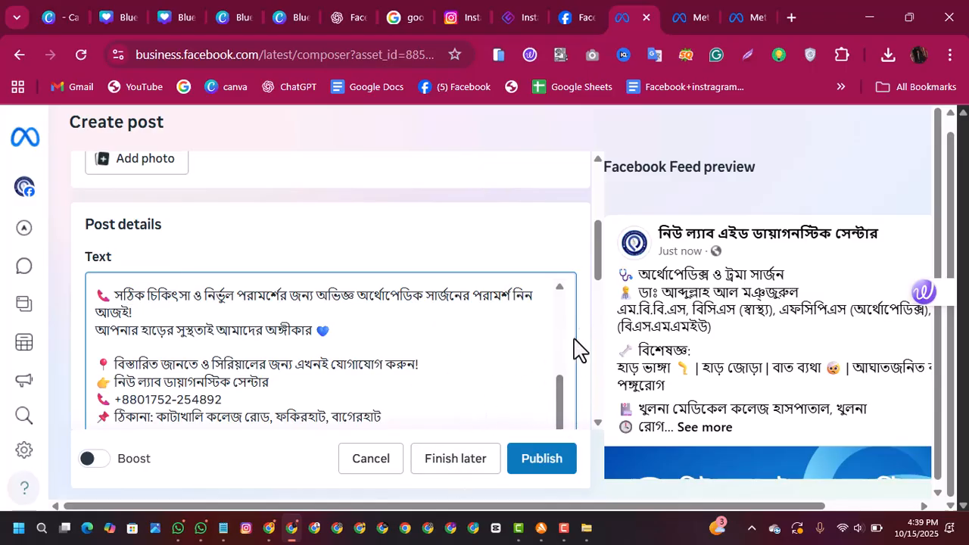
Step: Change the post's privacy to Restricted and choose 18+ as the age for its custom audience
drag(601, 281, 584, 429)
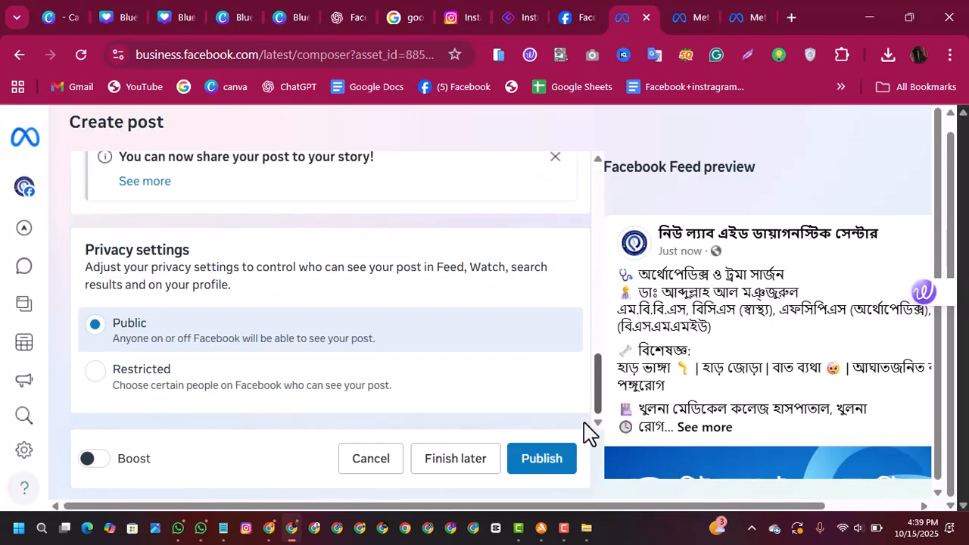
click(96, 370)
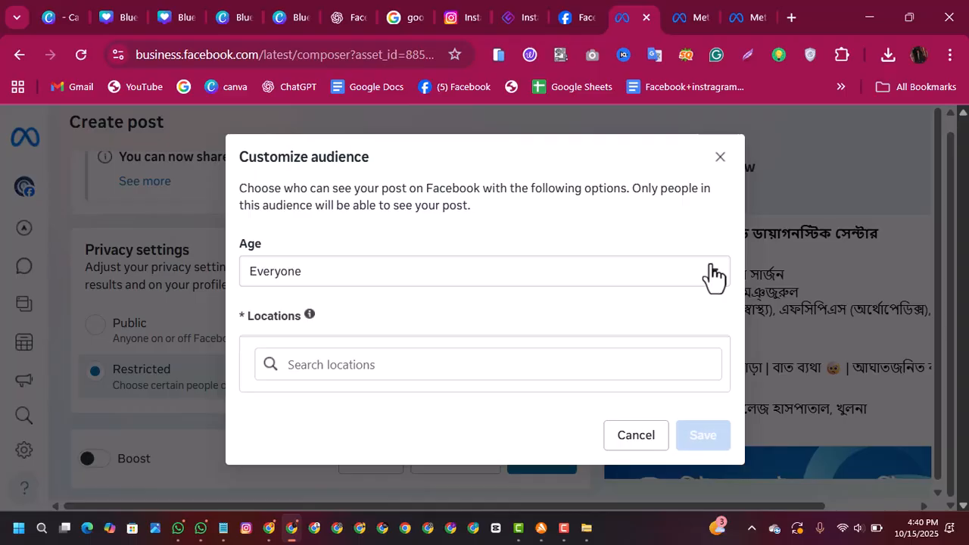
click(711, 272)
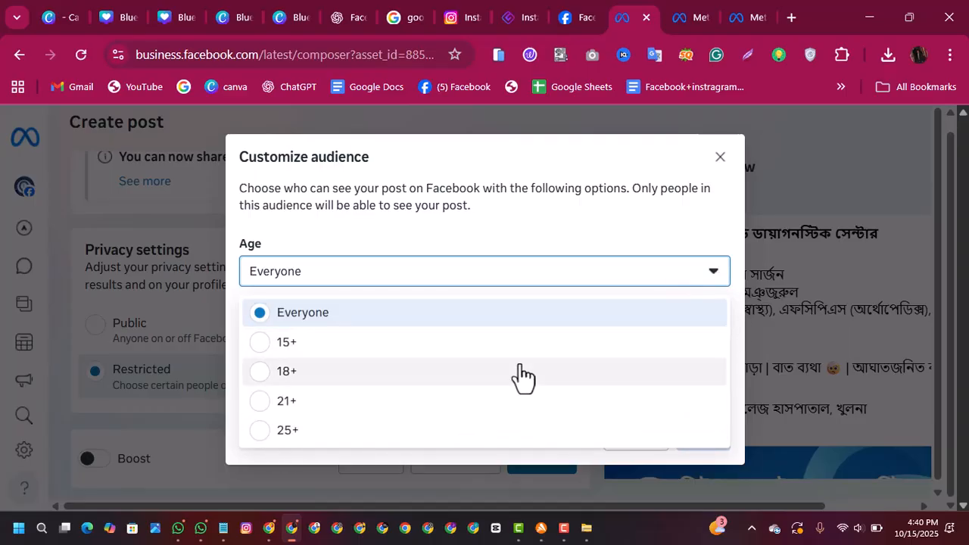
click(303, 372)
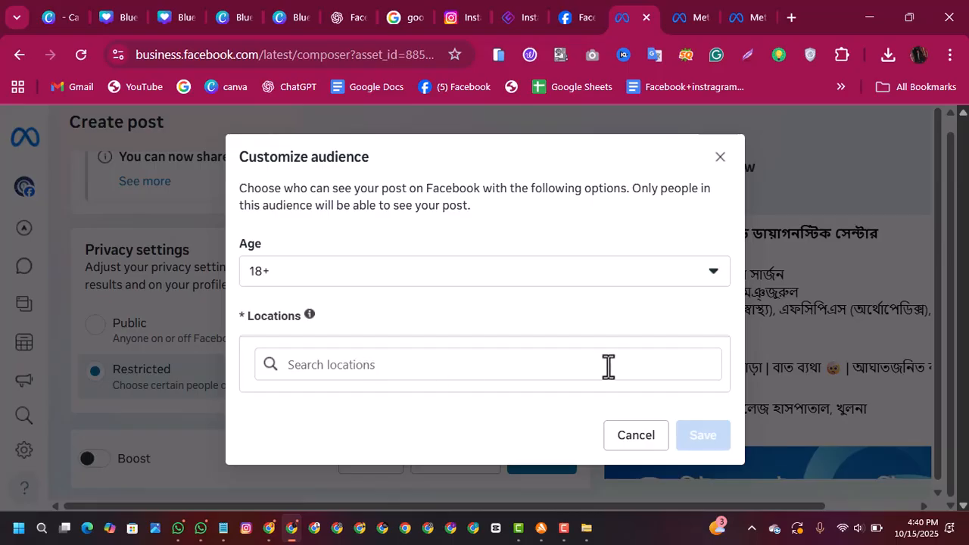
Step: Add Khulna Division, Bangladesh, to the custom audience's locations, review the choices and close the audience settings without saving
click(411, 364)
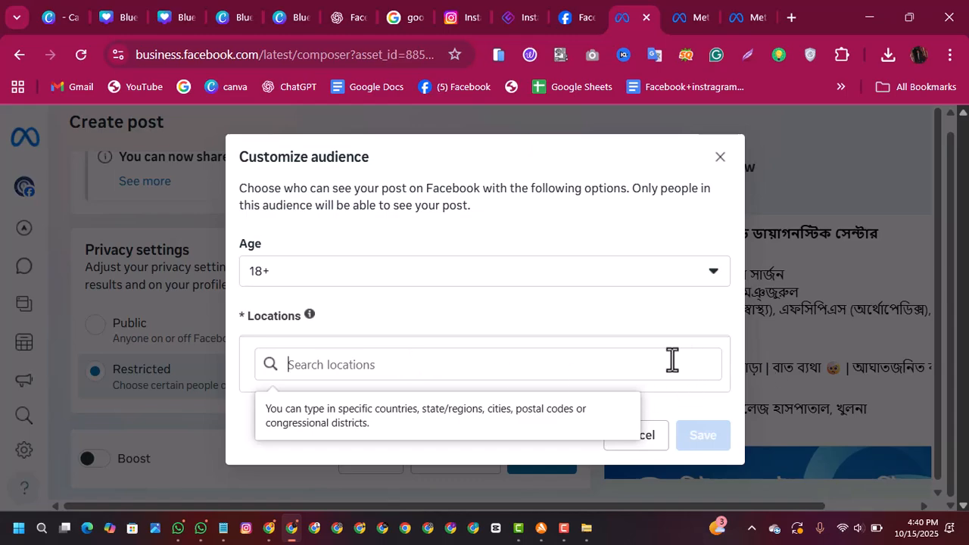
text(khulna)
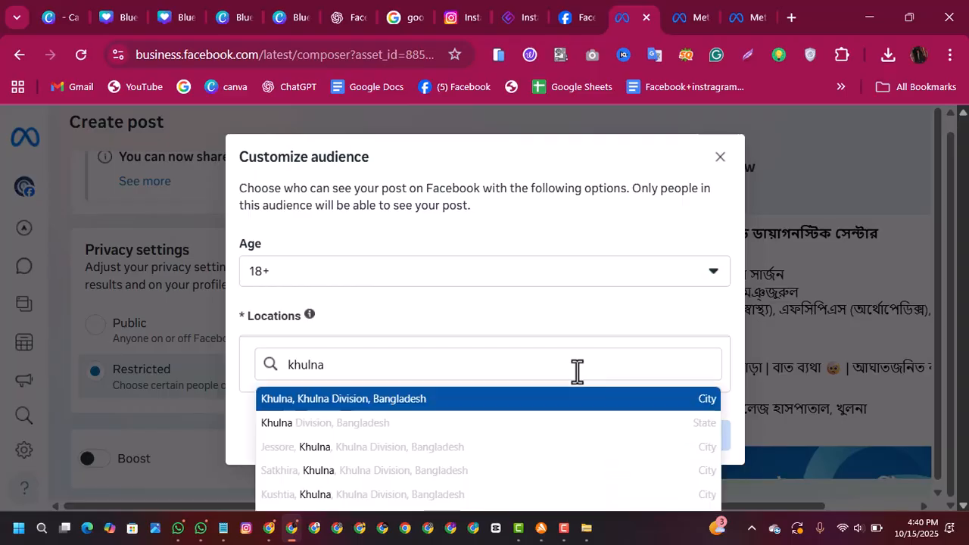
click(424, 424)
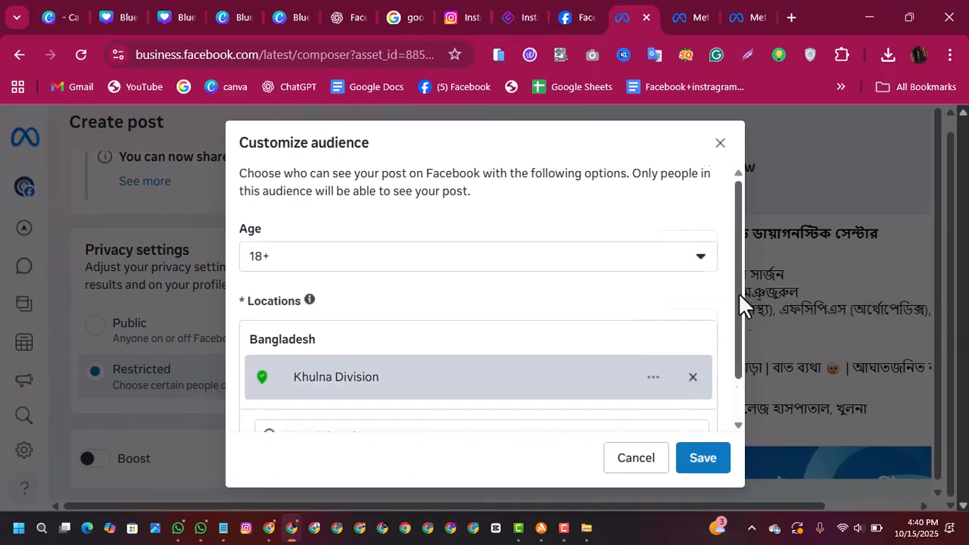
drag(738, 277, 736, 402)
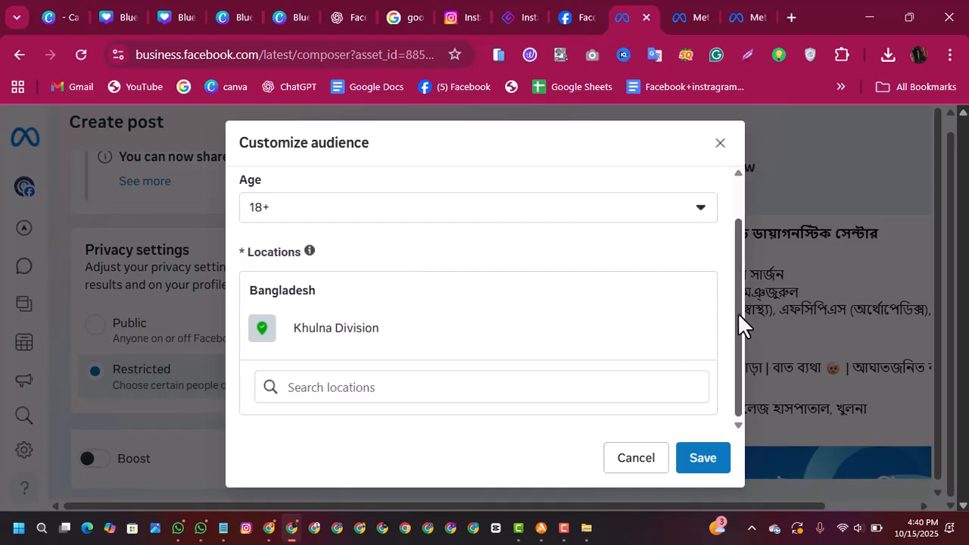
scroll(735, 227, up, 1)
scroll(734, 212, up, 1)
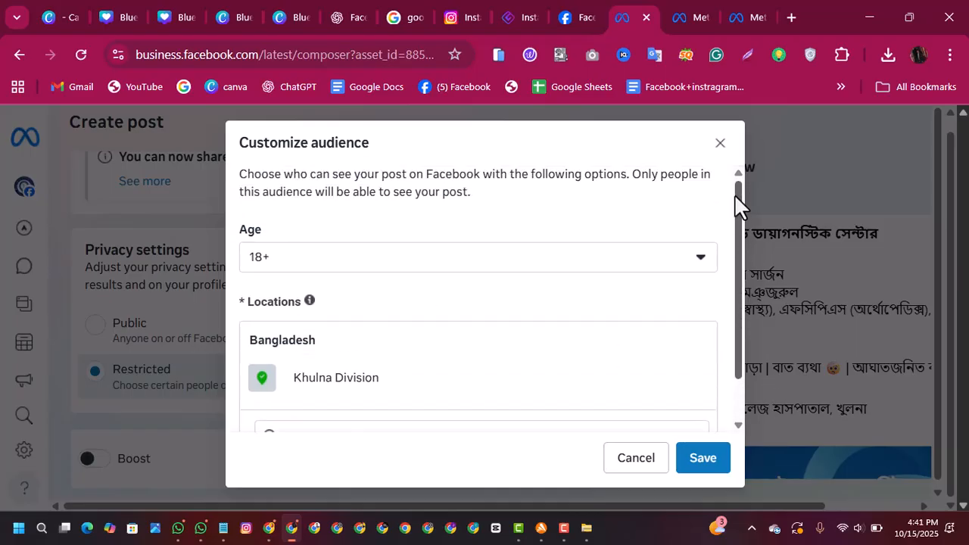
click(720, 144)
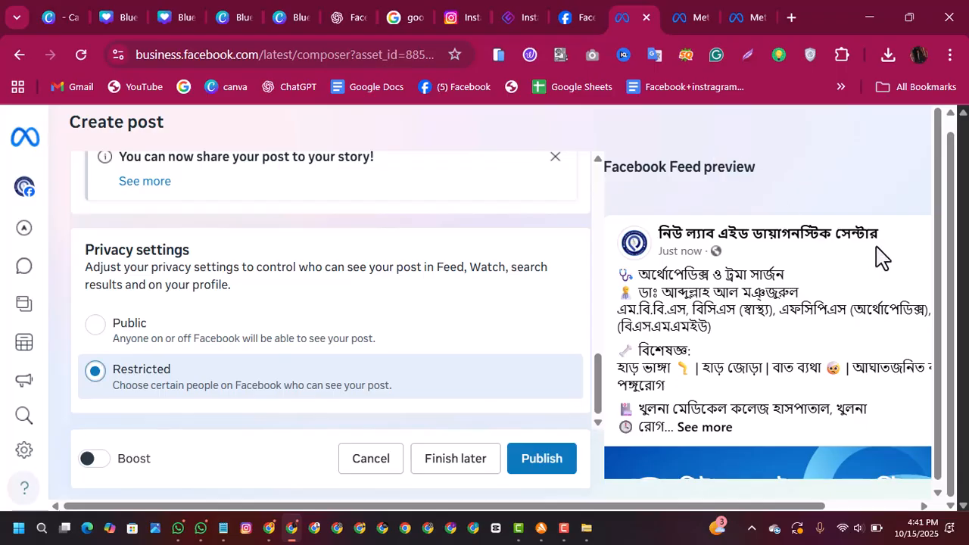
Step: Dismiss the tip about sharing the post to a story and save the post as a draft to finish later
drag(934, 211, 941, 339)
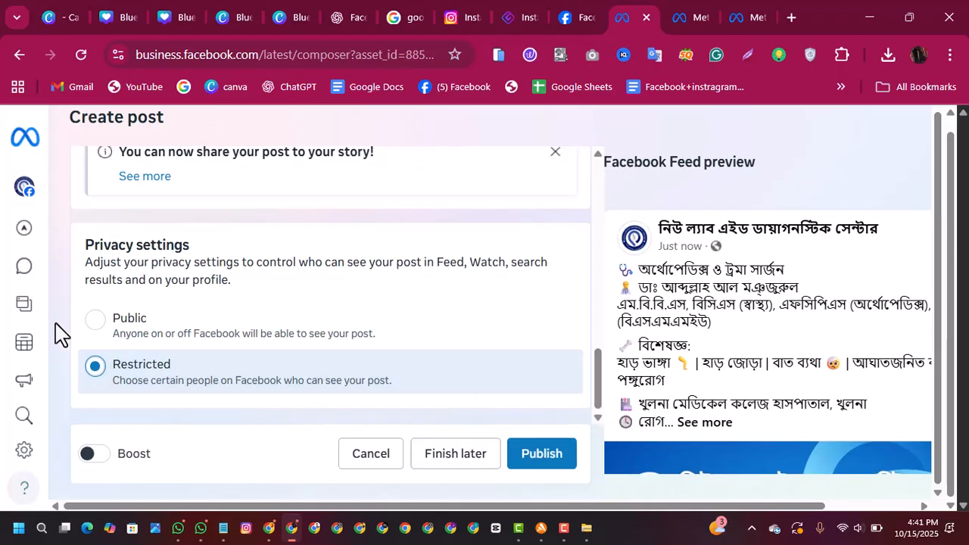
mouse_move(22, 374)
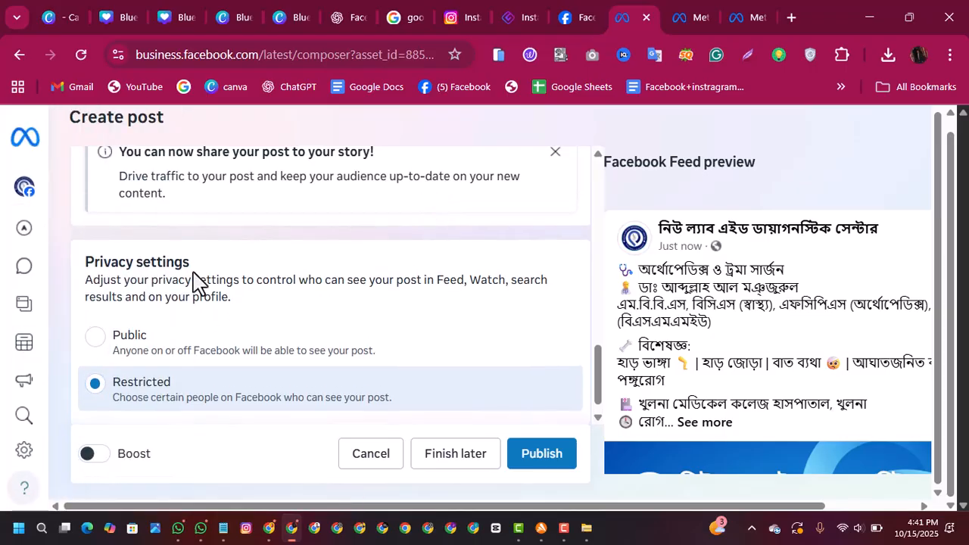
scroll(943, 265, up, 1)
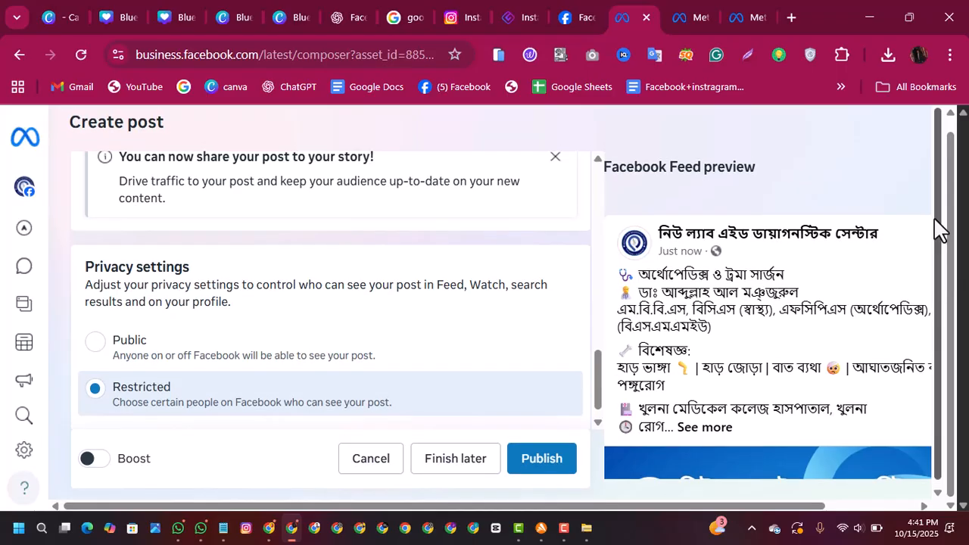
scroll(955, 196, up, 1)
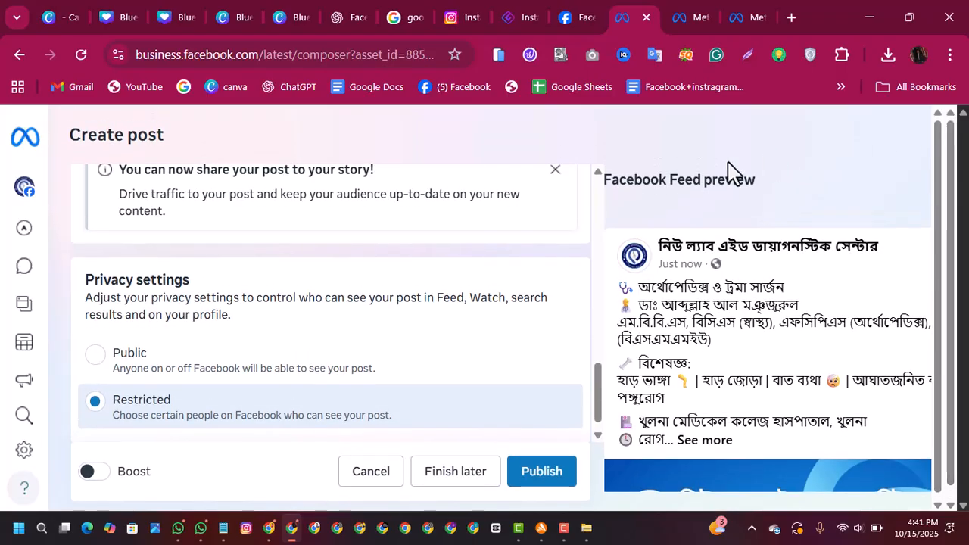
click(554, 171)
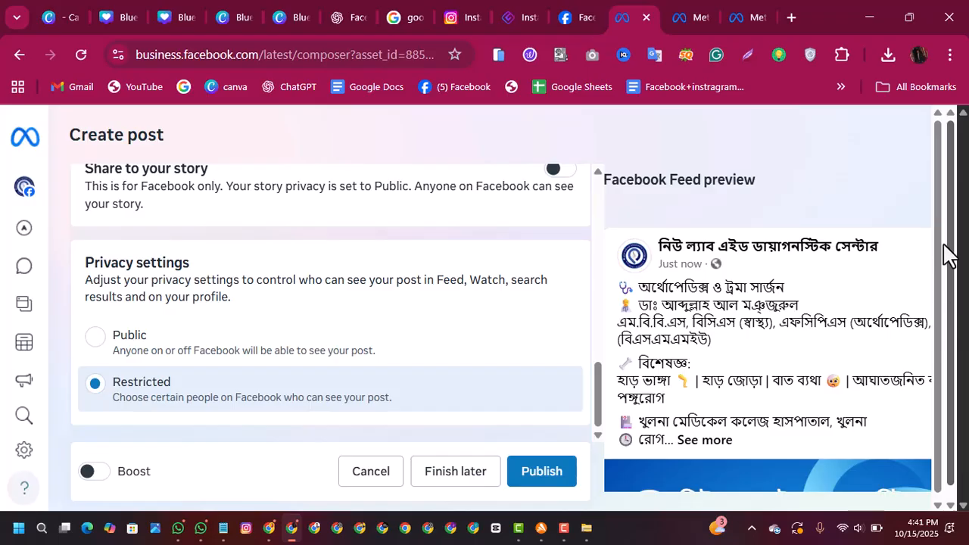
click(455, 484)
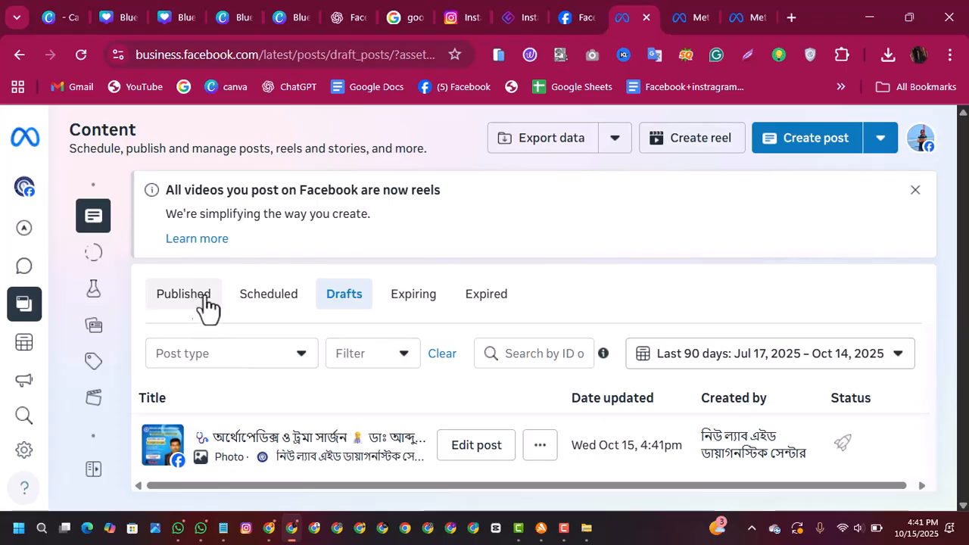
Step: Start a scheduled post from the Scheduled list, try Oct 17, 2025 as its date, inspect the time field and cancel the scheduling
click(273, 299)
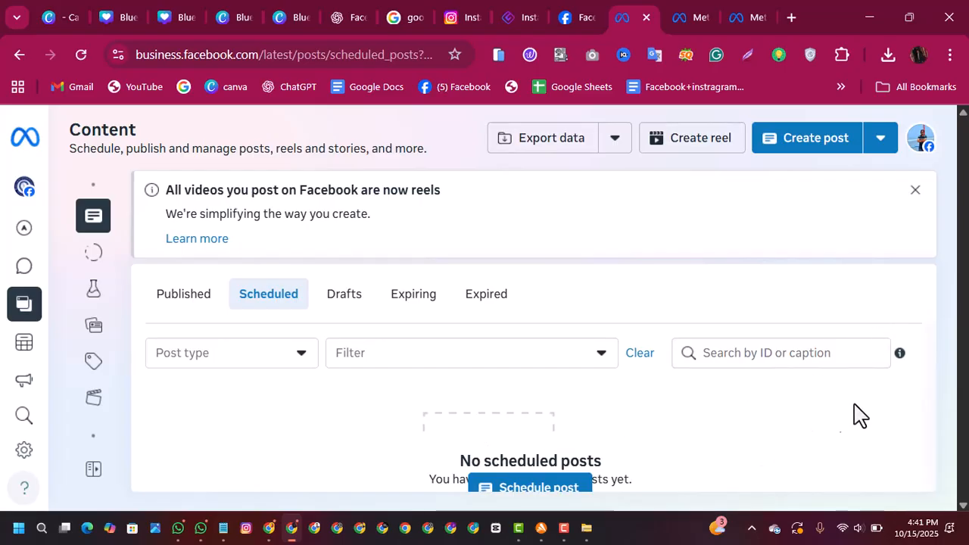
click(552, 489)
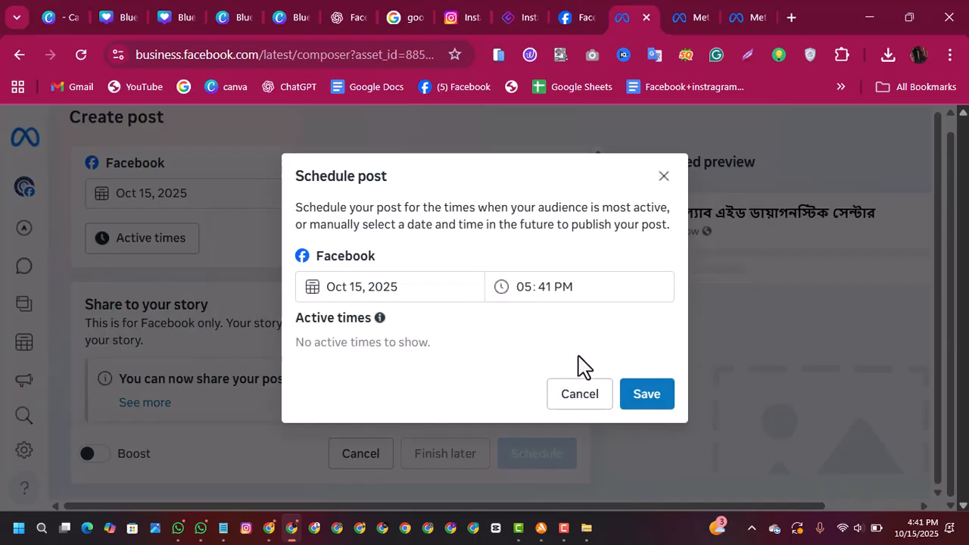
click(412, 293)
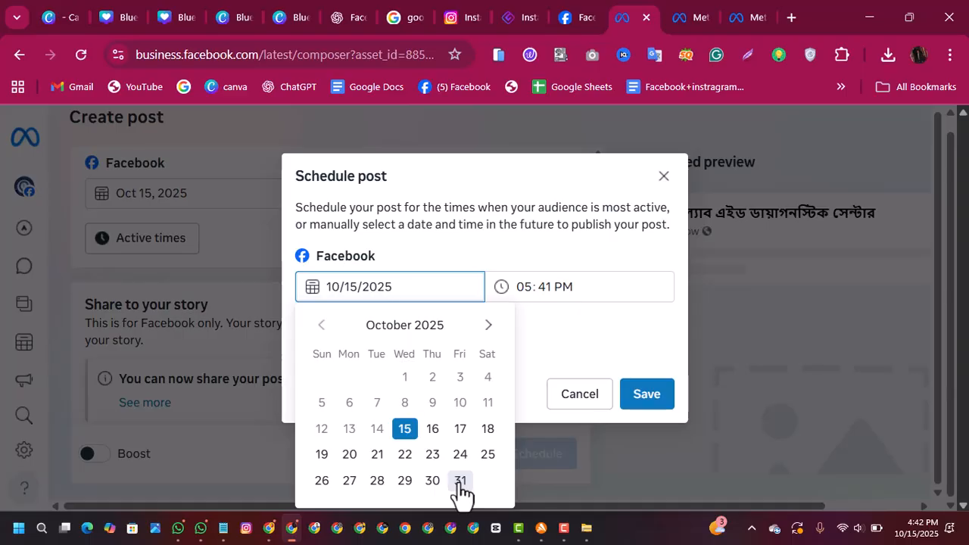
click(461, 429)
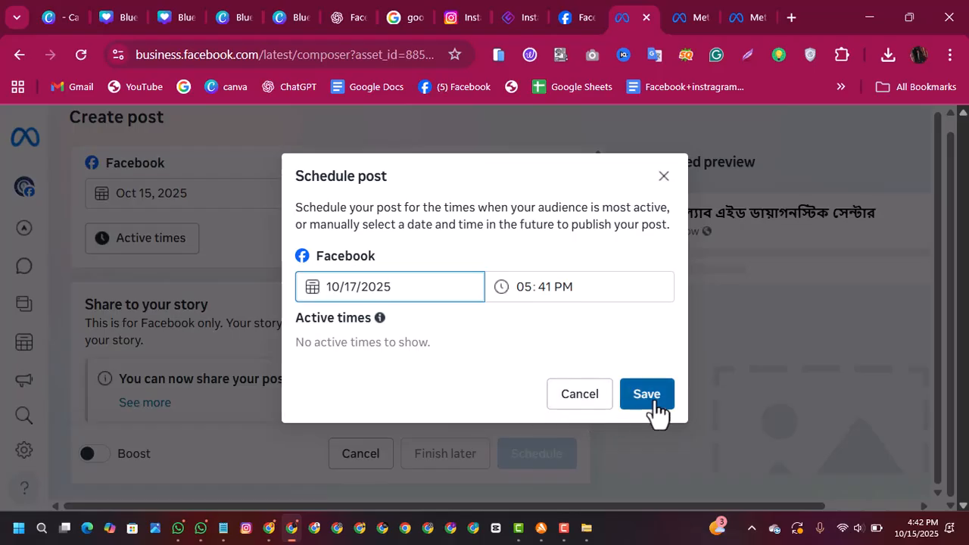
click(562, 294)
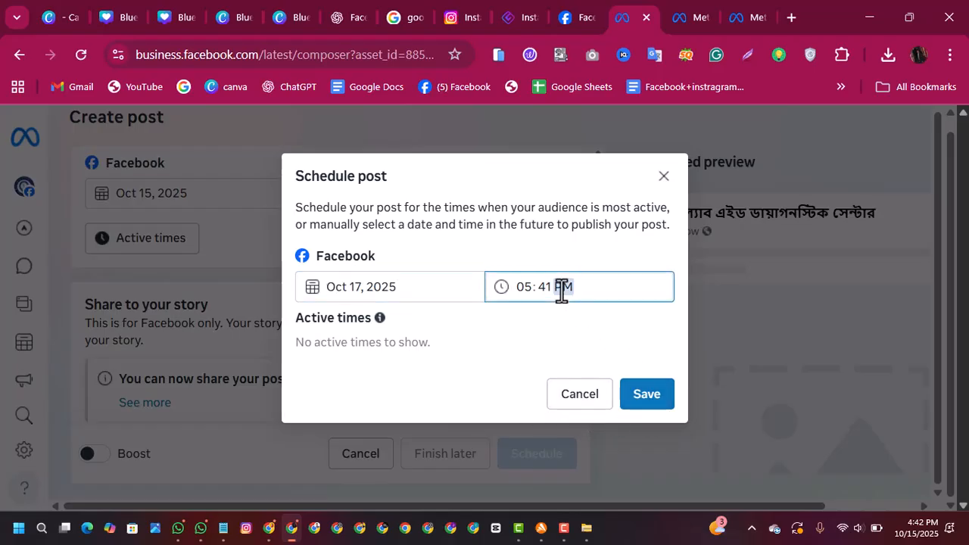
click(532, 286)
click(579, 394)
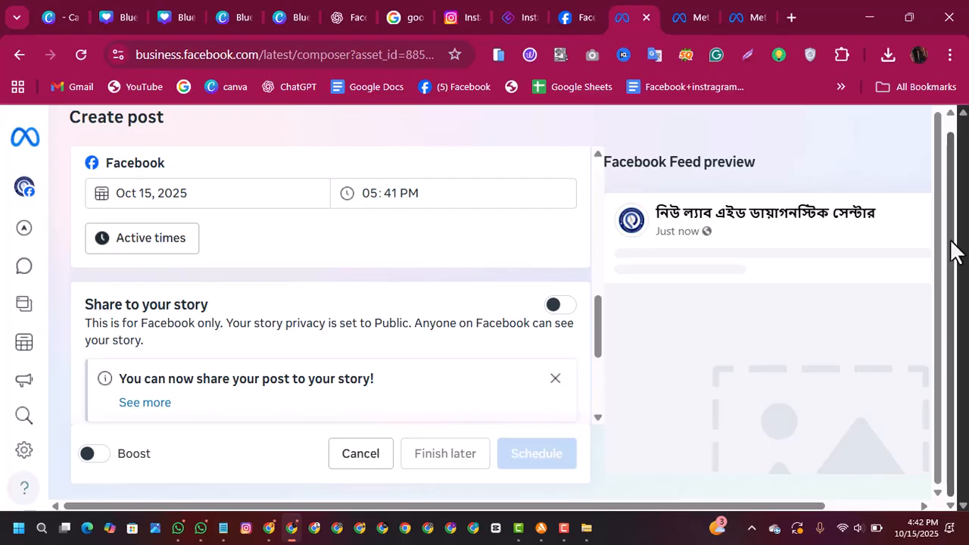
Step: Leave the post composer for the page's Content section and start creating a new reel
scroll(933, 171, up, 1)
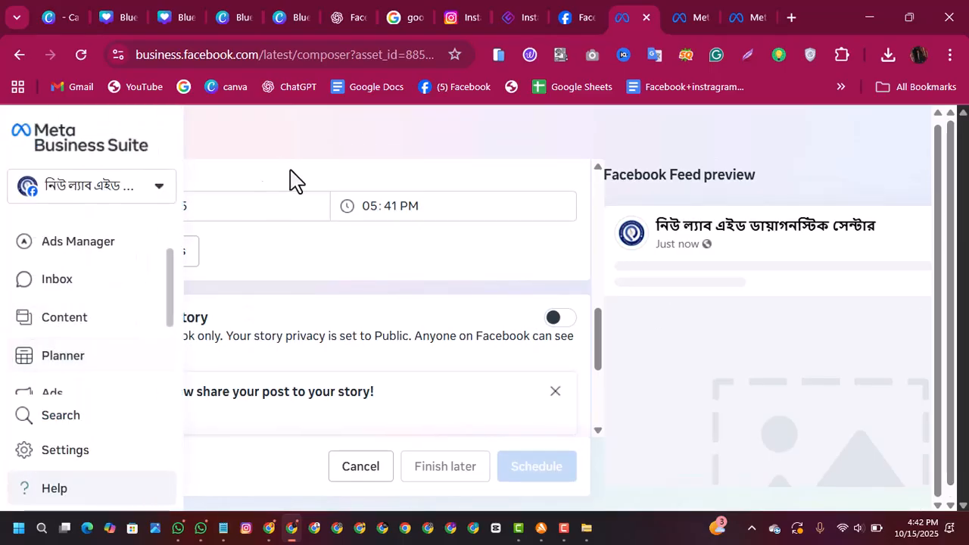
mouse_move(18, 222)
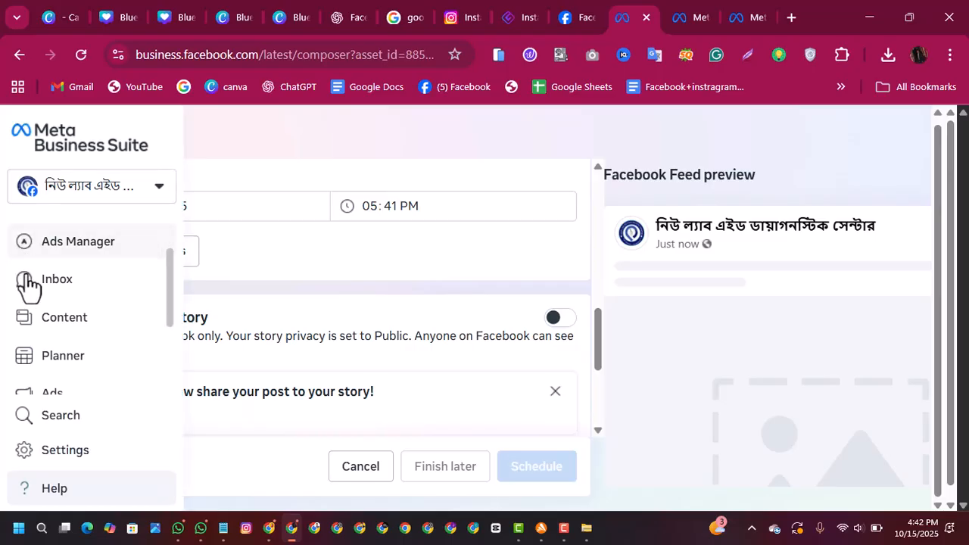
click(49, 325)
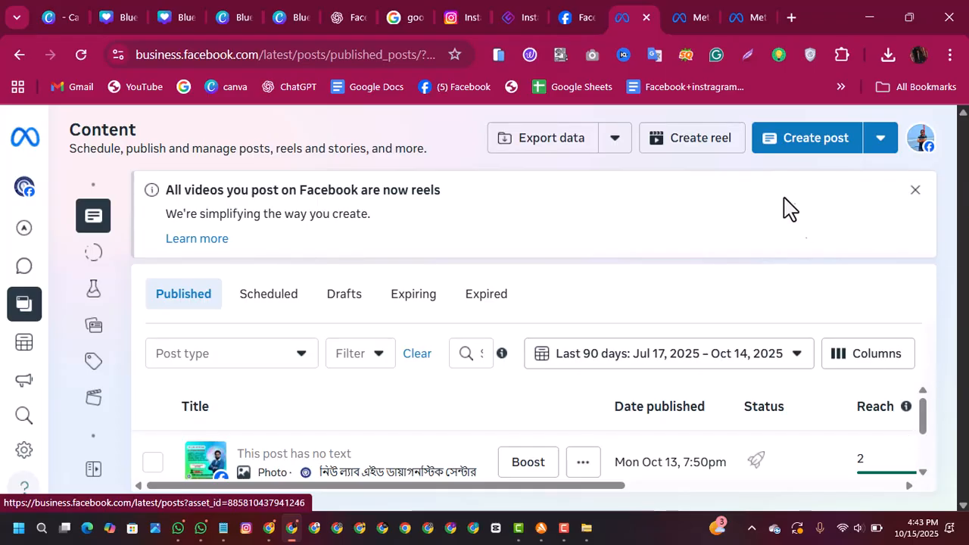
click(694, 146)
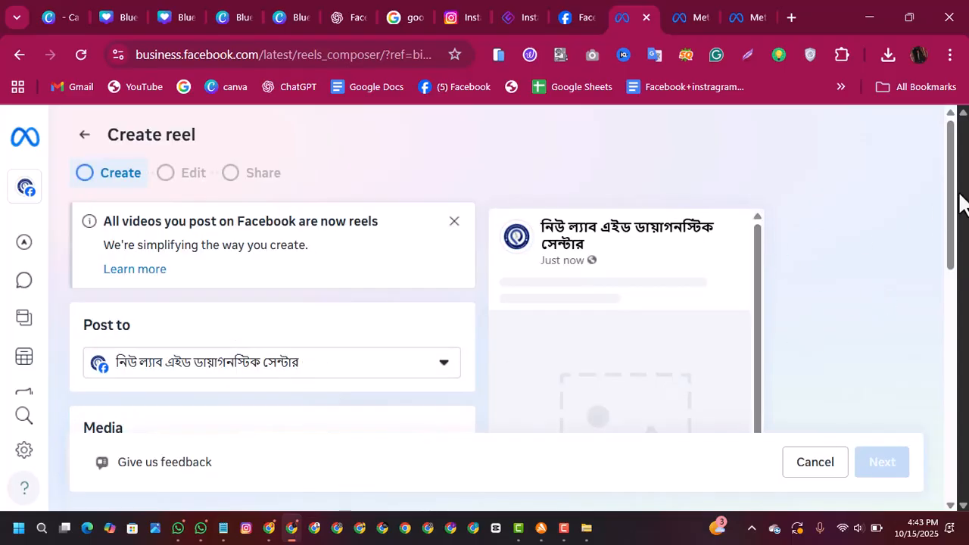
Step: Add the video 20250927_204830 from the classic food folder to the reel's media
drag(956, 204, 948, 244)
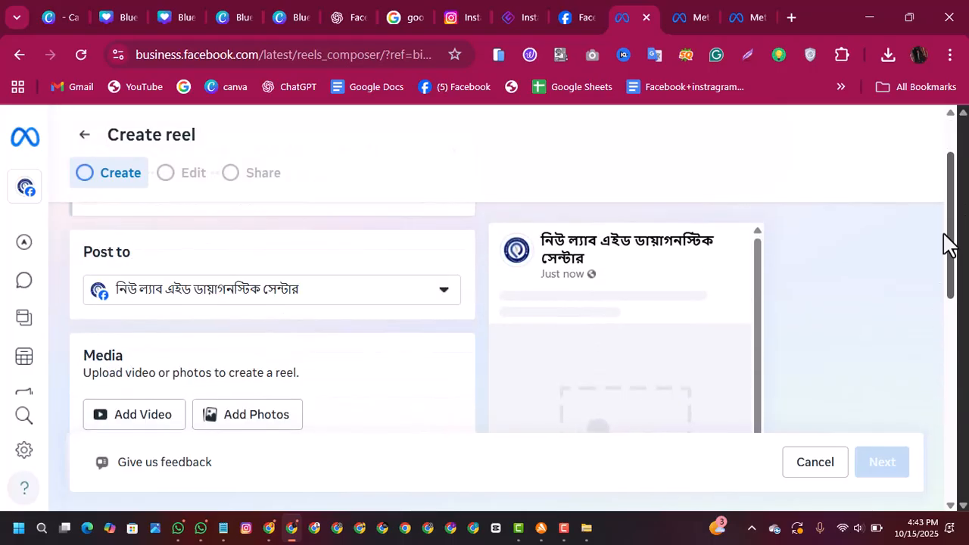
click(142, 424)
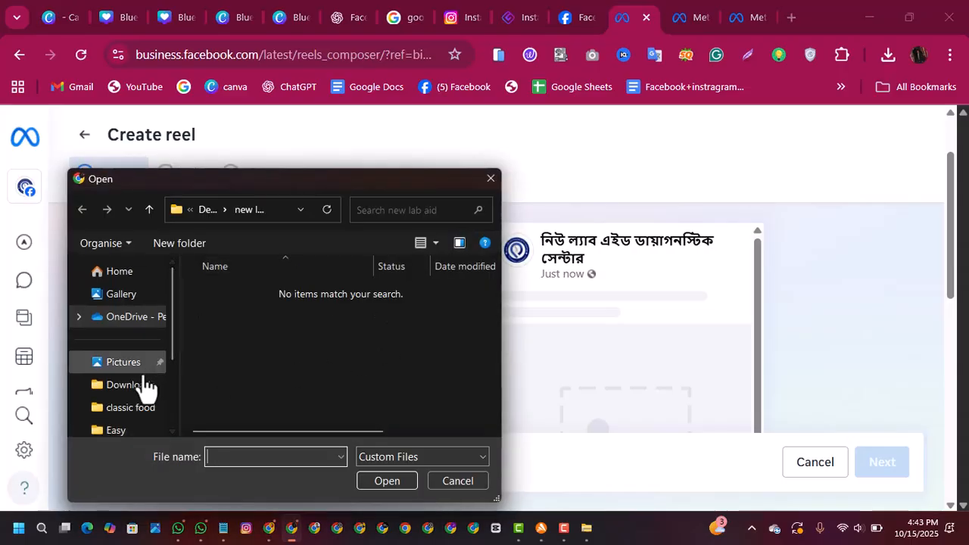
click(130, 409)
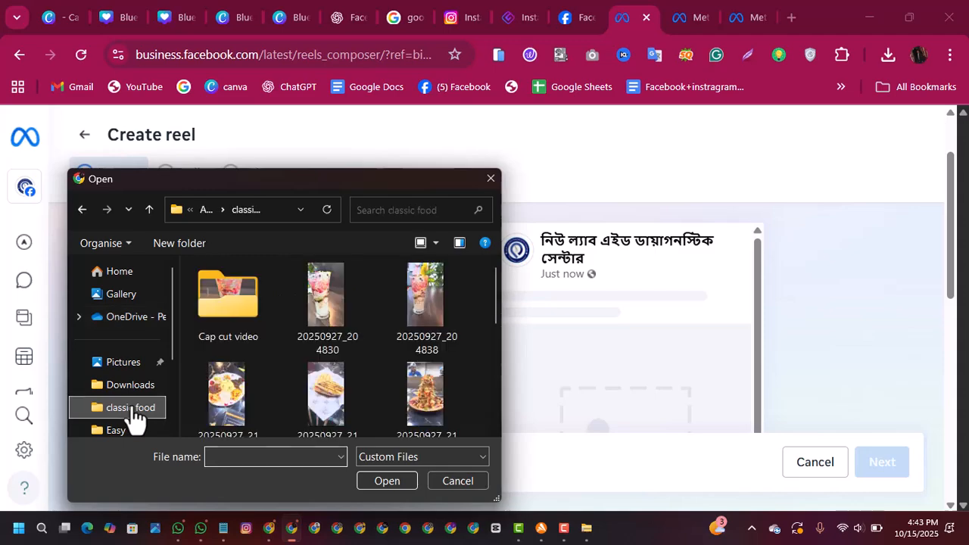
double_click(318, 303)
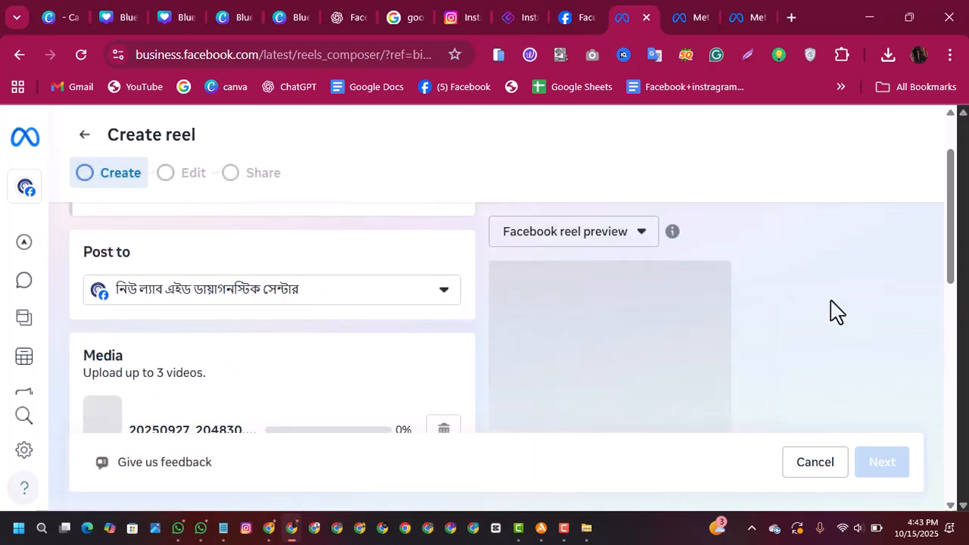
drag(952, 230, 952, 296)
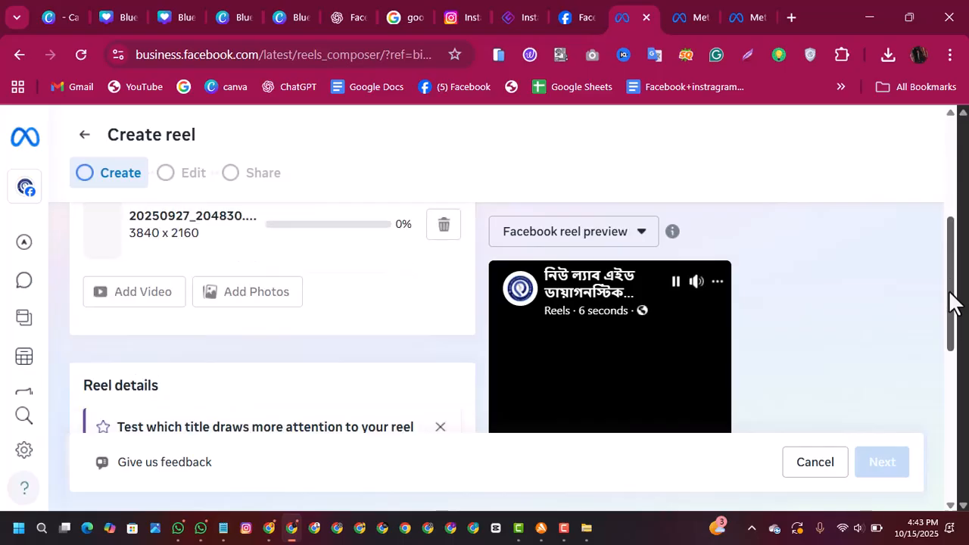
Step: Title the reel "Spical Faluda" and enter "tfaghggasvgdsghshgsvsvgsgv" as its placeholder description
drag(952, 338, 958, 190)
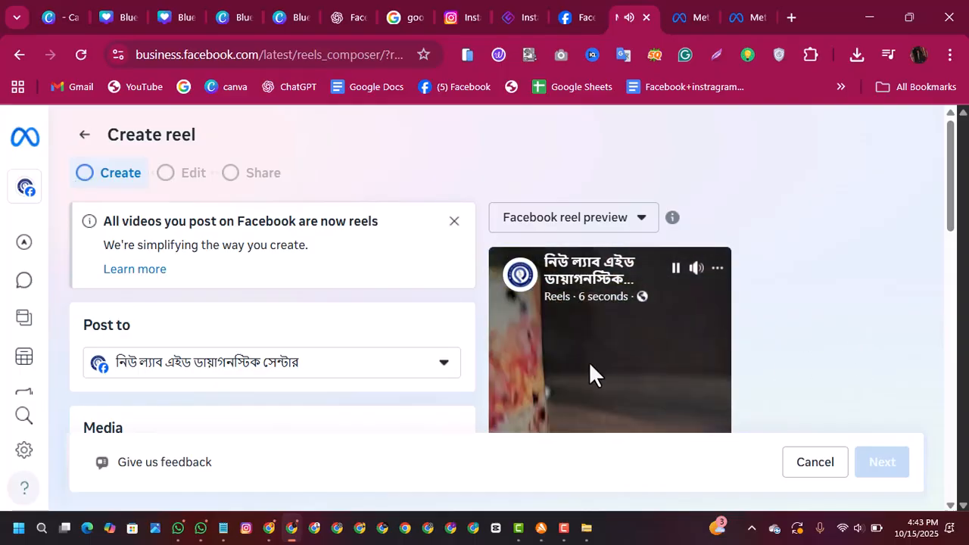
drag(951, 219, 952, 367)
scroll(363, 381, down, 1)
click(287, 297)
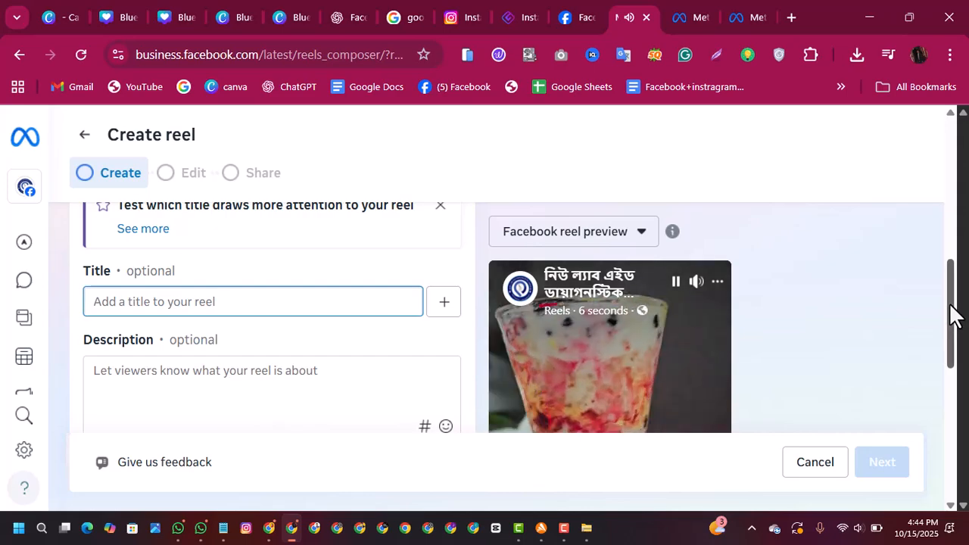
drag(951, 314, 951, 371)
scroll(605, 333, down, 3)
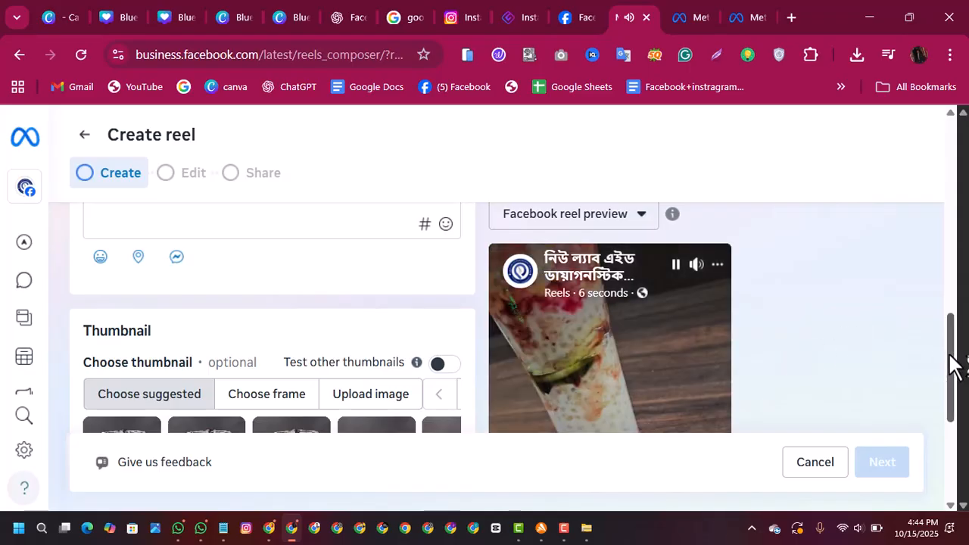
drag(954, 363, 957, 316)
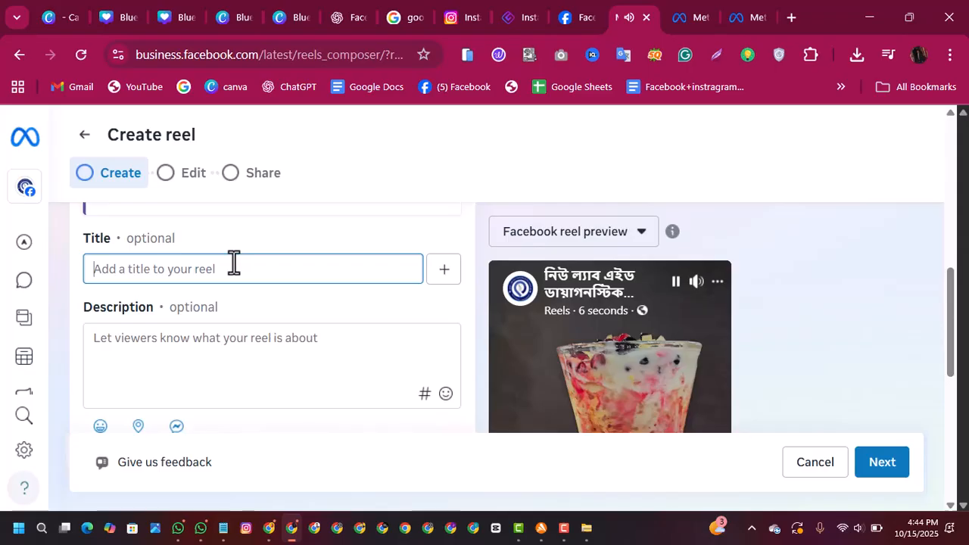
text(S)
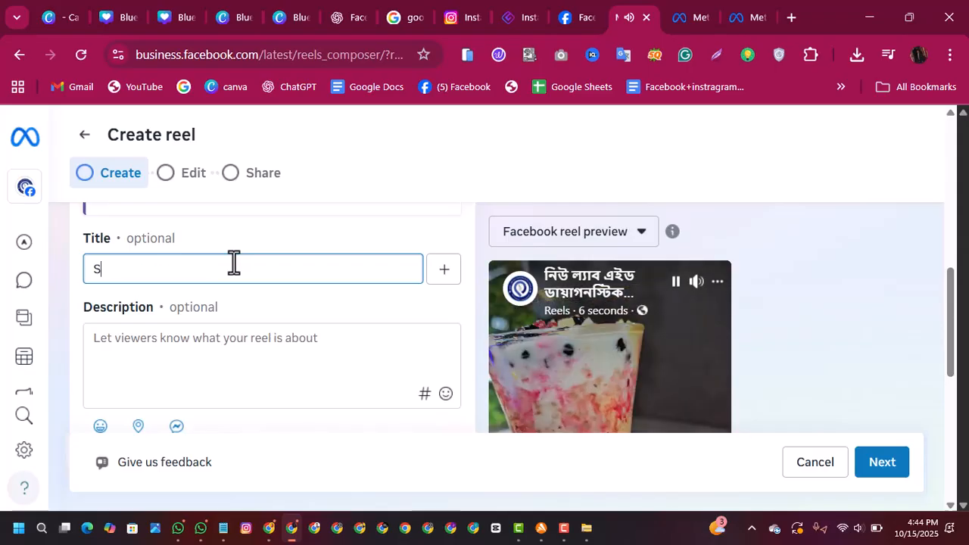
text(pica)
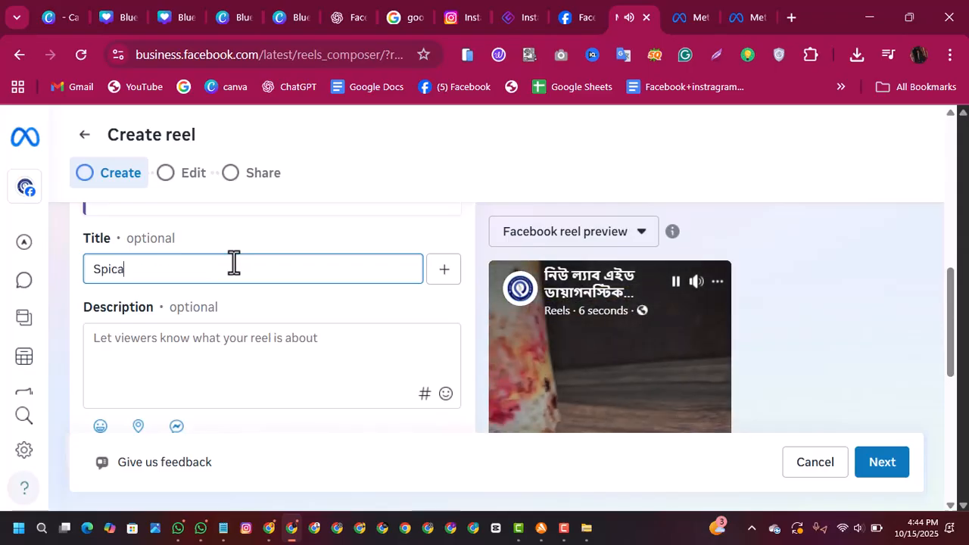
text(l Fal)
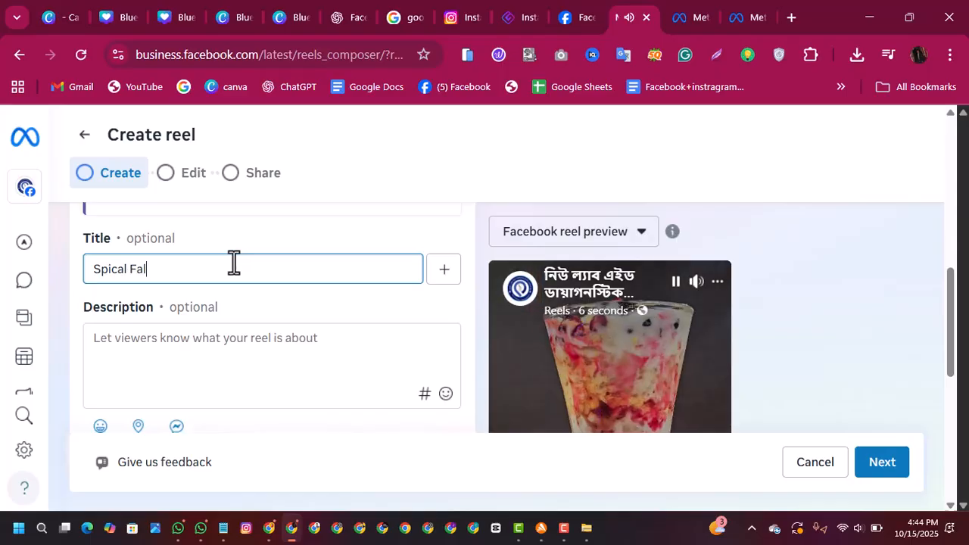
text(uda)
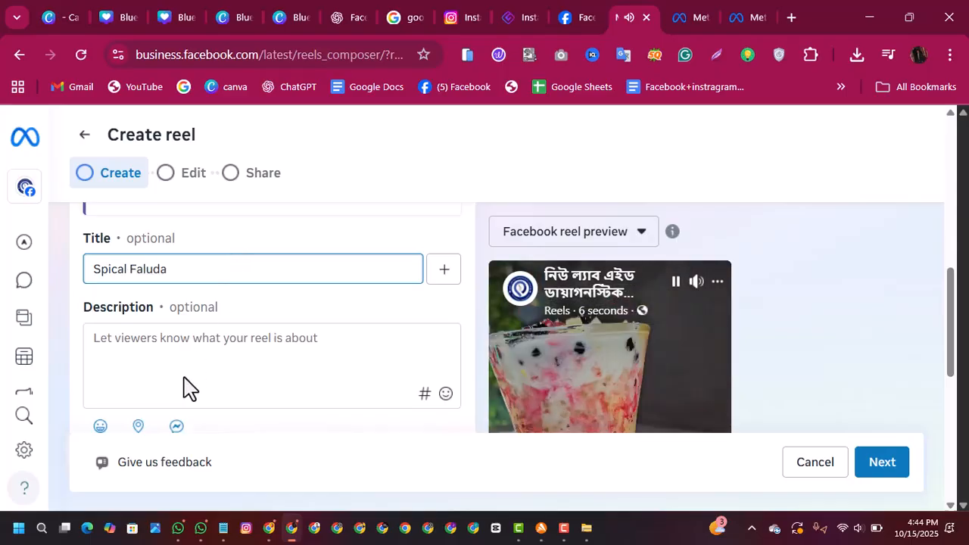
click(181, 364)
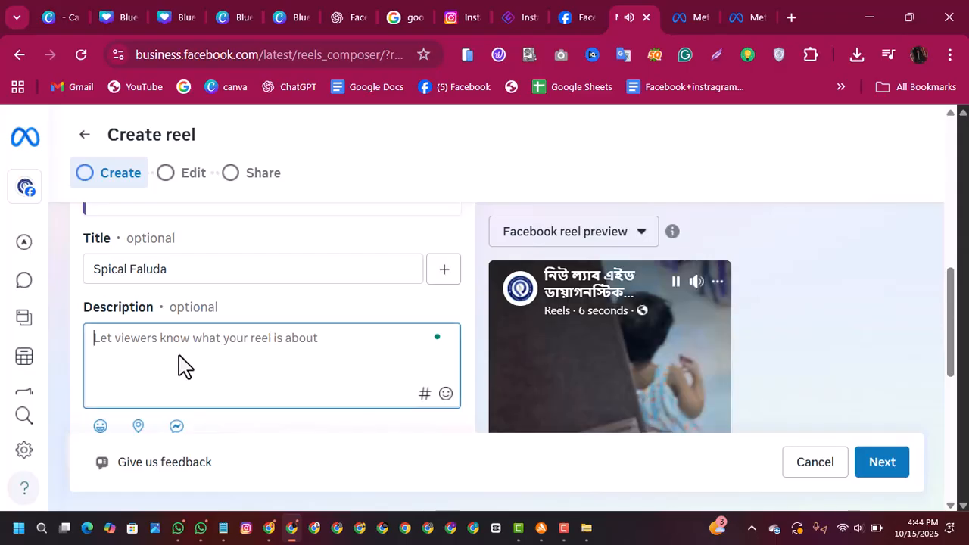
text(tfaghggasvgdsghshgsvsvgsgv)
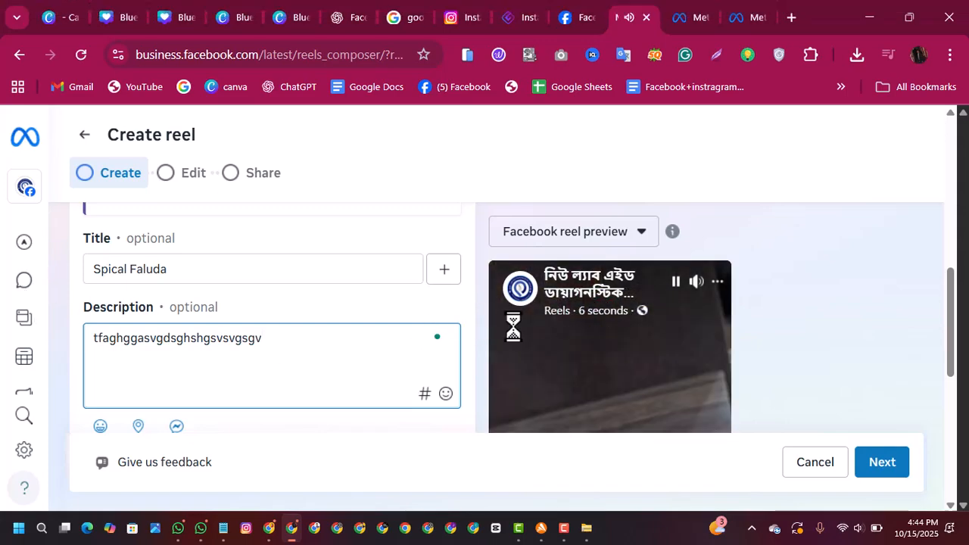
Step: Select the fourth suggested image as the reel's thumbnail and activate the empty Tags field
scroll(512, 324, down, 10)
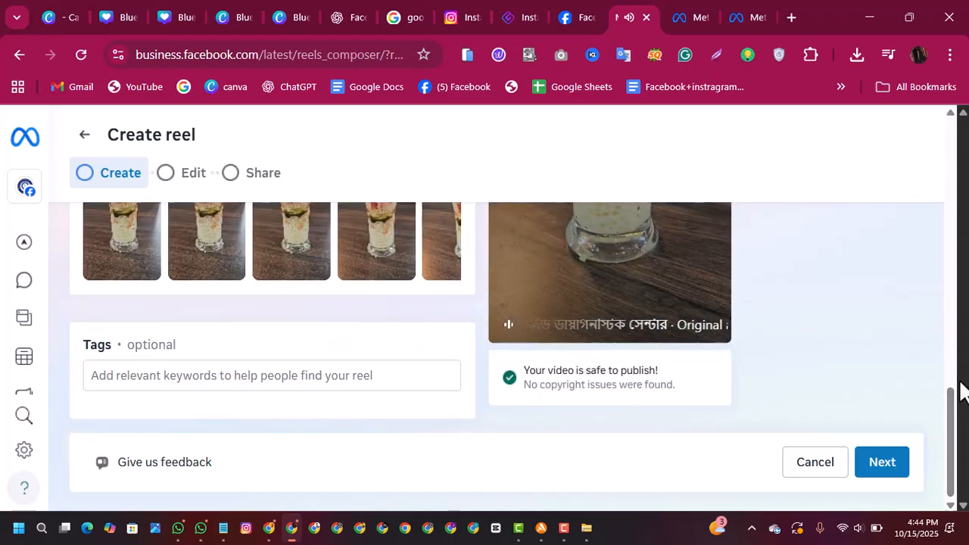
drag(951, 401, 951, 325)
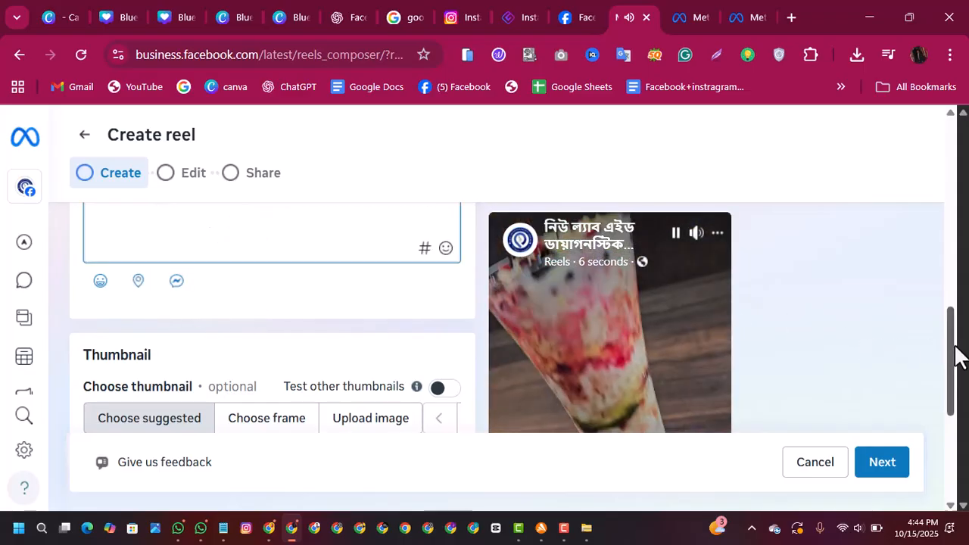
drag(957, 351, 958, 378)
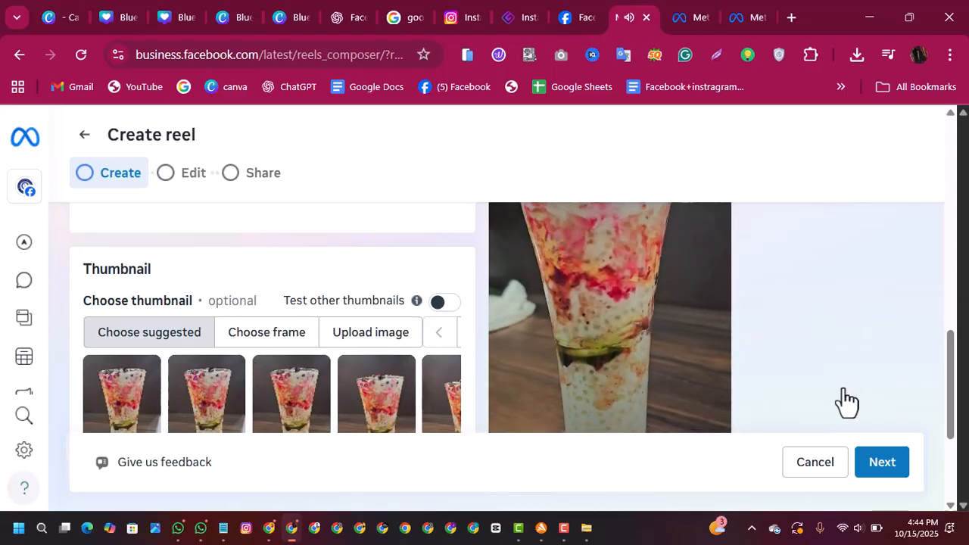
mouse_move(949, 399)
mouse_down()
mouse_move(953, 415)
mouse_move(952, 399)
mouse_up()
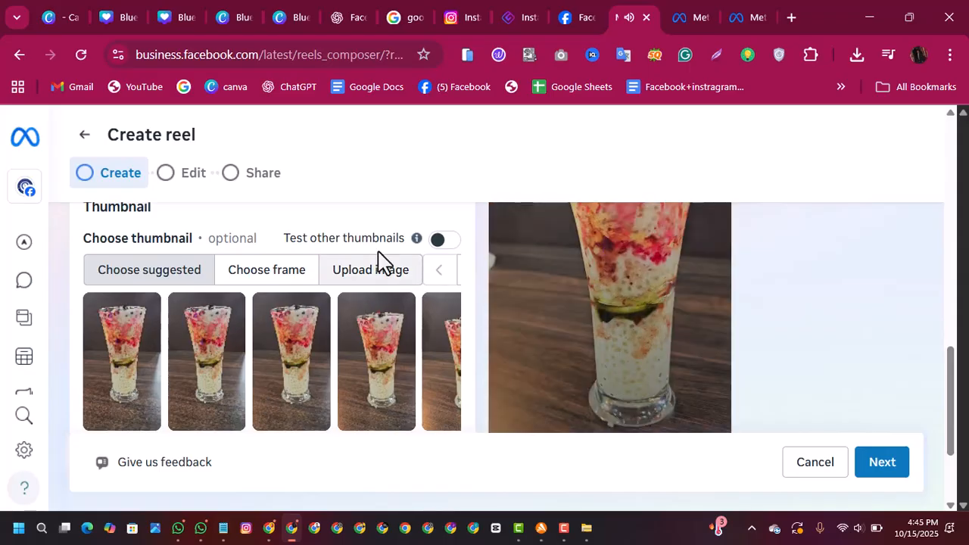
click(378, 355)
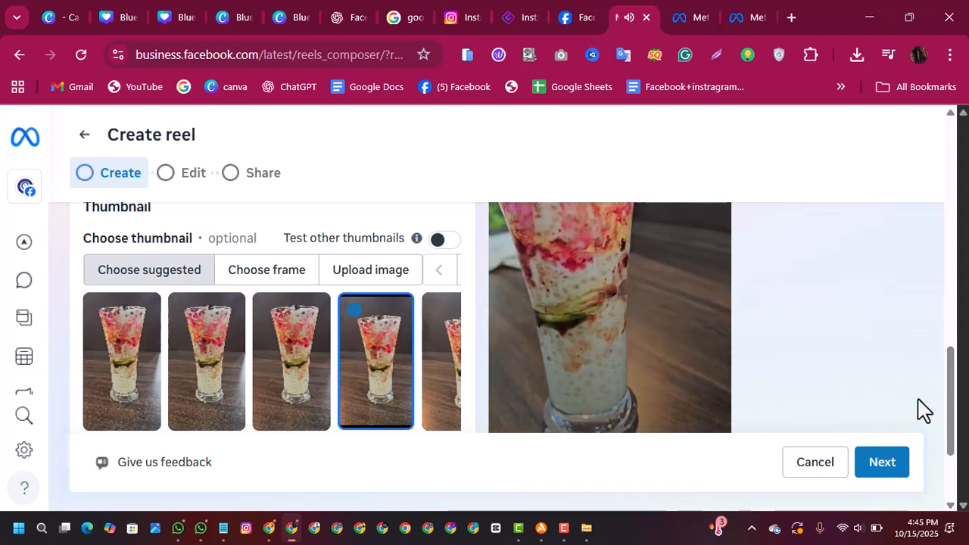
scroll(952, 424, down, 2)
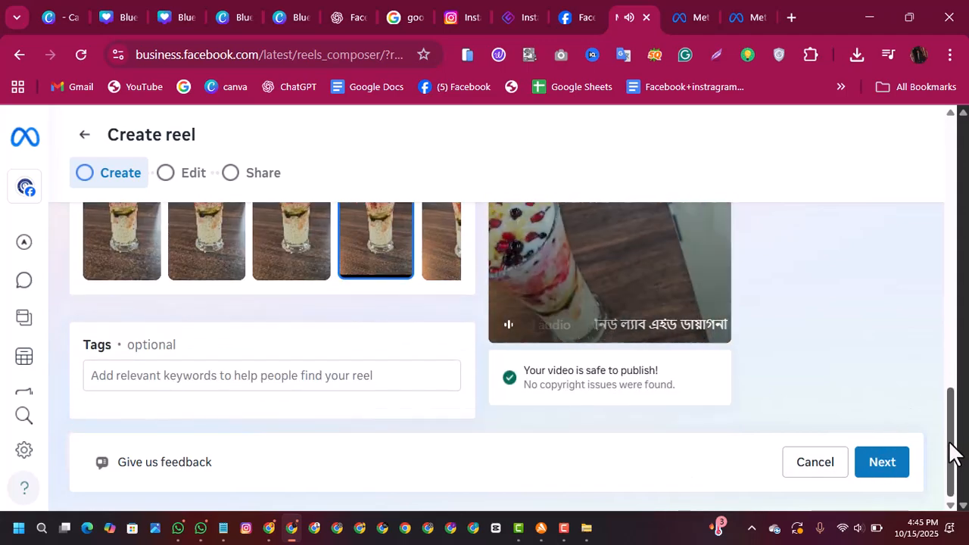
click(252, 376)
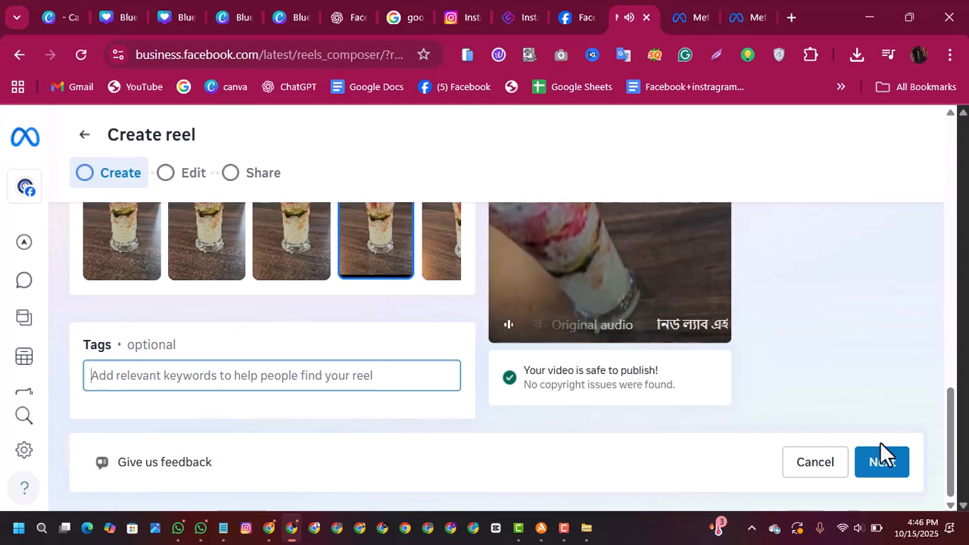
Step: Review the Facebook page and Instagram account options in the reel's Post to list, leaving the Facebook page selected
drag(952, 445, 942, 290)
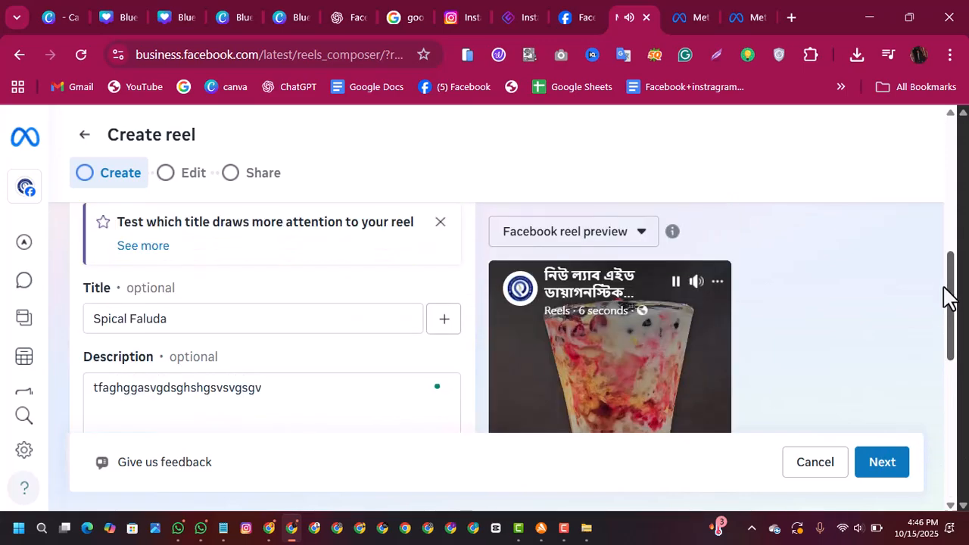
scroll(812, 309, up, 2)
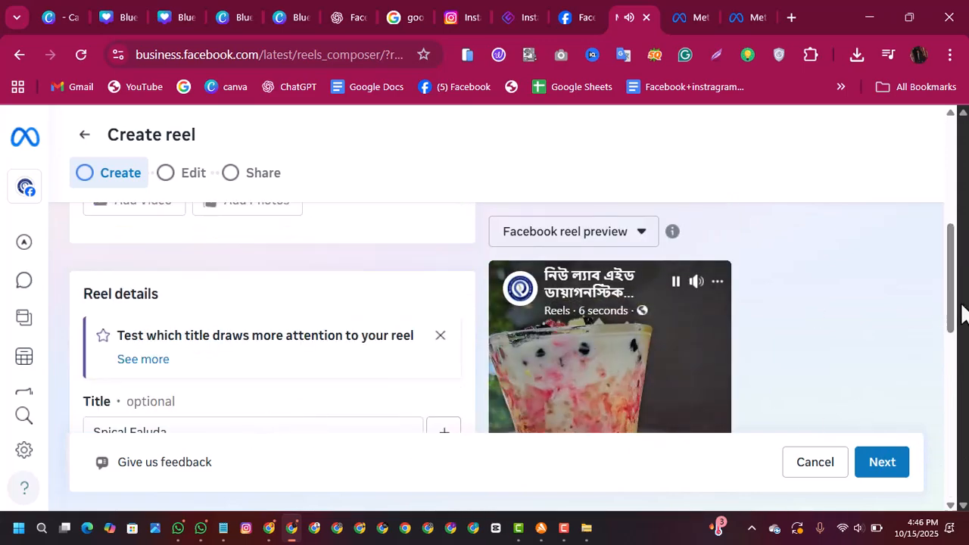
drag(955, 303, 953, 205)
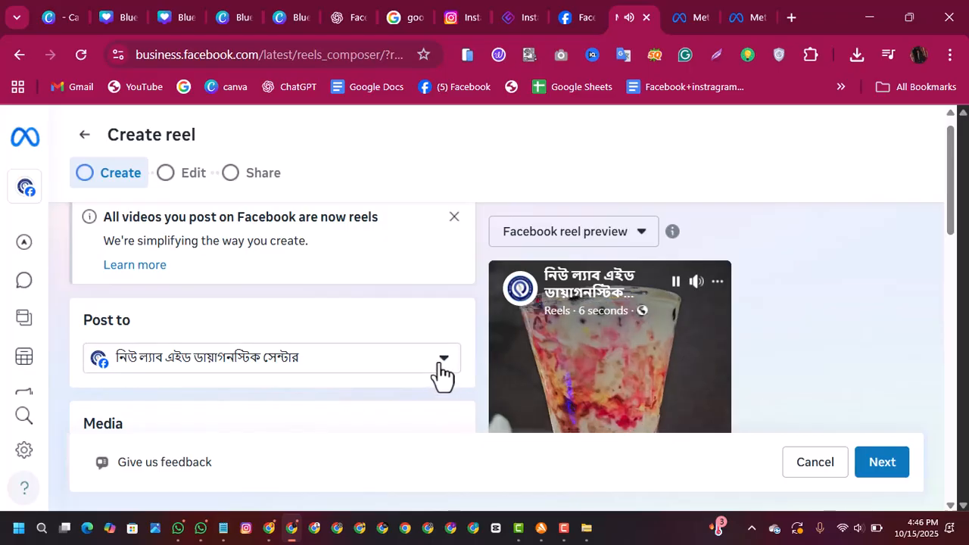
click(439, 376)
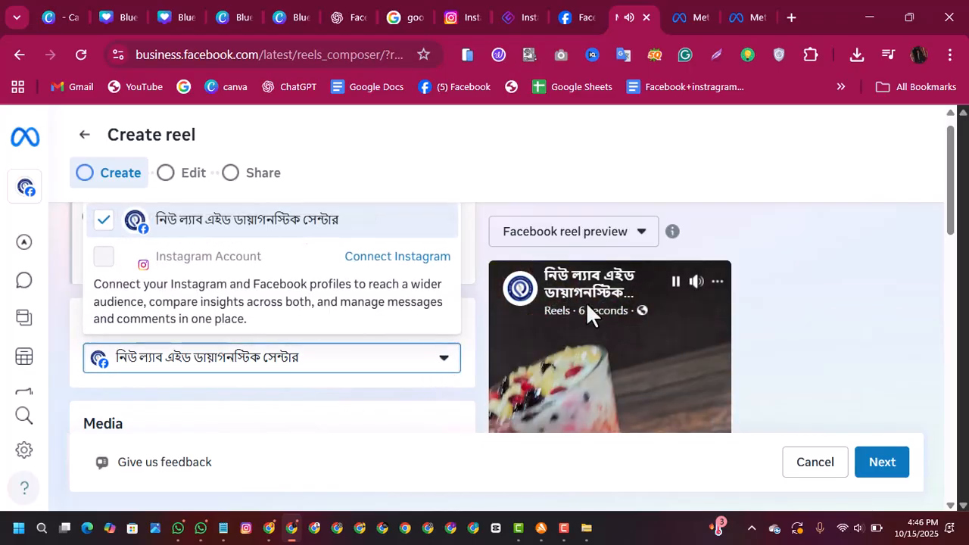
click(161, 219)
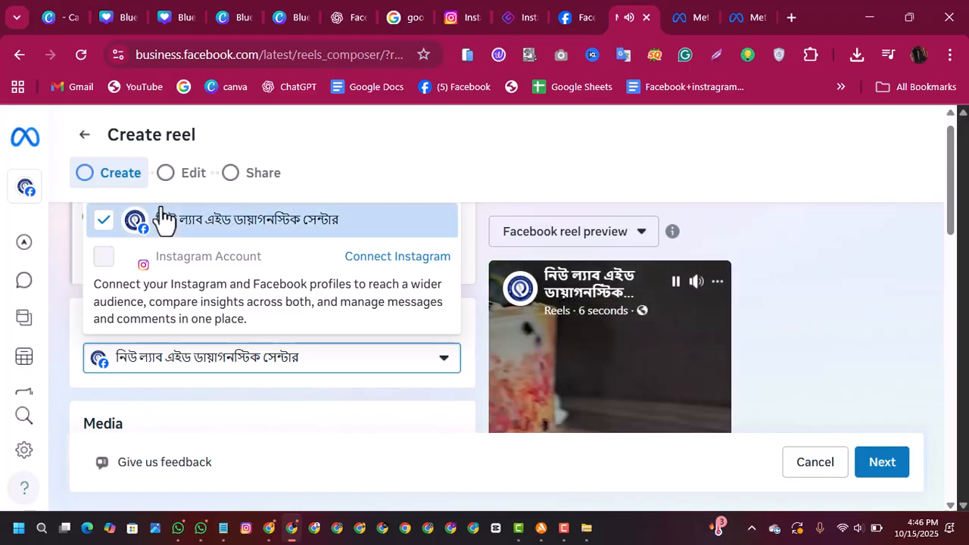
click(409, 164)
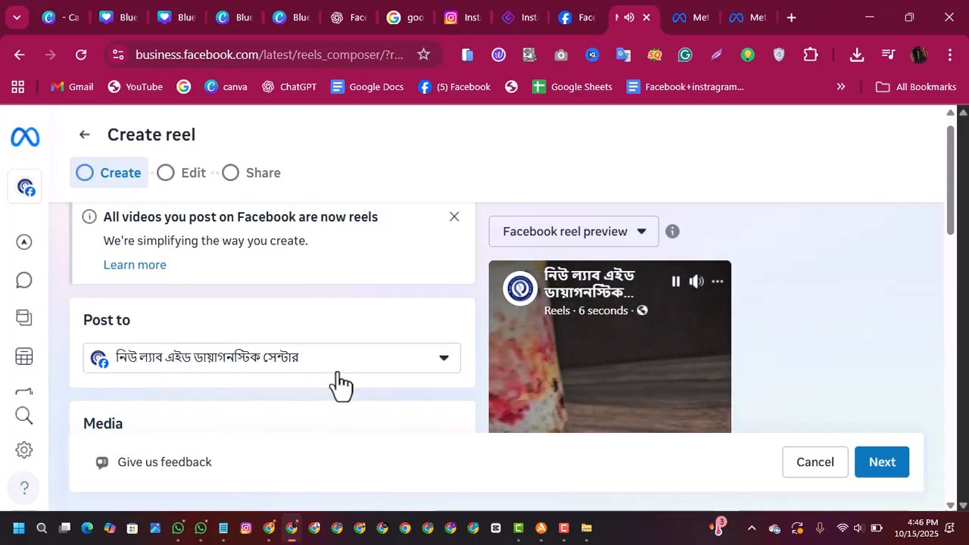
click(442, 375)
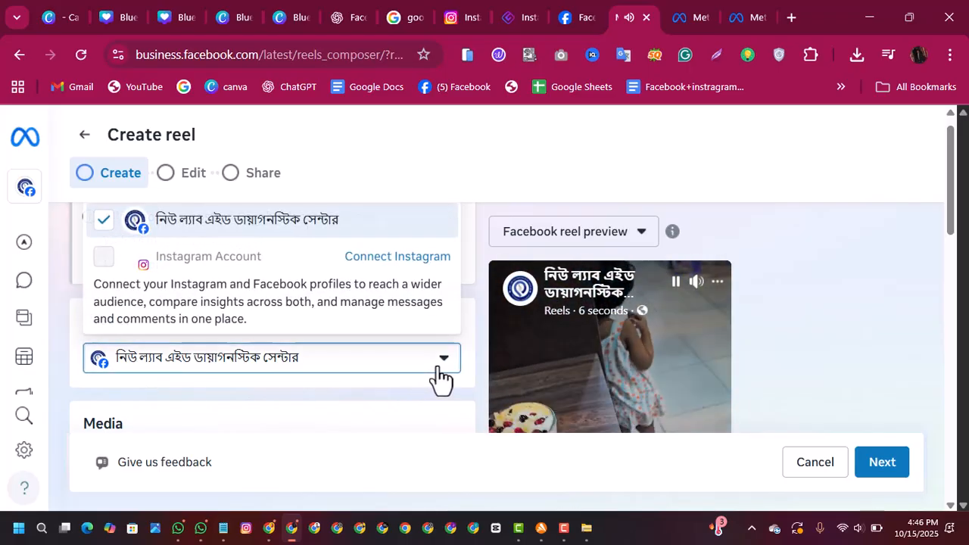
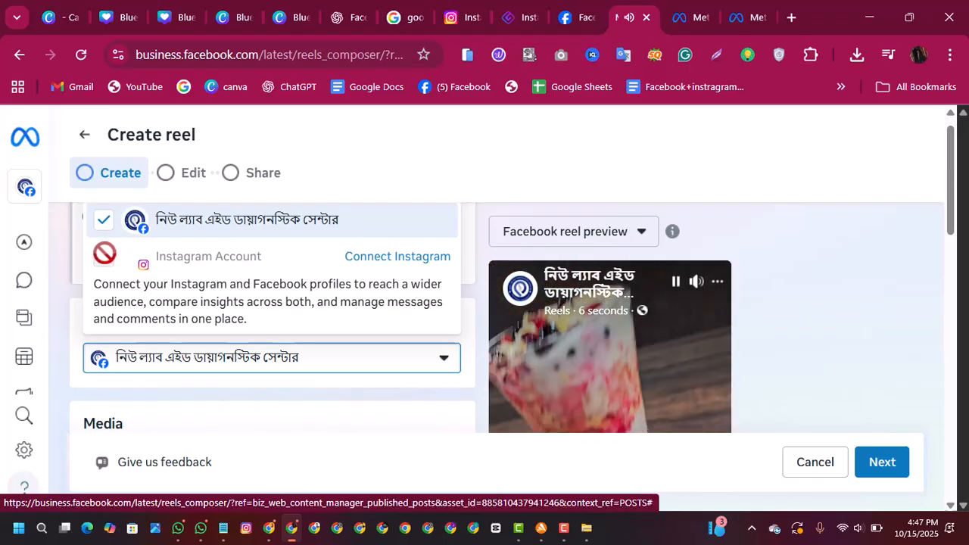
Step: Examine the Instagram connection information for the reel, close it without connecting, and review the reel's settings and preview
click(105, 253)
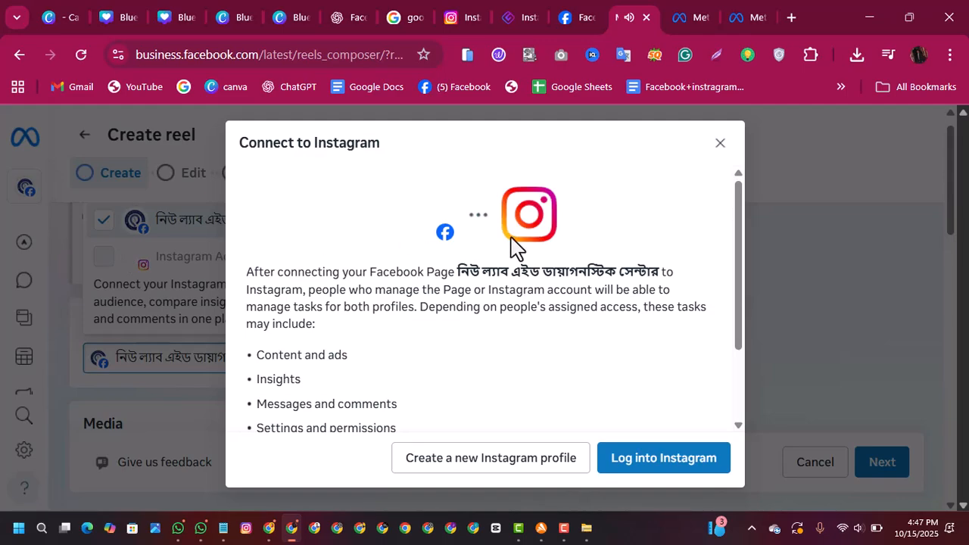
click(720, 143)
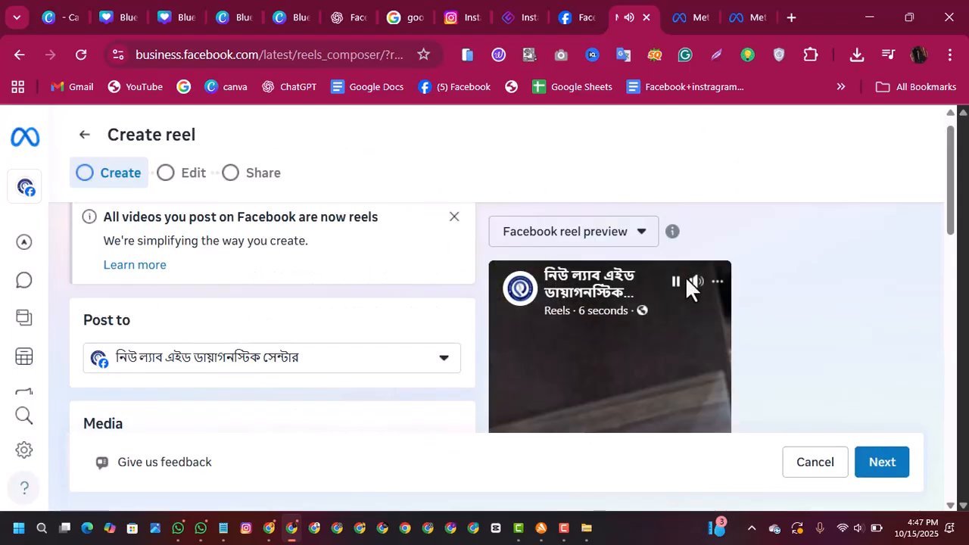
drag(952, 189, 959, 148)
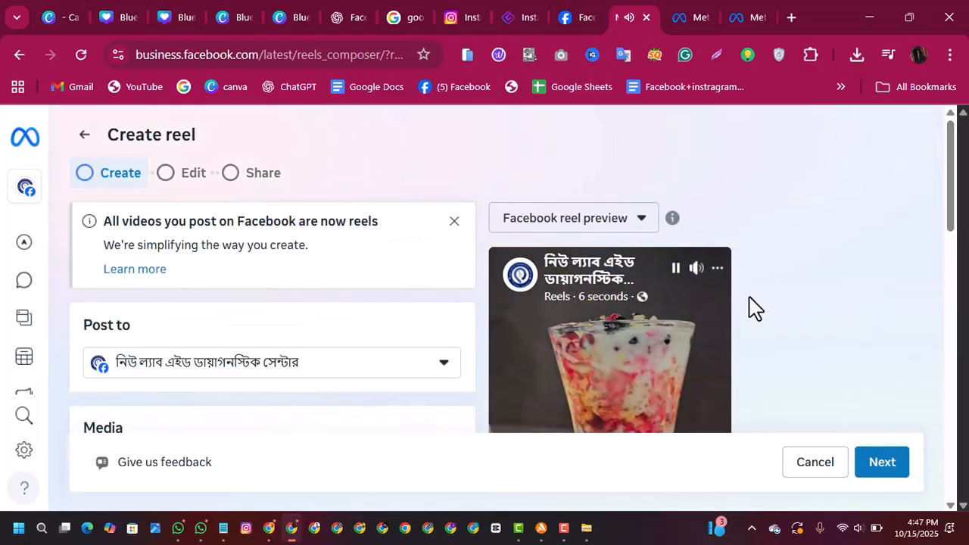
scroll(949, 287, down, 5)
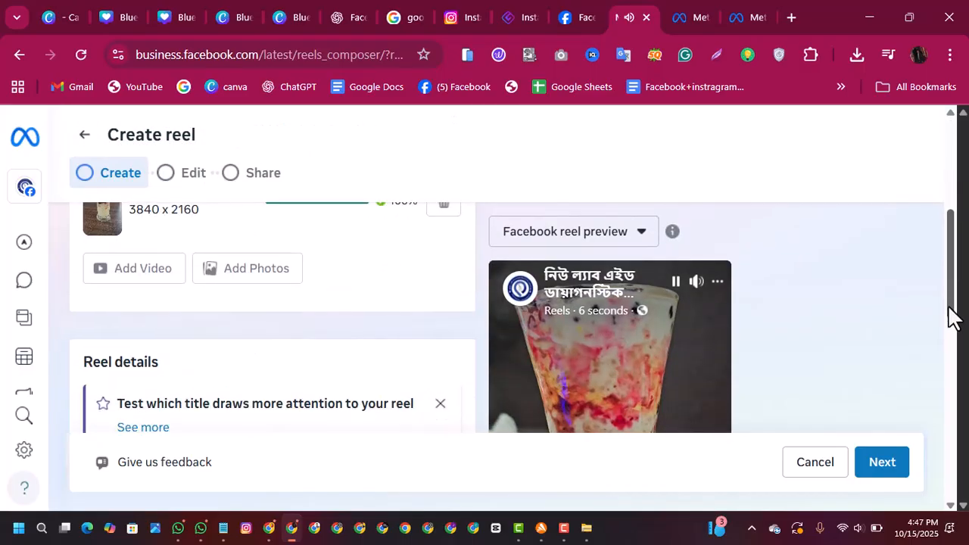
scroll(923, 303, up, 5)
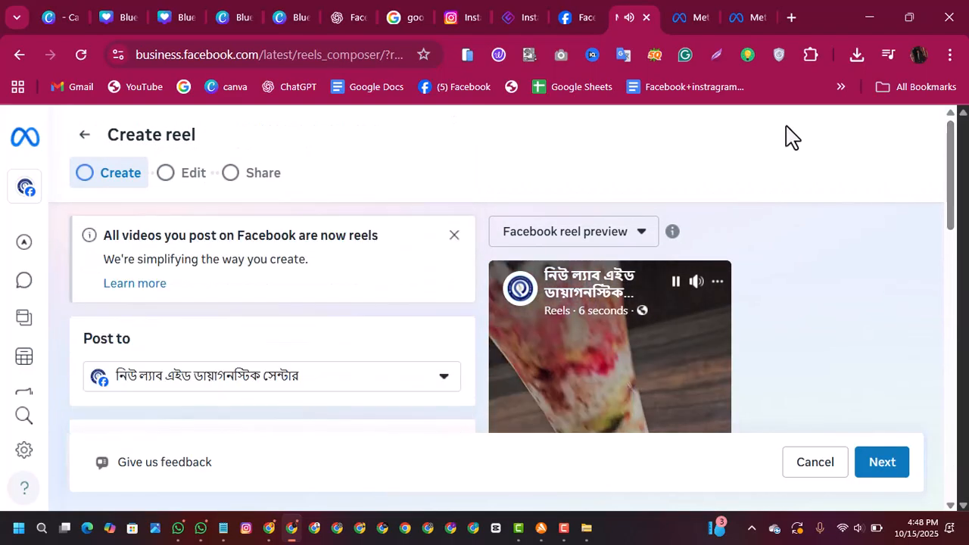
Step: Leave the reel composer and discard the unfinished reel's changes
mouse_move(45, 114)
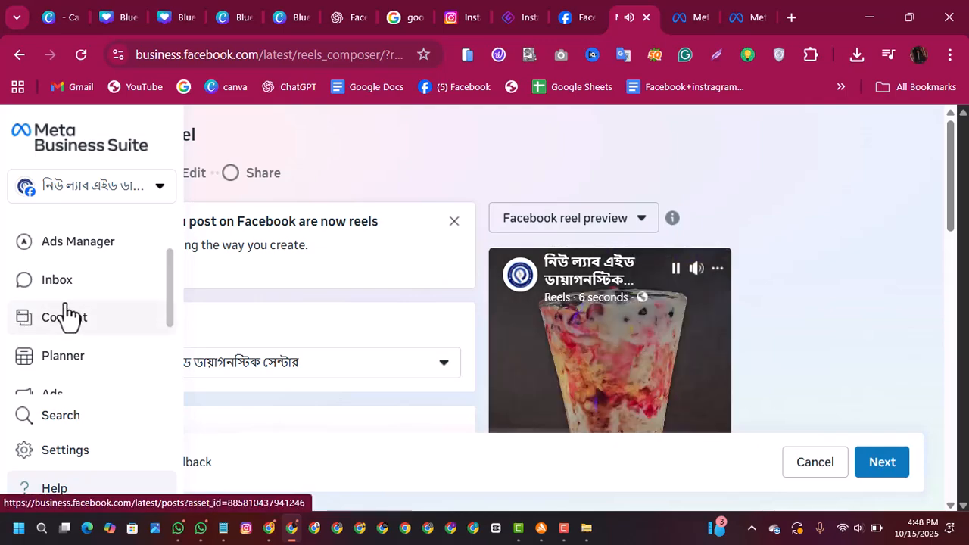
click(69, 329)
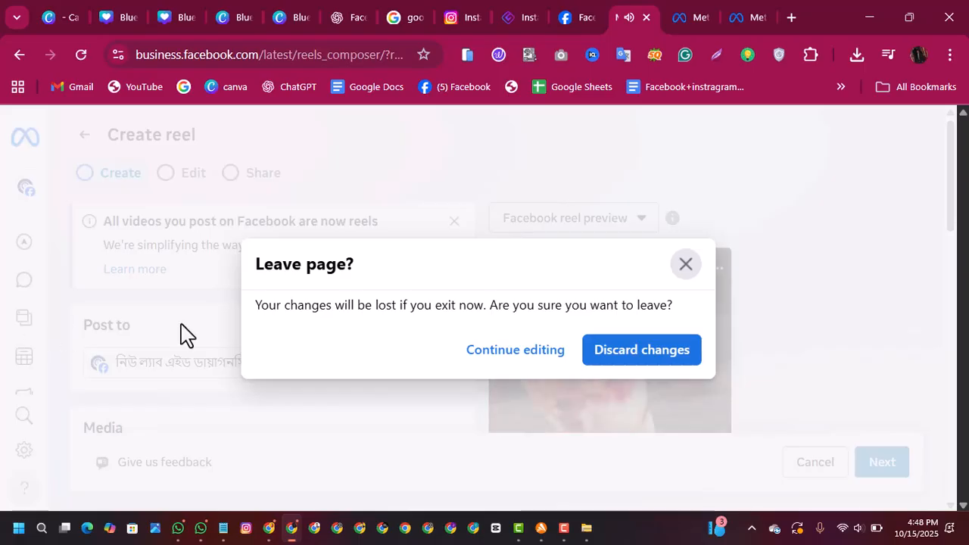
click(685, 264)
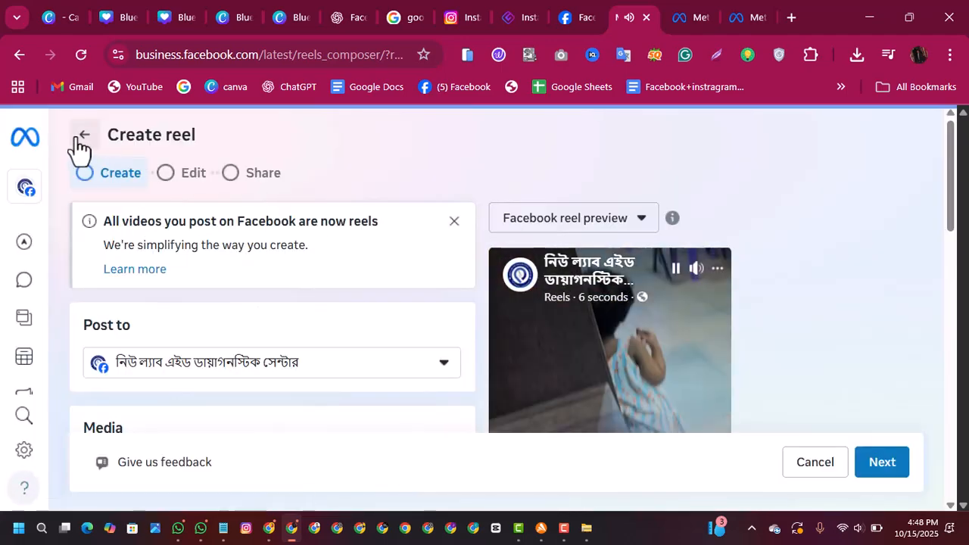
click(805, 469)
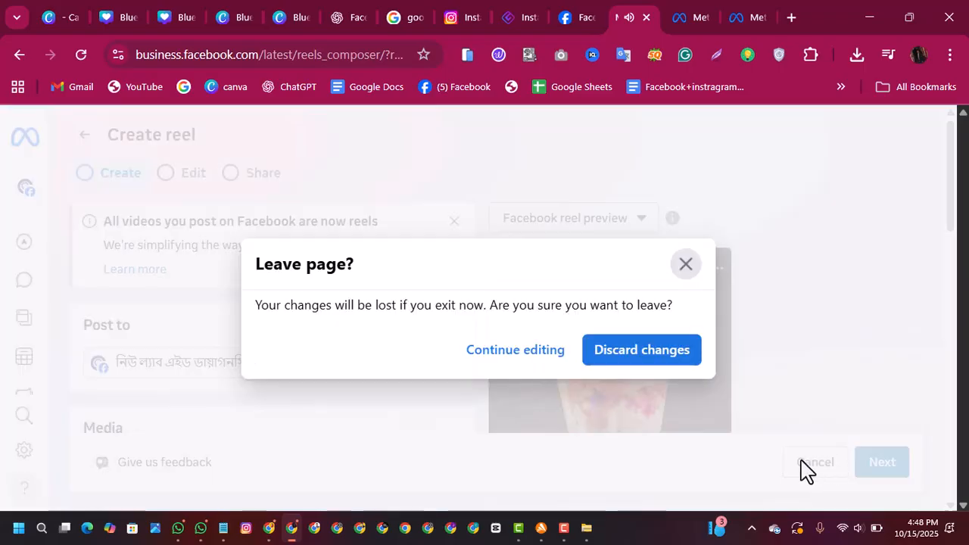
click(636, 352)
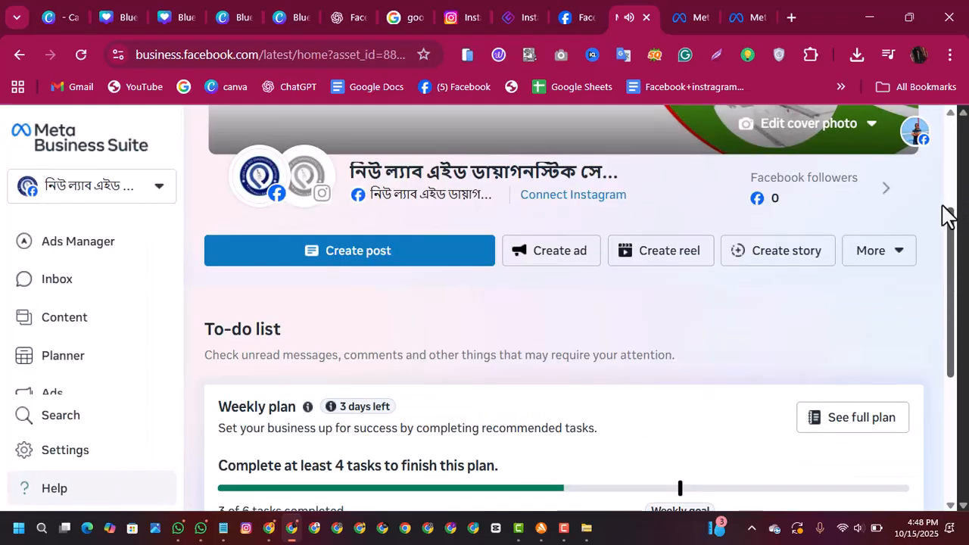
Step: Examine the Home page's draft posts, ad suggestion and recent posts, along with the available Business Suite sections
drag(950, 241, 958, 390)
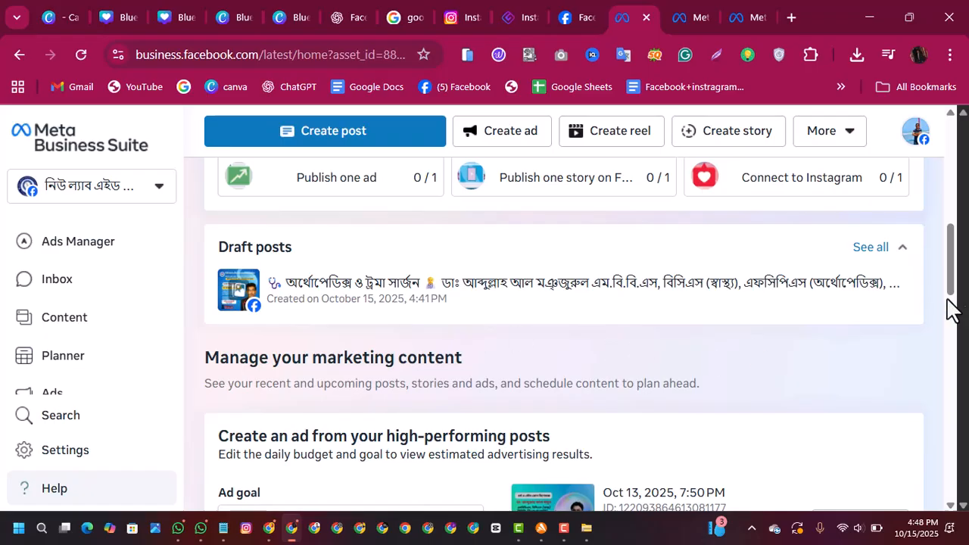
drag(958, 288, 955, 356)
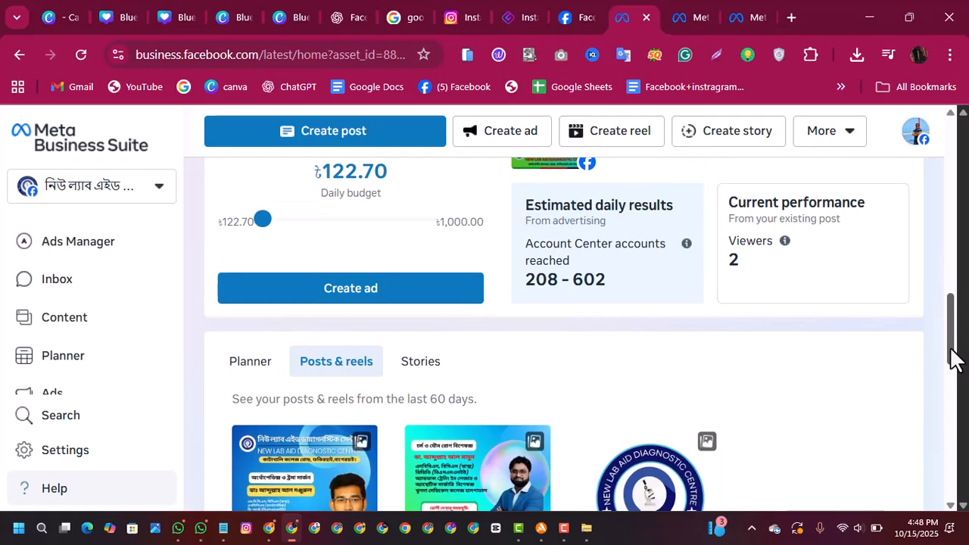
drag(954, 333, 951, 321)
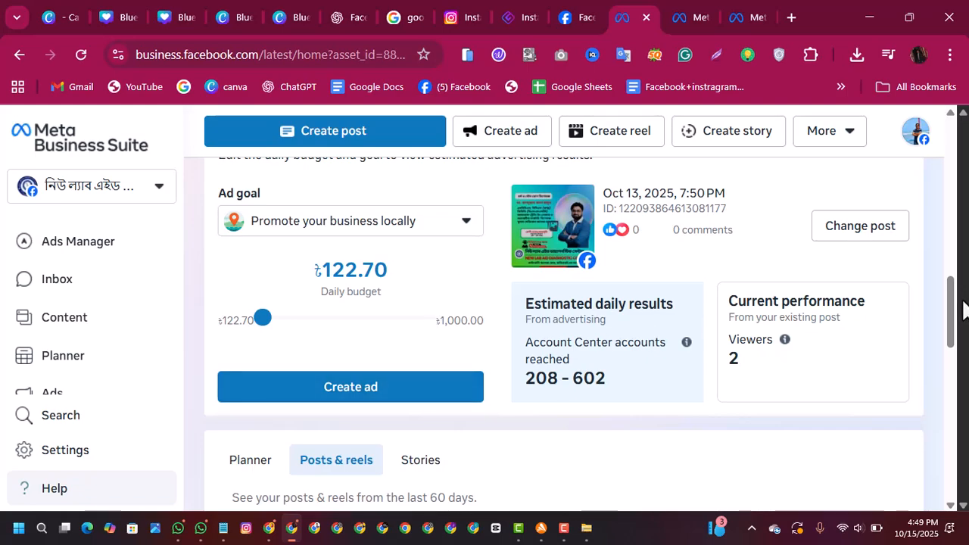
drag(952, 312, 951, 322)
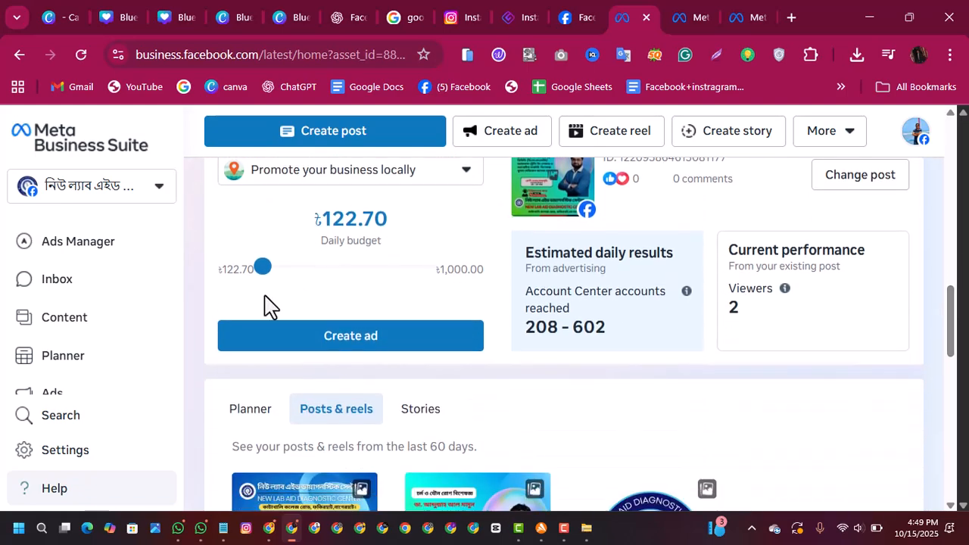
drag(173, 290, 176, 365)
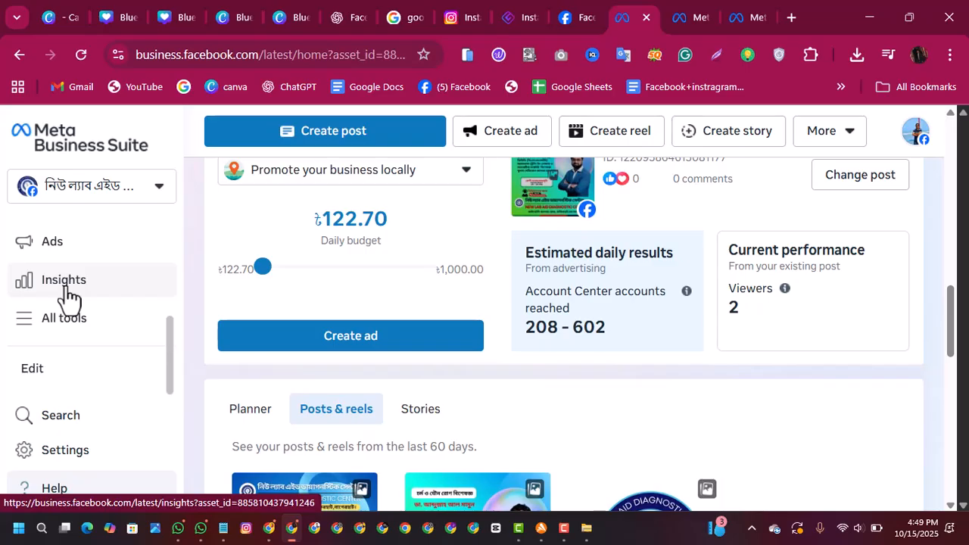
drag(166, 351, 177, 222)
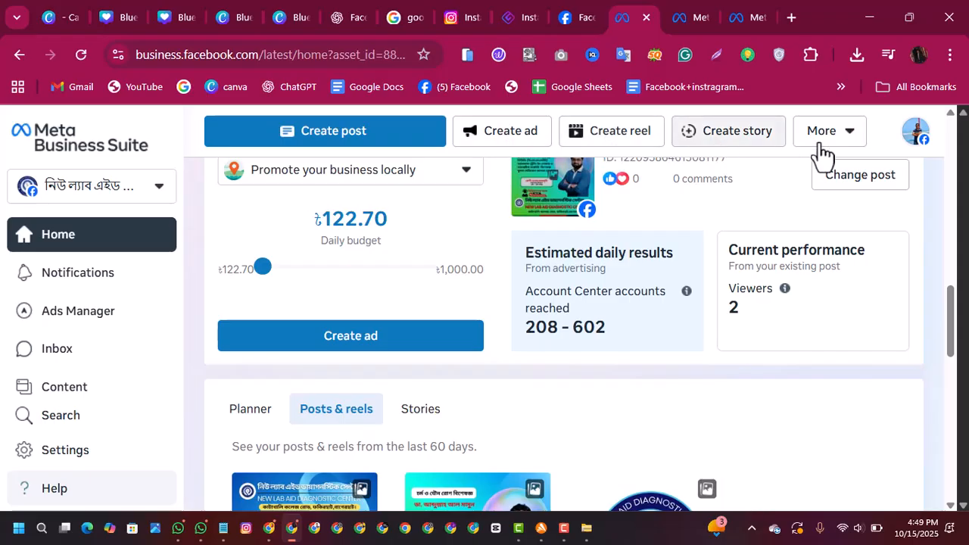
Step: Review the additional content creation options and the blank post composer, and return to the Home page
click(838, 150)
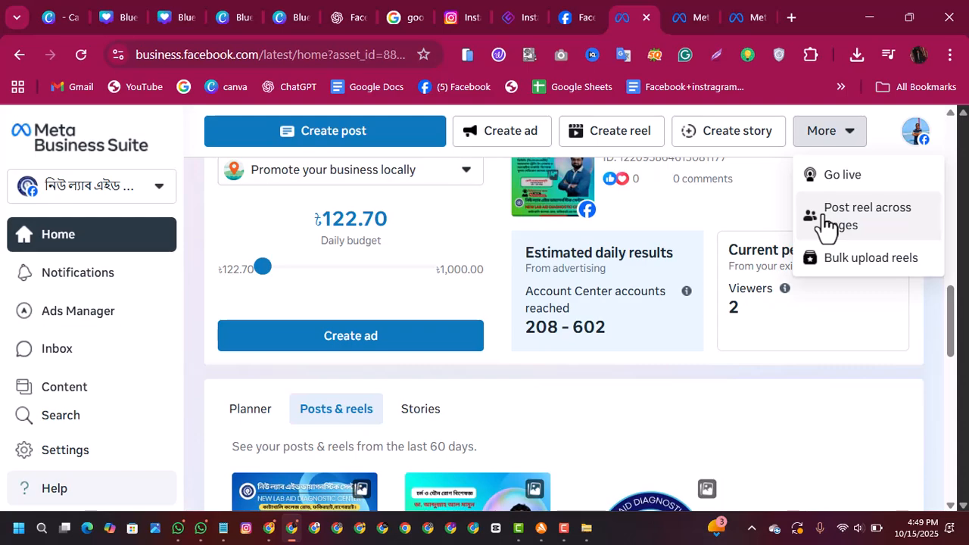
click(860, 223)
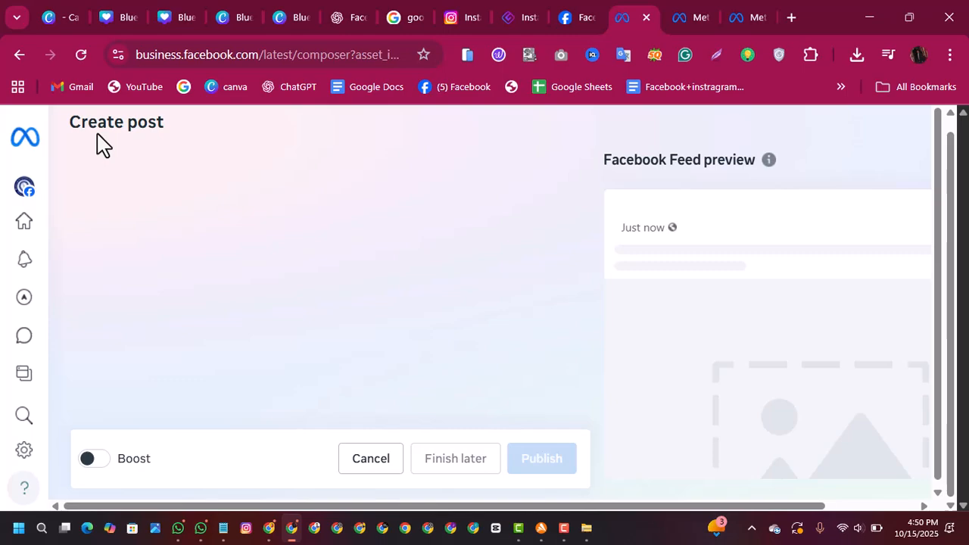
click(17, 60)
Step: Examine the weekly plan's recommended tasks and explanation, and the page overview on Home
drag(952, 209, 951, 239)
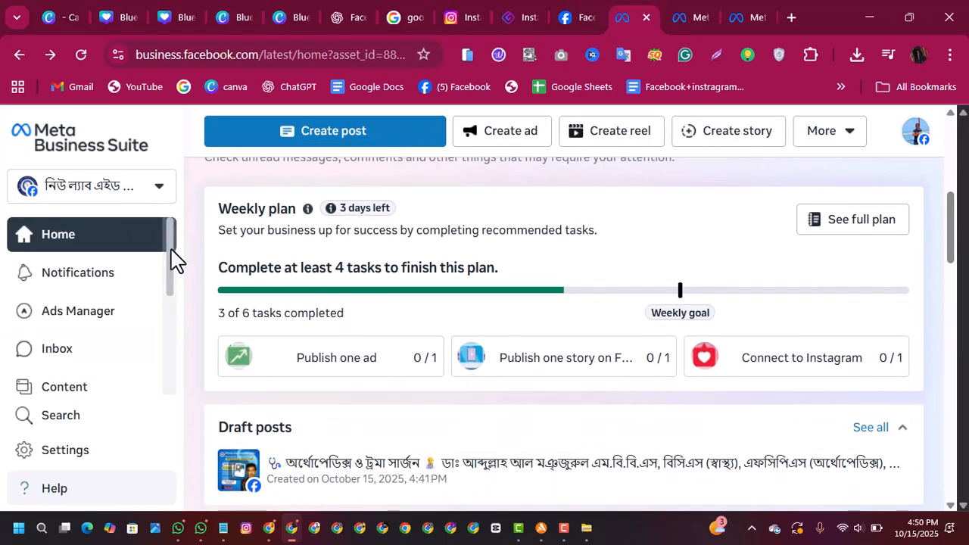
mouse_move(171, 264)
mouse_down()
mouse_move(182, 364)
mouse_move(173, 260)
mouse_up()
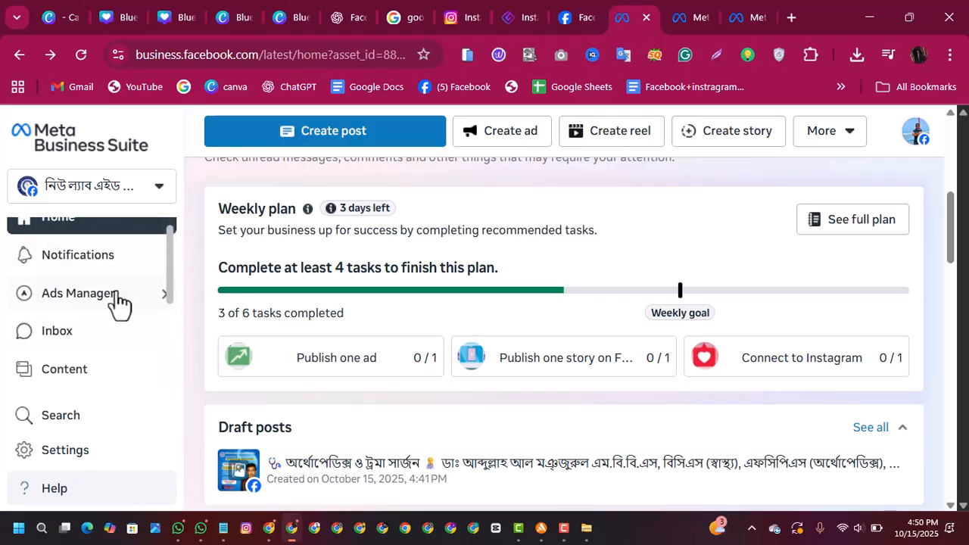
drag(173, 262, 173, 209)
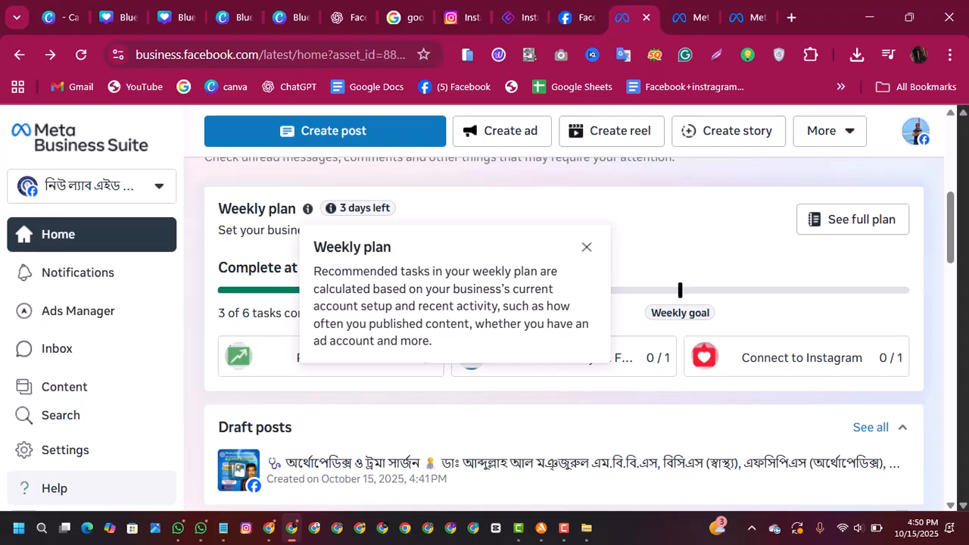
drag(952, 219, 950, 184)
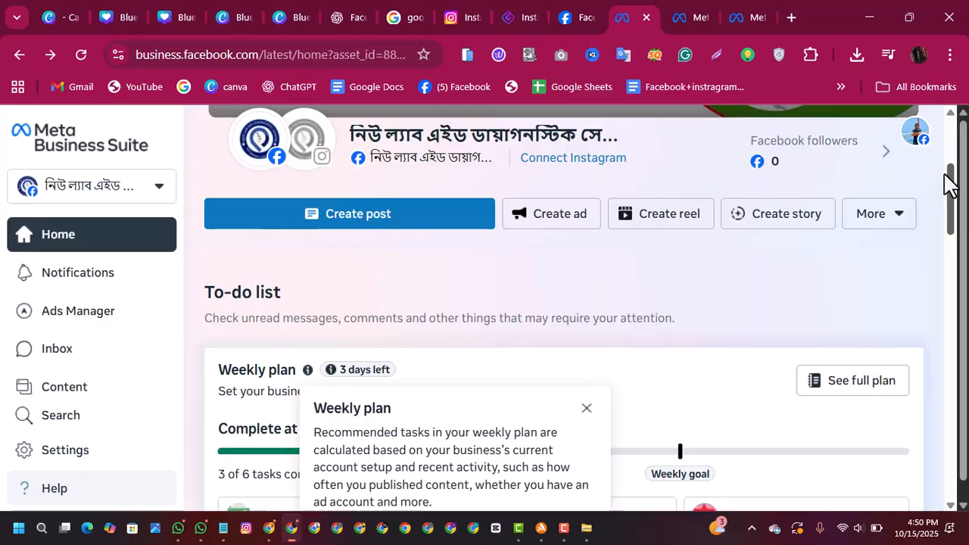
drag(949, 184, 943, 121)
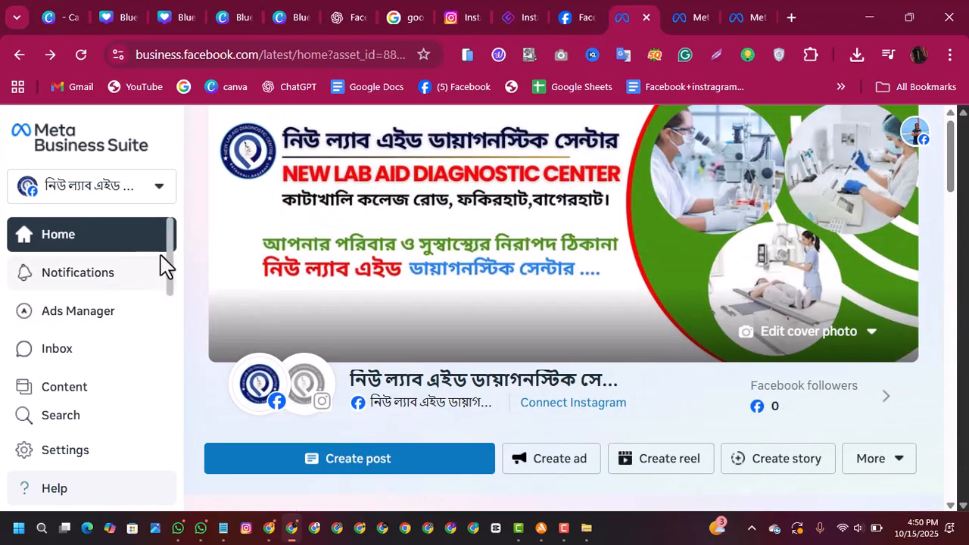
Step: Browse the Business Suite sections and open Content to examine the published posts
drag(169, 268, 173, 305)
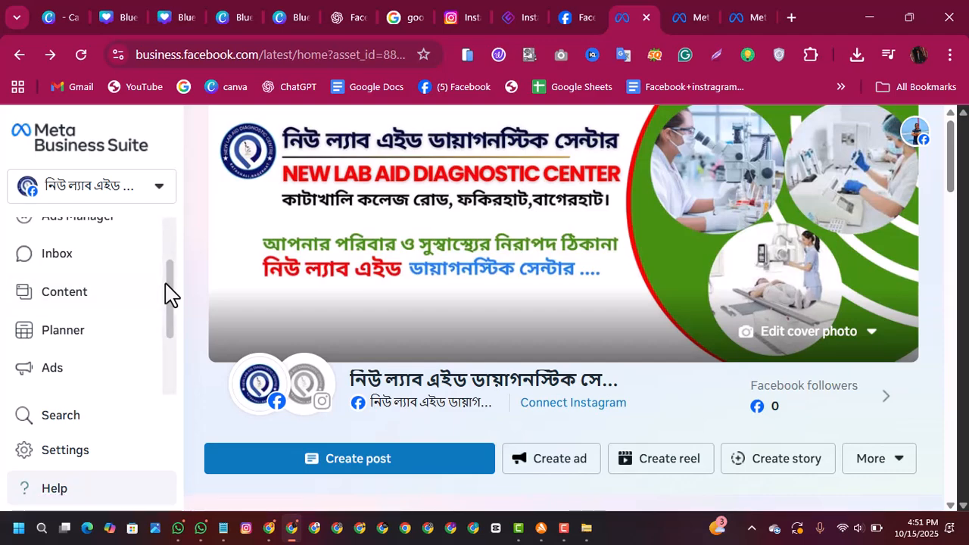
drag(175, 283, 173, 349)
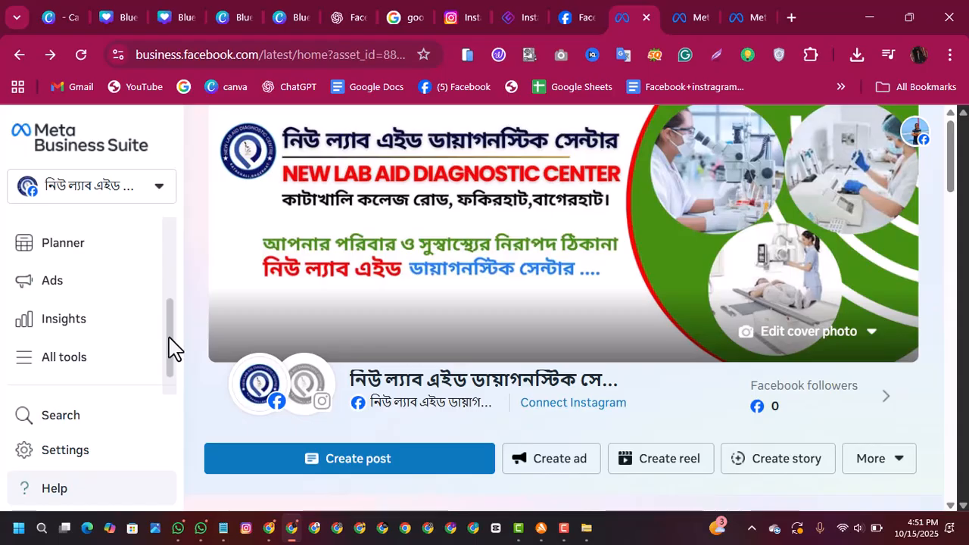
drag(168, 338, 161, 262)
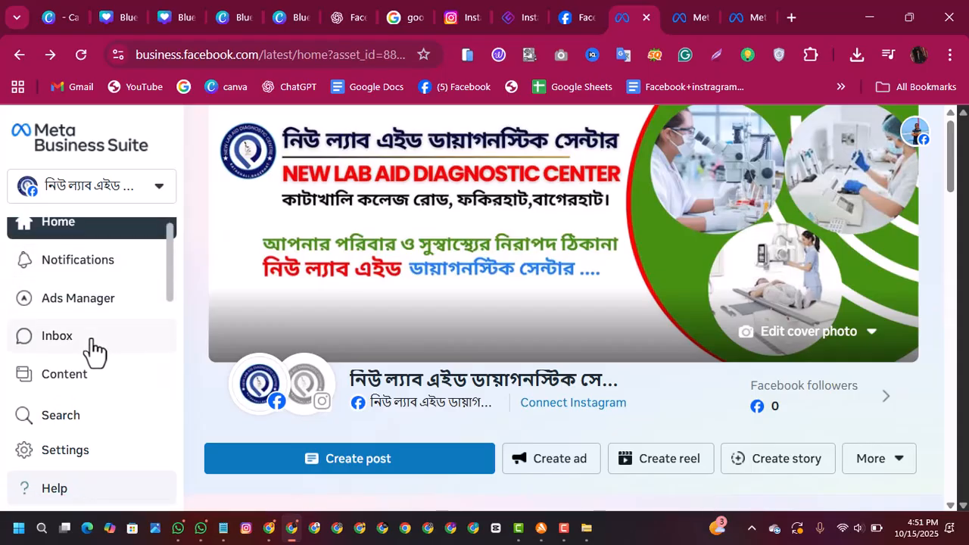
click(76, 374)
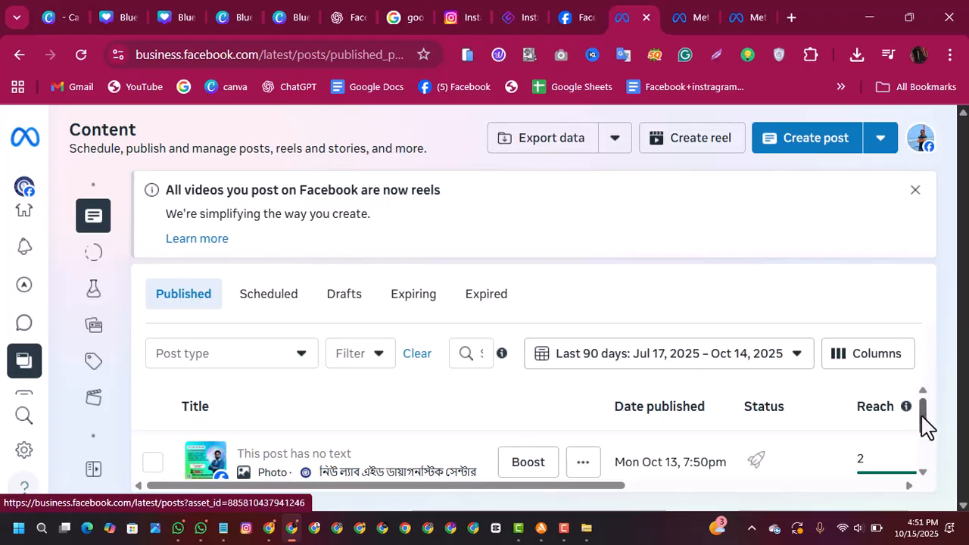
drag(921, 421, 917, 374)
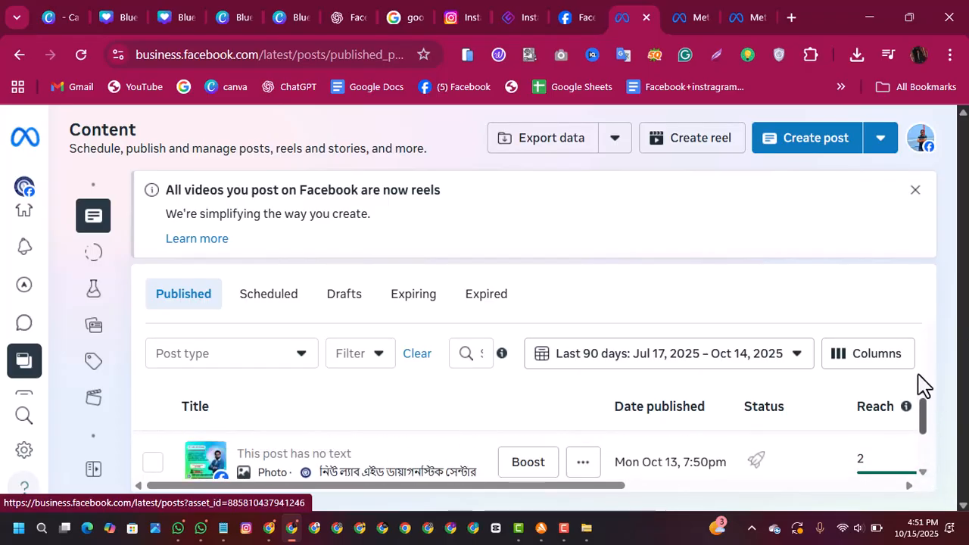
Step: Examine the scheduled, draft and expiring post lists in Content and return to the Home page
click(269, 300)
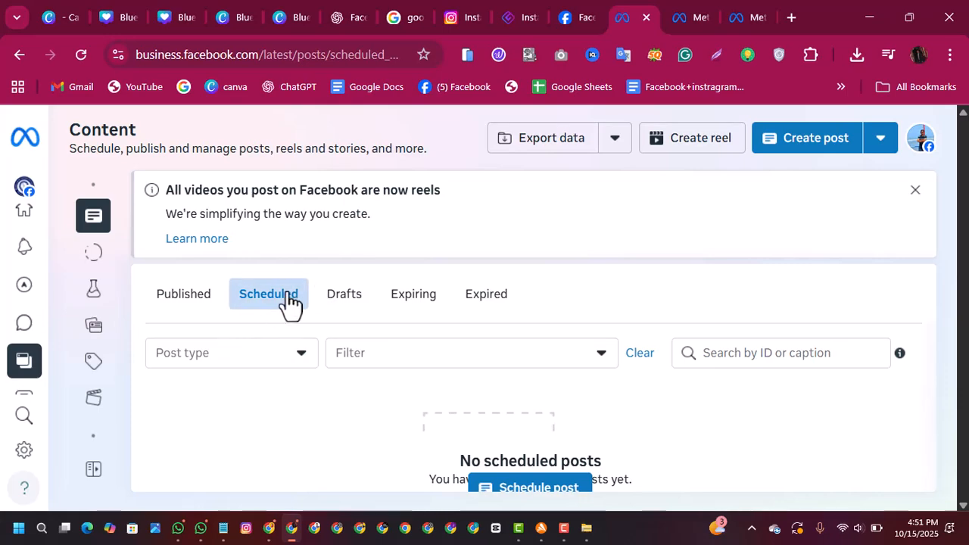
click(343, 301)
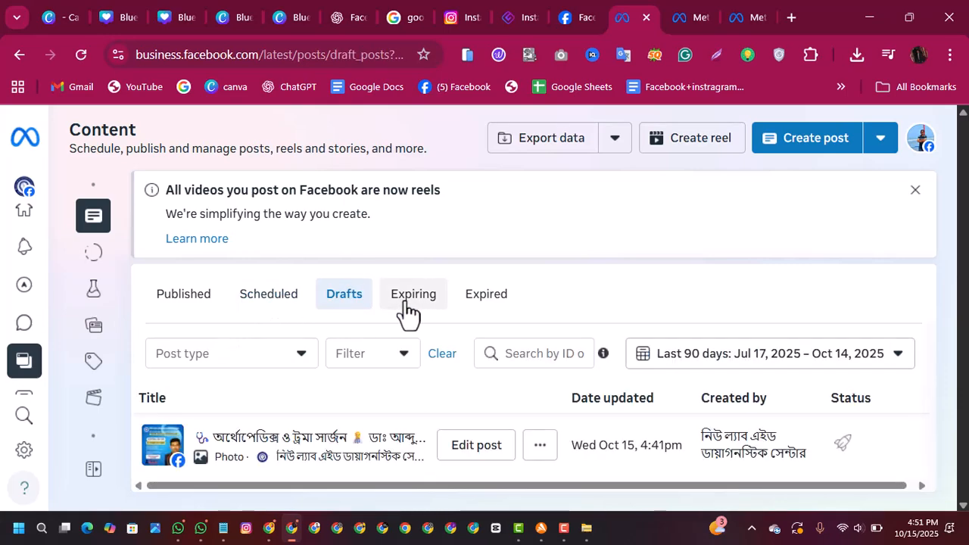
click(409, 310)
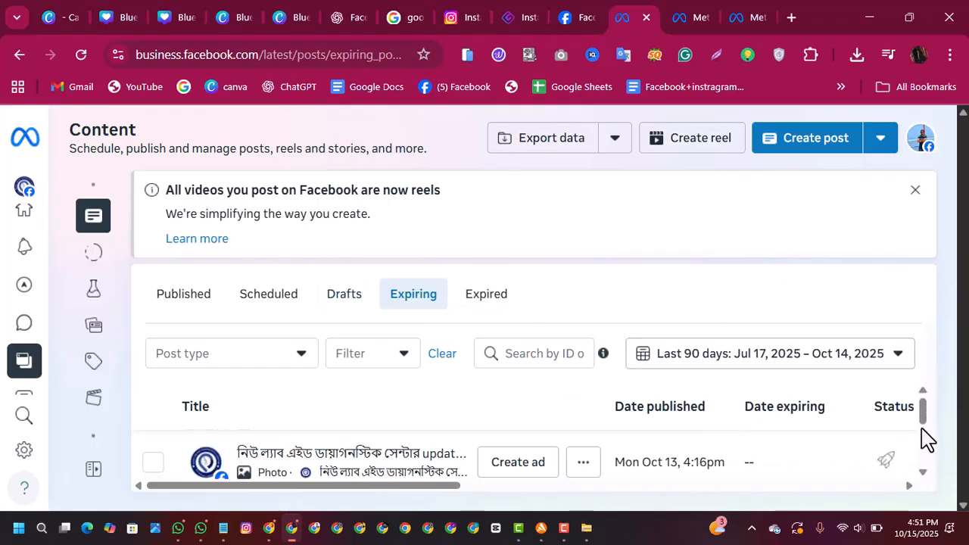
mouse_move(922, 415)
mouse_down()
mouse_move(919, 466)
mouse_move(923, 417)
mouse_move(925, 458)
mouse_move(923, 430)
mouse_up()
drag(922, 403, 922, 422)
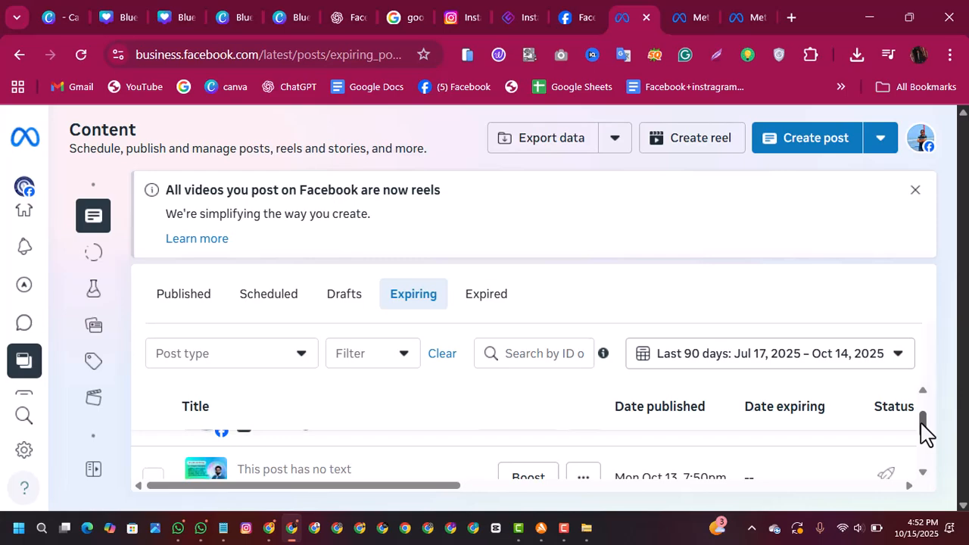
drag(926, 433, 927, 406)
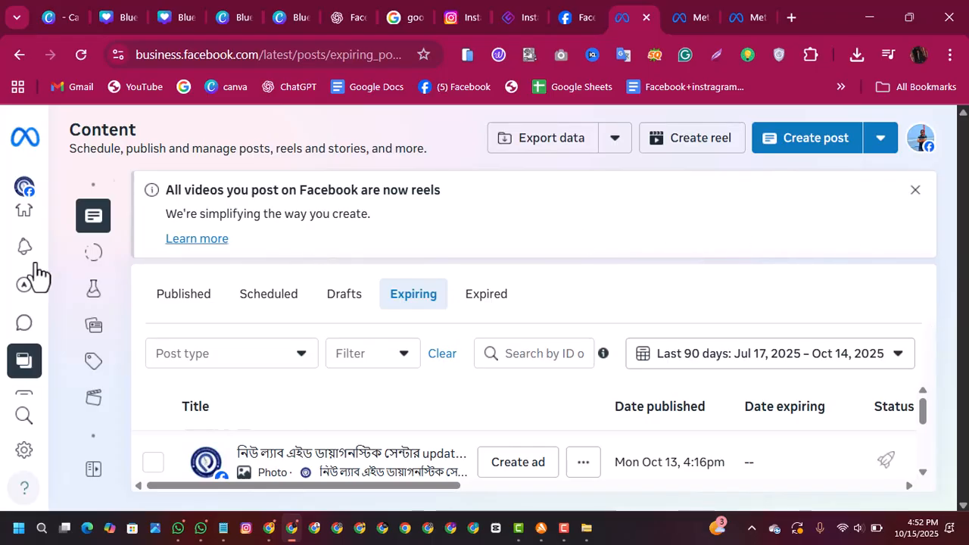
mouse_move(26, 224)
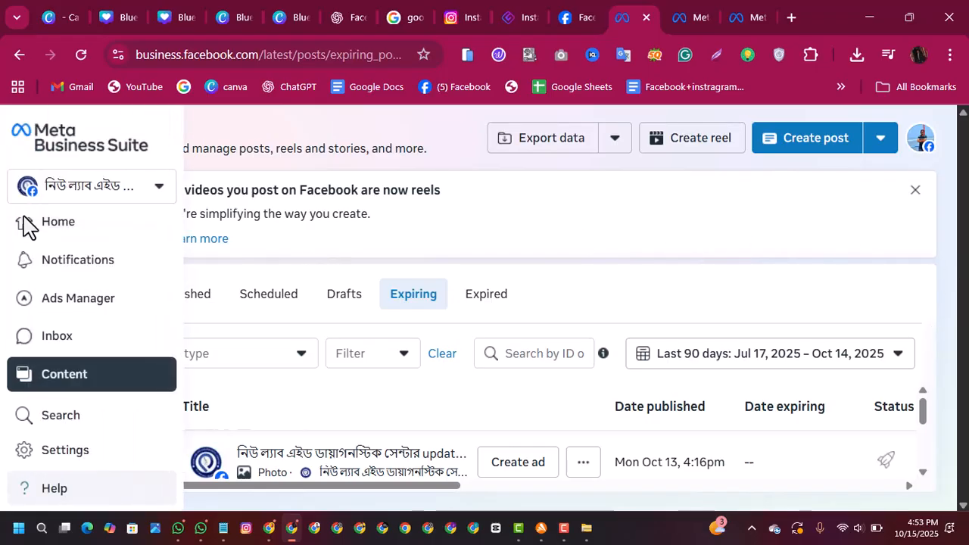
click(26, 222)
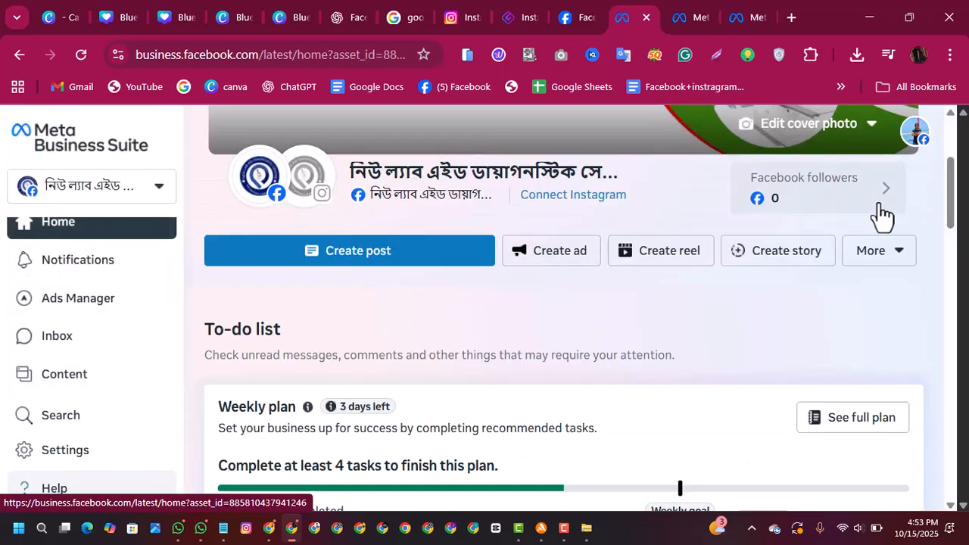
Step: Examine the Home page's overview, weekly plan and suggested ad from high-performing posts, along with the list of Business Suite sections
drag(955, 172, 908, 121)
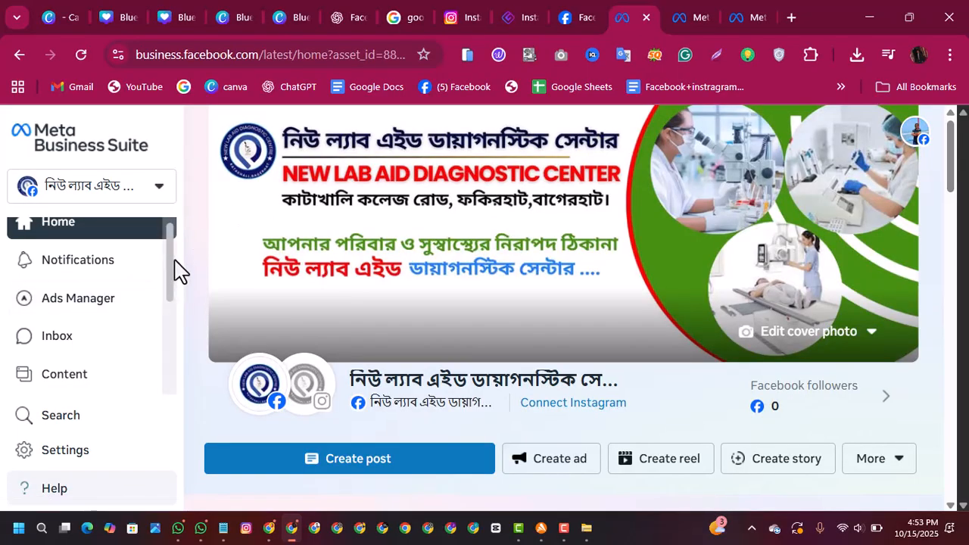
drag(174, 271, 160, 251)
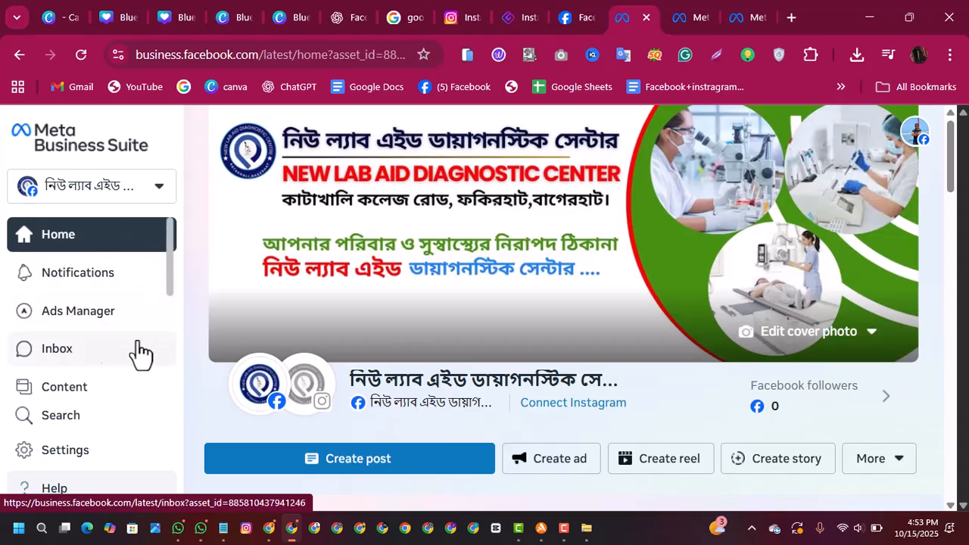
drag(169, 283, 168, 245)
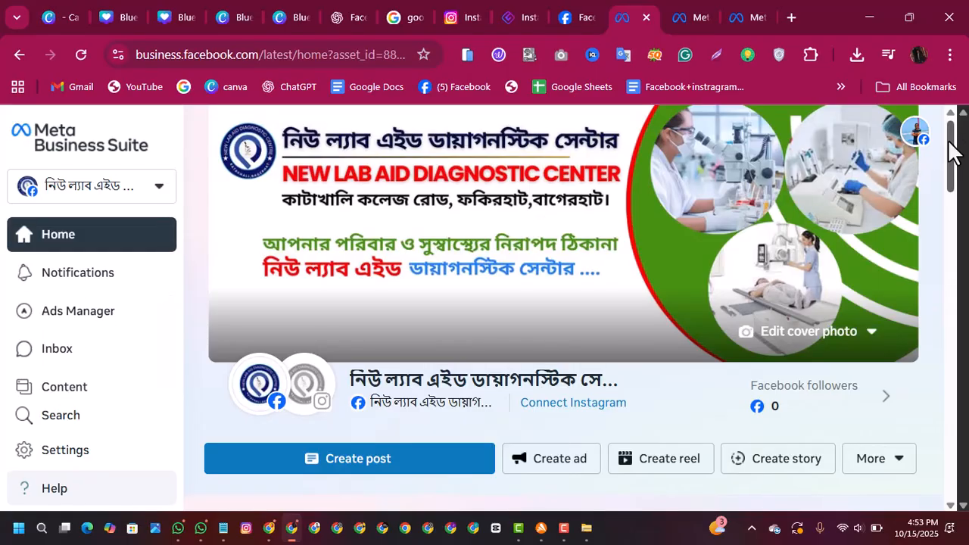
drag(952, 151, 952, 183)
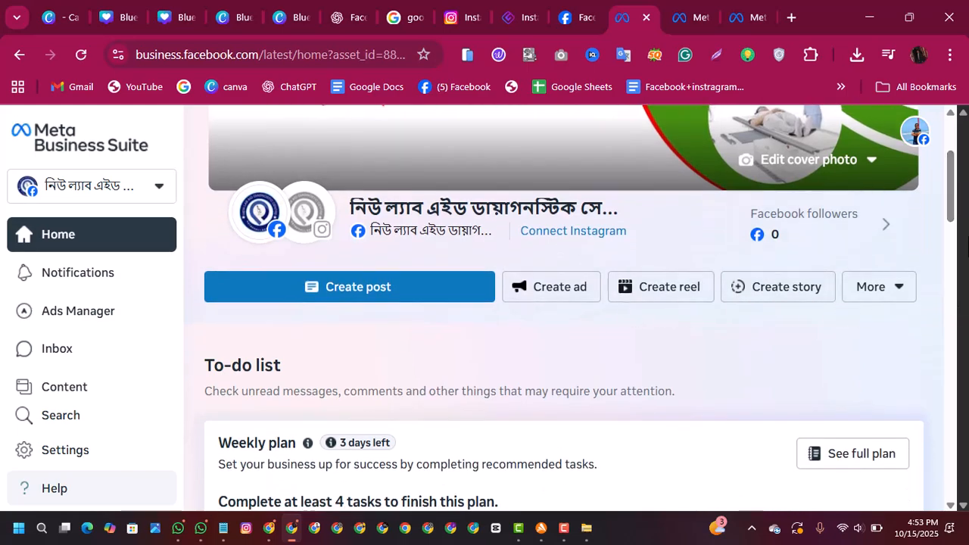
drag(952, 204, 952, 213)
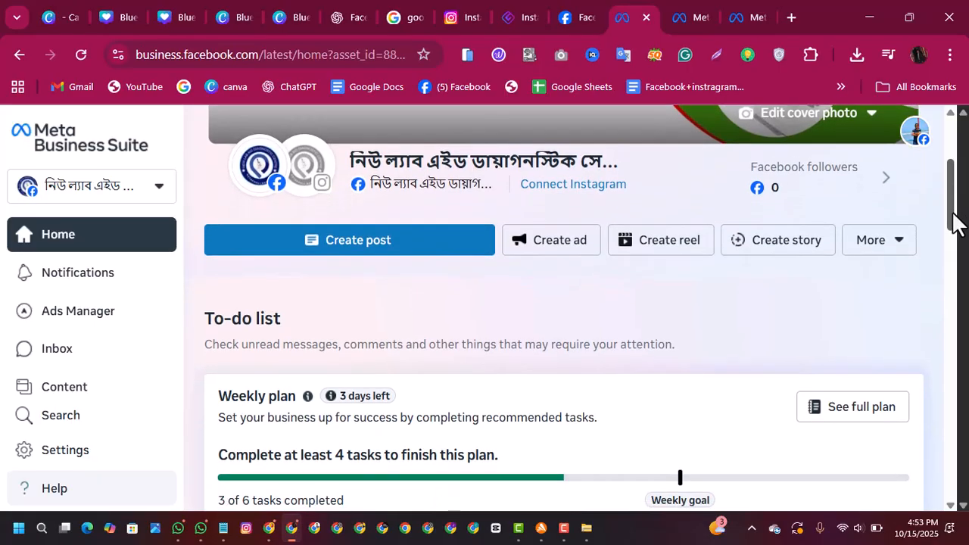
drag(952, 213, 927, 186)
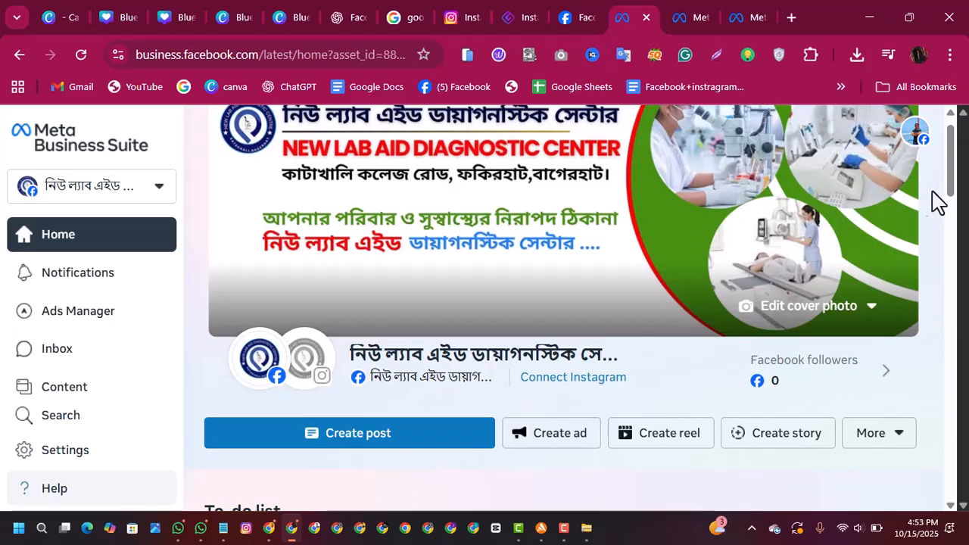
drag(958, 189, 955, 162)
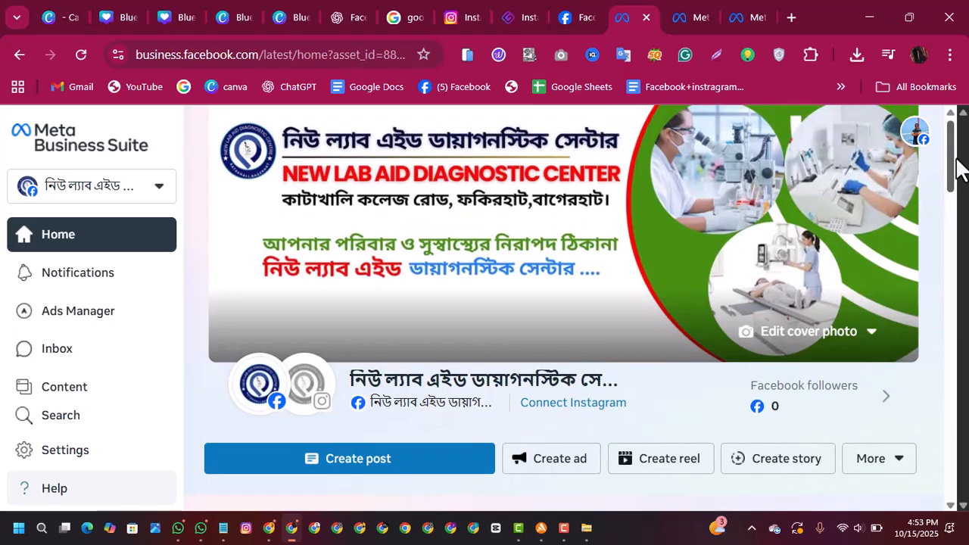
drag(958, 168, 958, 137)
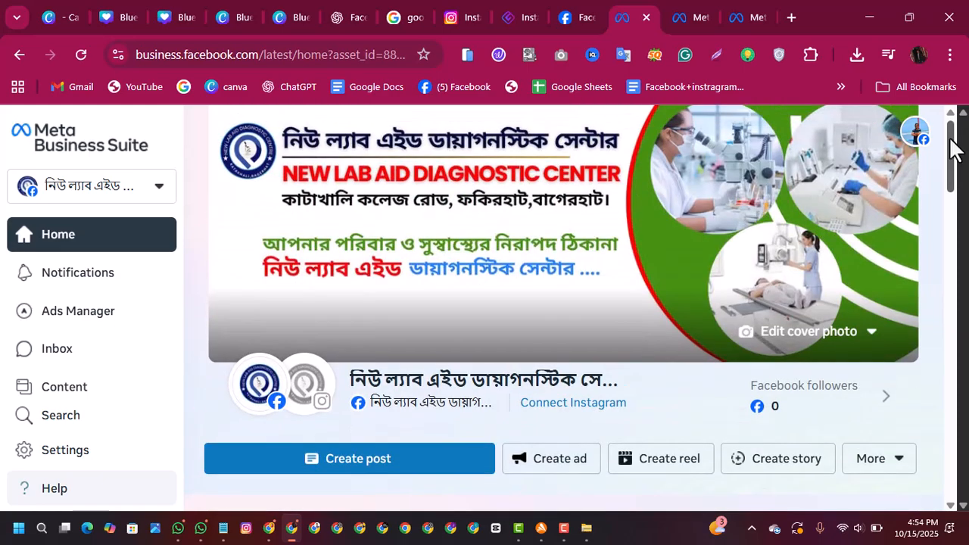
drag(949, 139, 936, 296)
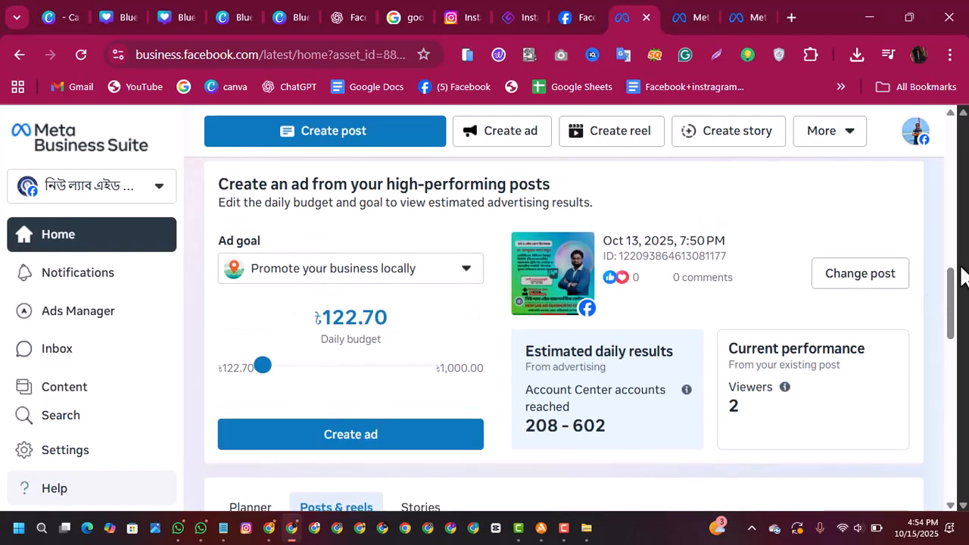
drag(958, 303, 958, 152)
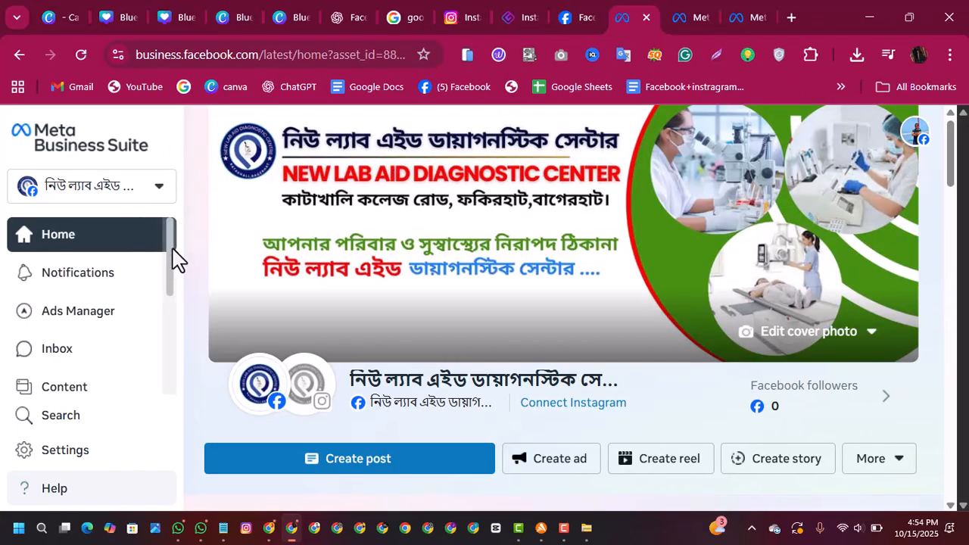
mouse_move(168, 250)
mouse_down()
mouse_move(165, 278)
mouse_move(166, 237)
mouse_up()
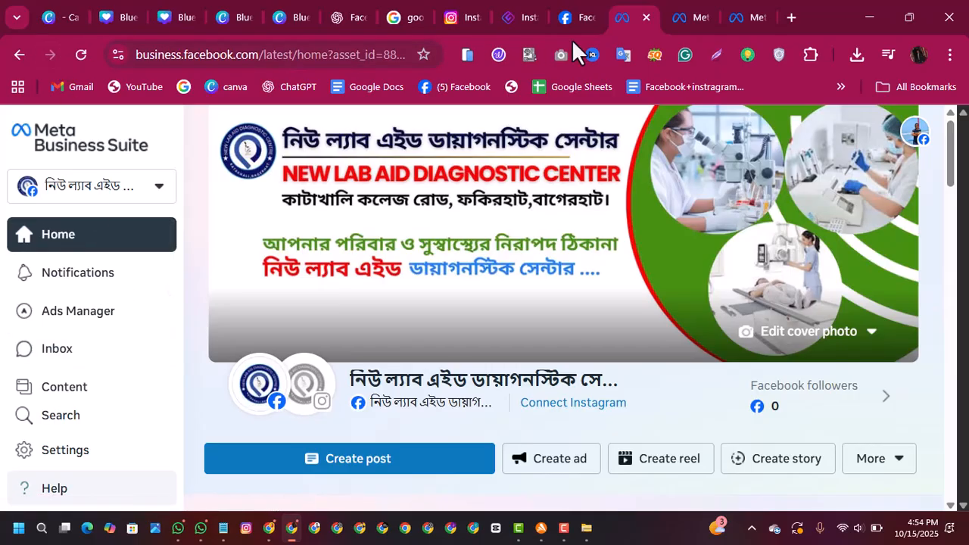
click(564, 530)
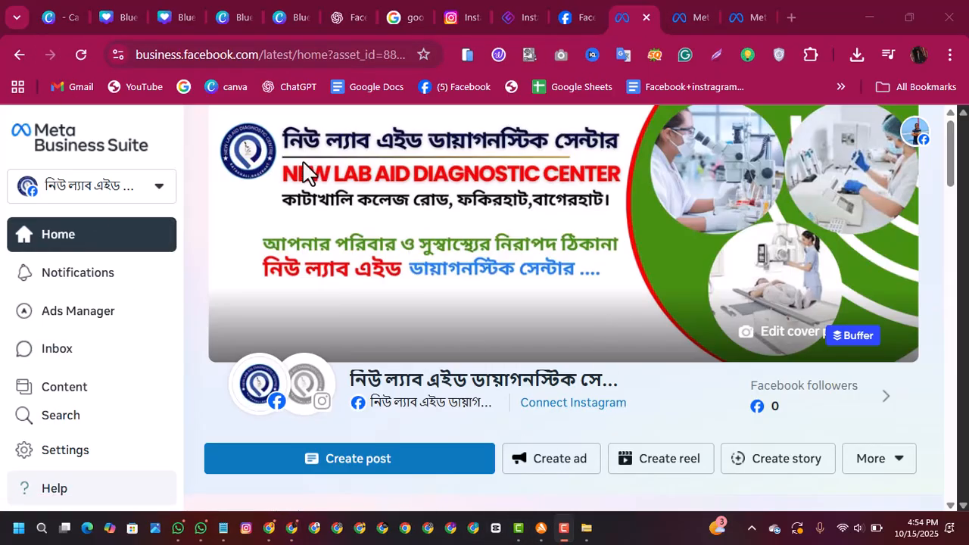